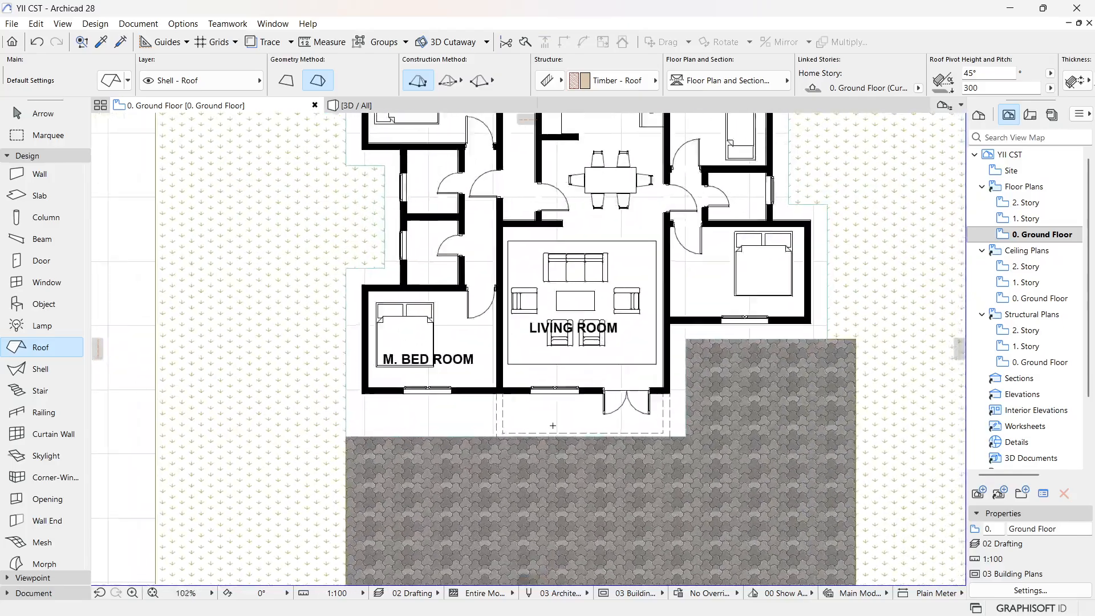
Step: Examine the ground floor plan and the 3D house model from all sides, including the front canopy, interior and wall tops
scroll(578, 499, "up", 4)
scroll(516, 477, "down", 3)
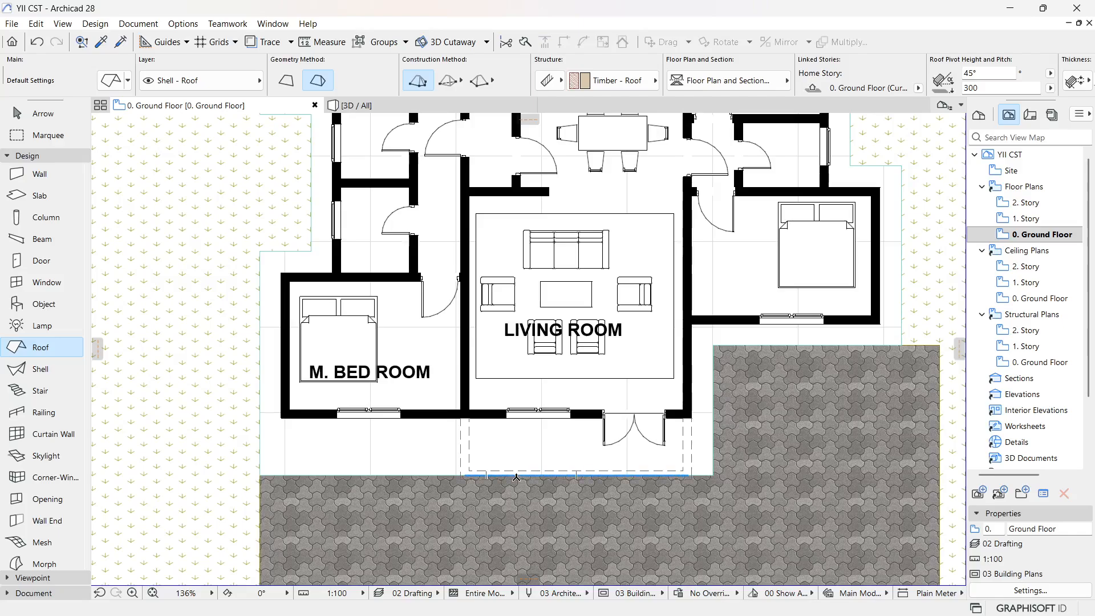
scroll(516, 477, "down", 6)
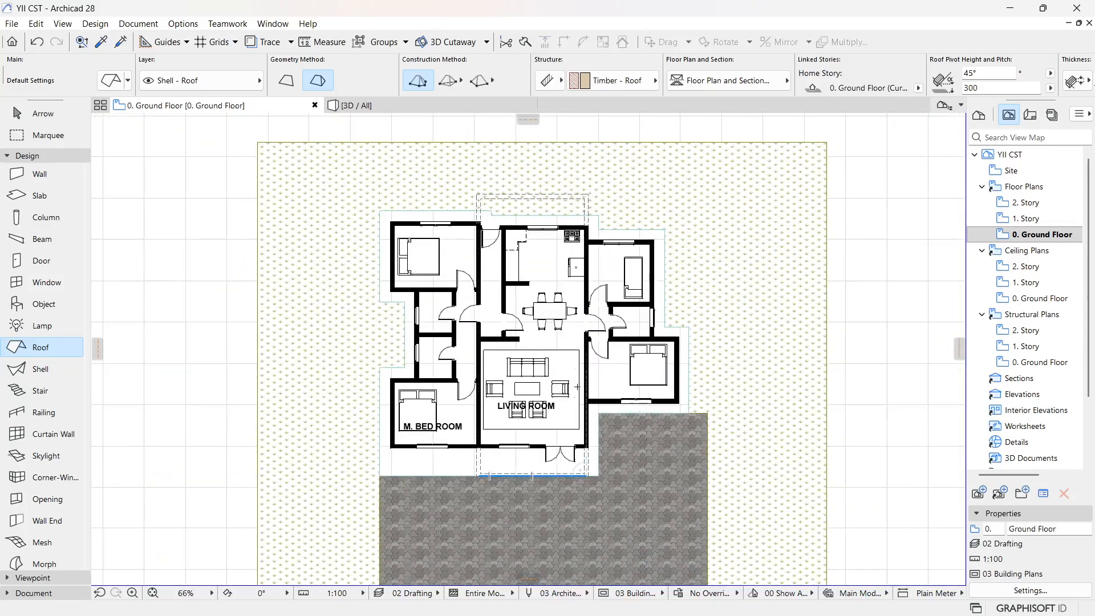
scroll(577, 387, "up", 4)
scroll(516, 355, "down", 3)
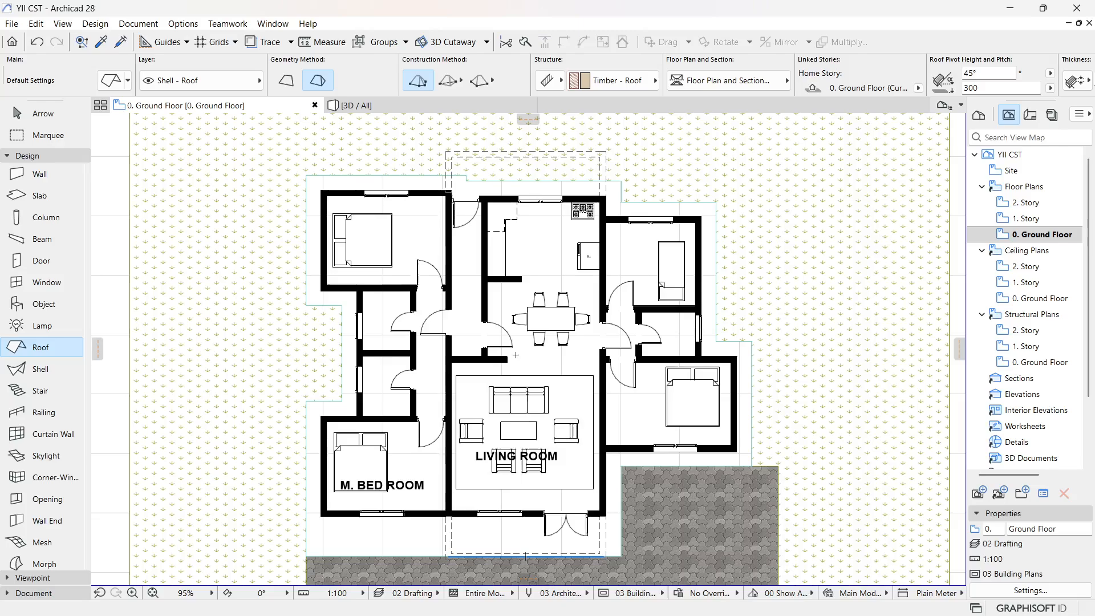
left_click(409, 108)
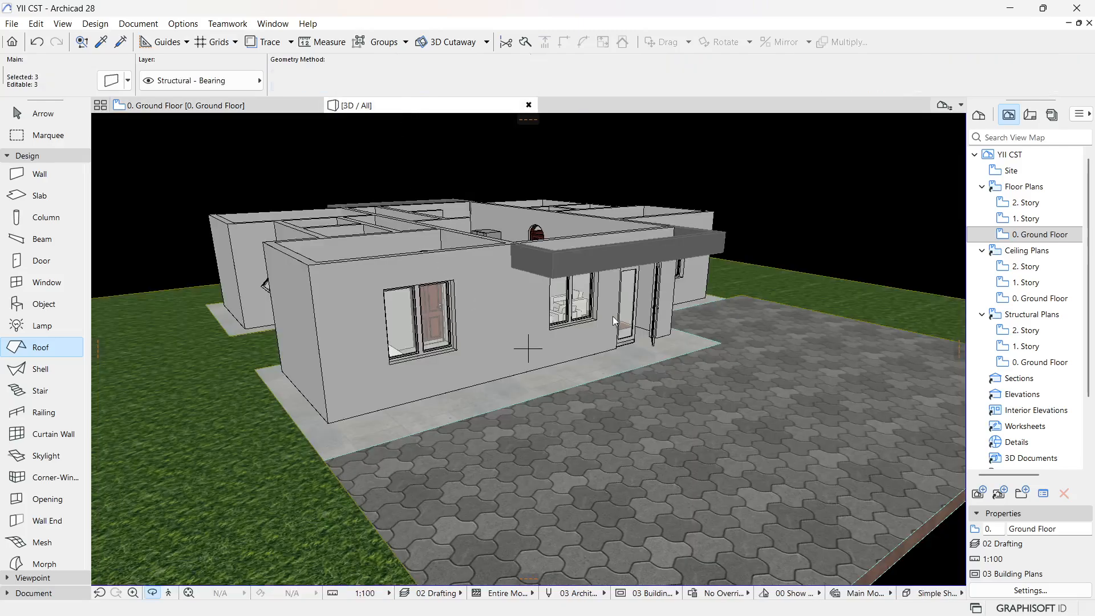
left_click_drag(678, 335, 499, 399)
scroll(505, 360, "up", 5)
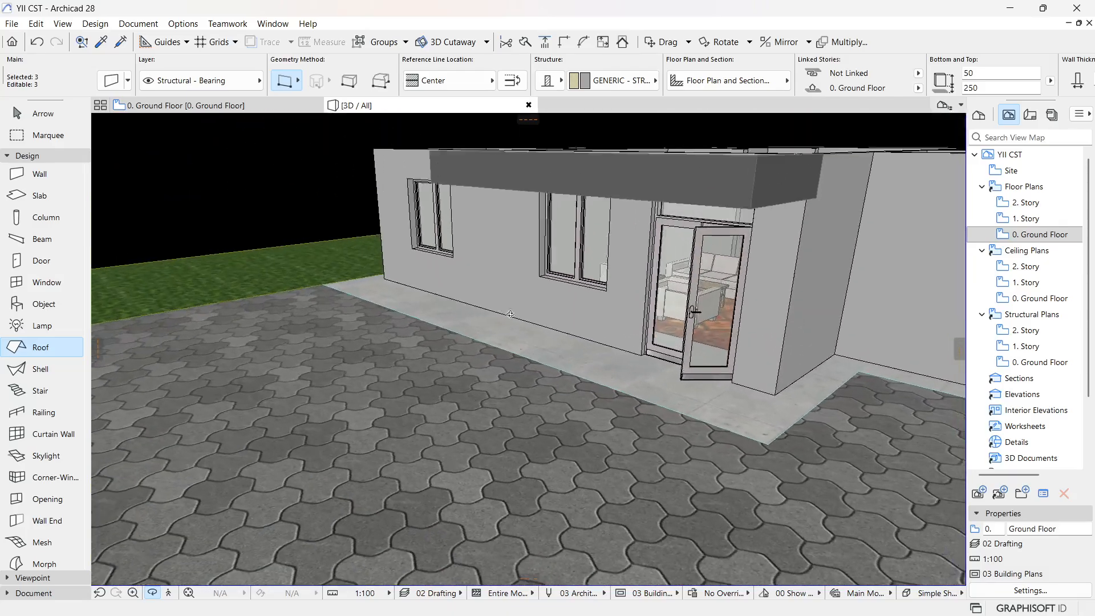
left_click_drag(510, 314, 564, 328)
scroll(719, 291, "up", 3)
scroll(730, 300, "down", 4)
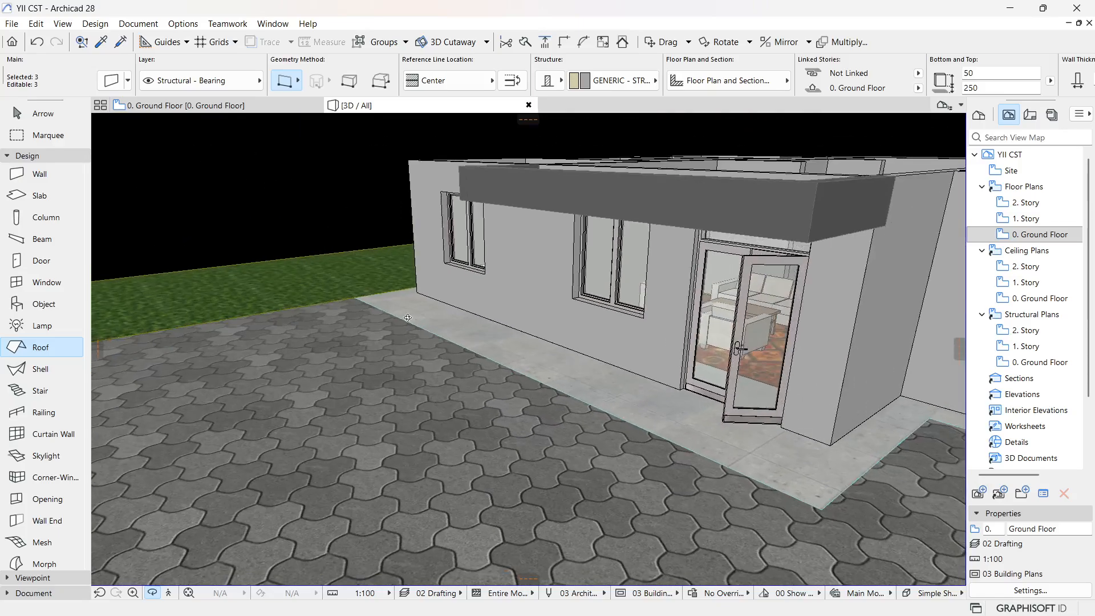
scroll(565, 325, "down", 3)
left_click_drag(809, 316, 748, 313)
scroll(748, 313, "up", 2)
scroll(748, 313, "down", 3)
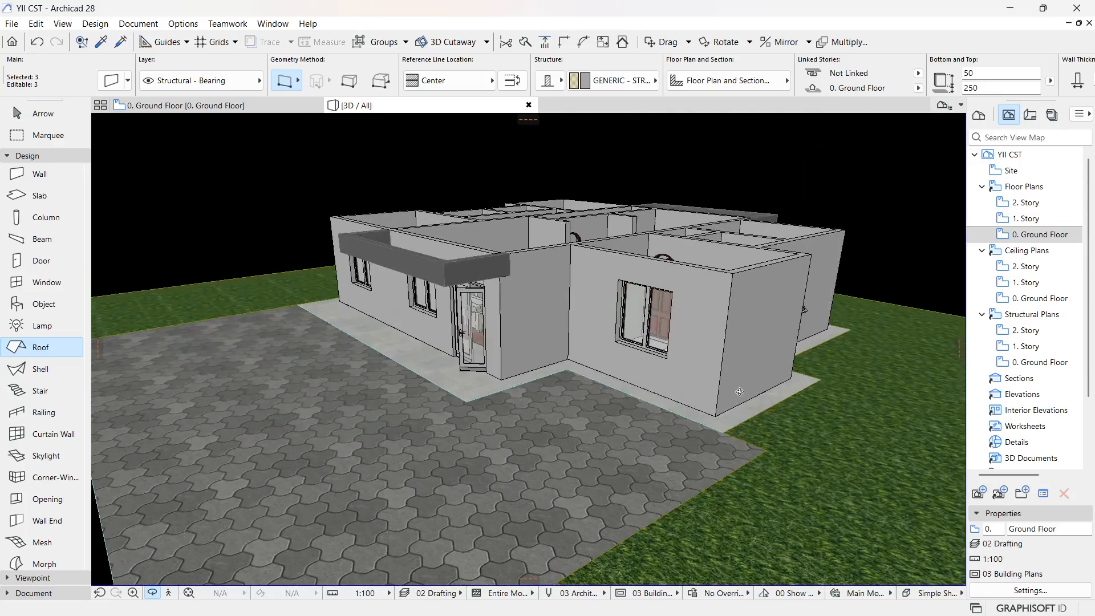
left_click_drag(615, 272, 529, 360)
scroll(513, 285, "up", 3)
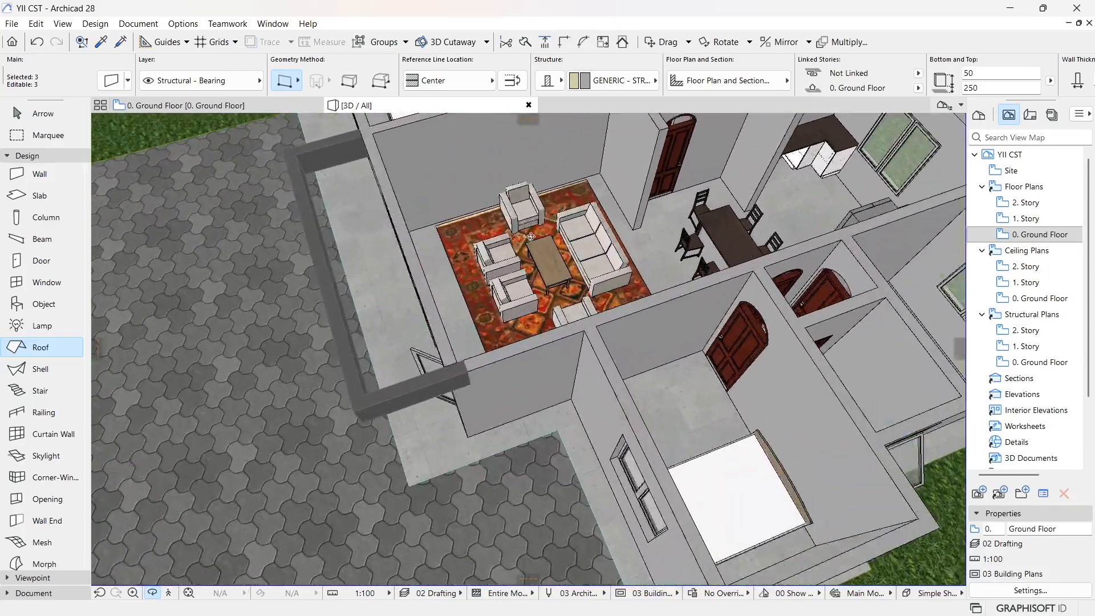
scroll(639, 248, "down", 3)
left_click_drag(638, 248, 621, 377)
scroll(621, 376, "up", 3)
middle_click_drag(621, 376, 586, 349, "shift")
scroll(586, 350, "down", 6)
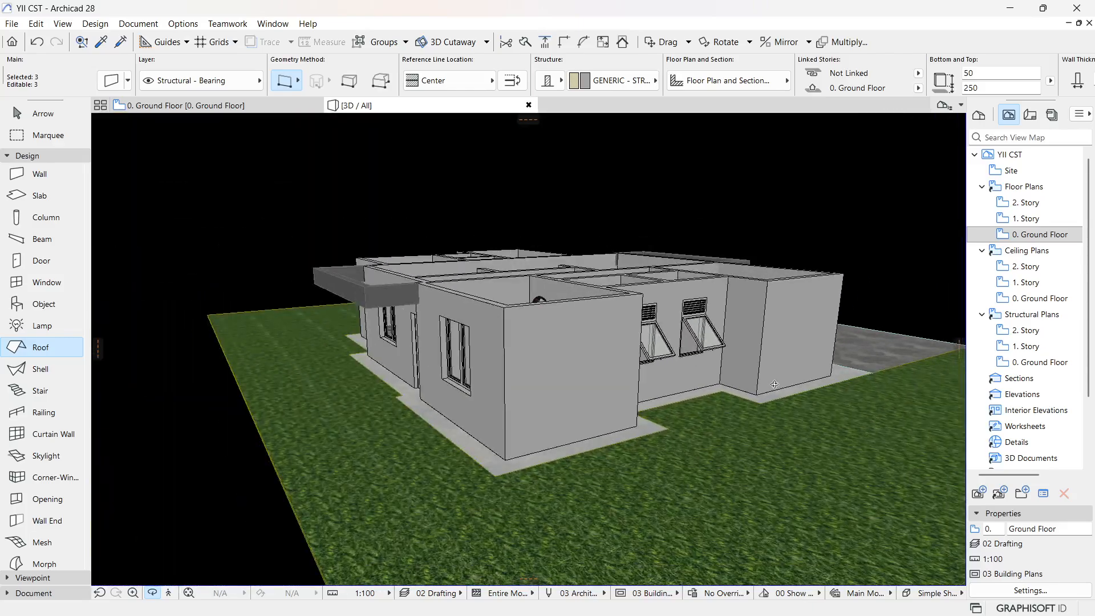
left_click_drag(747, 388, 596, 299)
scroll(597, 299, "up", 6)
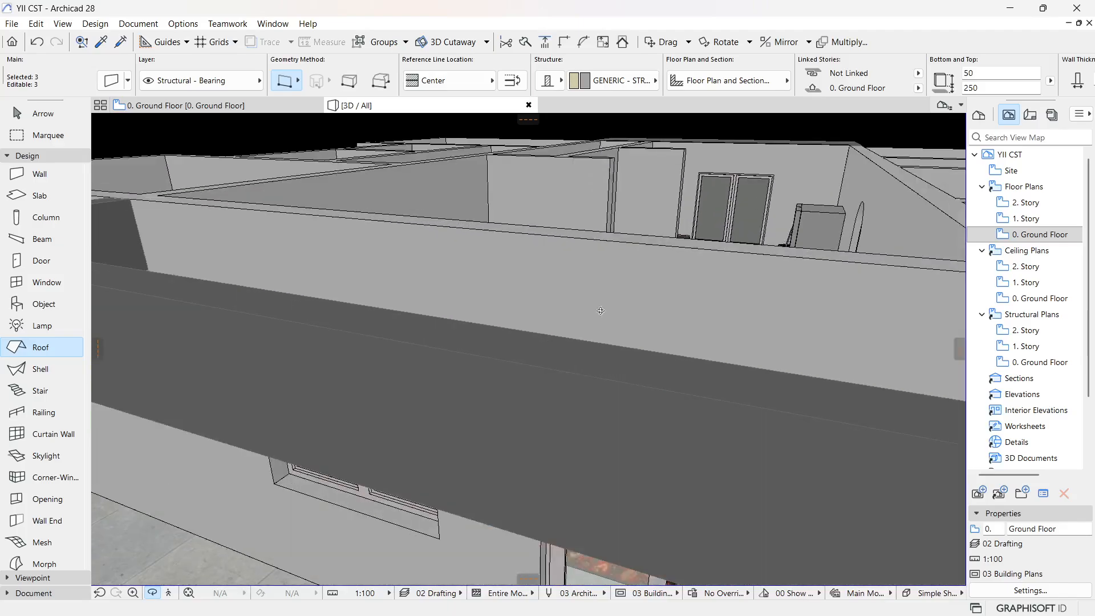
scroll(429, 350, "down", 2)
Step: On the ground floor plan, set the multi-plane roof defaults to a thickness of 30 and an eaves overhang offset of 50
left_click(178, 105)
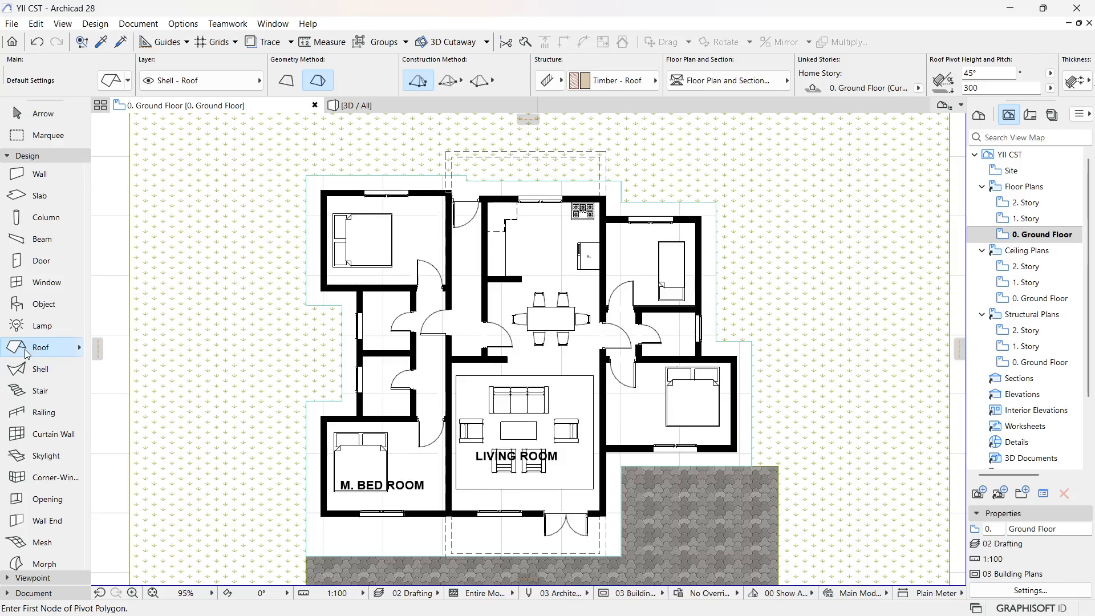
left_click(110, 81)
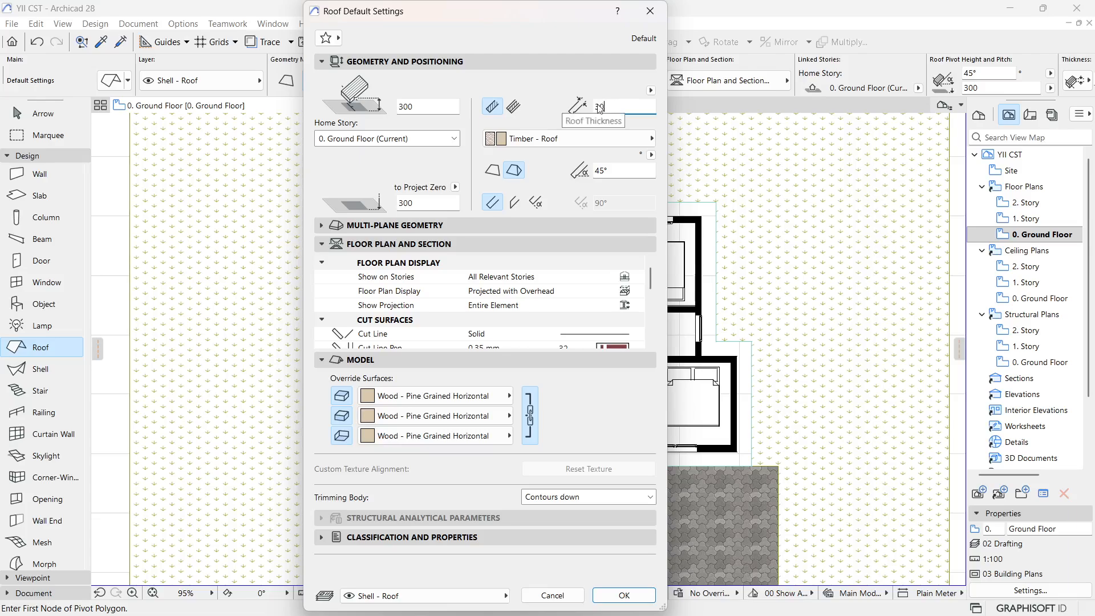
left_click(370, 226)
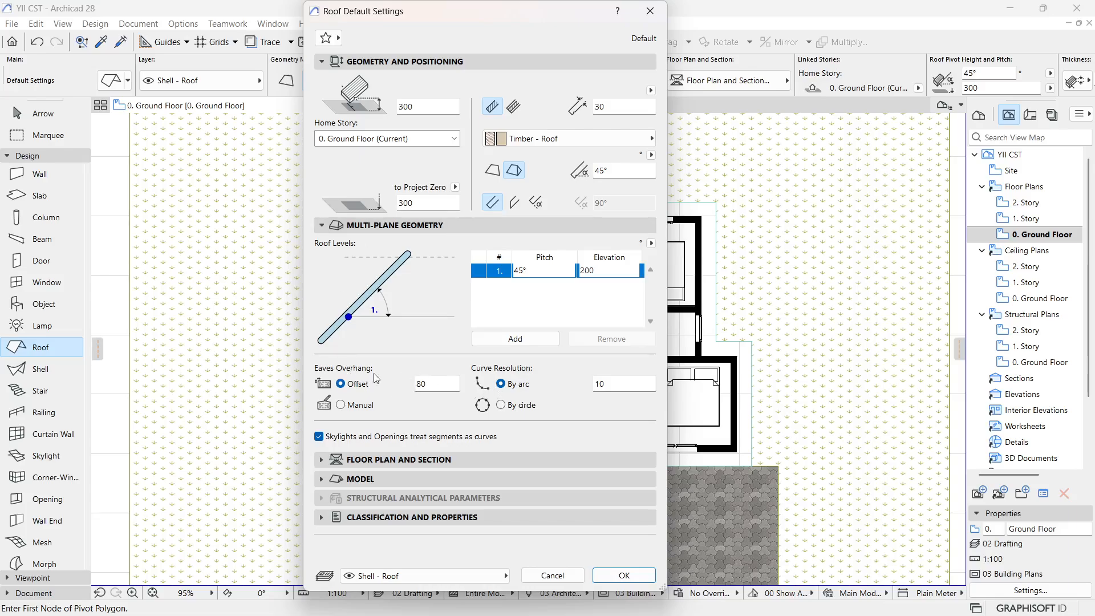
double_click(432, 385)
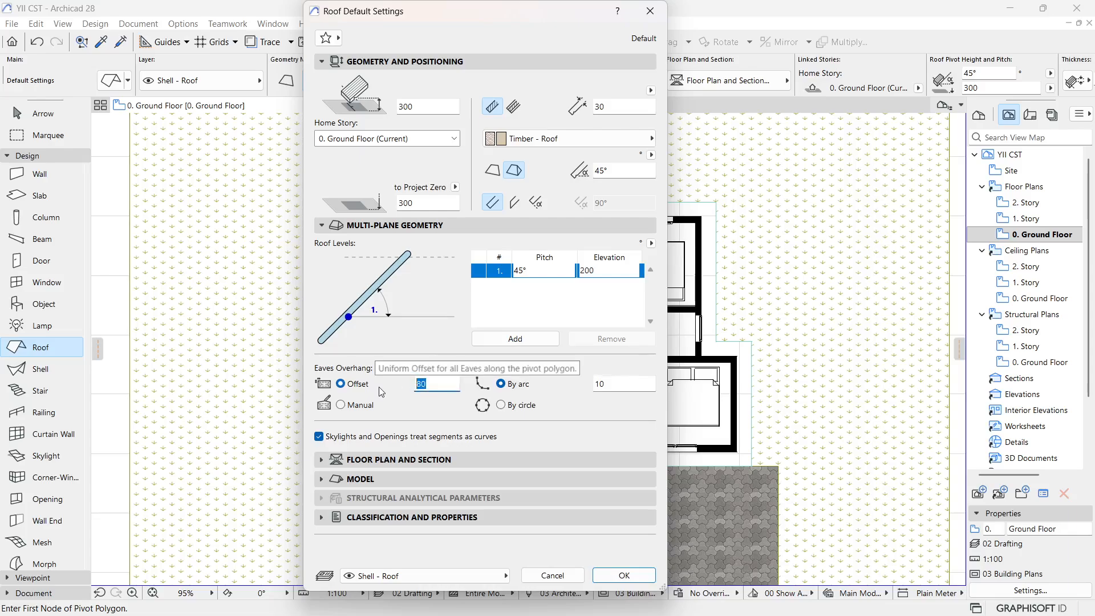
type("5")
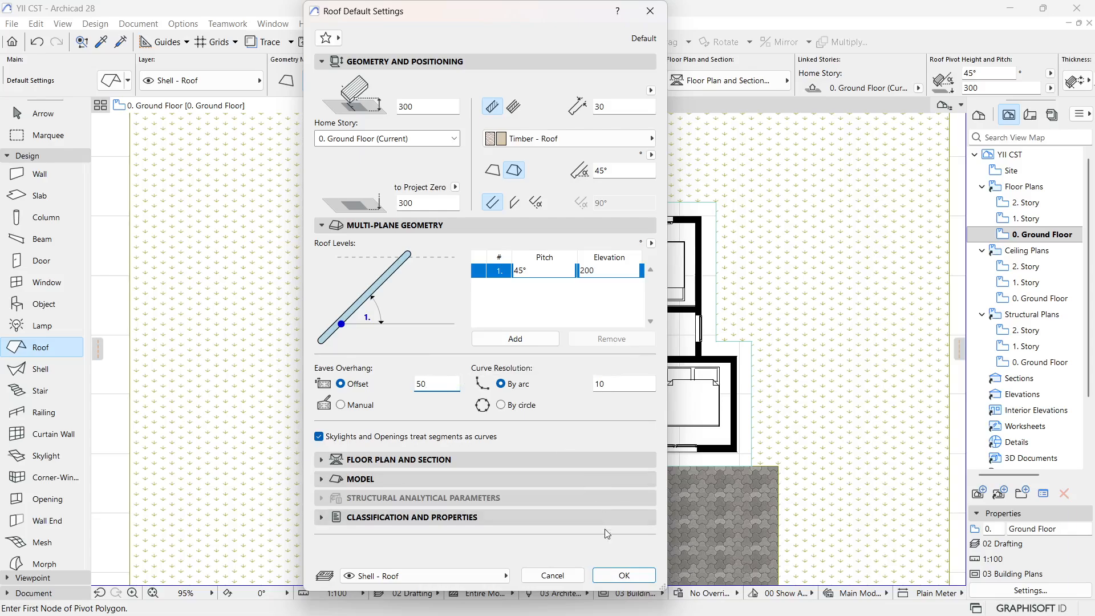
left_click(617, 573)
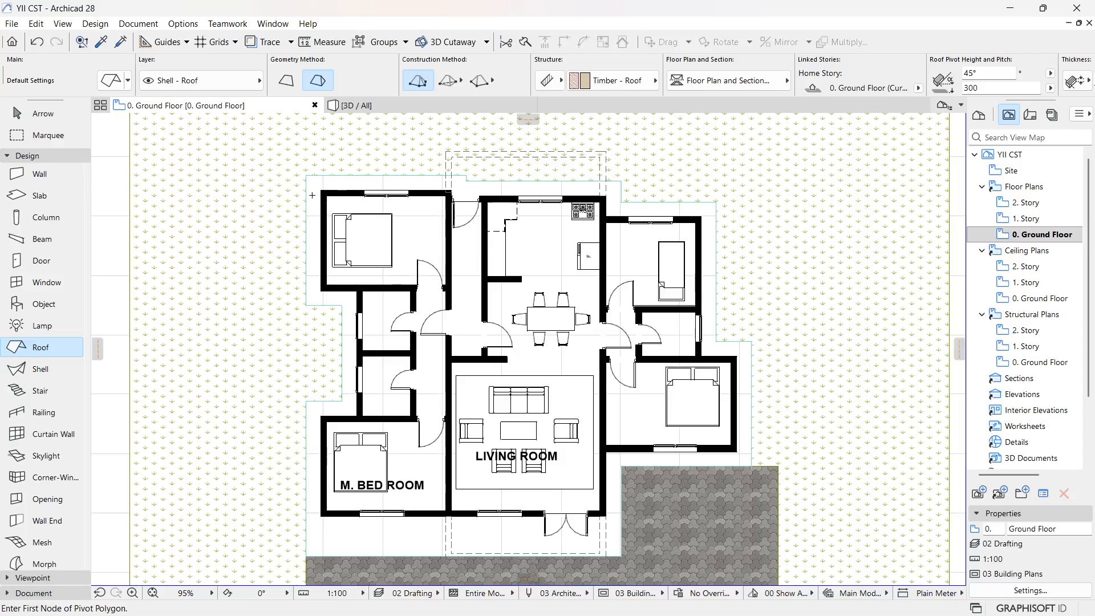
Step: Start the roof pivot polygon at the upper-left bedroom's outer corner and trace its outer walls to the recessed wall junction
scroll(312, 195, "up", 10)
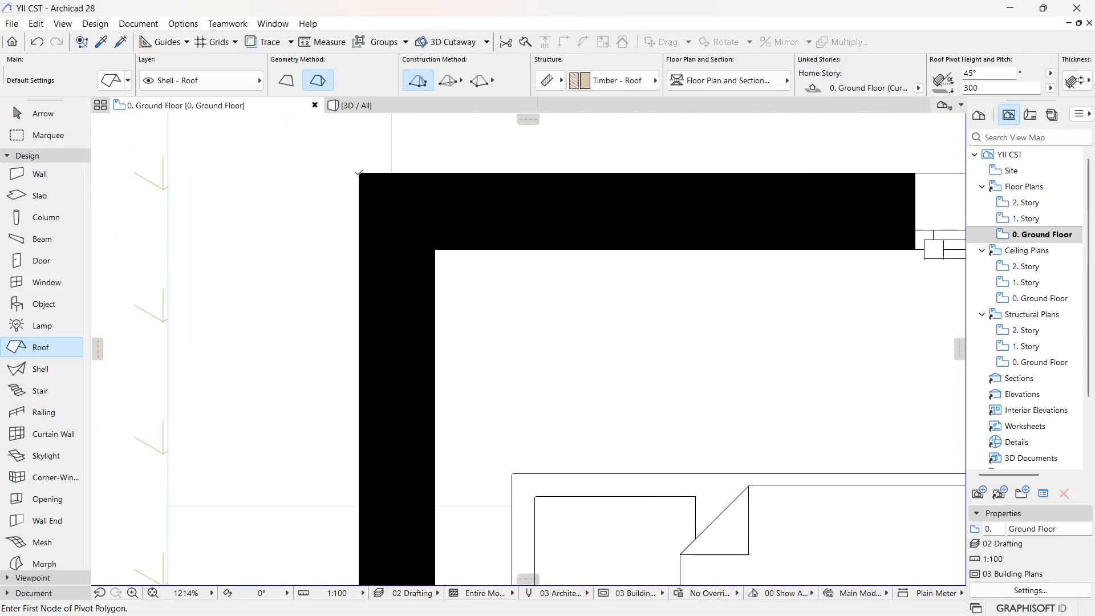
left_click(359, 172)
scroll(377, 297, "down", 6)
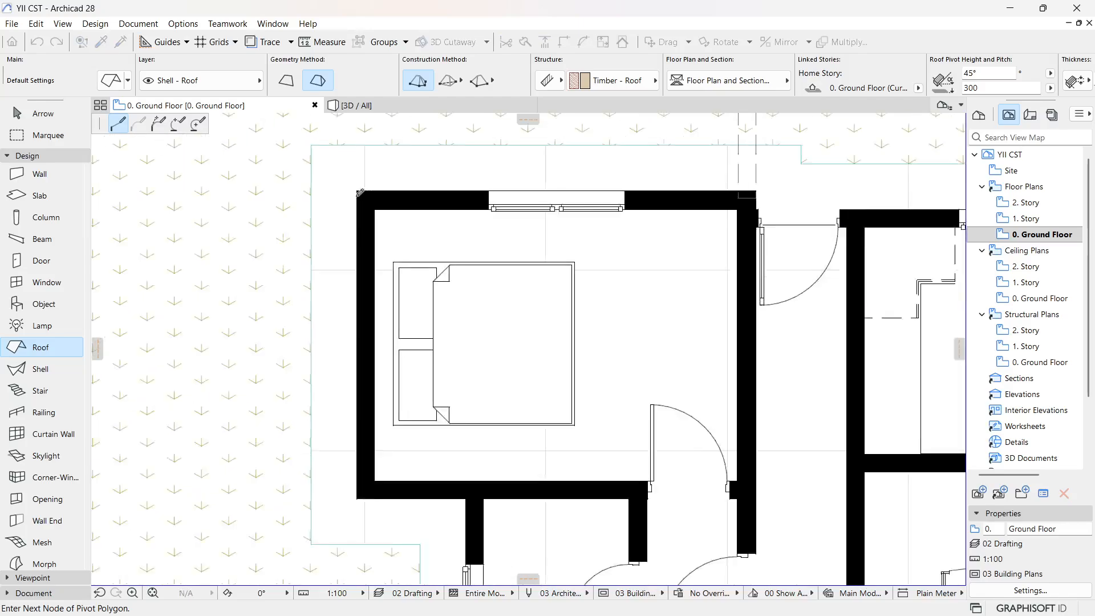
scroll(363, 342, "up", 2)
scroll(363, 362, "up", 6)
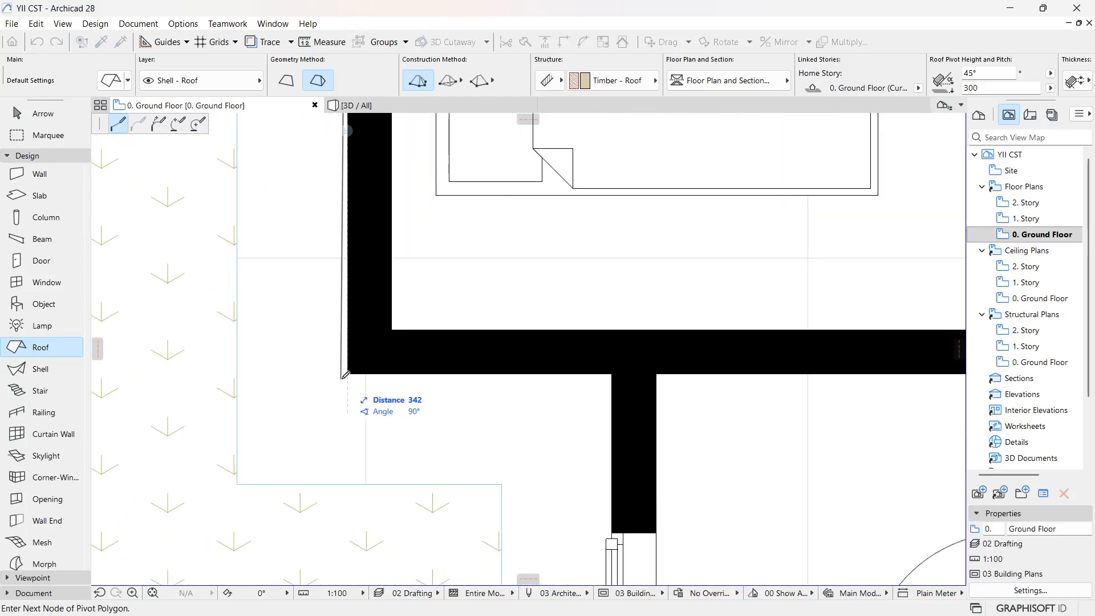
left_click(356, 367)
left_click(611, 374)
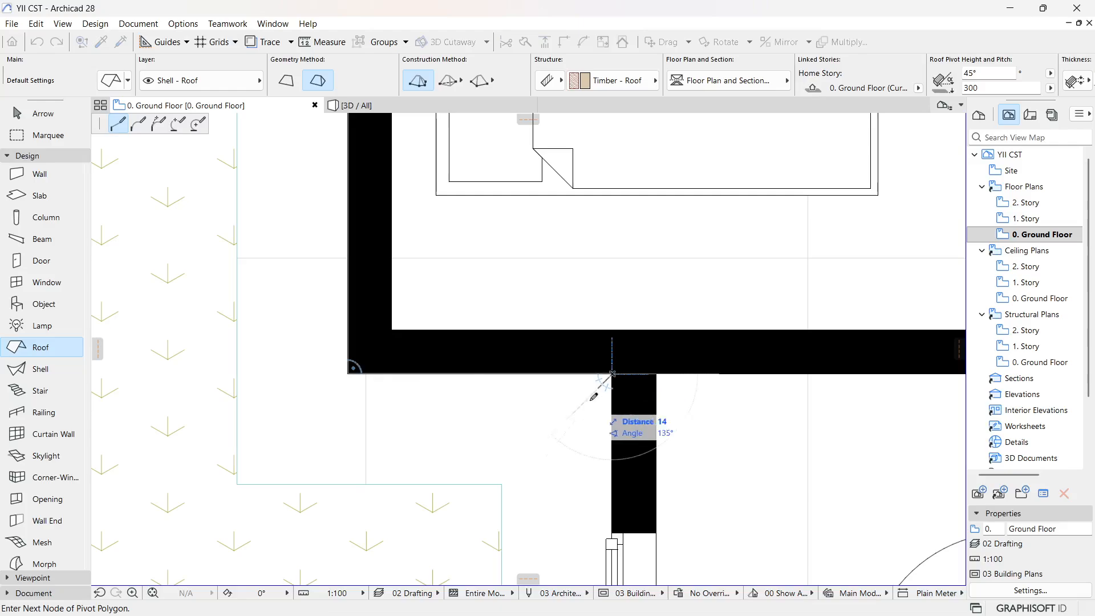
Step: Continue the pivot polygon along the recessed left wall and around the master bedroom to the front canopy's near edge
scroll(593, 391, "down", 6)
scroll(529, 424, "up", 6)
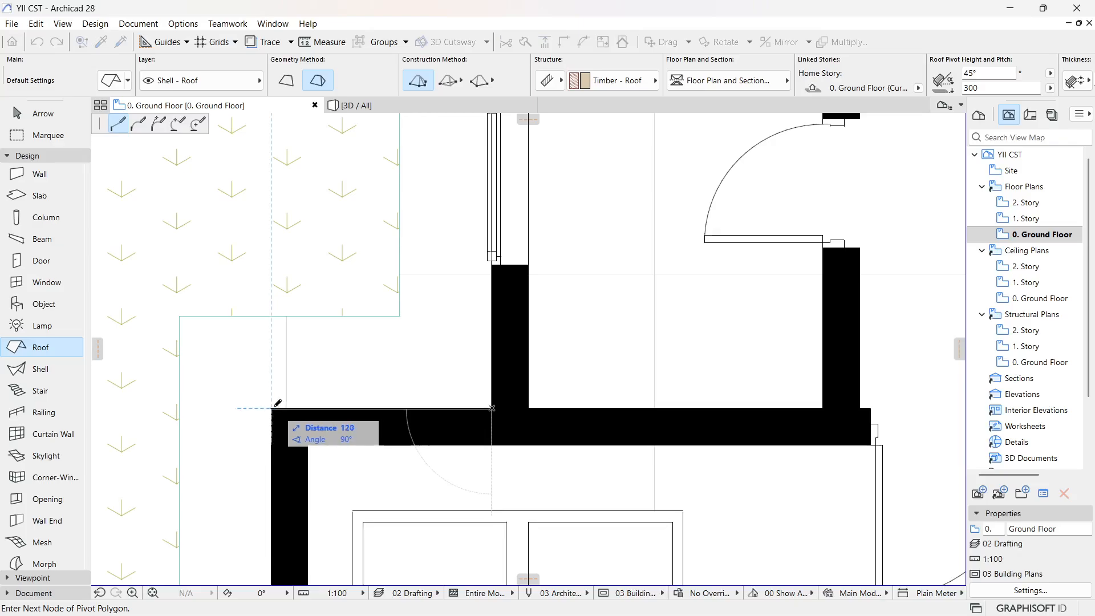
scroll(272, 407, "down", 6)
scroll(394, 351, "up", 5)
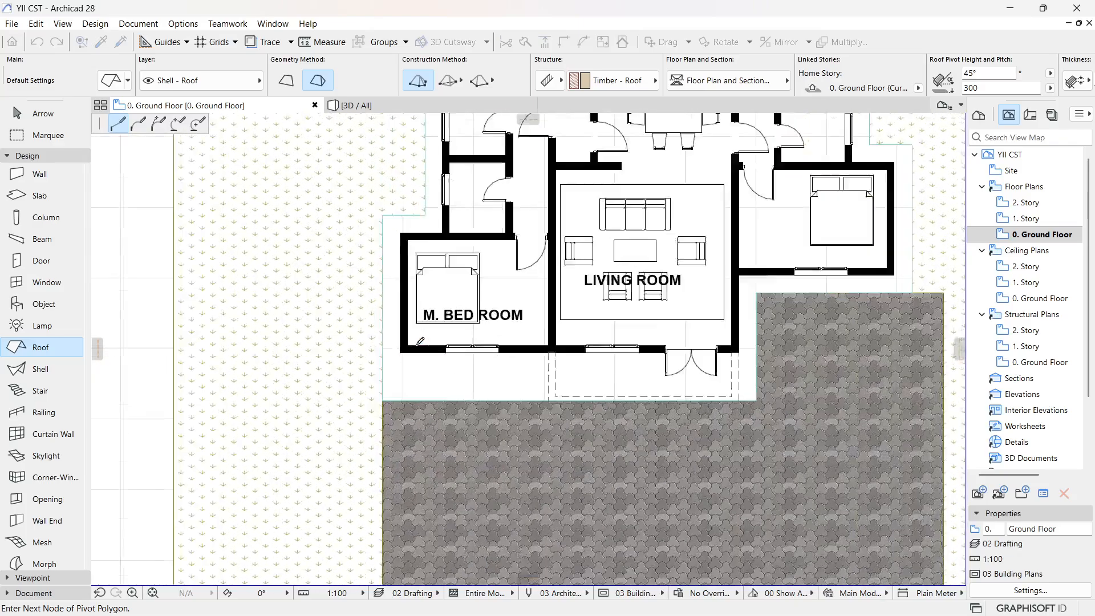
scroll(393, 351, "up", 1)
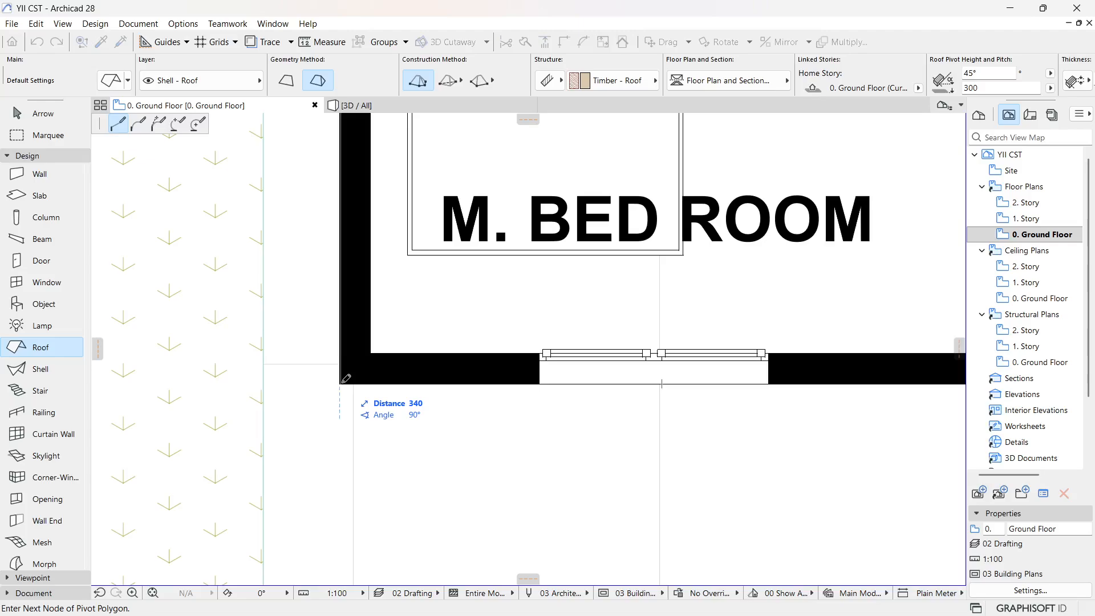
scroll(374, 416, "down", 4)
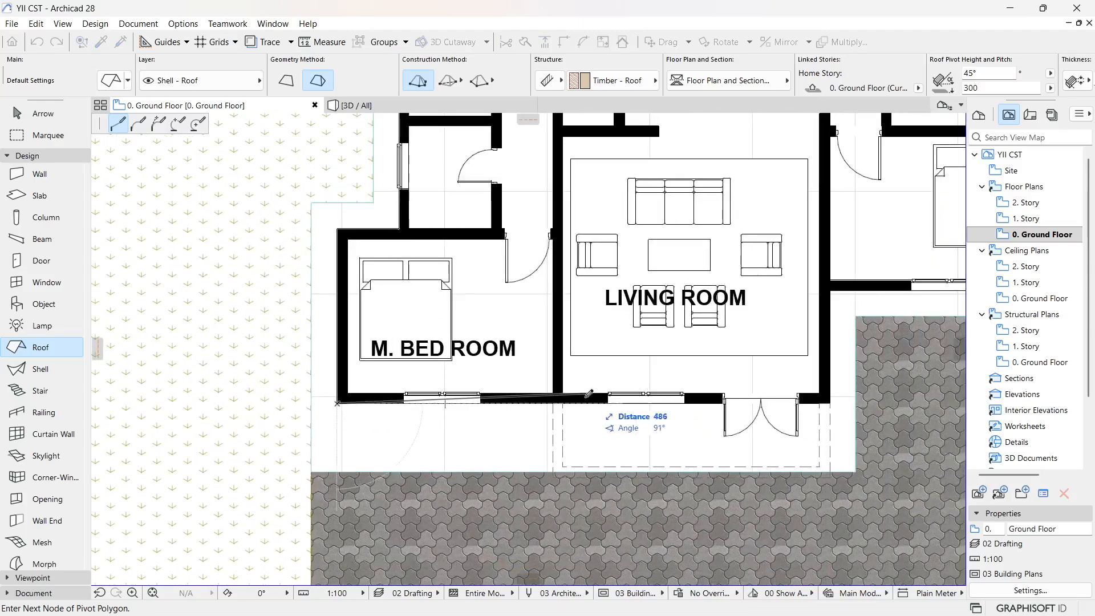
scroll(547, 402, "up", 2)
scroll(547, 401, "up", 4)
left_click(575, 381)
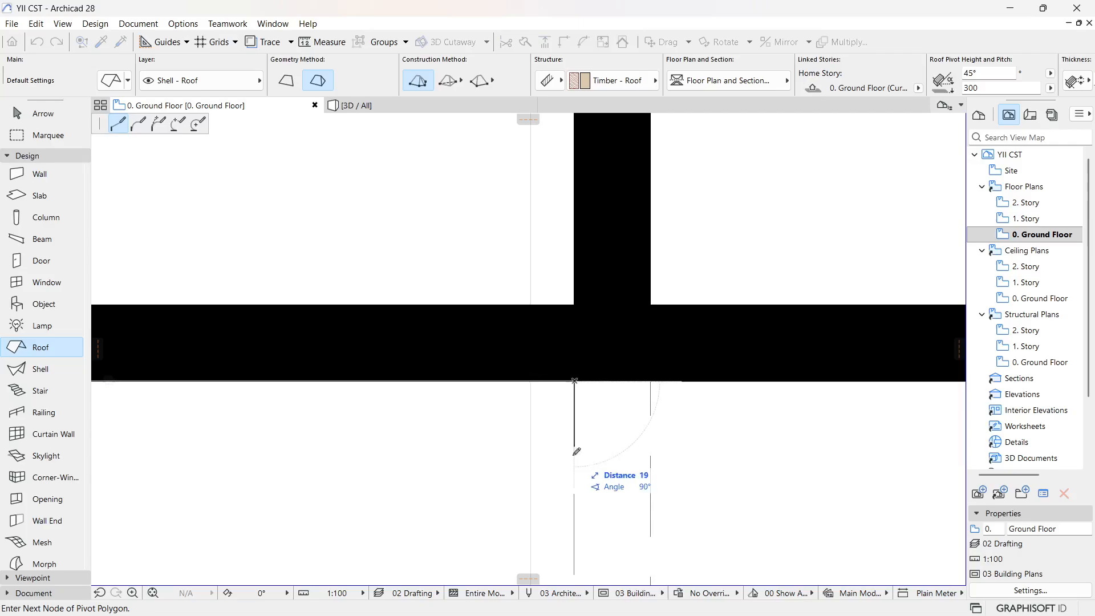
Step: Trace the pivot polygon along the outer corners of the dashed canopy outline in front of the living room
scroll(495, 258, "down", 4)
scroll(523, 443, "up", 3)
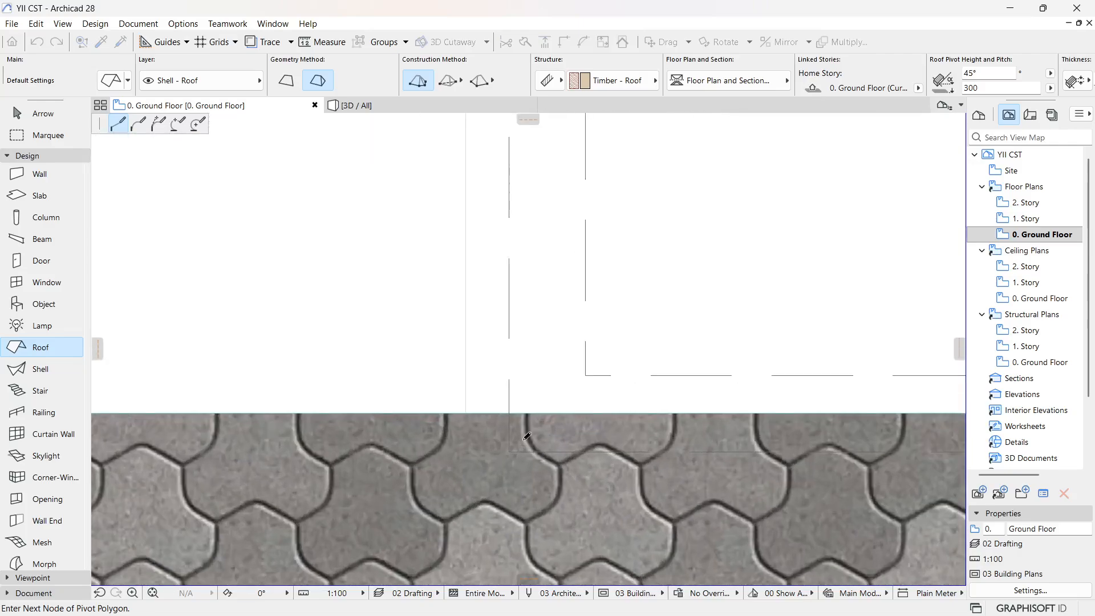
scroll(567, 455, "down", 3)
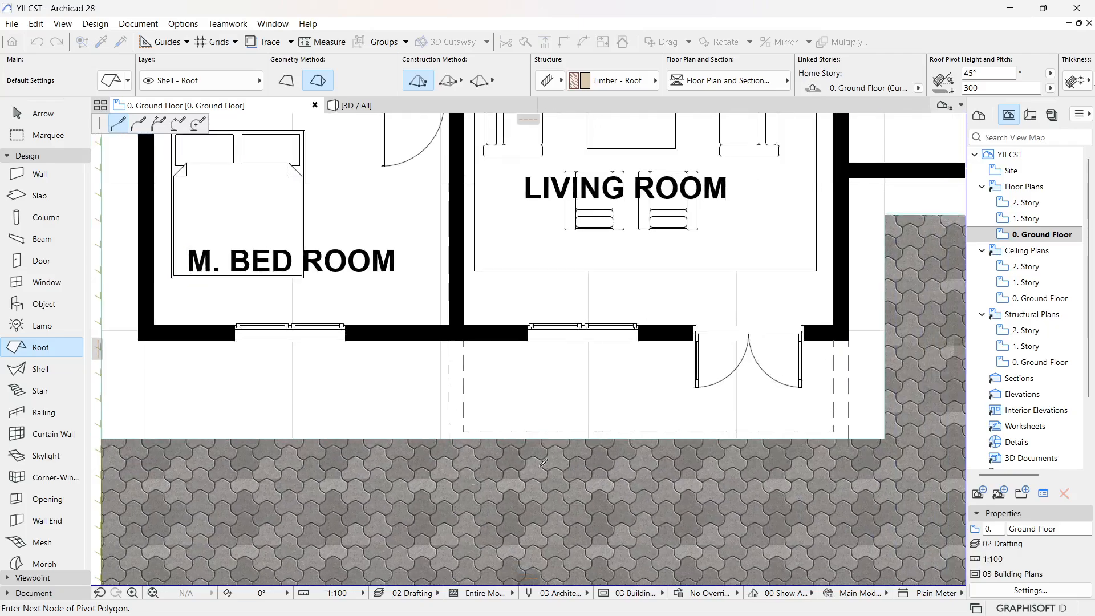
scroll(592, 442, "down", 1)
scroll(733, 447, "up", 4)
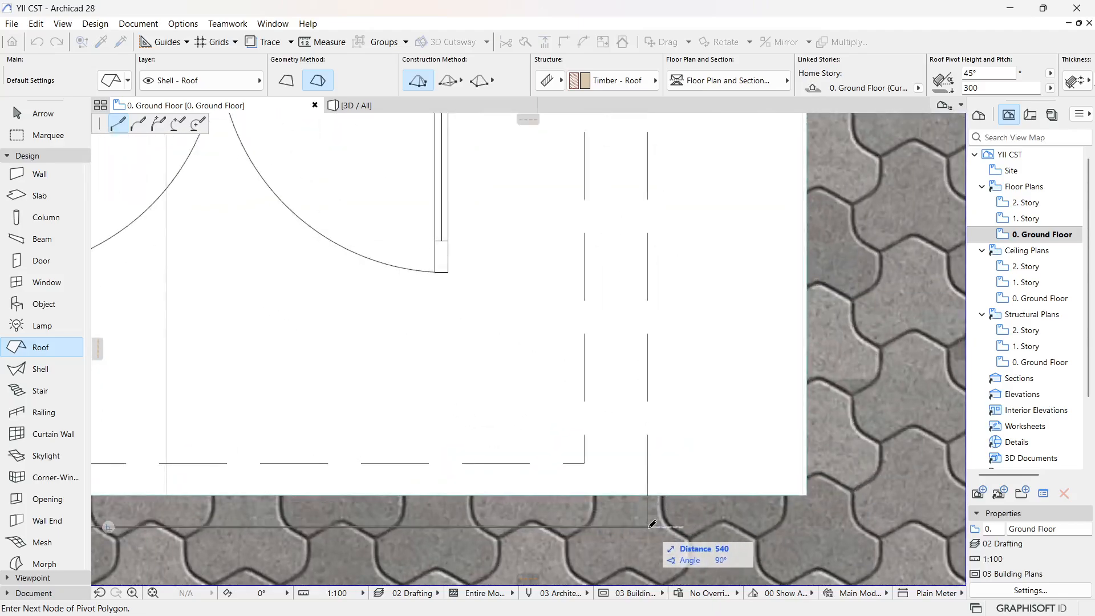
scroll(652, 523, "down", 3)
Step: Bring the pivot polygon back to the living room wall junction and along the lower-right bedroom's front wall to its outer corner
scroll(660, 293, "up", 2)
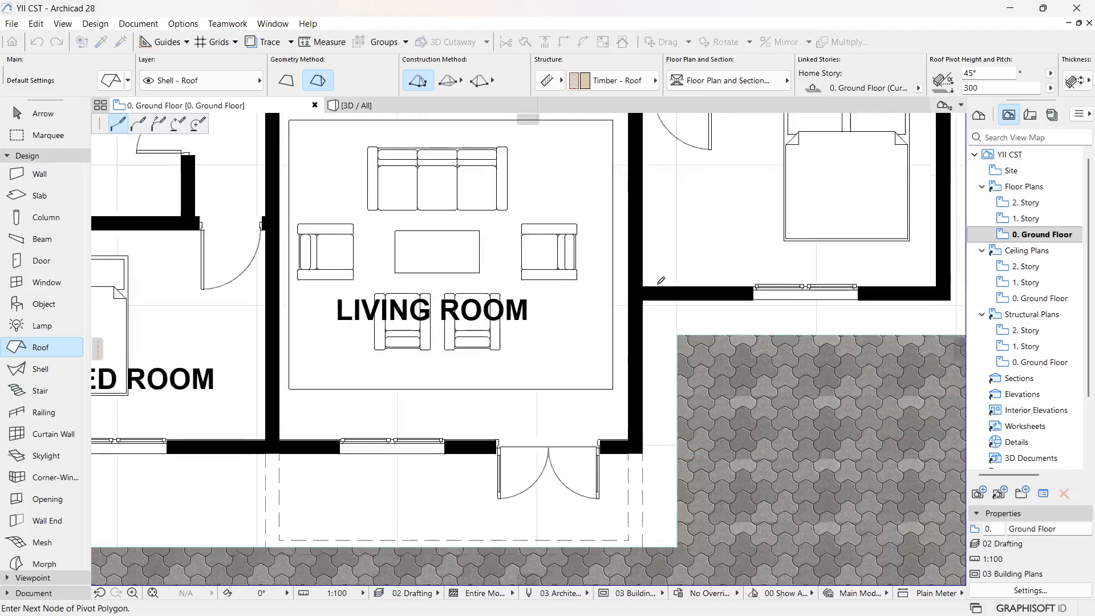
scroll(661, 281, "up", 3)
scroll(628, 318, "down", 5)
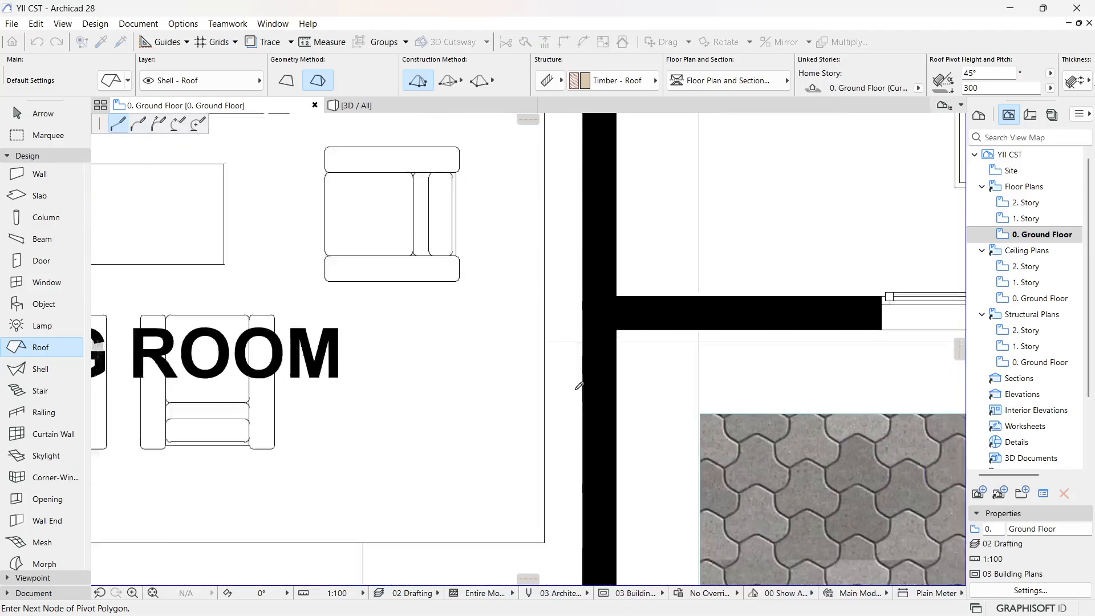
scroll(866, 363, "up", 2)
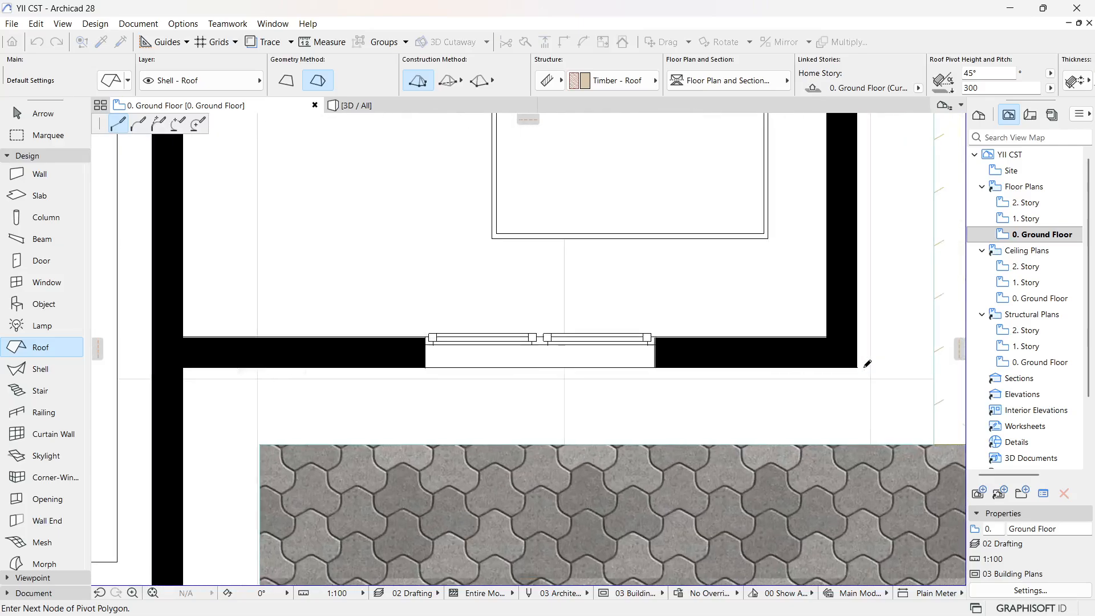
Step: Continue the pivot polygon up the lower-right bedroom's outer wall to its upper corner and back to the adjoining recessed wall junction
scroll(838, 399, "down", 4)
scroll(821, 365, "down", 2)
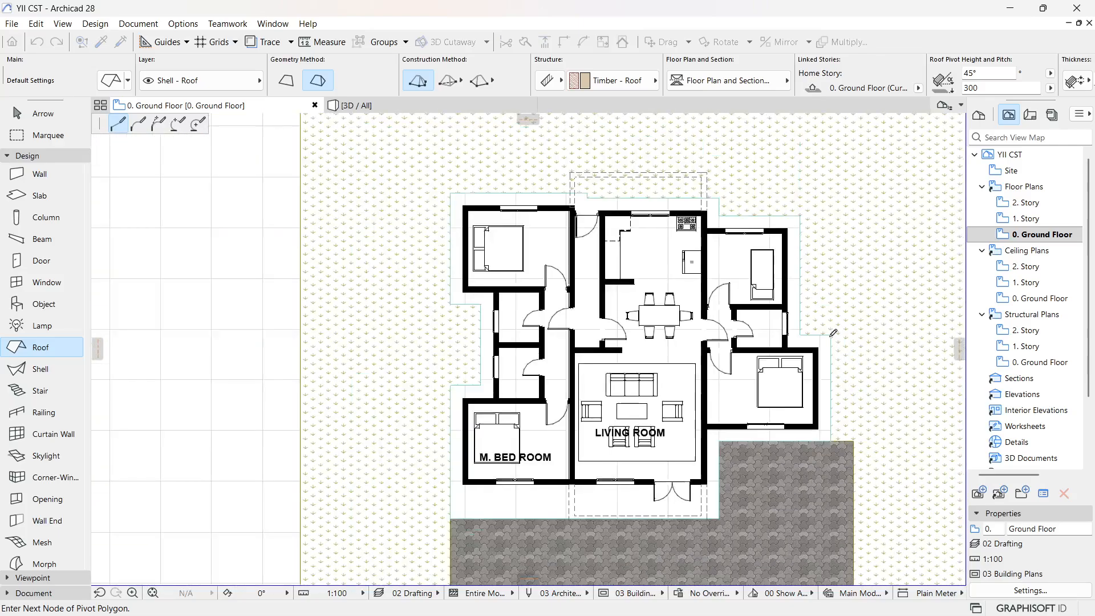
scroll(801, 346, "up", 5)
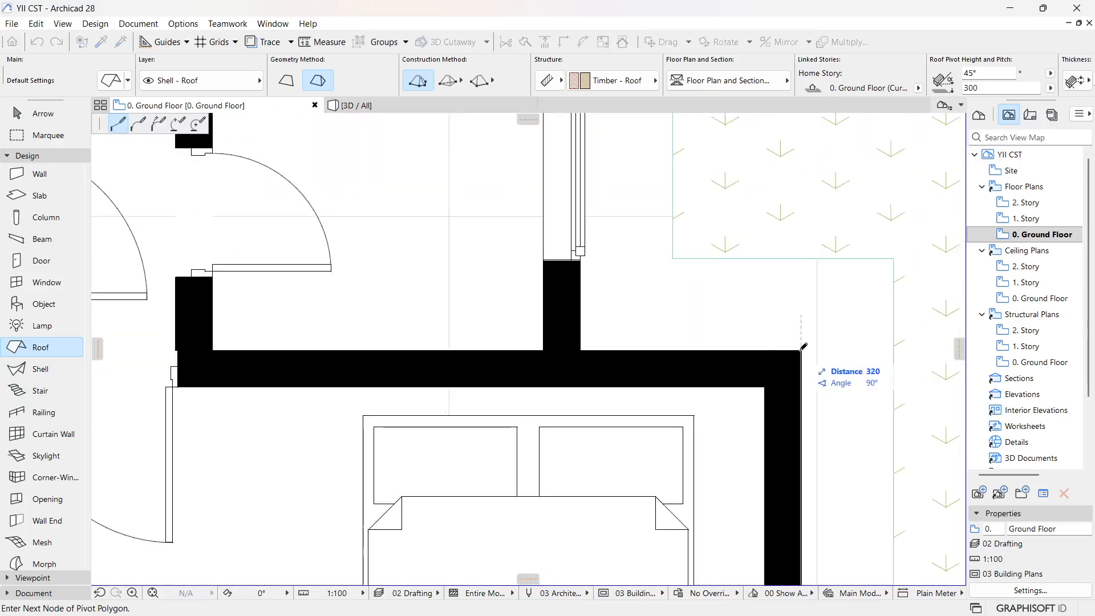
left_click(801, 349)
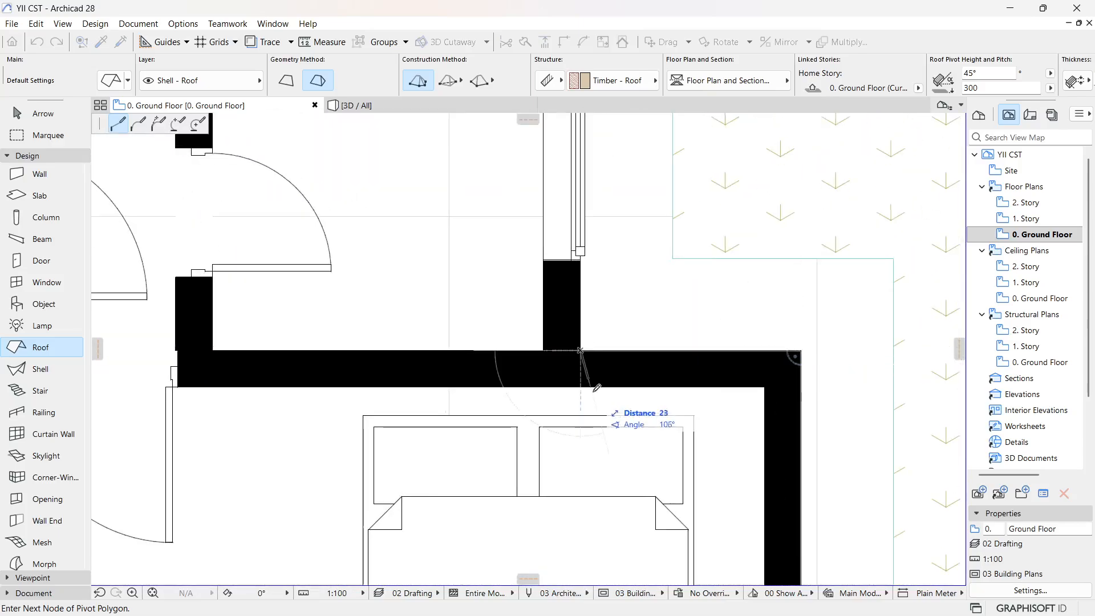
Step: Trace the pivot polygon around the upper-right bedroom's outer corner to its junction with the kitchen wall
scroll(597, 388, "down", 5)
scroll(612, 228, "up", 4)
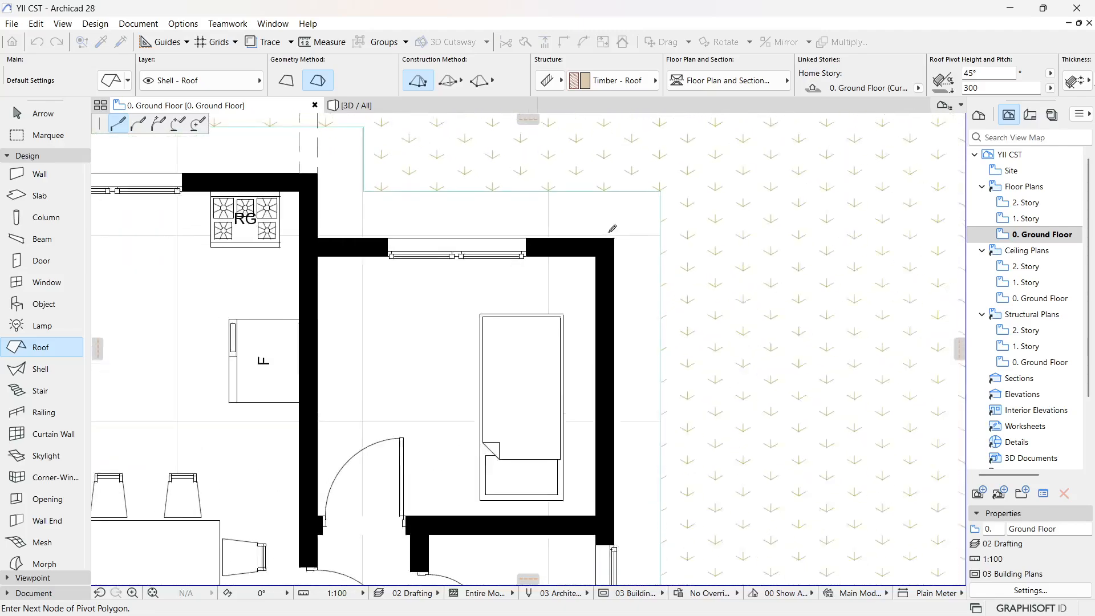
scroll(612, 228, "up", 2)
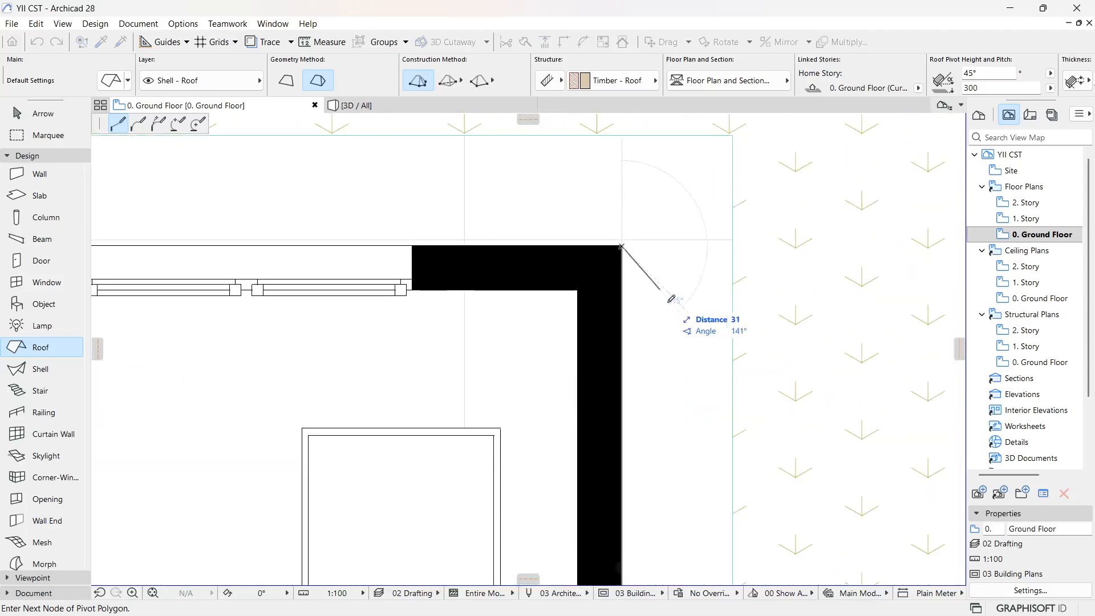
scroll(671, 298, "down", 3)
scroll(467, 299, "up", 4)
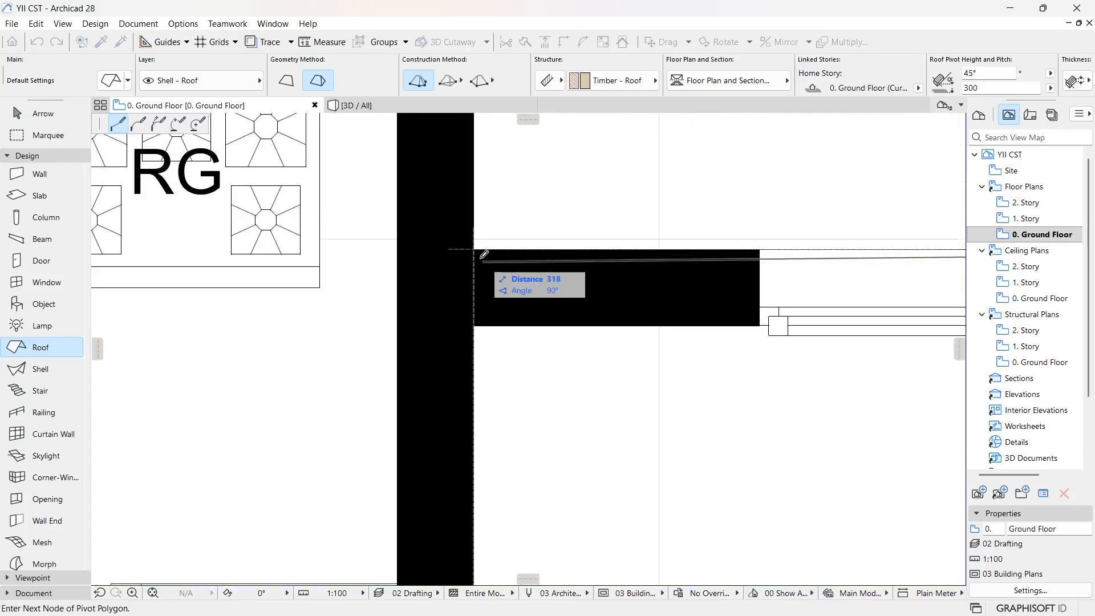
Step: Extend the pivot polygon along the kitchen's outer wall line and around both outer corners of the dashed rear canopy, removing a misplaced node
scroll(511, 365, "down", 4)
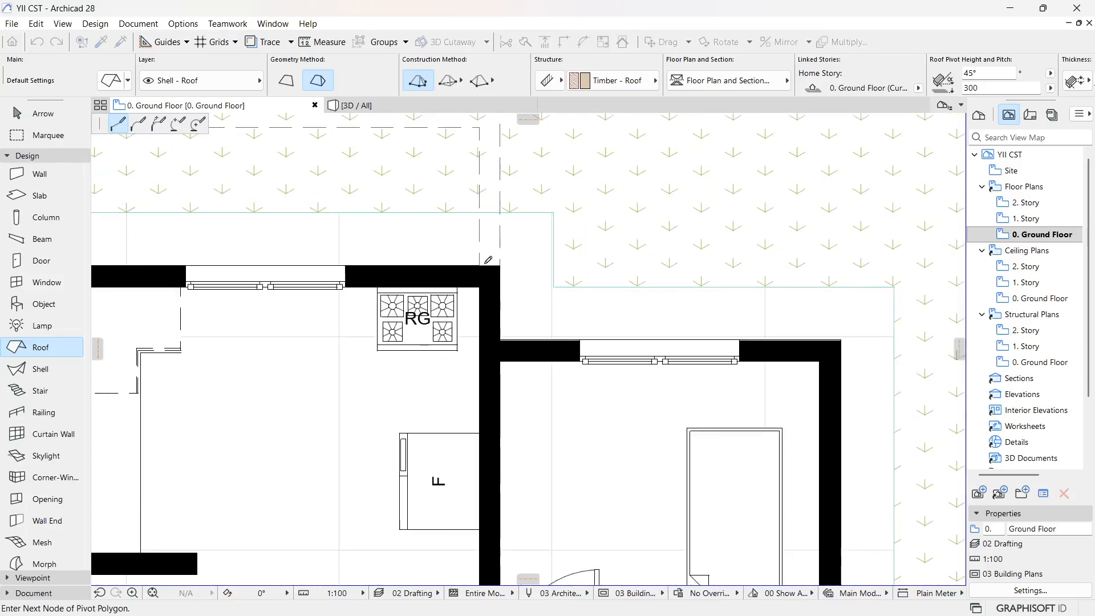
scroll(492, 342, "down", 5)
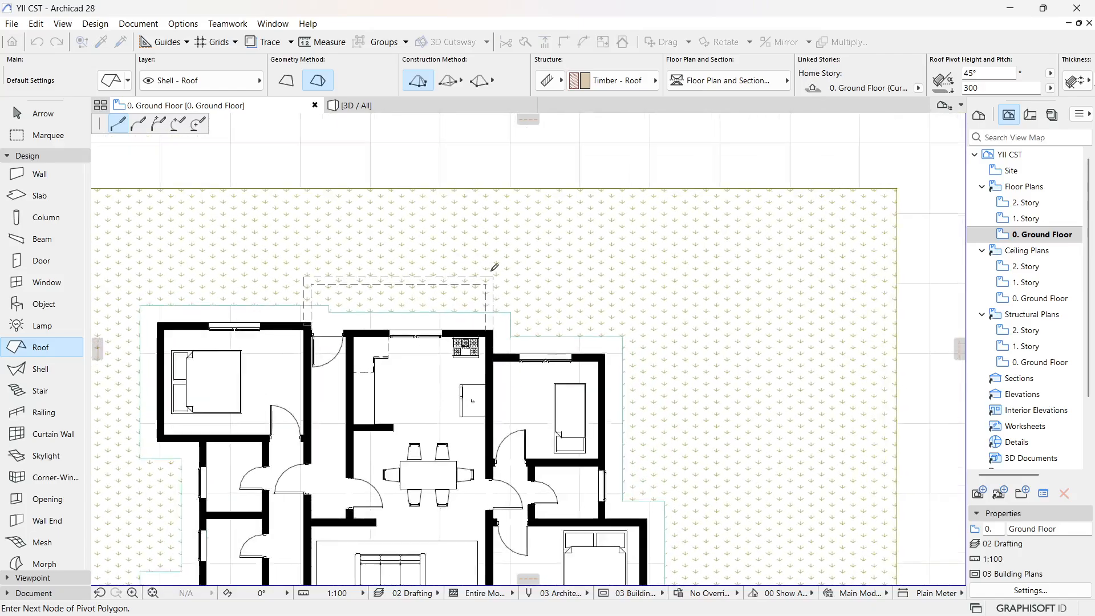
scroll(489, 280, "up", 5)
scroll(493, 285, "up", 1)
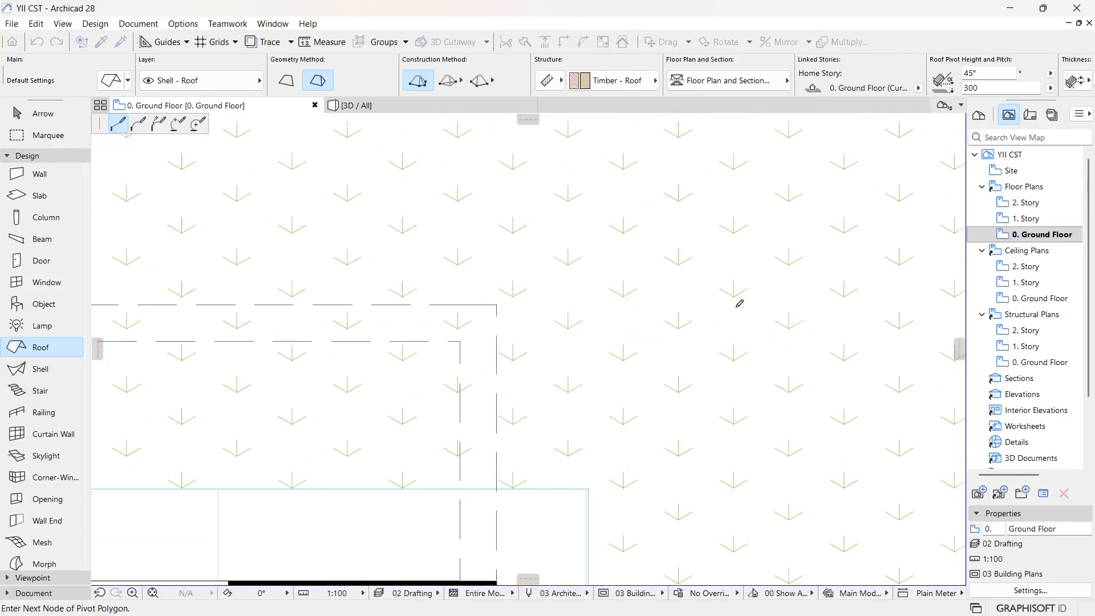
scroll(740, 303, "down", 1)
key("BackSpace")
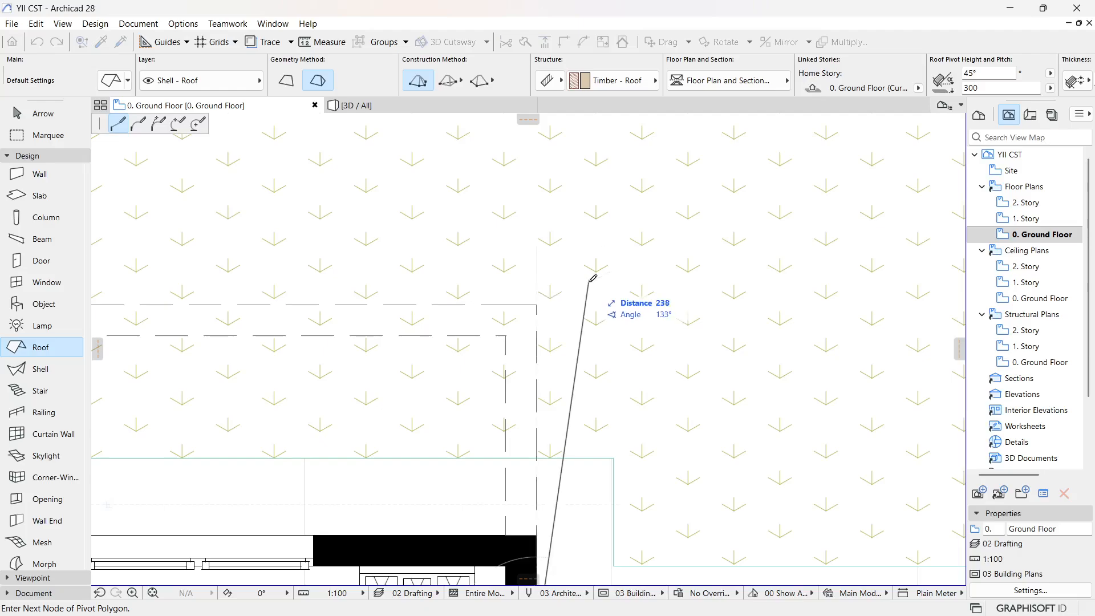
scroll(537, 304, "down", 4)
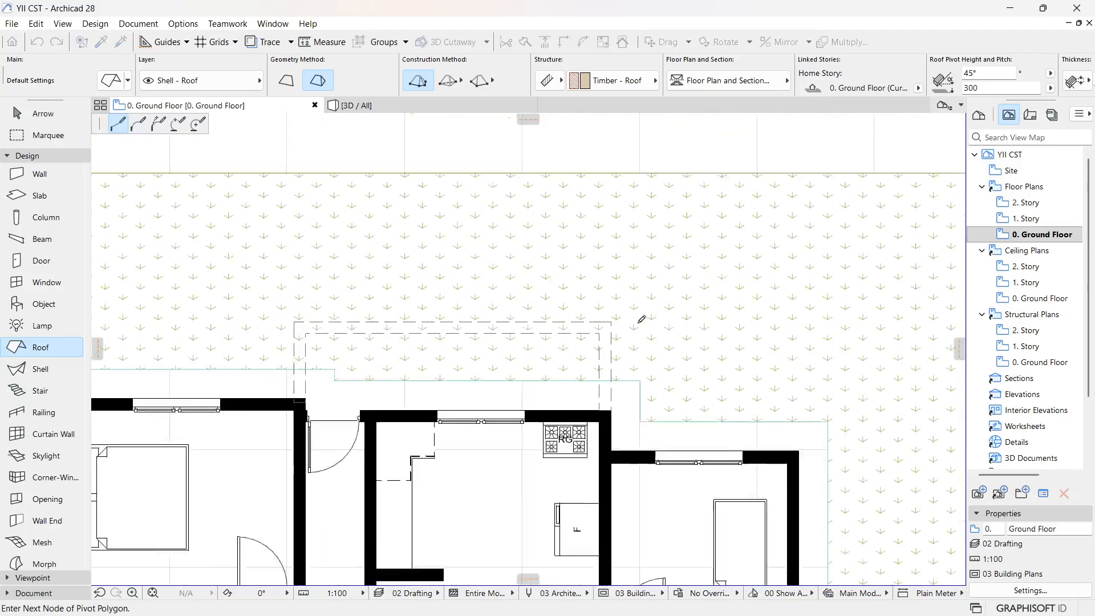
scroll(394, 325, "up", 5)
scroll(399, 332, "up", 2)
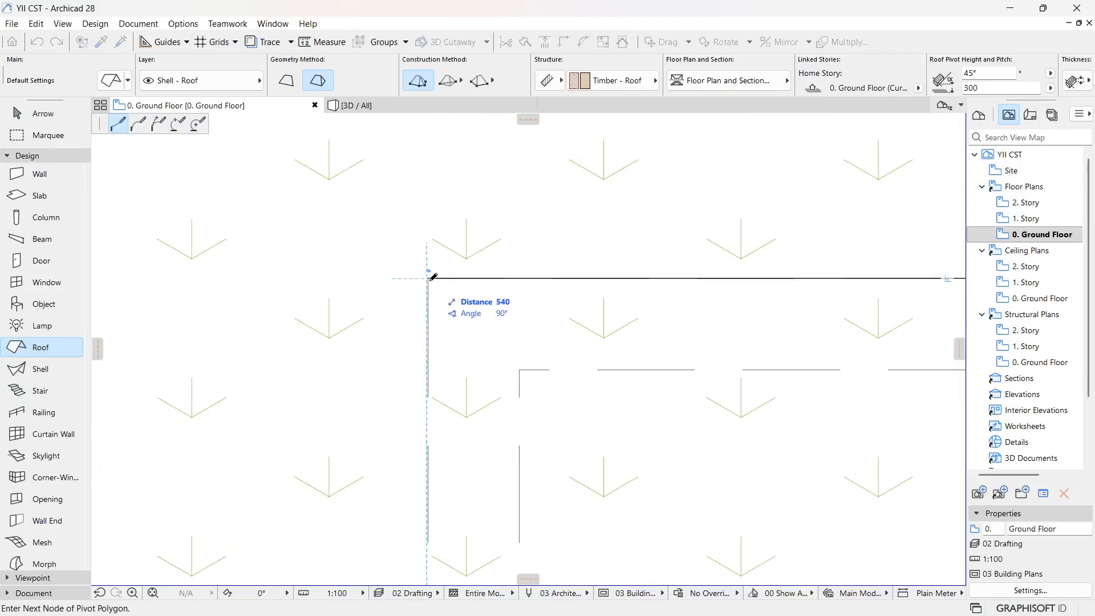
scroll(458, 256, "down", 5)
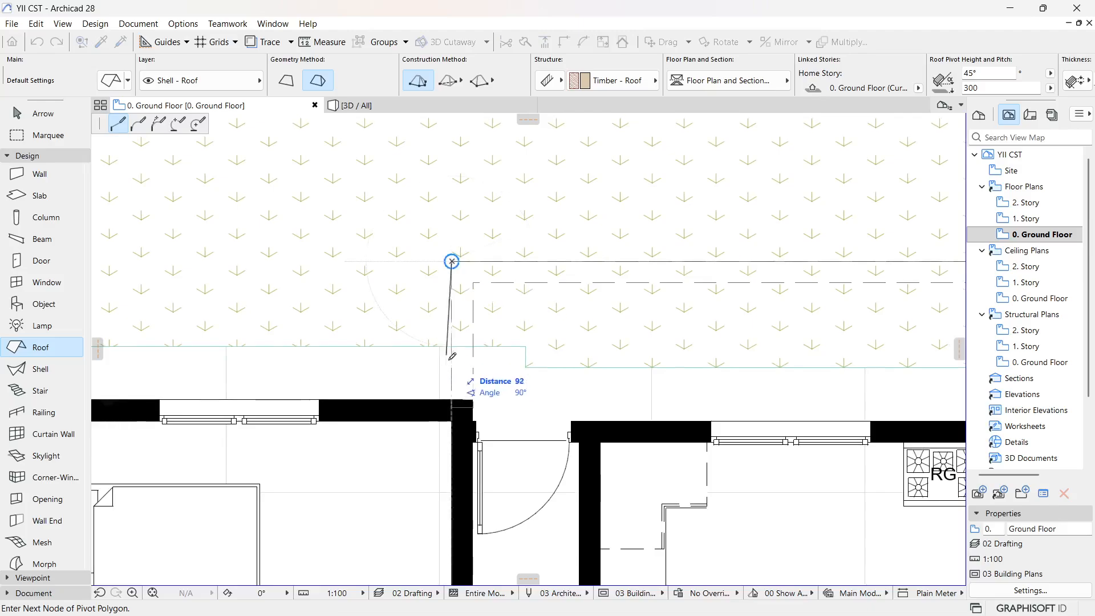
Step: Bring the pivot polygon down to the upper-left bedroom's wall and close it at the starting corner to create the roof
scroll(453, 405, "up", 3)
scroll(455, 403, "up", 2)
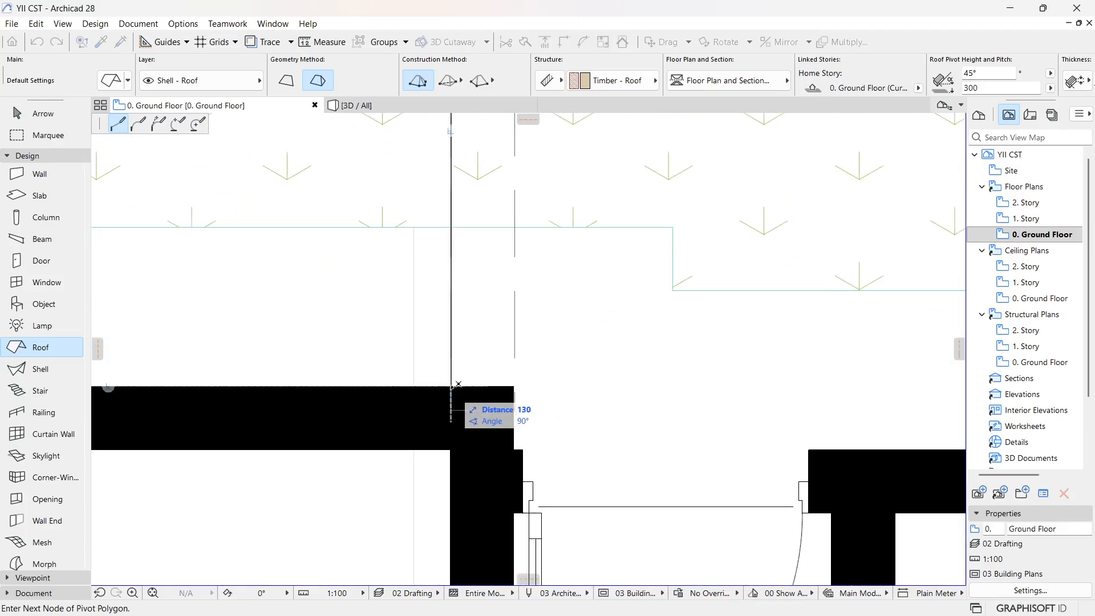
scroll(454, 385, "down", 5)
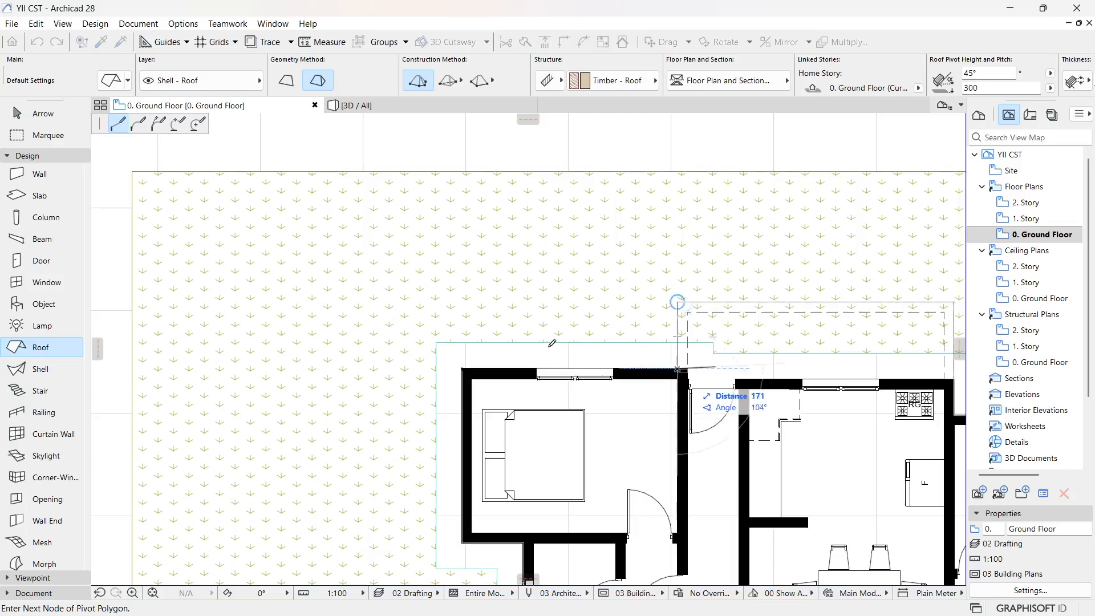
left_click(464, 366)
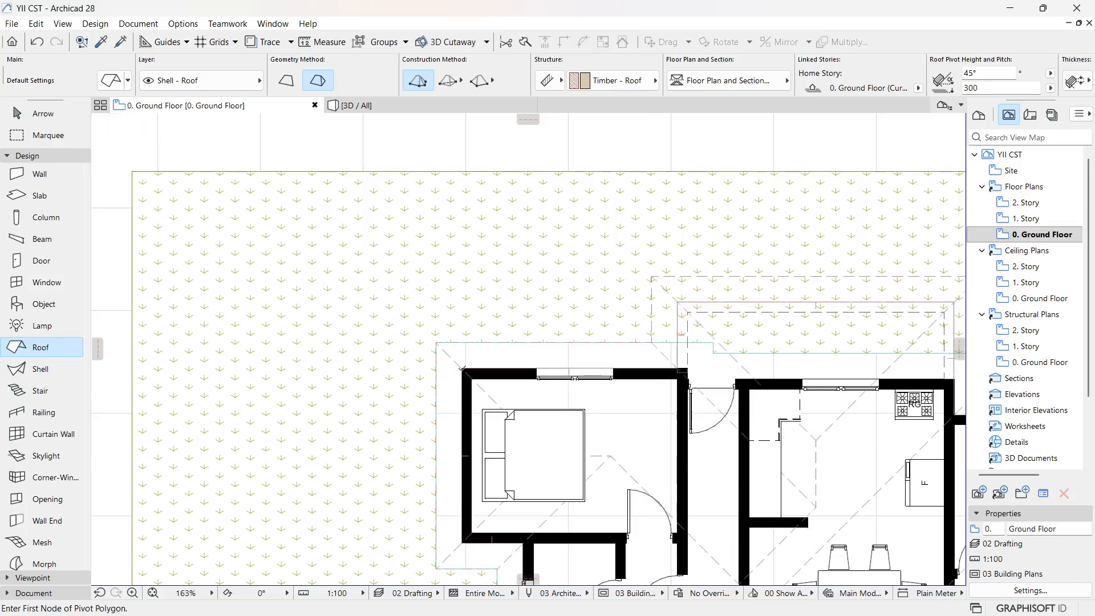
Step: Examine the new roof's ridges, valleys and eaves outline on the floor plan, selecting it to check its extent
scroll(464, 365, "down", 4)
scroll(499, 425, "up", 6)
scroll(499, 425, "up", 3)
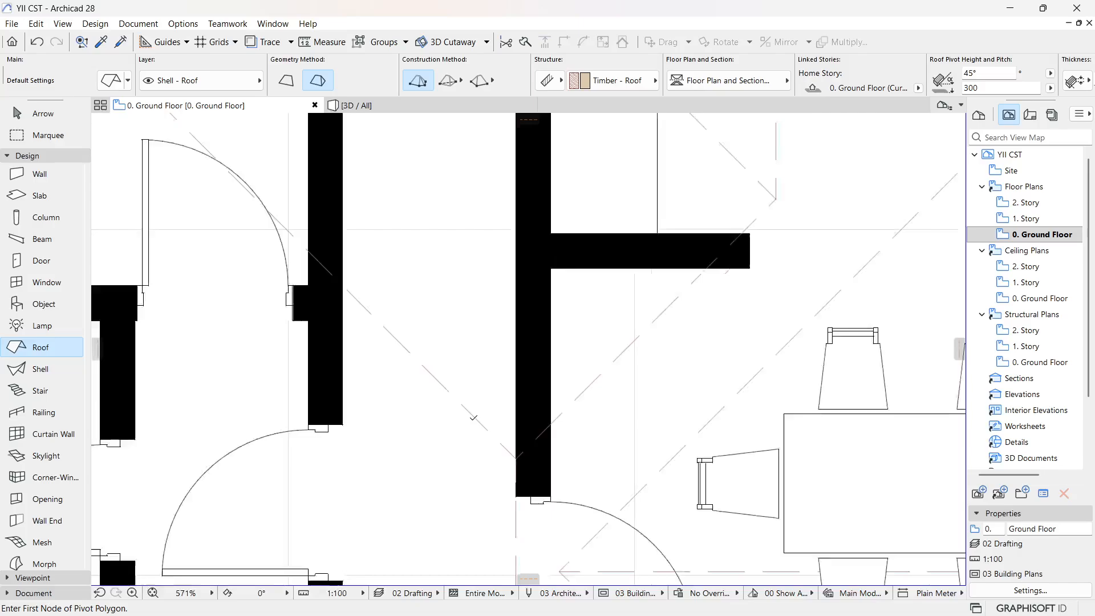
scroll(474, 421, "down", 5)
key("Escape")
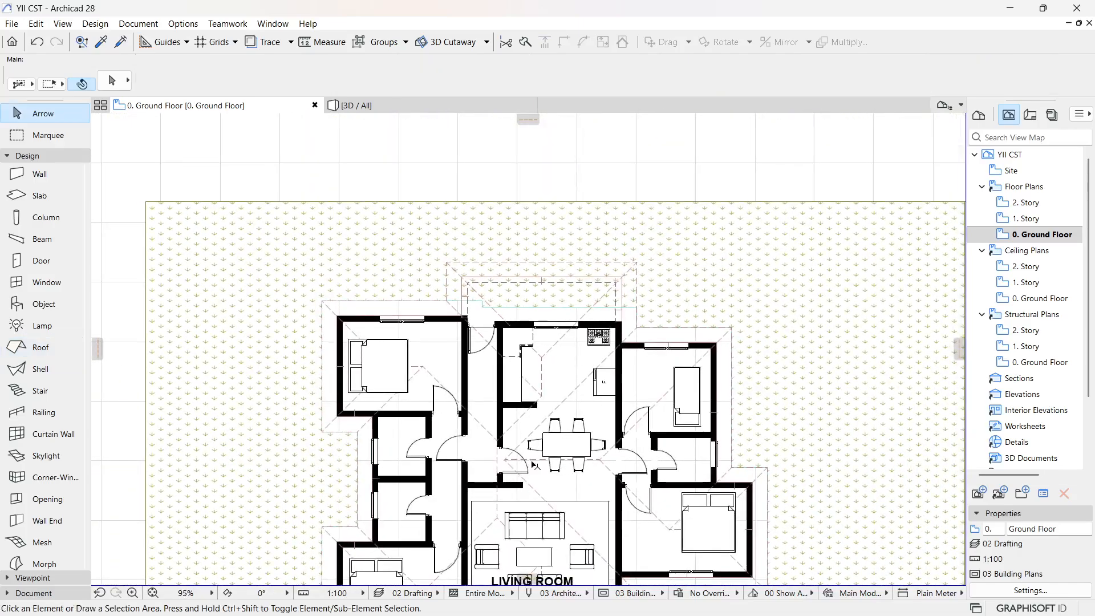
left_click(562, 405)
scroll(485, 439, "down", 5)
scroll(468, 446, "up", 7)
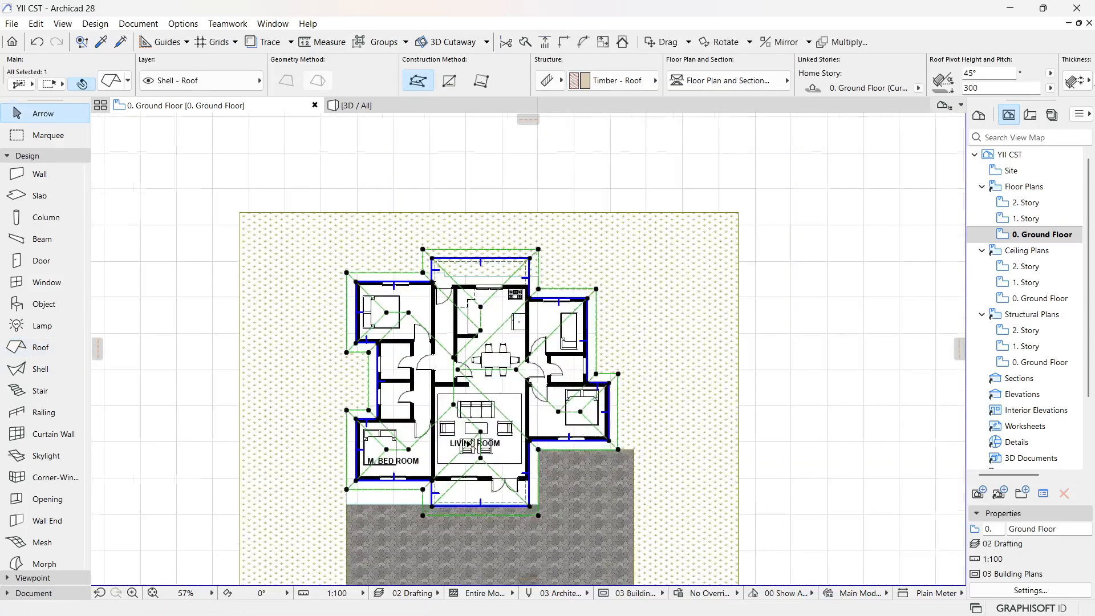
scroll(468, 446, "down", 4)
key("Escape")
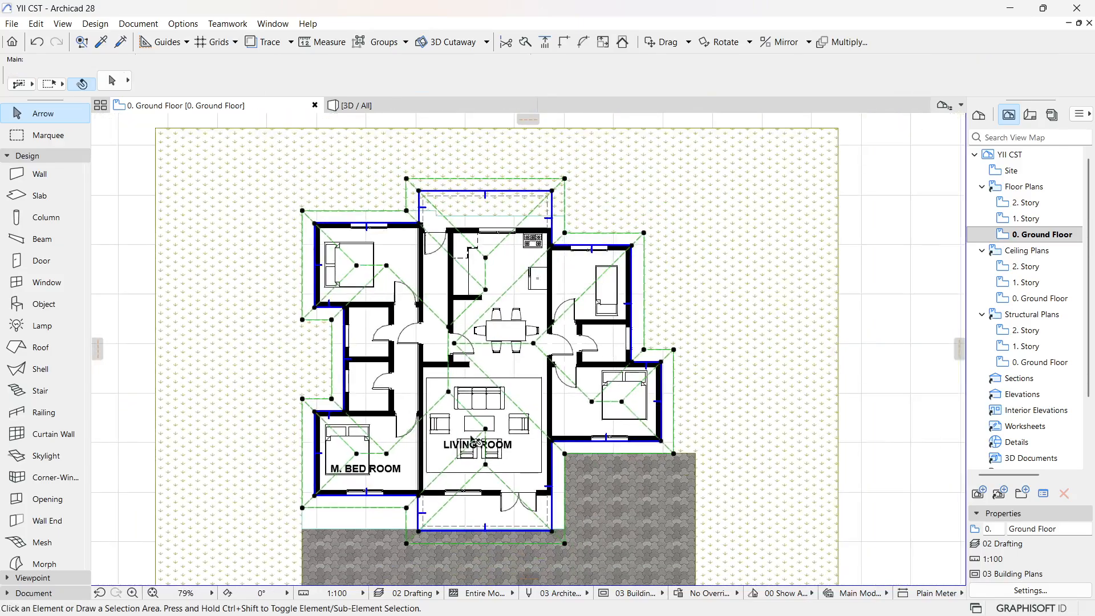
Step: Open the 3D view and orbit around the house to inspect the roof eaves over the canopy beams
left_click(375, 107)
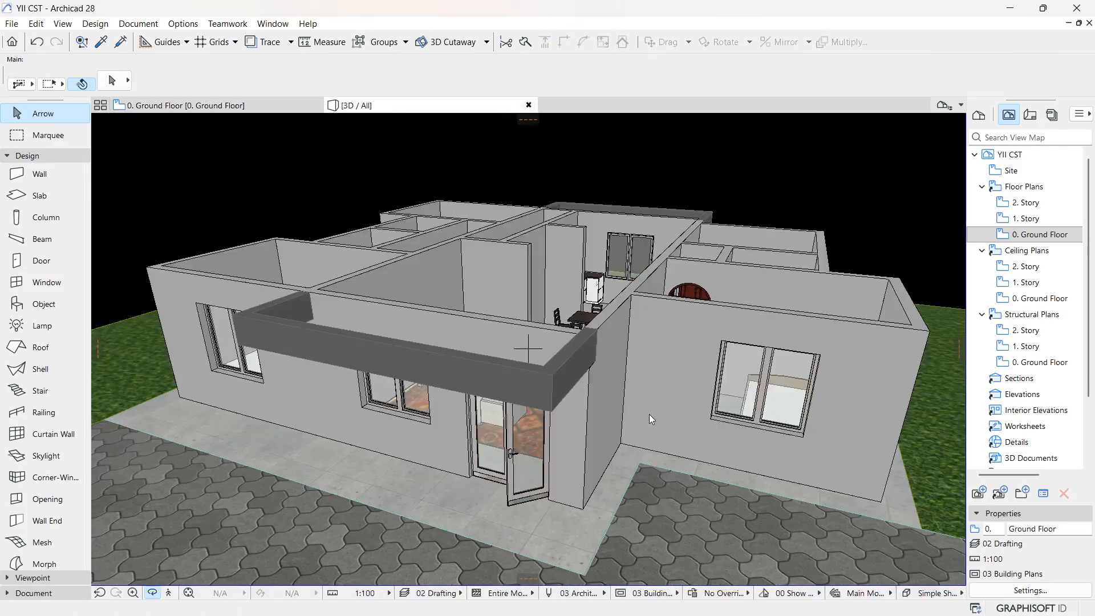
left_click(644, 409)
middle_click_drag(676, 468, 560, 339, "shift")
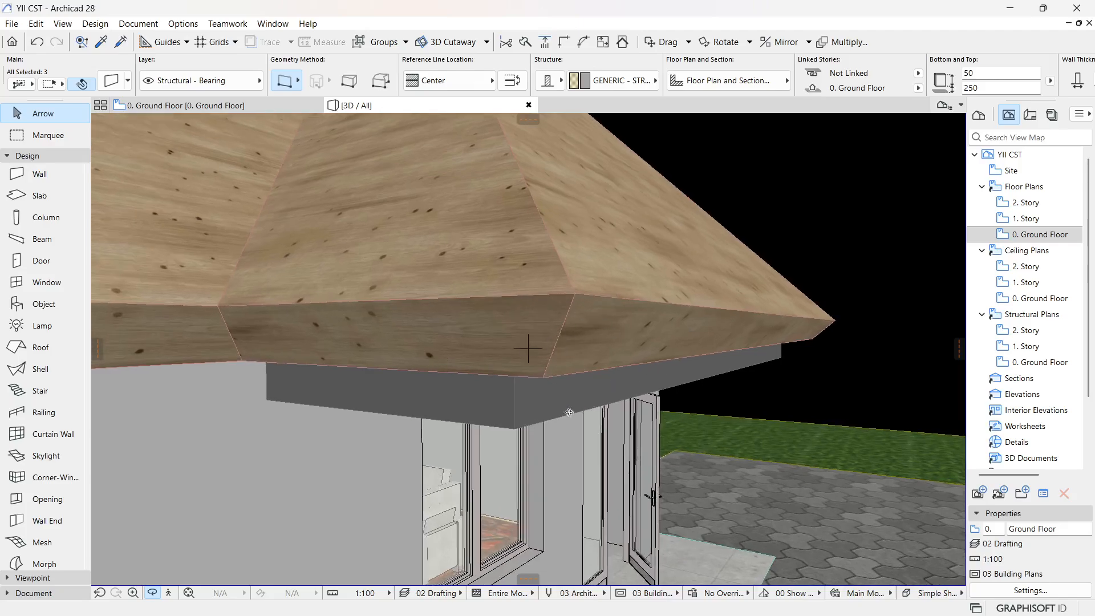
key("Escape")
Step: Override the roof's top surface with Roof Tiles - French Red in its selection settings
left_click(537, 230)
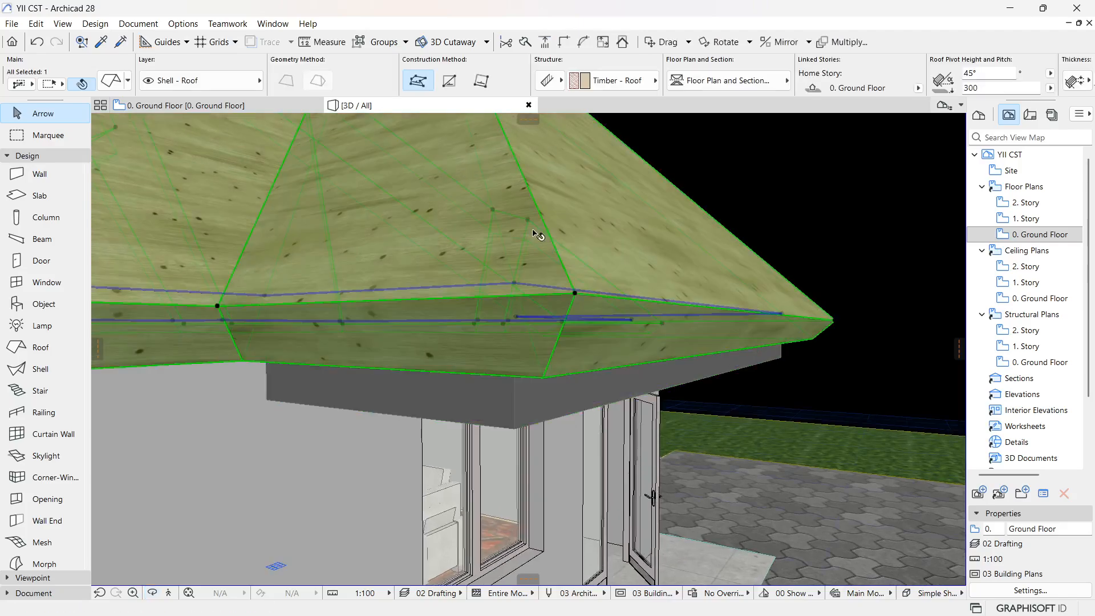
left_click(112, 81)
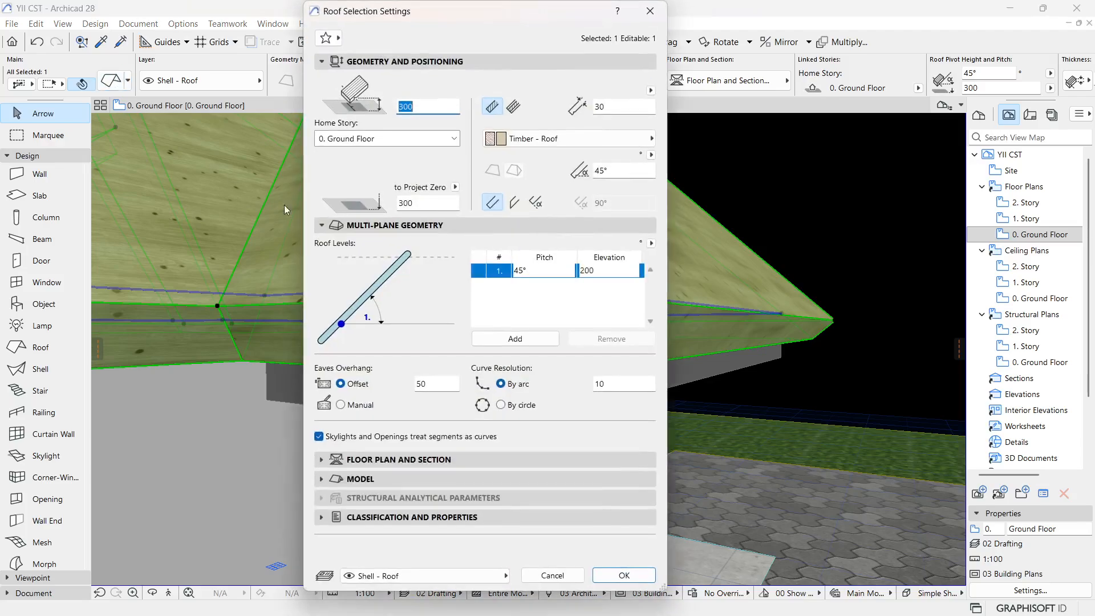
left_click(330, 479)
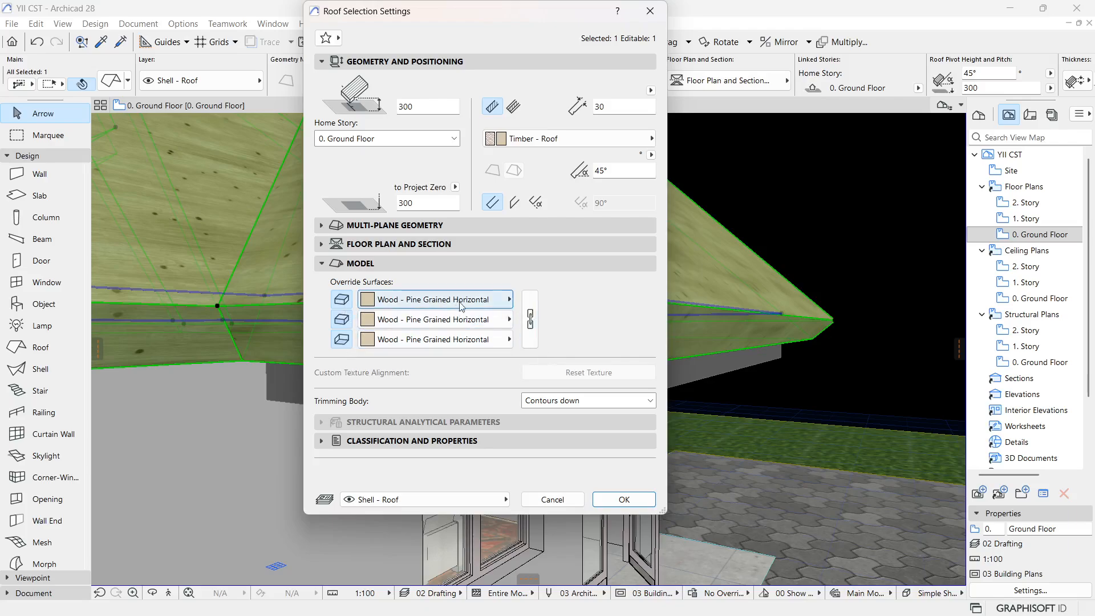
left_click(508, 299)
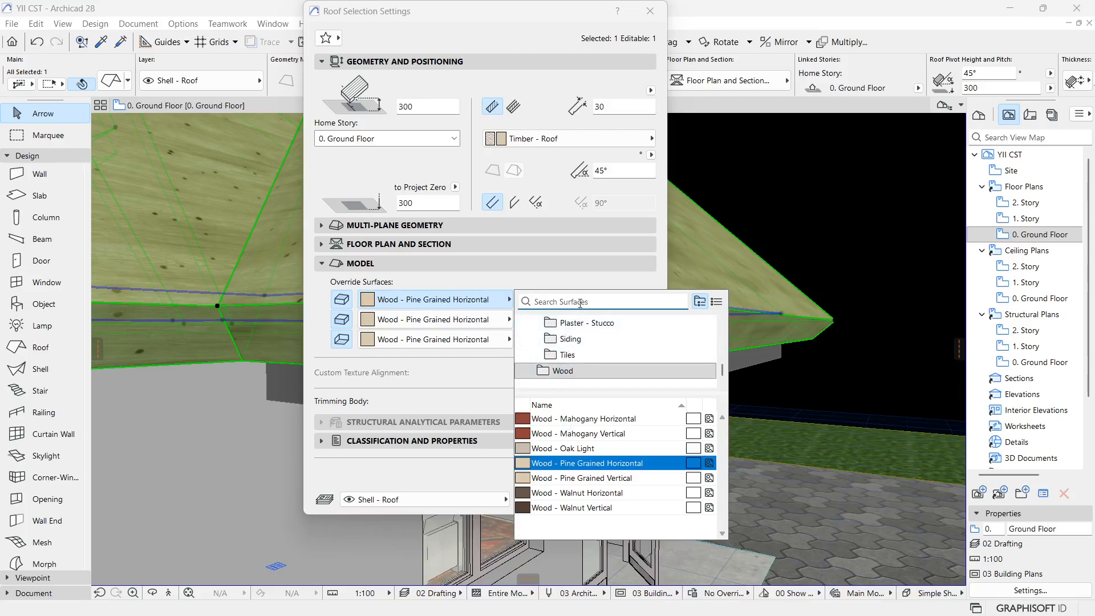
type("ro")
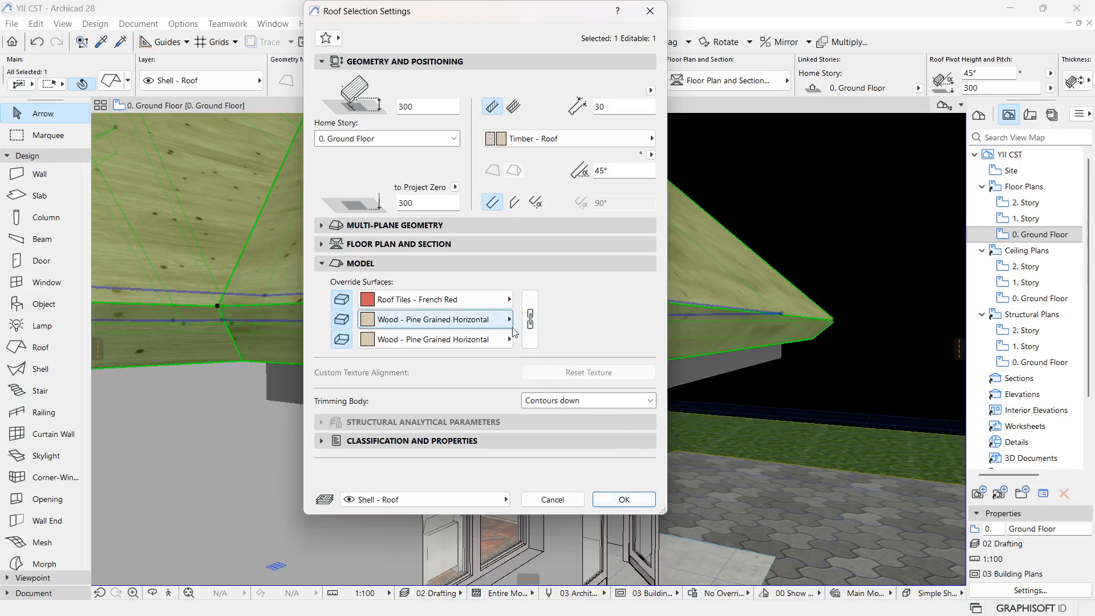
Step: Override the roof's edge surface with Paint - Glossy White
left_click(433, 319)
left_click(591, 453)
left_click(584, 499)
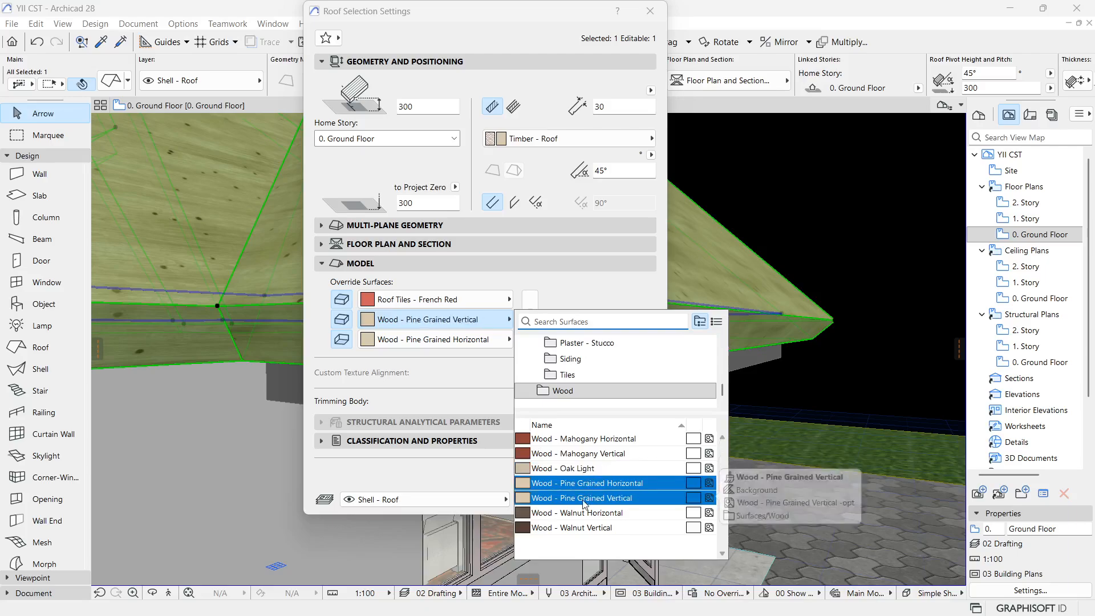
type("p")
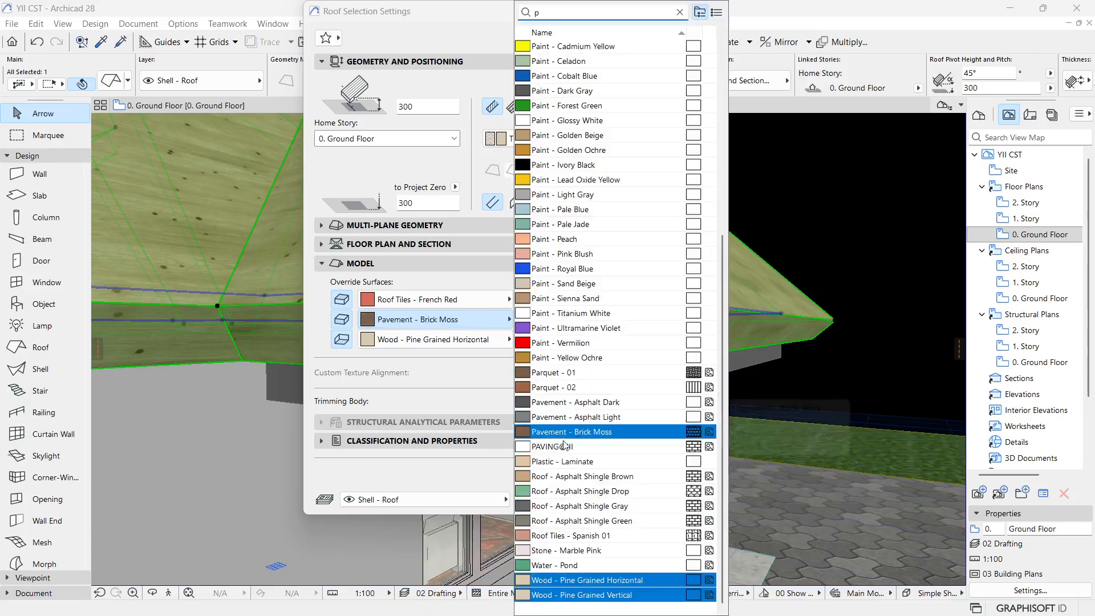
left_click(593, 125)
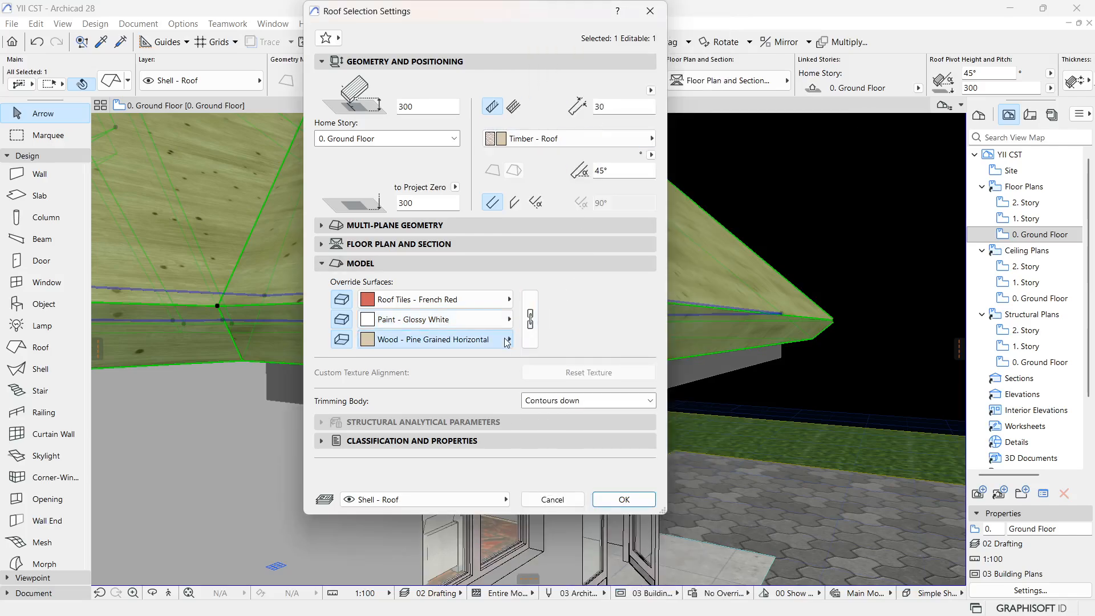
Step: Override the roof's bottom surface with Paint - Glossy White, apply the settings and deselect the roof
left_click(433, 336)
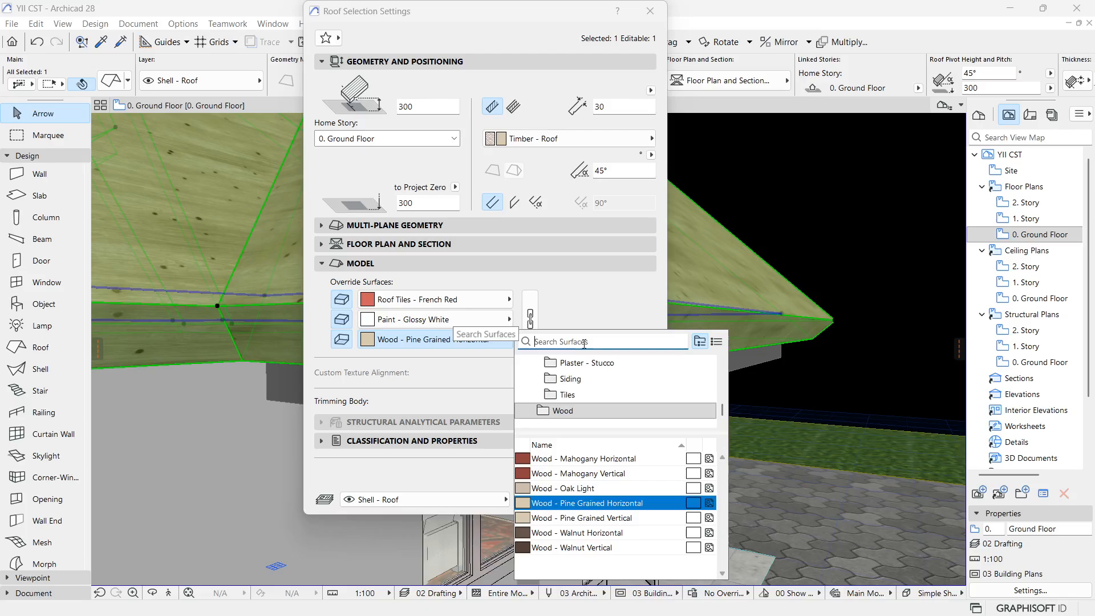
type("g")
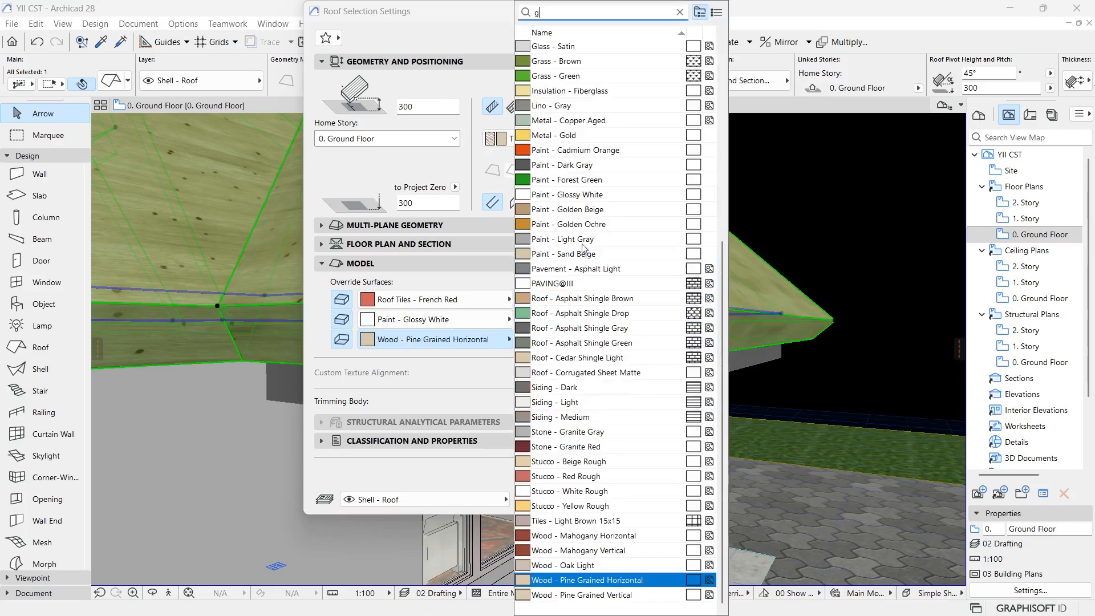
left_click(588, 194)
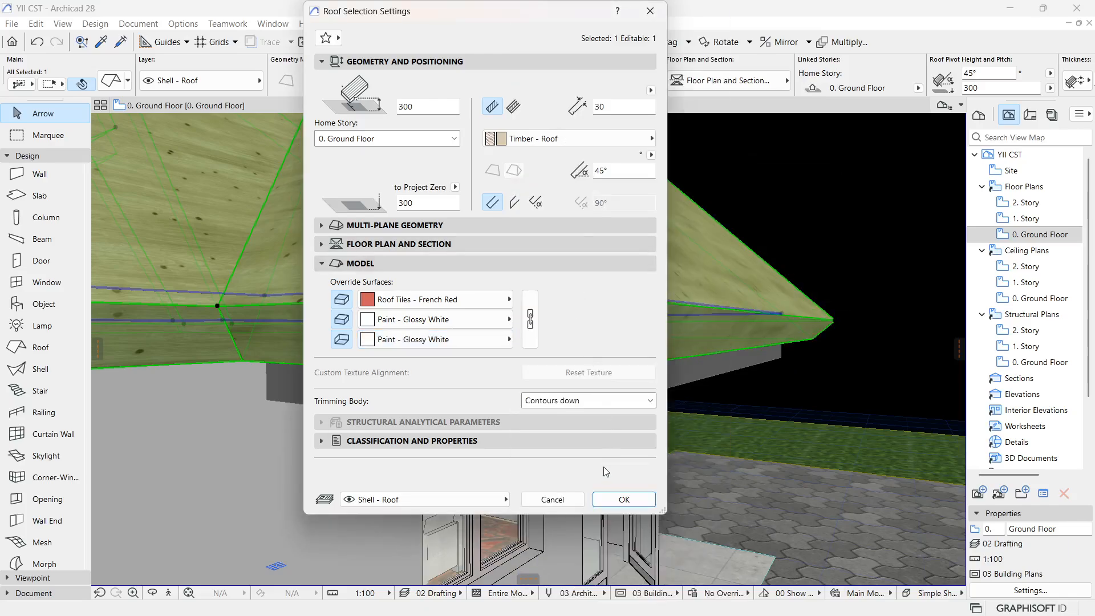
left_click(619, 502)
left_click(814, 222)
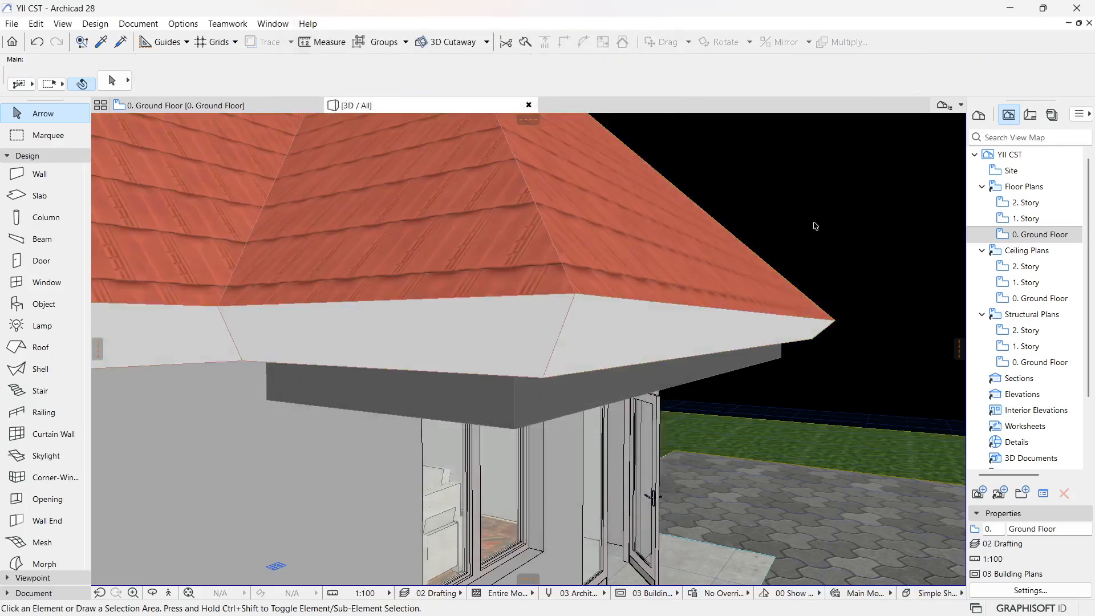
scroll(798, 255, "down", 5)
scroll(686, 283, "up", 1)
scroll(620, 240, "down", 2)
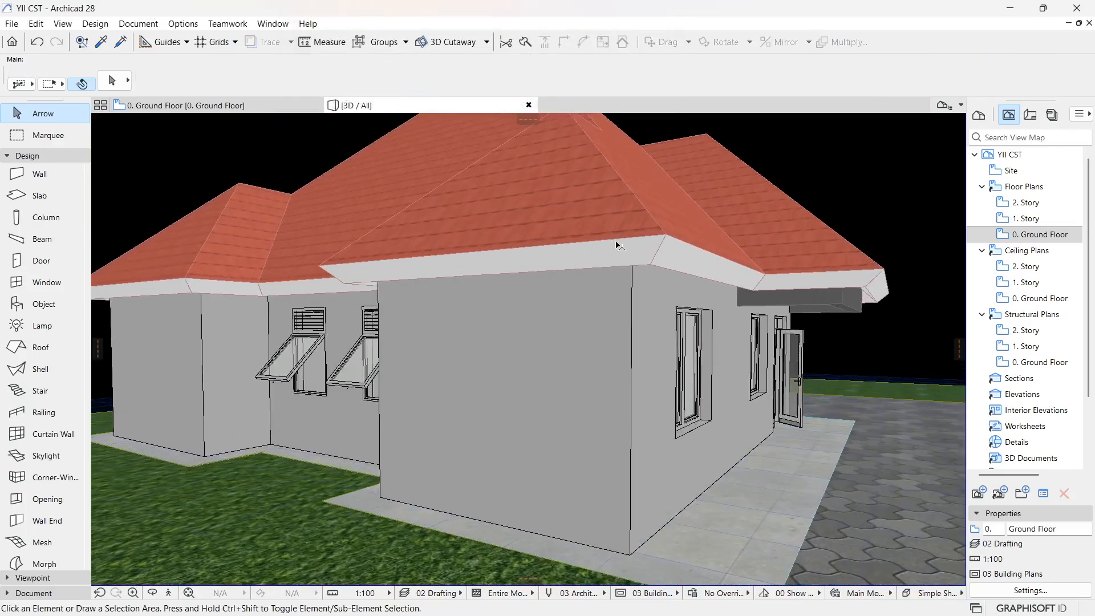
Step: Select the roof and view the house from several angles to examine the roof's edges and eaves
left_click(152, 593)
left_click_drag(236, 456, 415, 405)
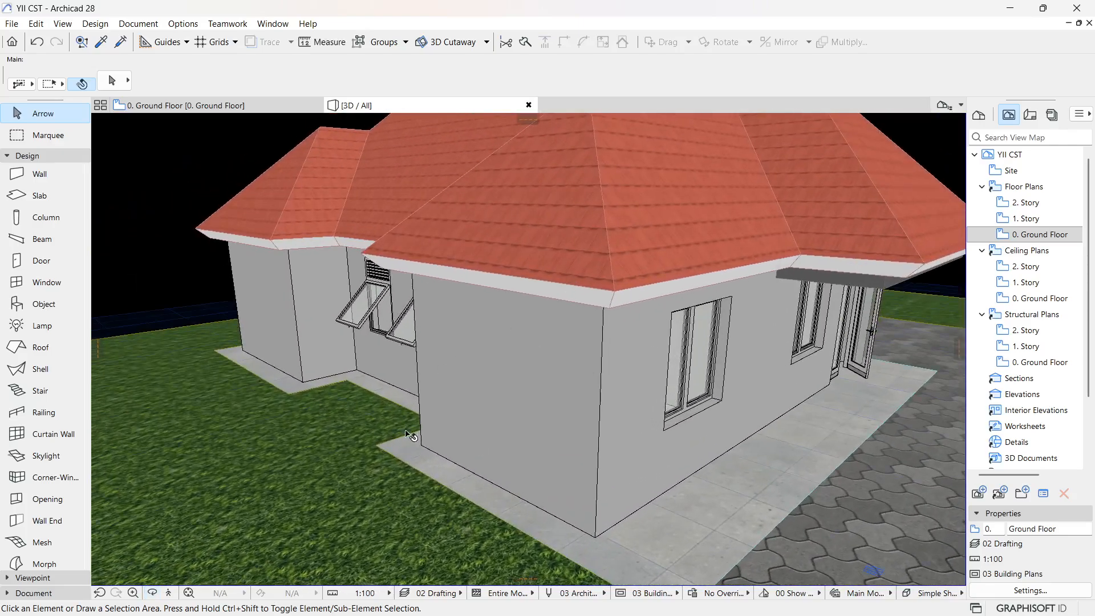
scroll(407, 434, "down", 3)
left_click(551, 228)
middle_click_drag(522, 353, 518, 355, "shift")
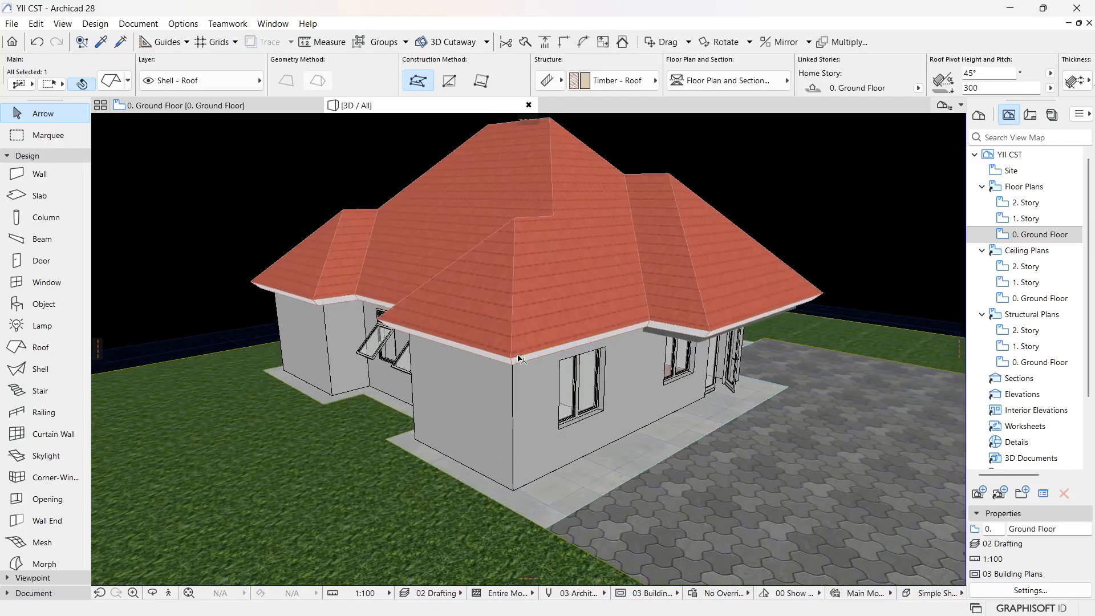
scroll(520, 358, "up", 3)
scroll(505, 319, "down", 4)
scroll(479, 423, "up", 4)
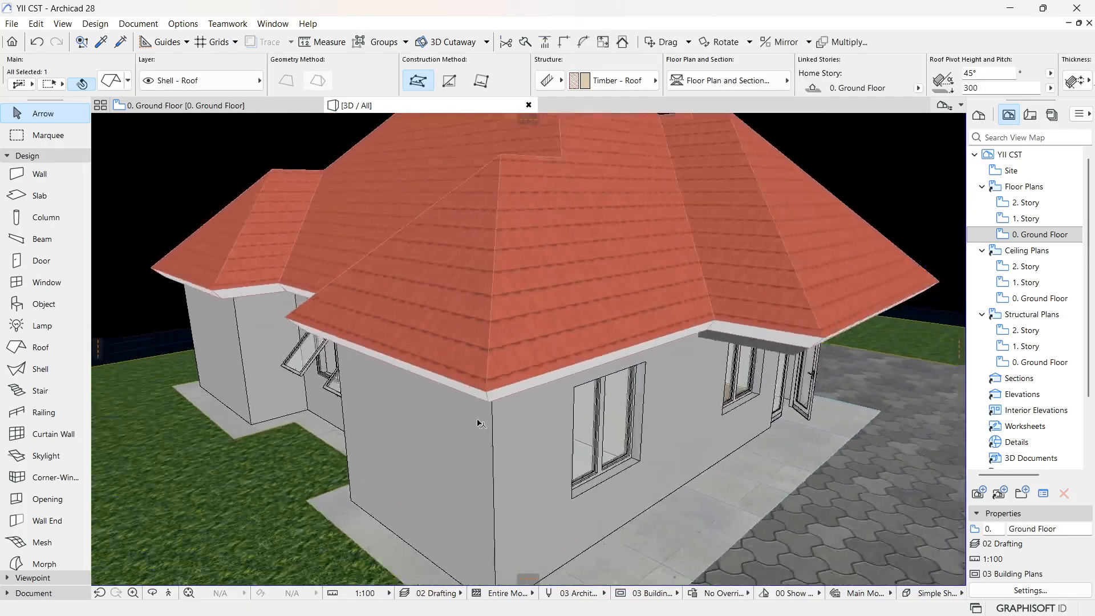
scroll(479, 424, "down", 4)
scroll(501, 318, "up", 5)
scroll(596, 229, "down", 3)
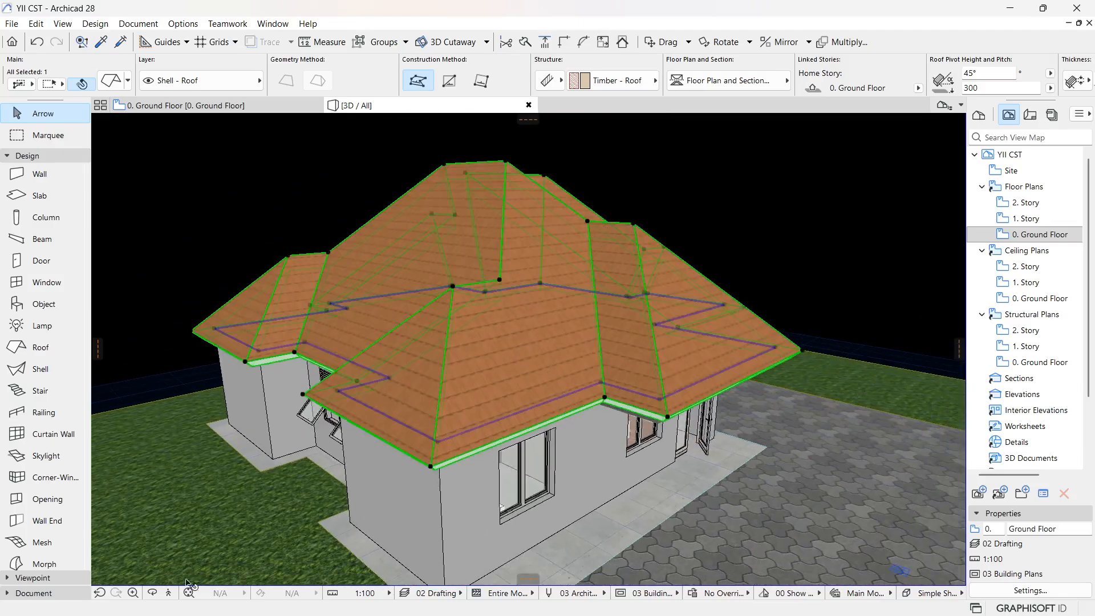
middle_click_drag(809, 410, 718, 320, "shift")
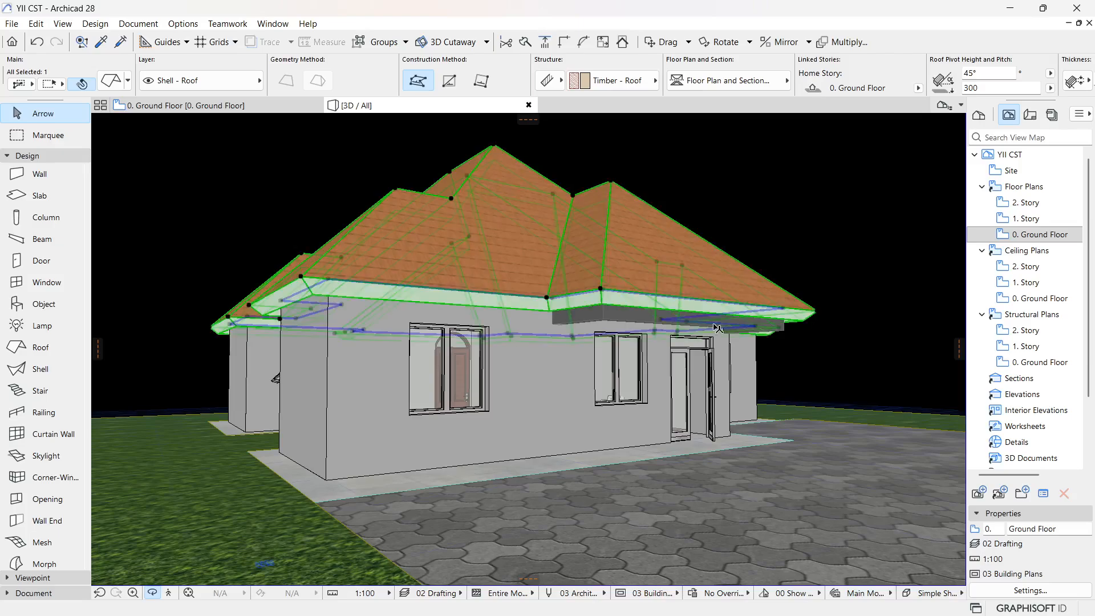
Step: Set the selected roof's thickness to 1 and its pitch to 35° in the roof selection settings
left_click(112, 81)
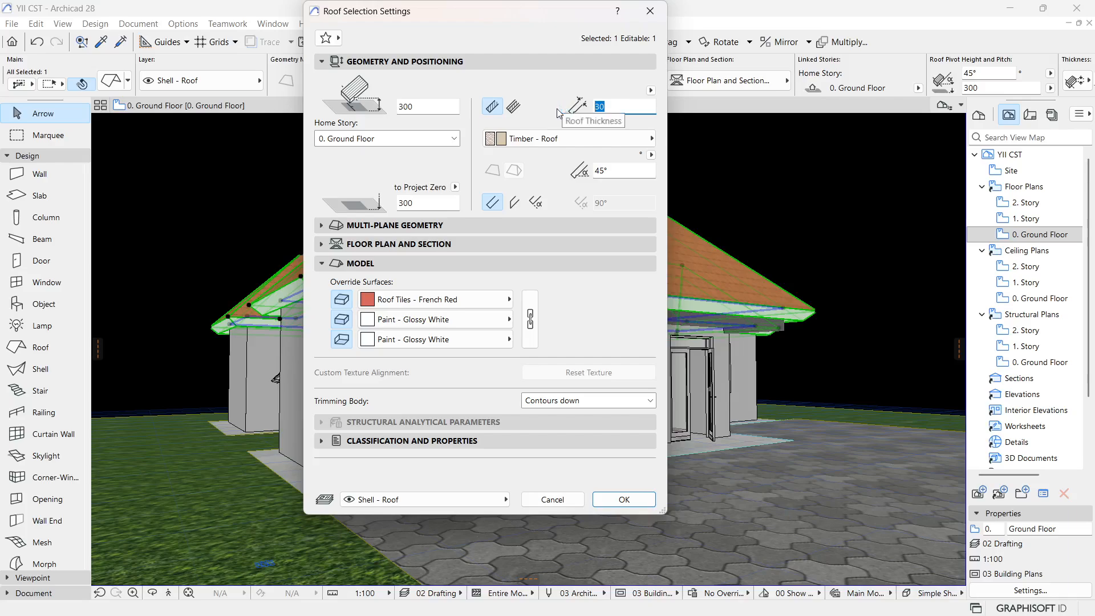
type("1")
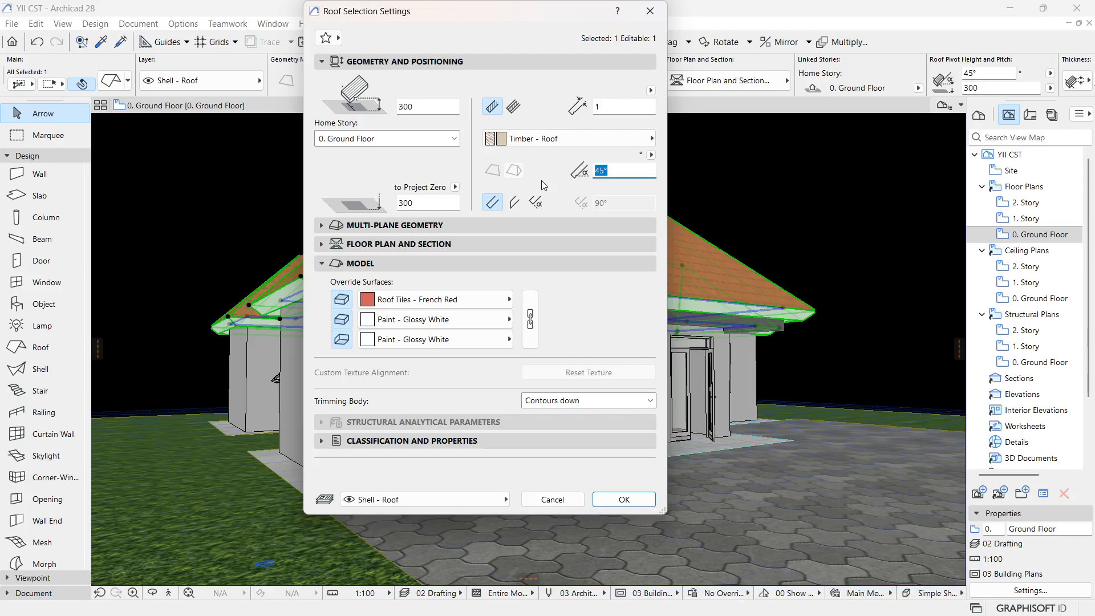
type("35")
Step: Link the roof's three surface overrides so all use Roof Tiles - French Red, apply the settings and deselect the roof
left_click(529, 314)
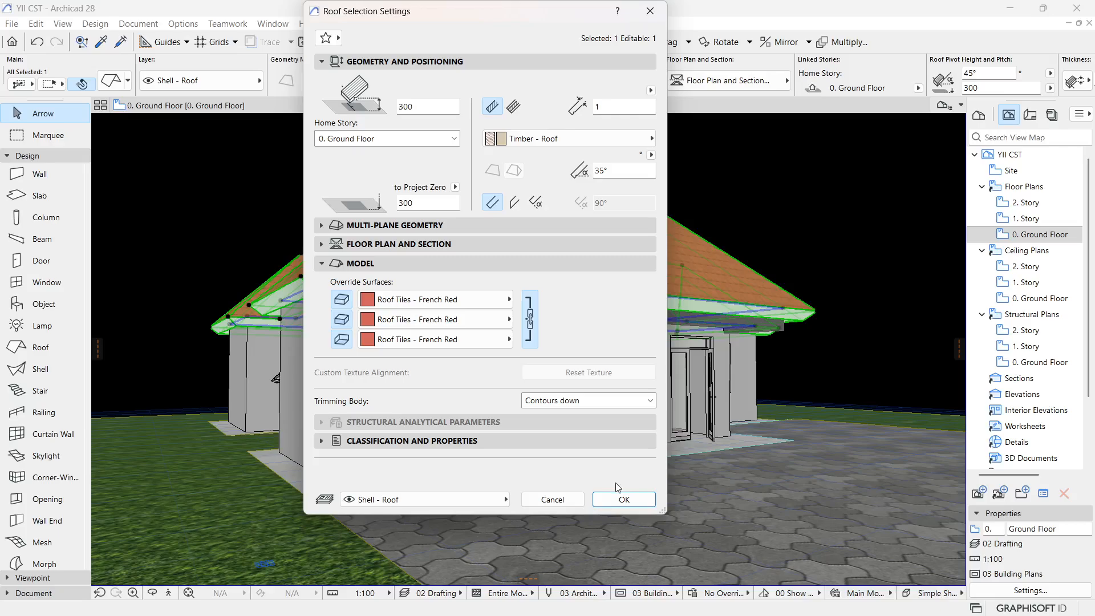
left_click(623, 500)
left_click(789, 200)
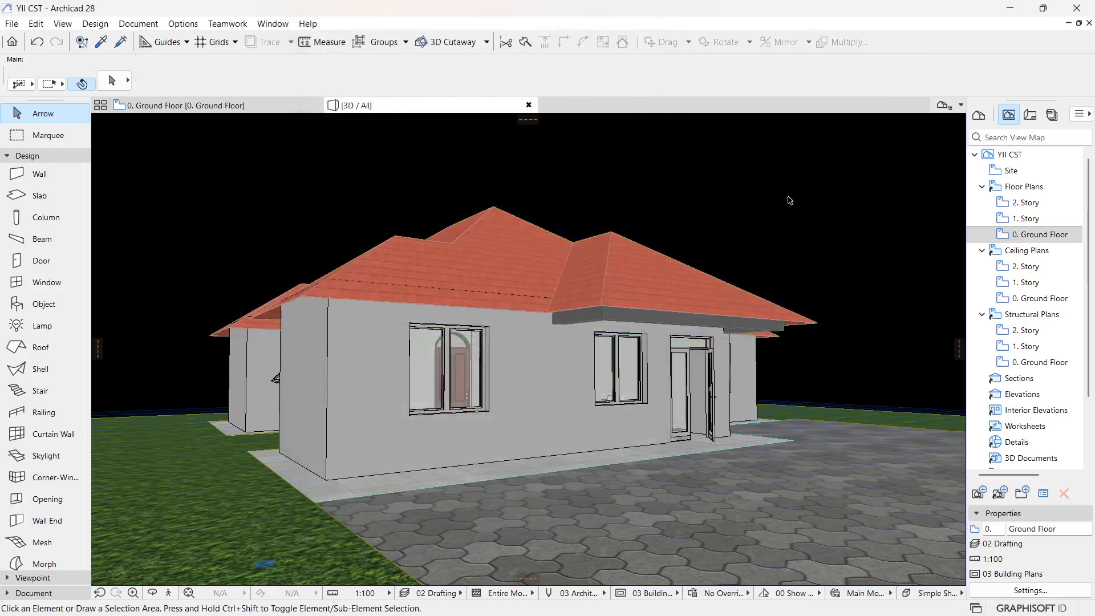
Step: Orbit and zoom around the front of the house to examine the roof's pitch, tiles and eaves over the canopy beam
scroll(652, 298, "up", 5)
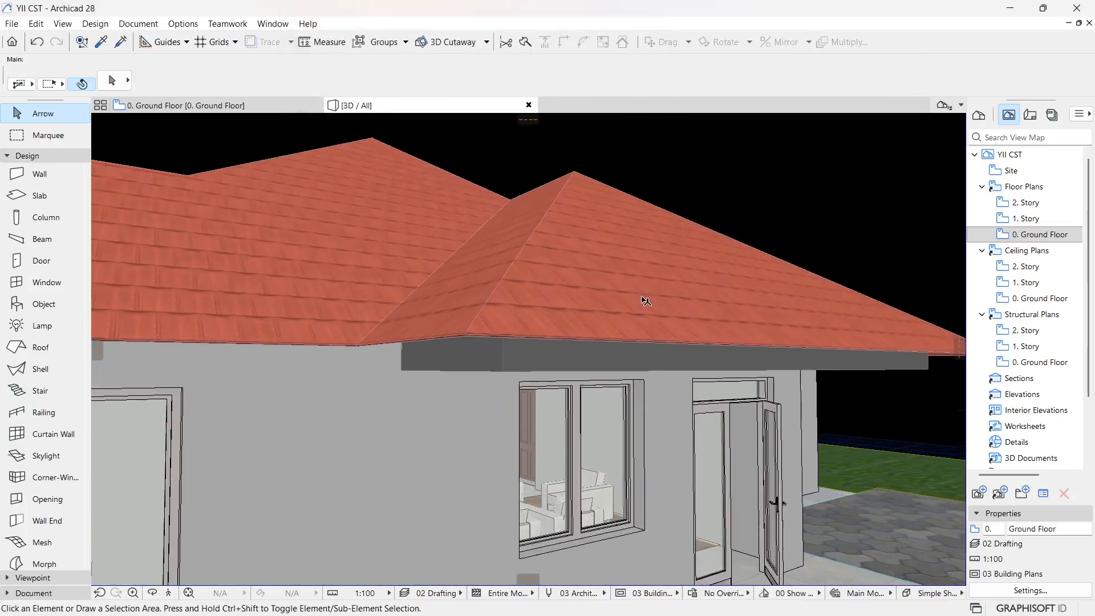
scroll(601, 301, "down", 3)
scroll(517, 419, "down", 2)
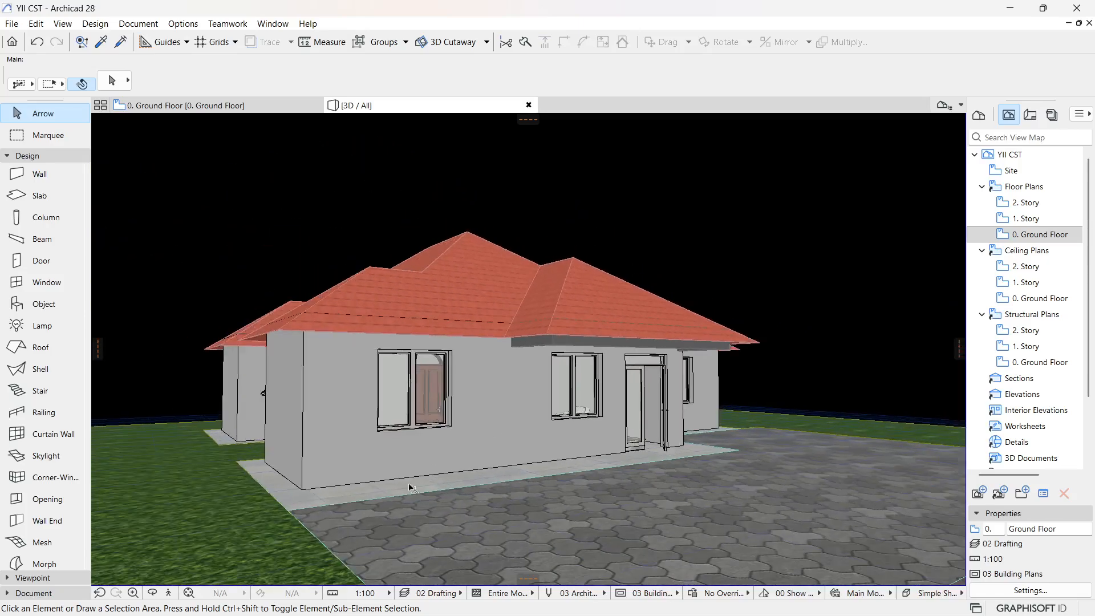
left_click(157, 591)
left_click_drag(589, 340, 563, 277)
scroll(537, 333, "up", 3)
scroll(567, 324, "up", 2)
scroll(488, 308, "down", 2)
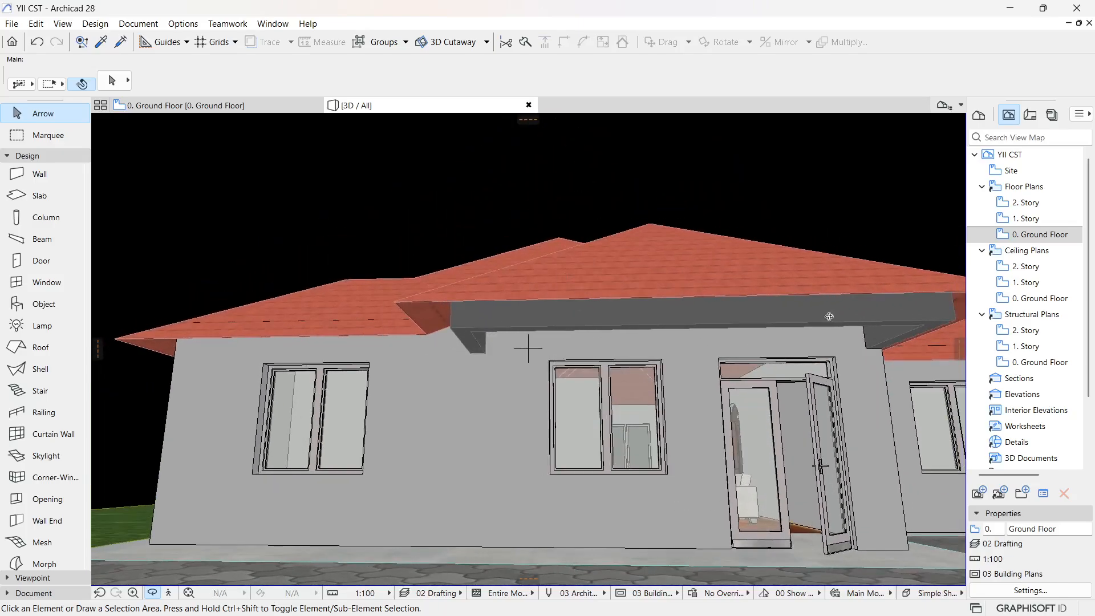
scroll(513, 254, "down", 3)
middle_click_drag(513, 254, 559, 418, "shift")
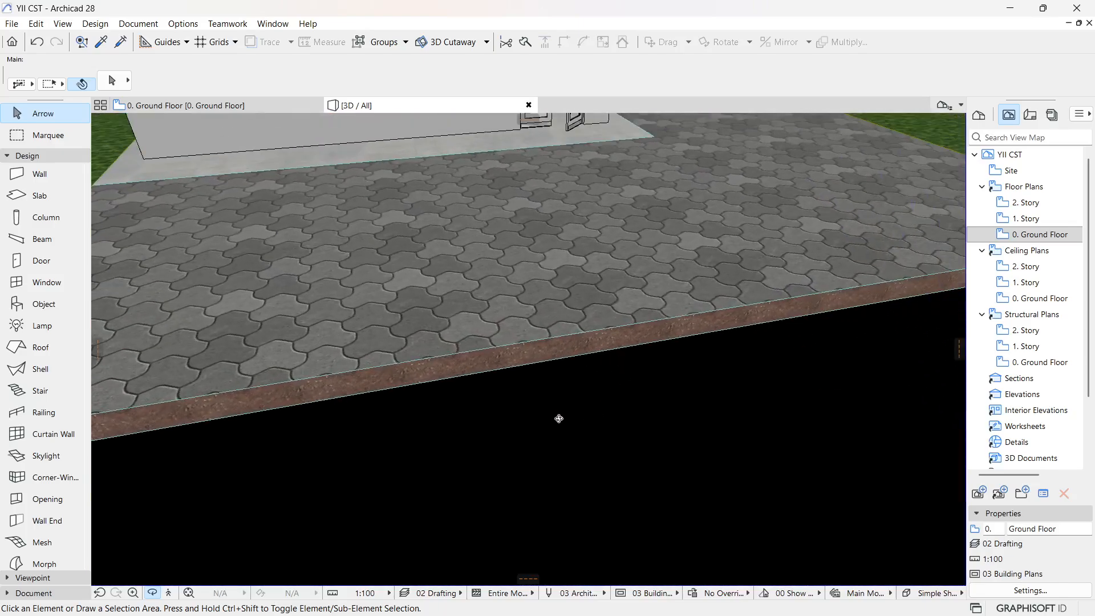
scroll(559, 419, "down", 4)
scroll(470, 254, "up", 5)
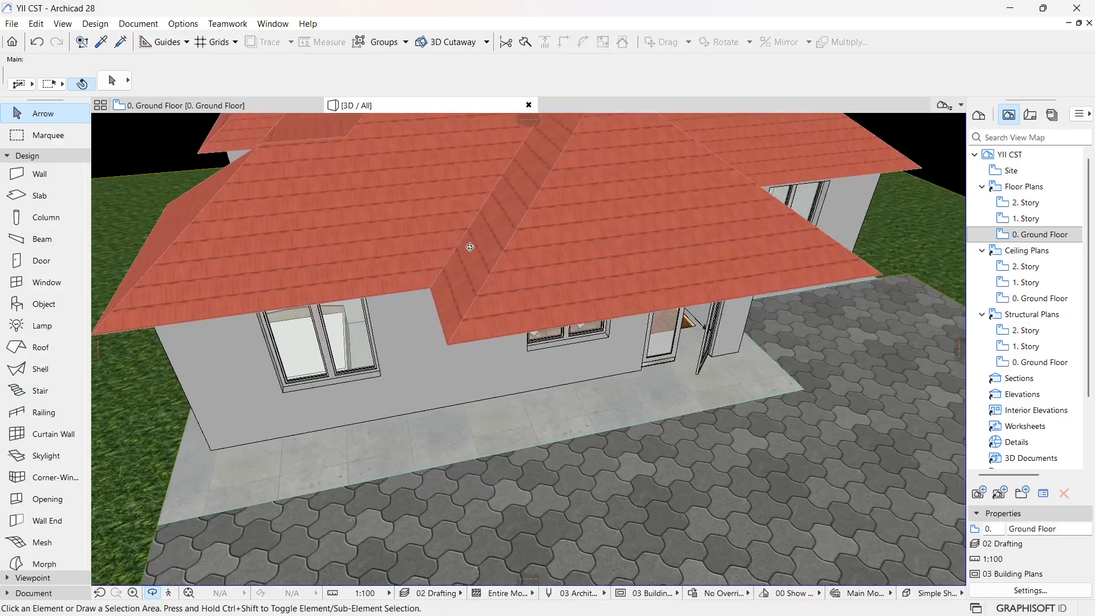
left_click_drag(470, 247, 554, 476)
scroll(571, 162, "up", 3)
scroll(568, 213, "down", 3)
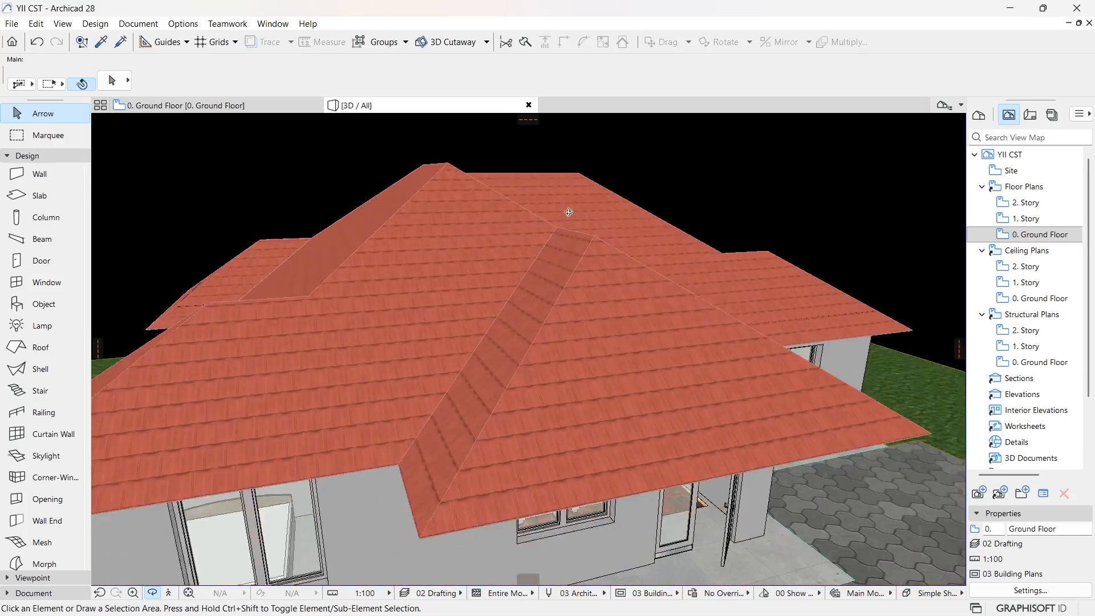
left_click_drag(513, 284, 528, 297)
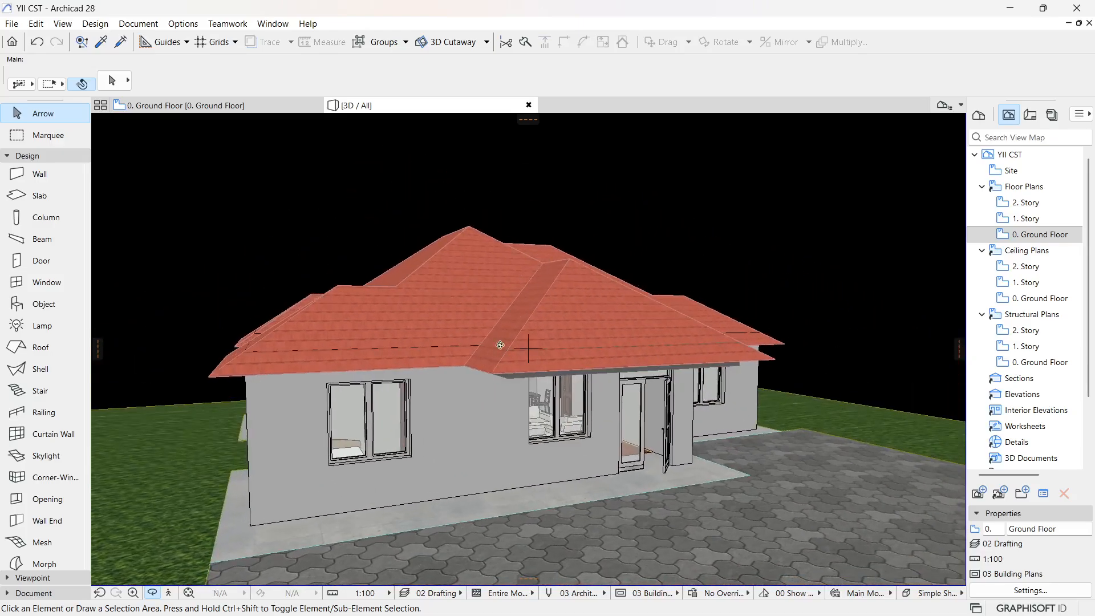
left_click_drag(593, 302, 582, 275)
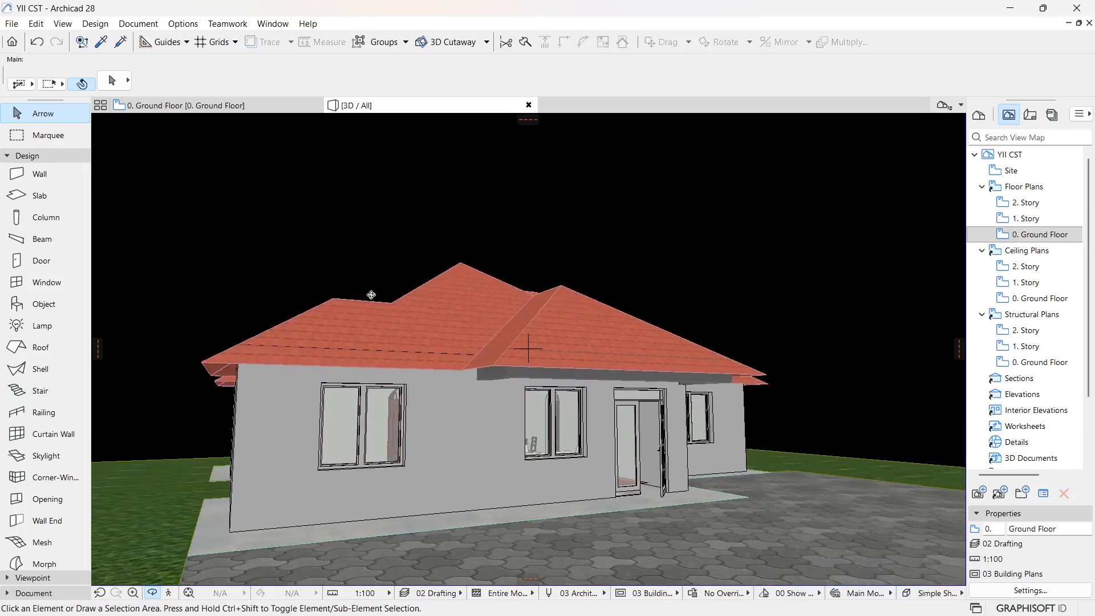
Step: Orbit over the roof's rear and side slopes, then examine the canopy beam above the glazed entrance door up close
left_click_drag(371, 295, 388, 468)
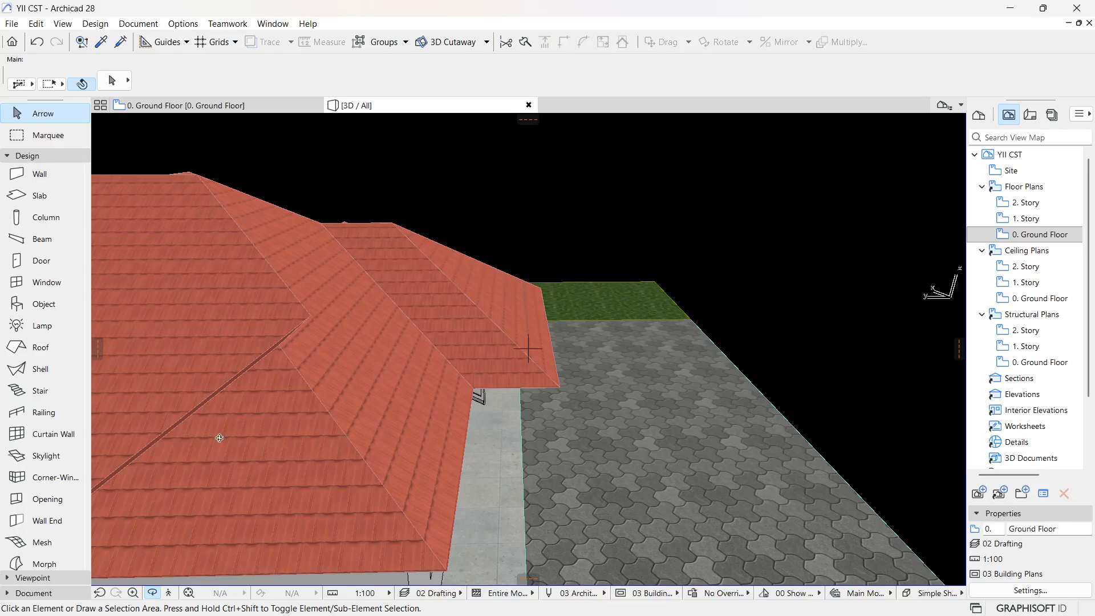
scroll(220, 438, "down", 4)
middle_click_drag(220, 438, 502, 361)
scroll(501, 362, "up", 2)
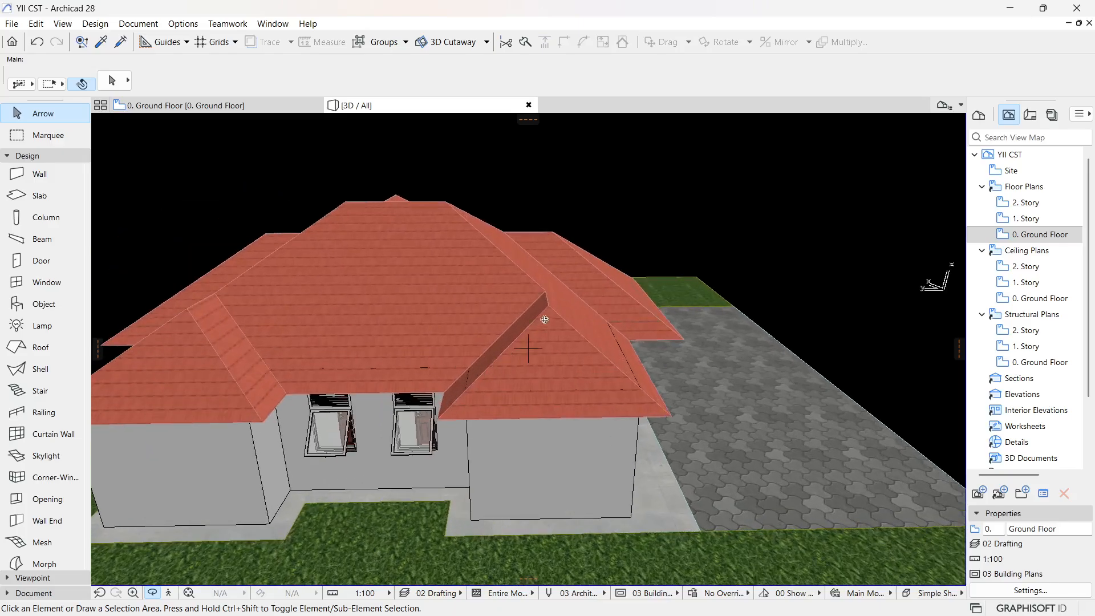
left_click_drag(563, 383, 342, 271)
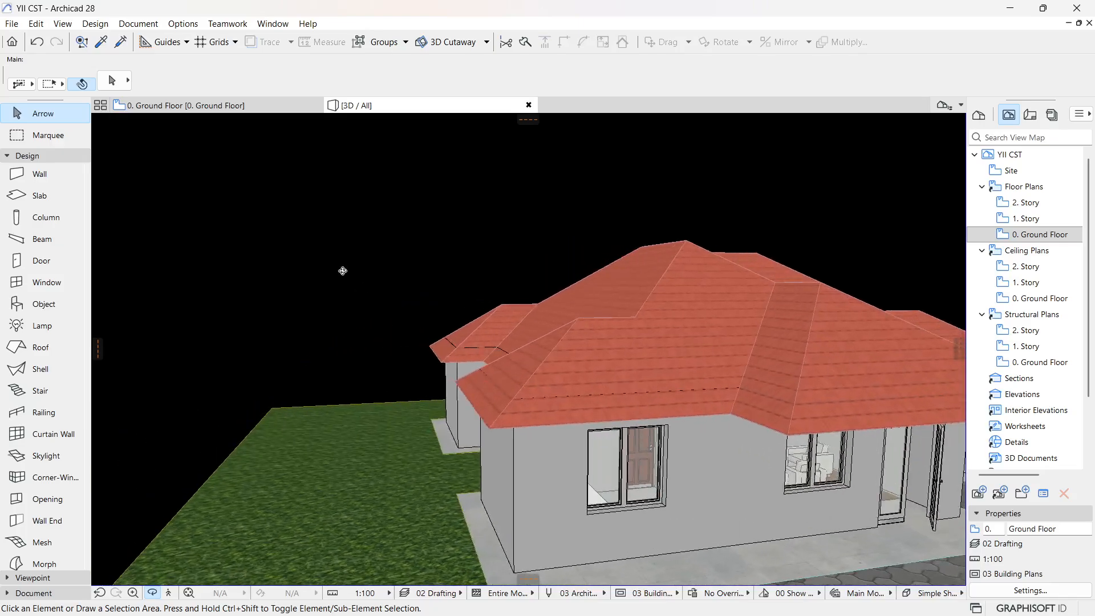
scroll(342, 272, "down", 3)
scroll(673, 390, "up", 5)
scroll(371, 359, "down", 3)
left_click_drag(528, 349, 449, 385)
scroll(516, 371, "up", 5)
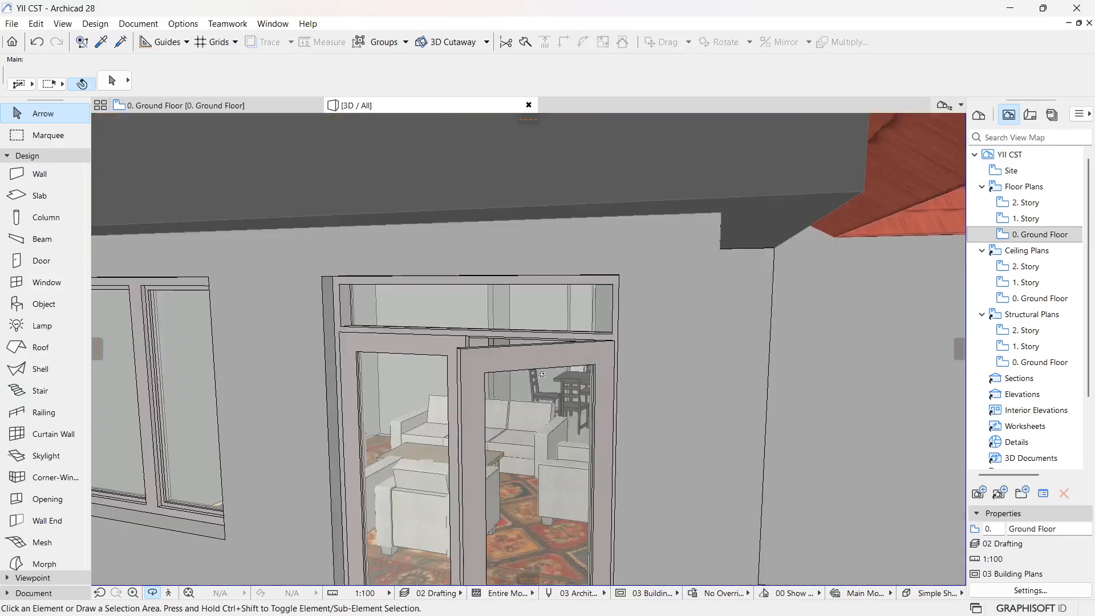
scroll(516, 371, "down", 4)
scroll(516, 371, "up", 1)
left_click_drag(517, 371, 585, 358)
middle_click_drag(585, 357, 502, 365, "shift")
scroll(485, 365, "down", 2)
Step: In an empty area of the Ground Floor plan, start a chained line with segments about 1 upward and 2 to the right
left_click(183, 106)
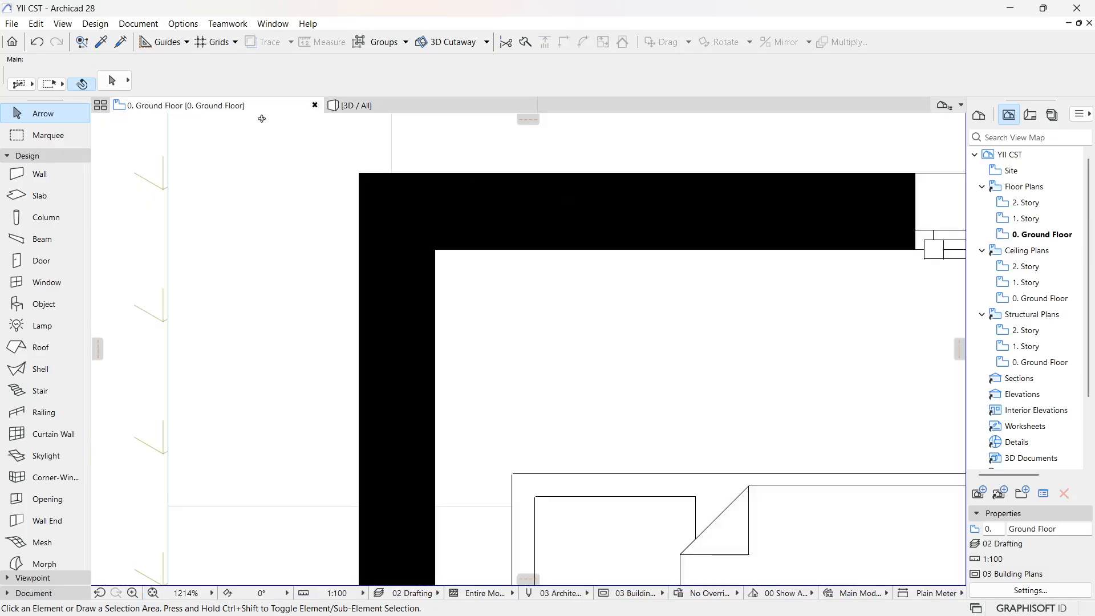
scroll(288, 311, "down", 10)
scroll(295, 312, "down", 4)
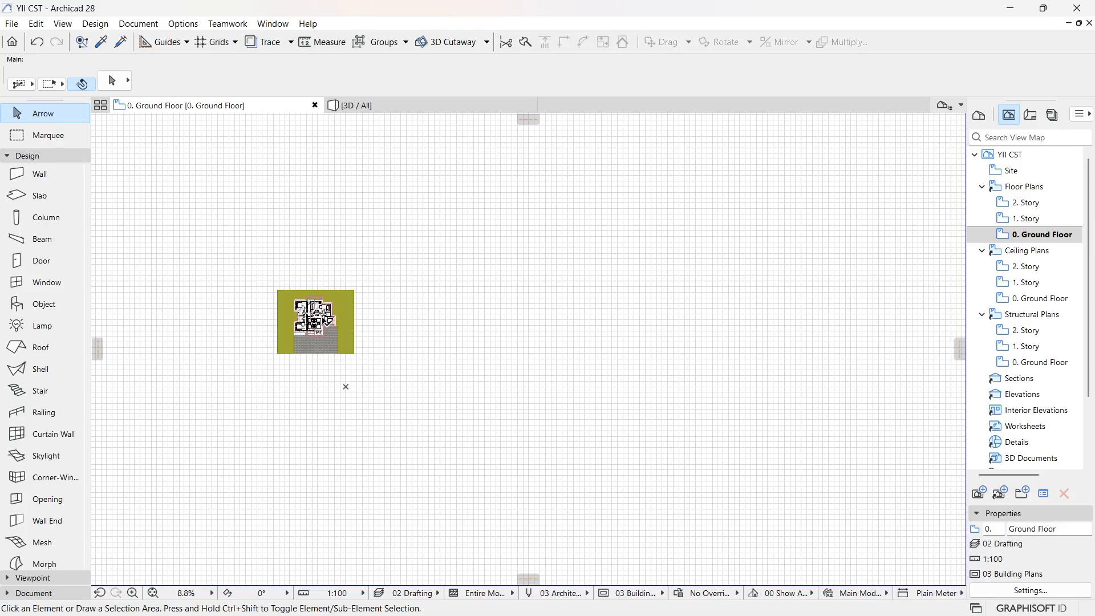
scroll(319, 319, "down", 2)
scroll(491, 337, "up", 12)
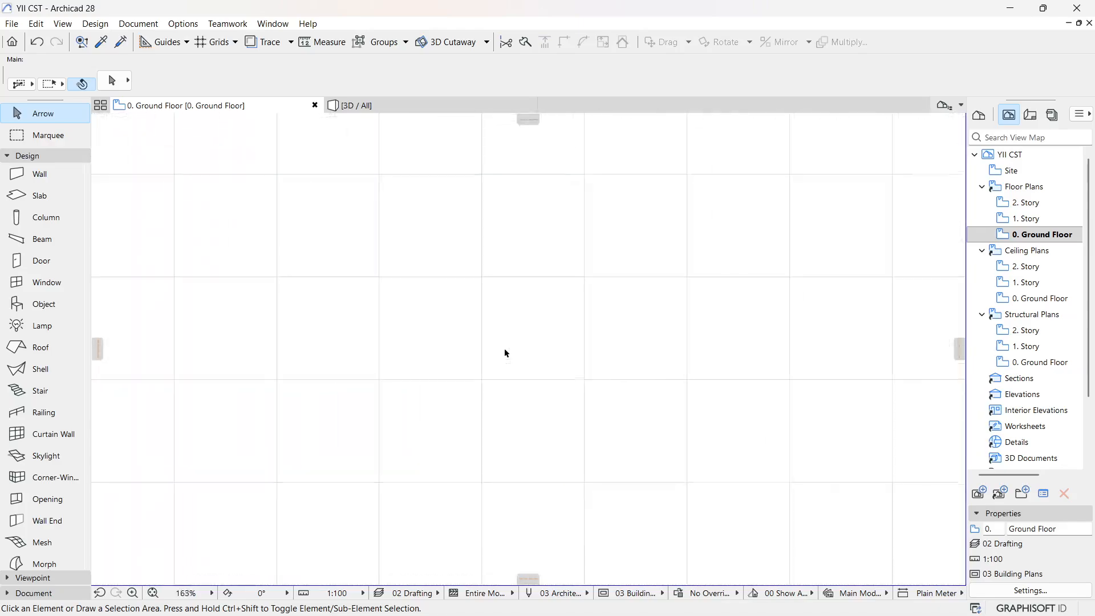
scroll(508, 351, "up", 4)
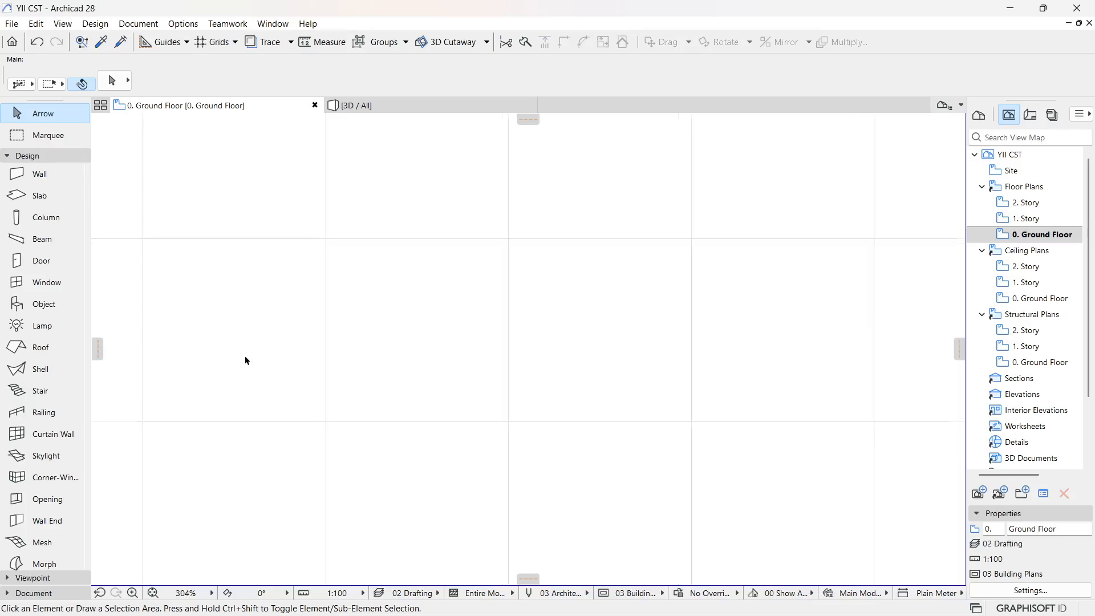
scroll(246, 360, "up", 6)
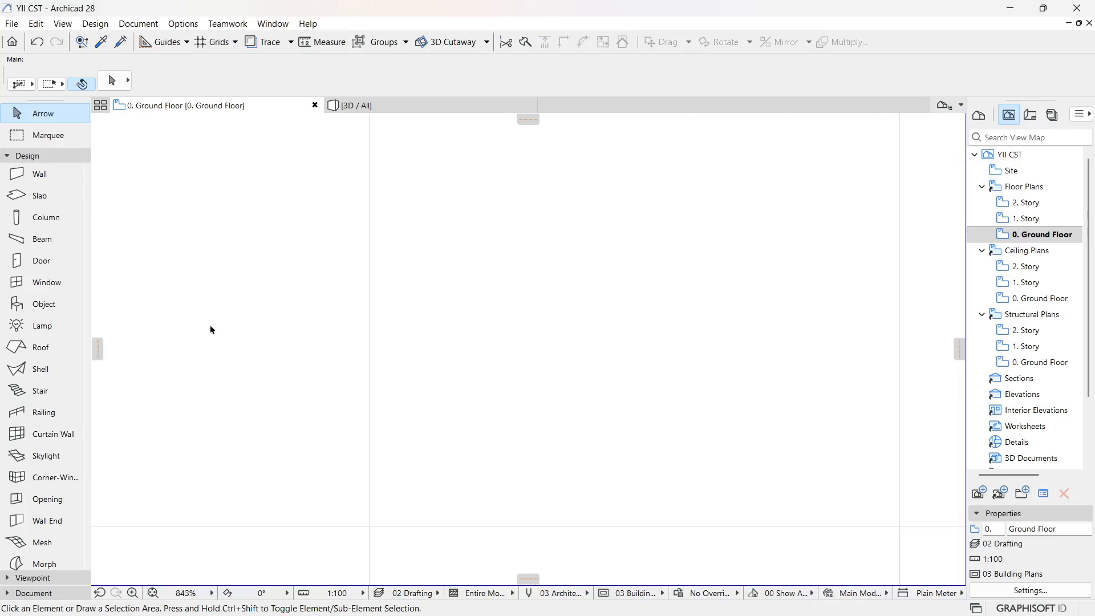
scroll(522, 439, "up", 15)
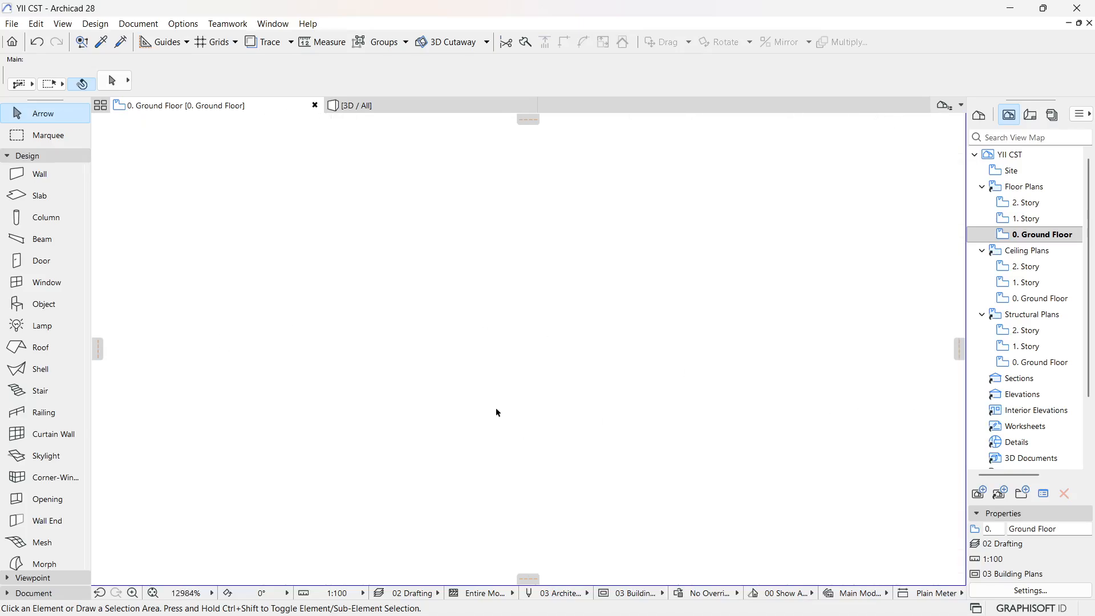
left_click(34, 593)
left_click(16, 379)
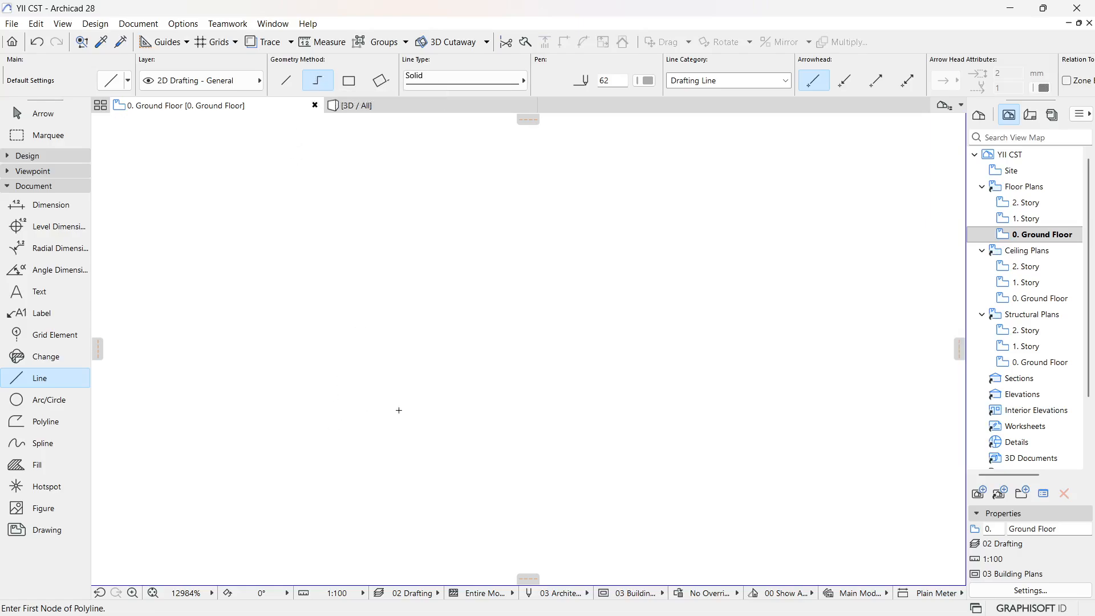
left_click(345, 403)
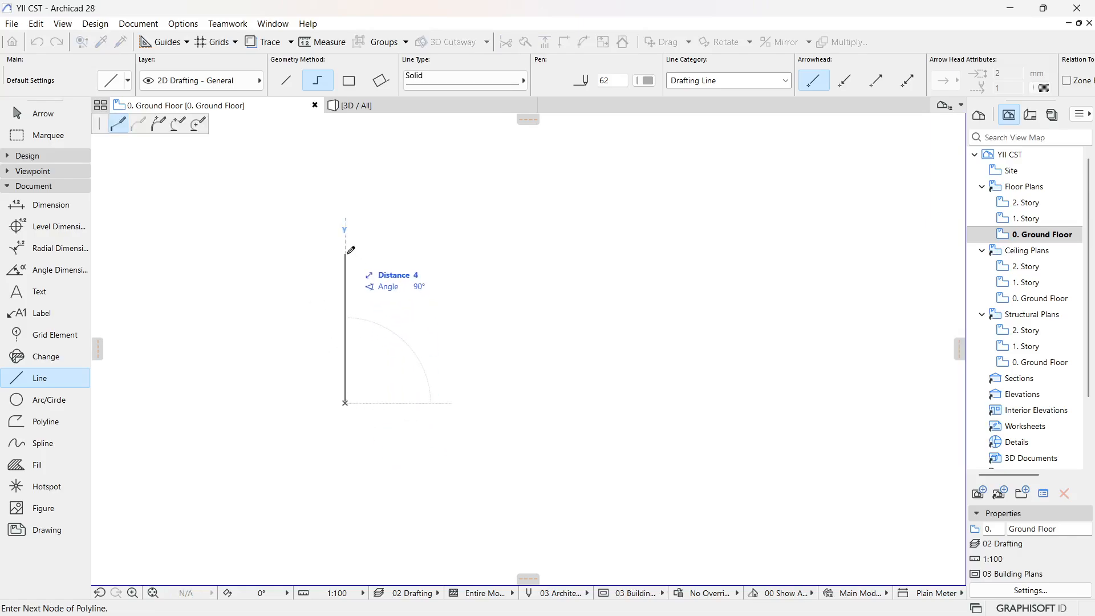
key("Return")
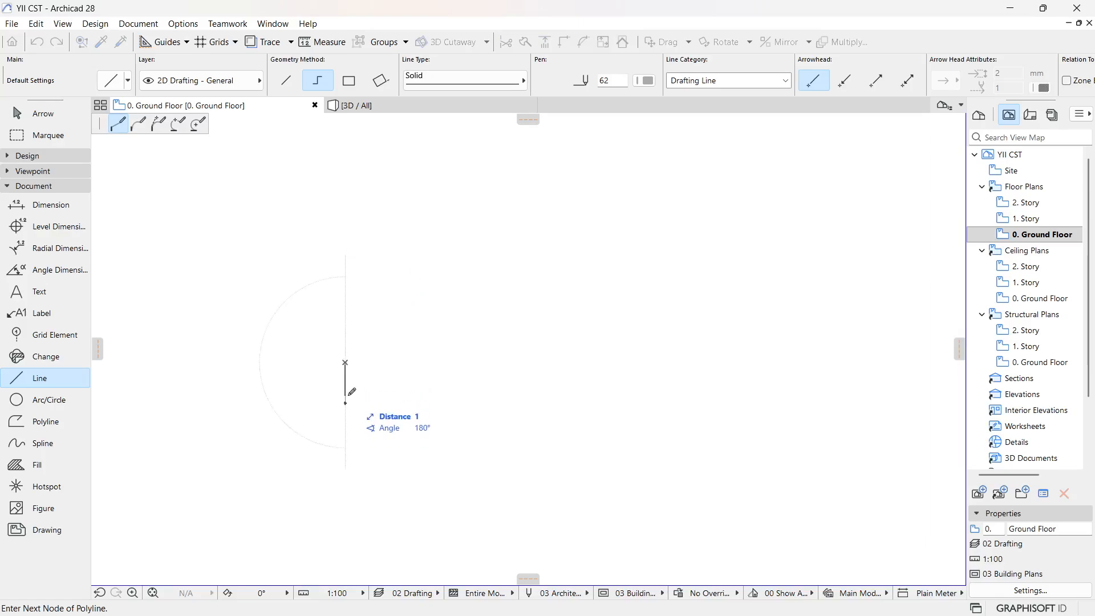
scroll(348, 395, "up", 2)
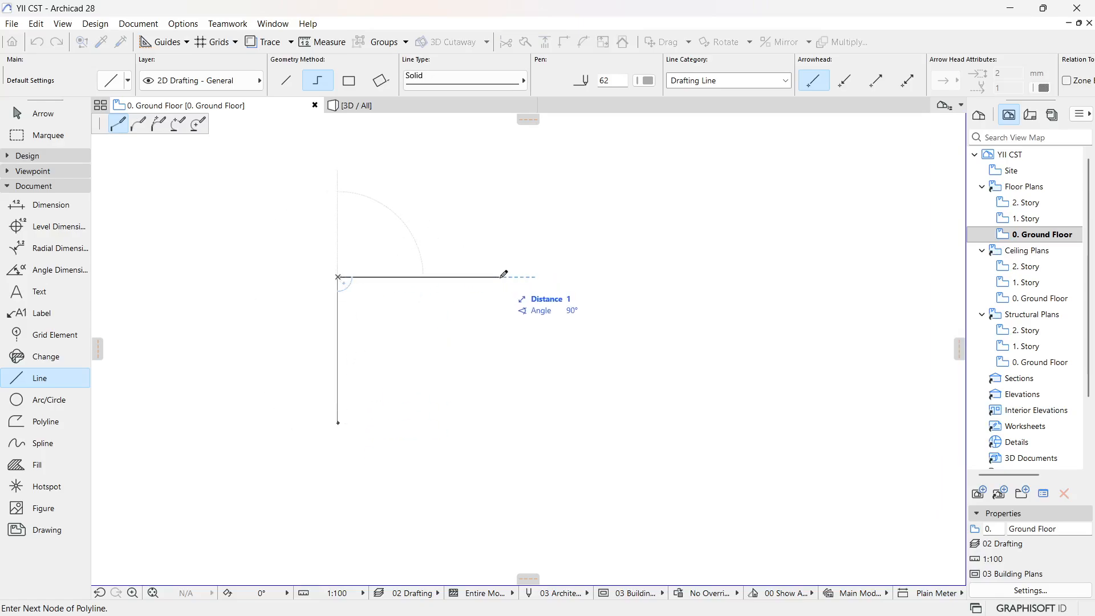
key("Return")
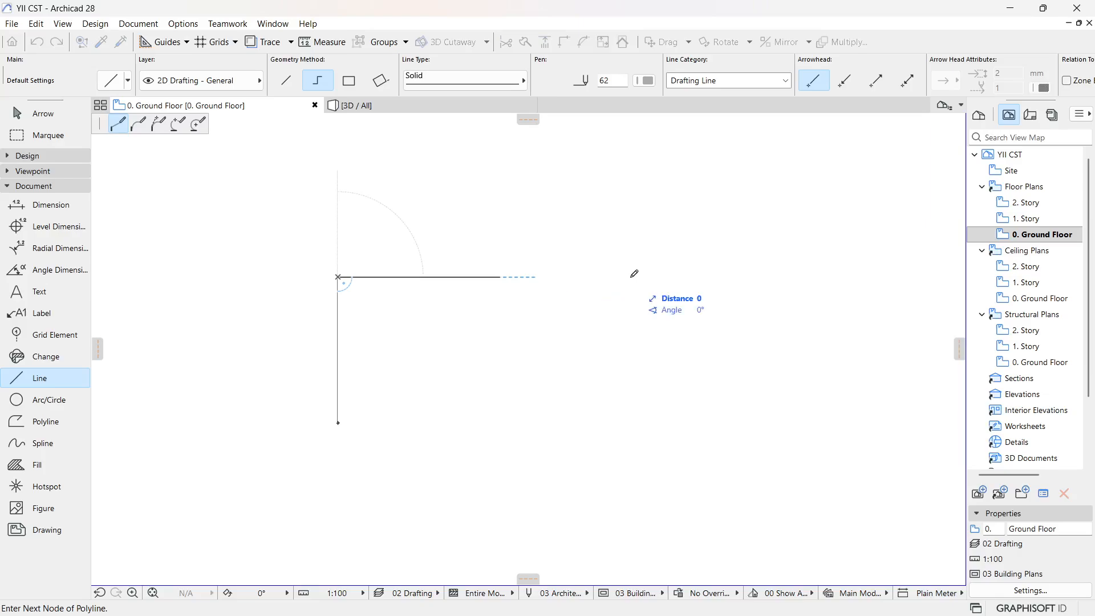
Step: Continue the line chain 8 downward, 2 to the left and about 1 upward, then finish it as an open C-shaped profile
scroll(376, 326, "down", 3)
scroll(495, 264, "down", 3)
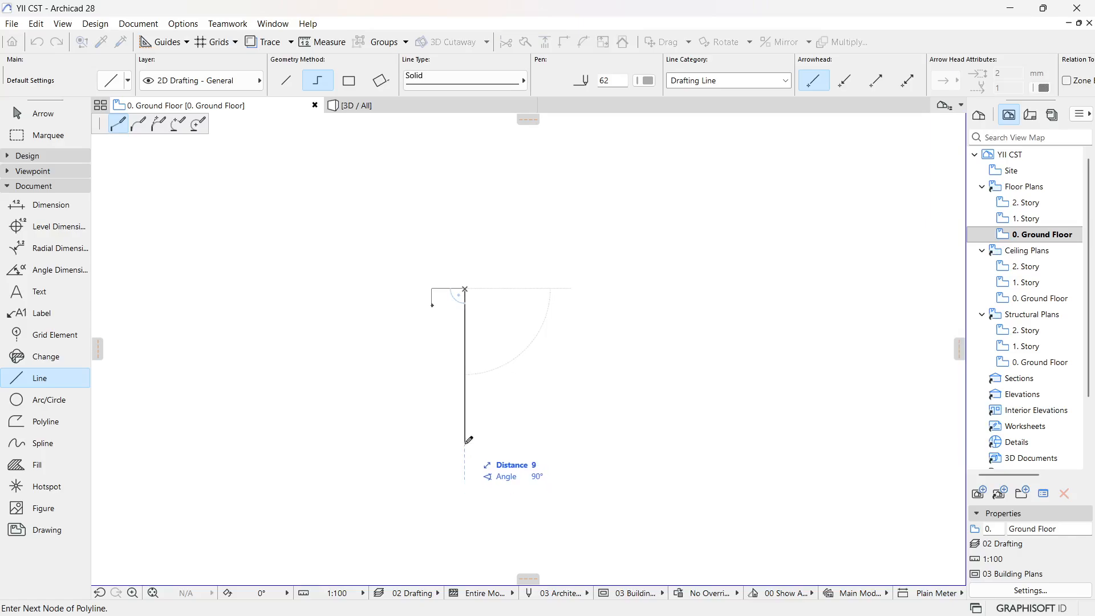
type("8")
key("Return")
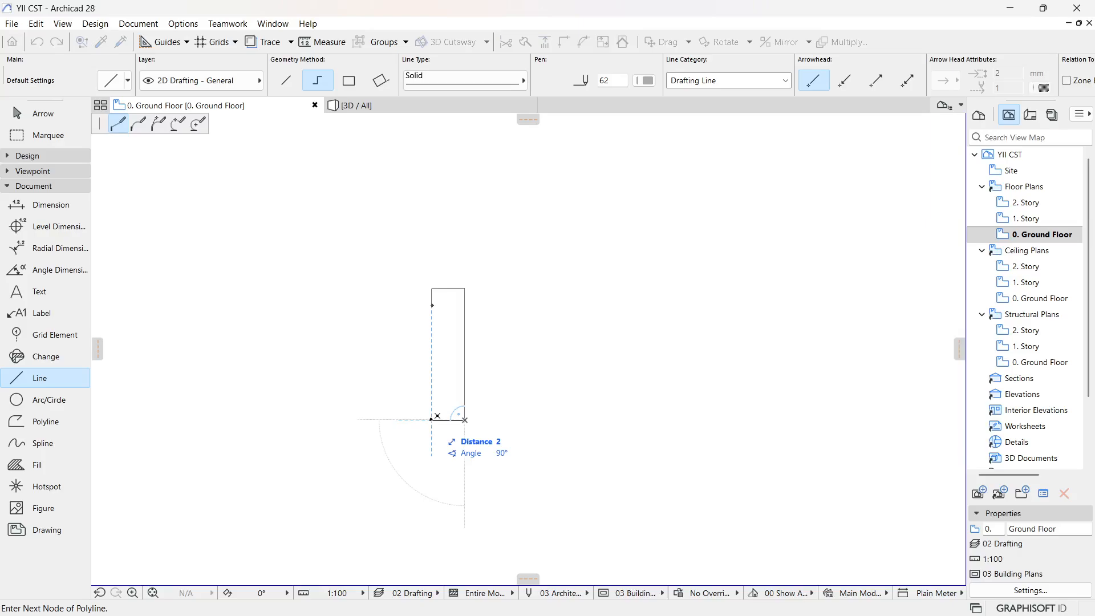
key("Return")
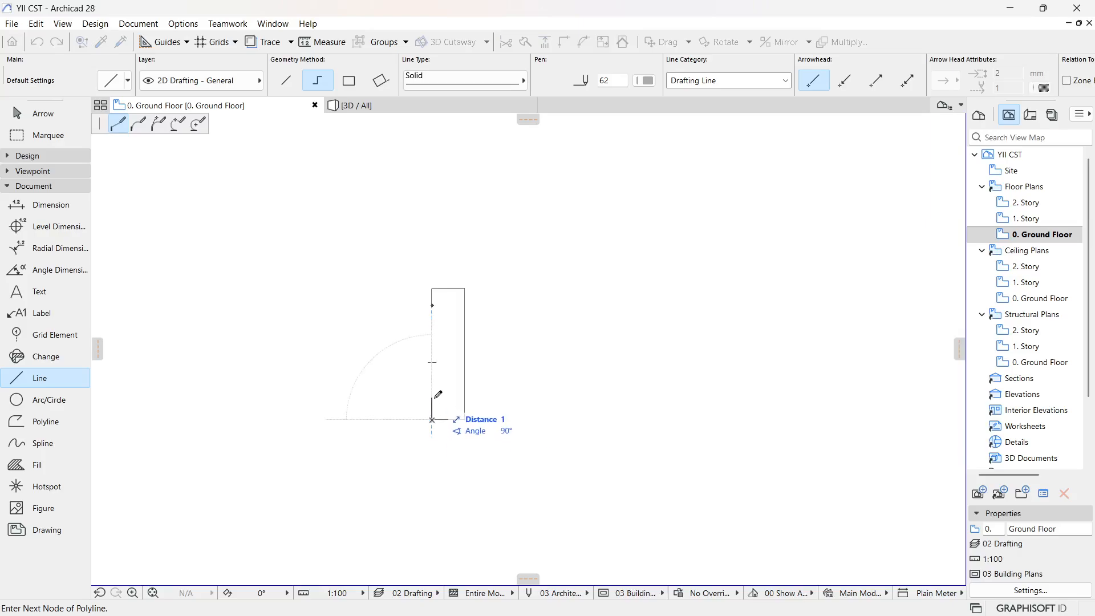
left_click(432, 403)
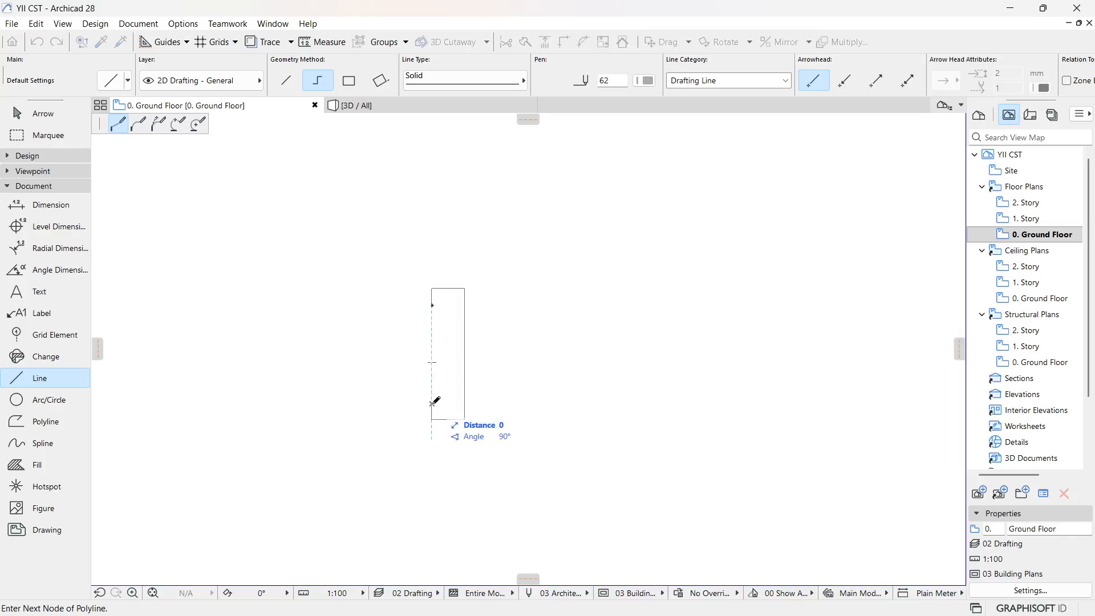
right_click(433, 404)
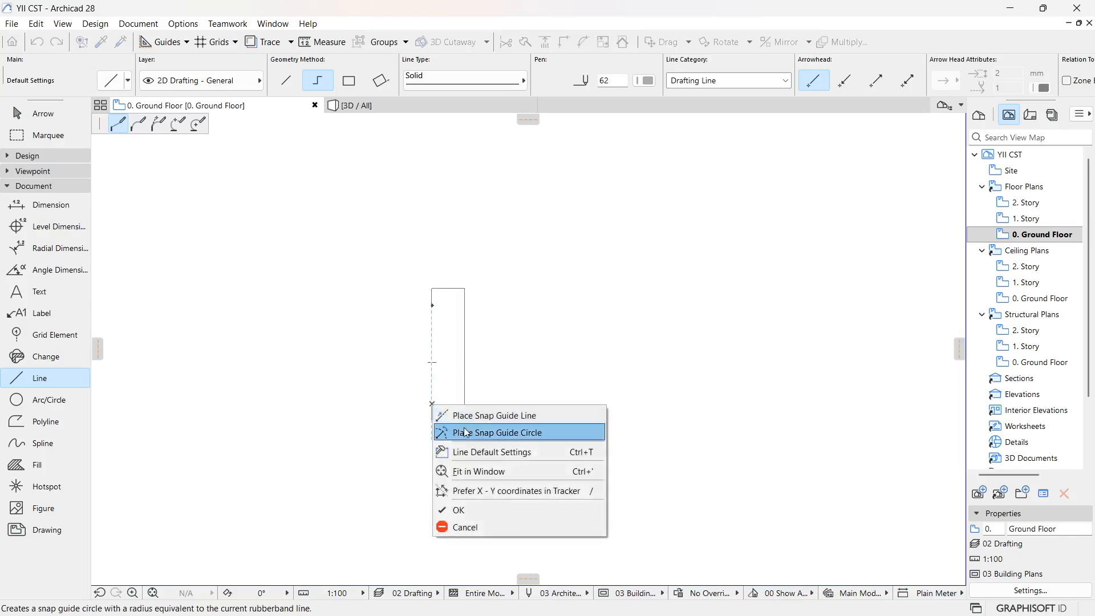
left_click(478, 505)
Step: From the C-shape's lower right corner, draw a chained line 12 to the right and 8 upward
scroll(450, 402, "up", 1)
scroll(449, 402, "up", 4)
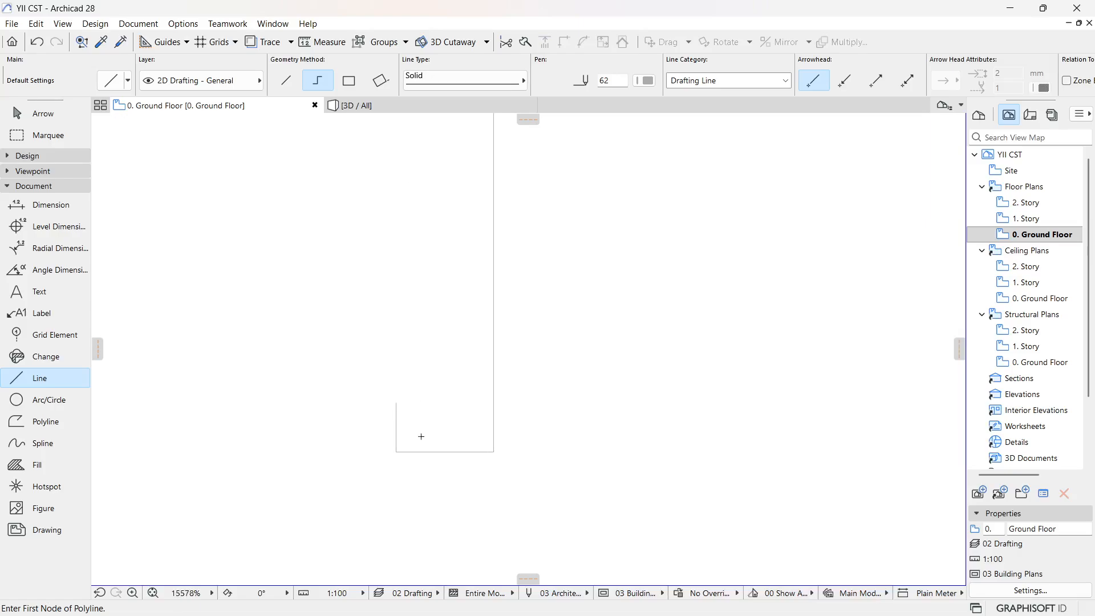
scroll(421, 435, "down", 4)
scroll(418, 439, "up", 5)
scroll(411, 435, "down", 4)
scroll(407, 428, "down", 2)
scroll(404, 421, "up", 6)
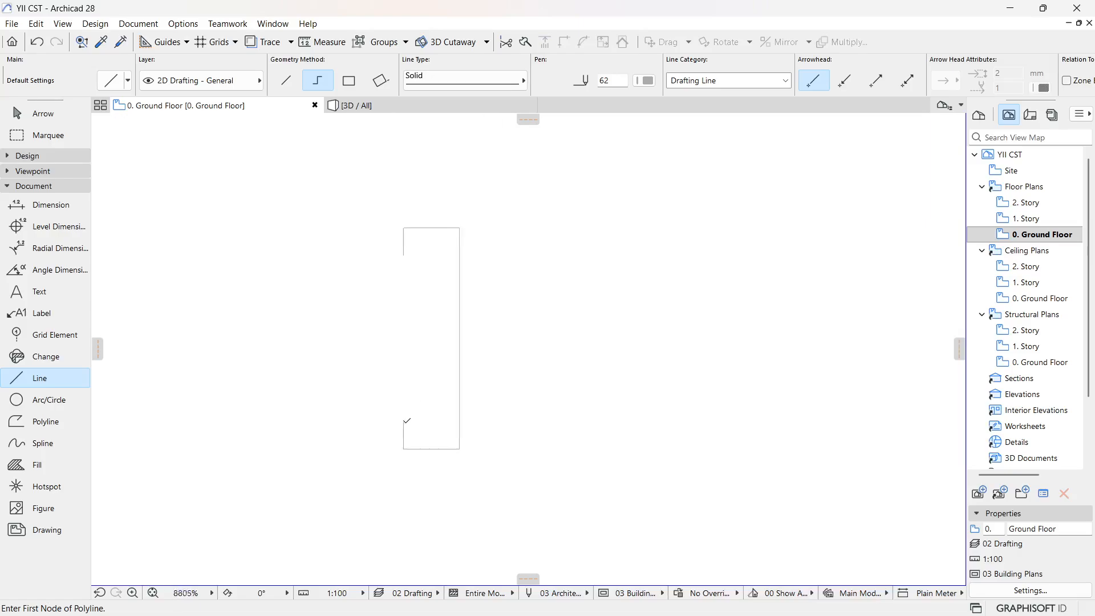
scroll(401, 424, "down", 5)
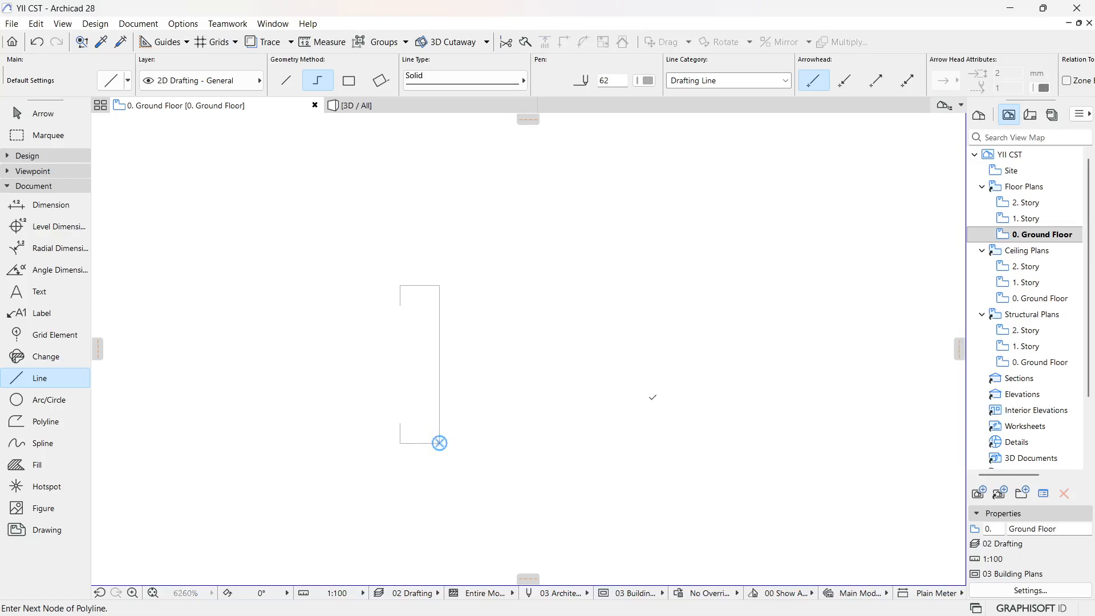
left_click(439, 442)
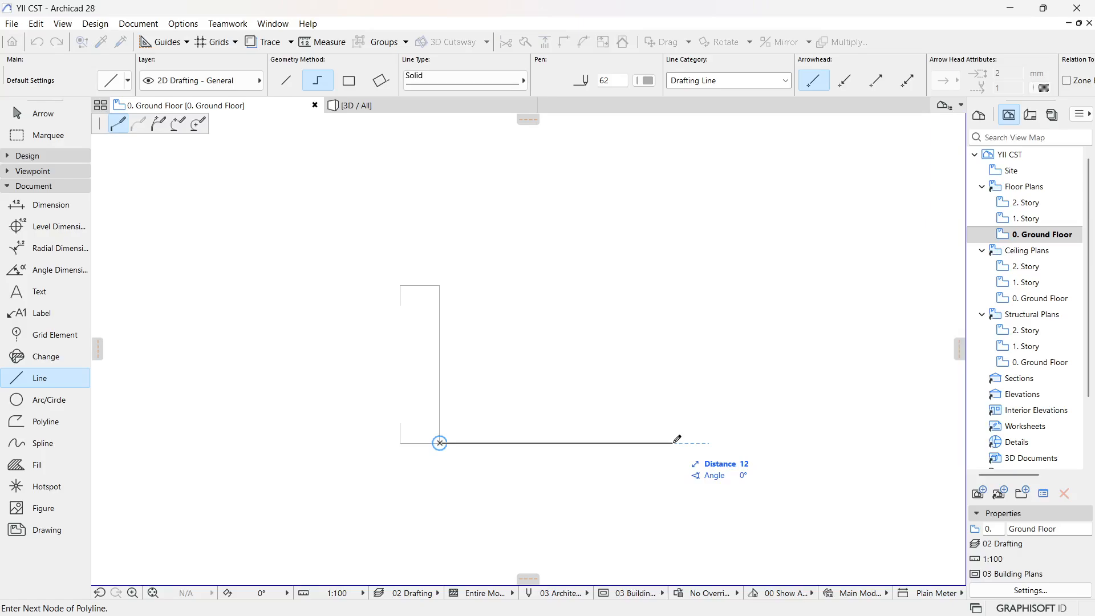
key("Return")
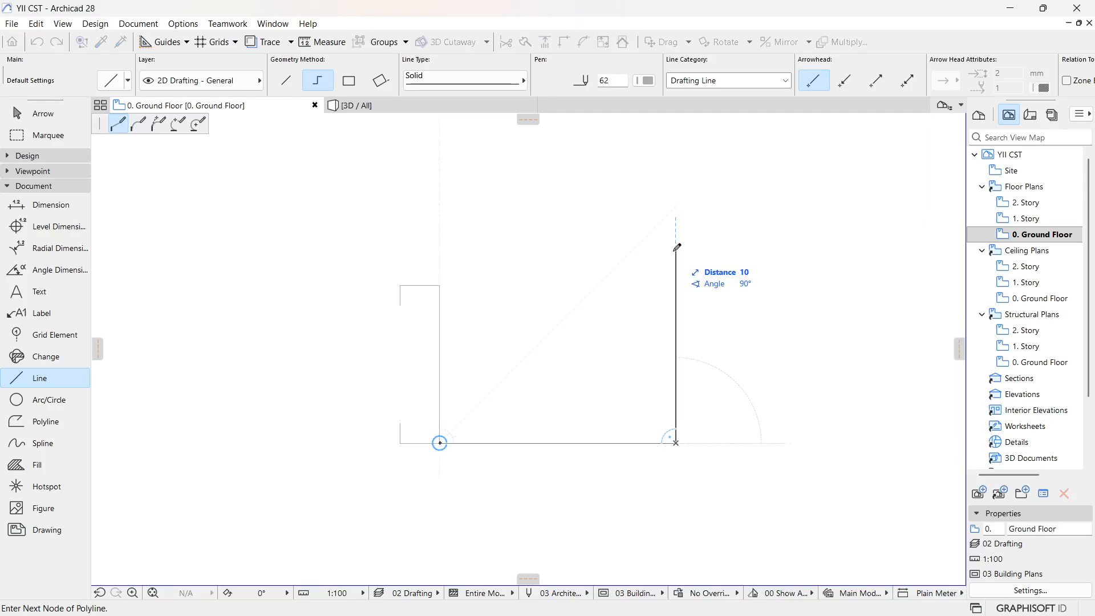
type("8")
key("Return")
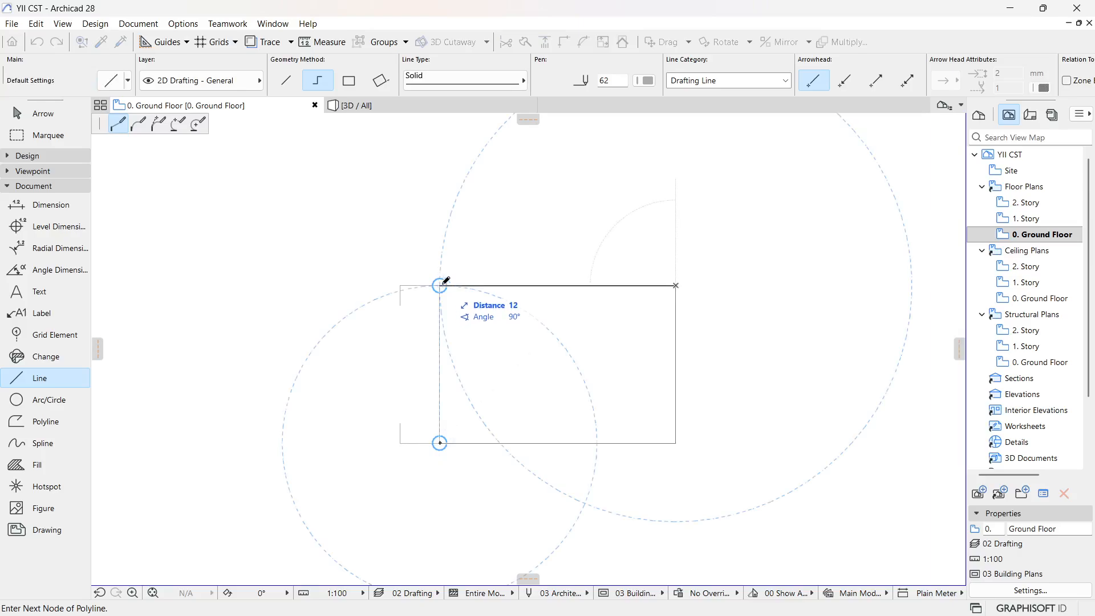
right_click(676, 284)
left_click(692, 382)
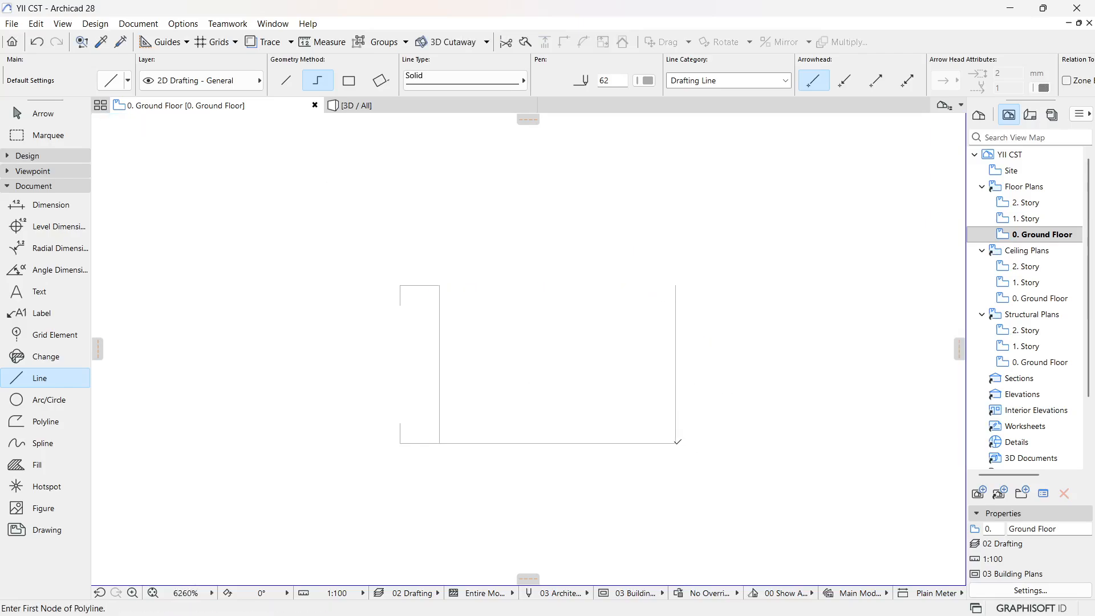
Step: Draw a flared lip from the far vertical line: a diagonal outward, about 1 upward, and horizontally back to the vertical's top end
left_click(676, 442)
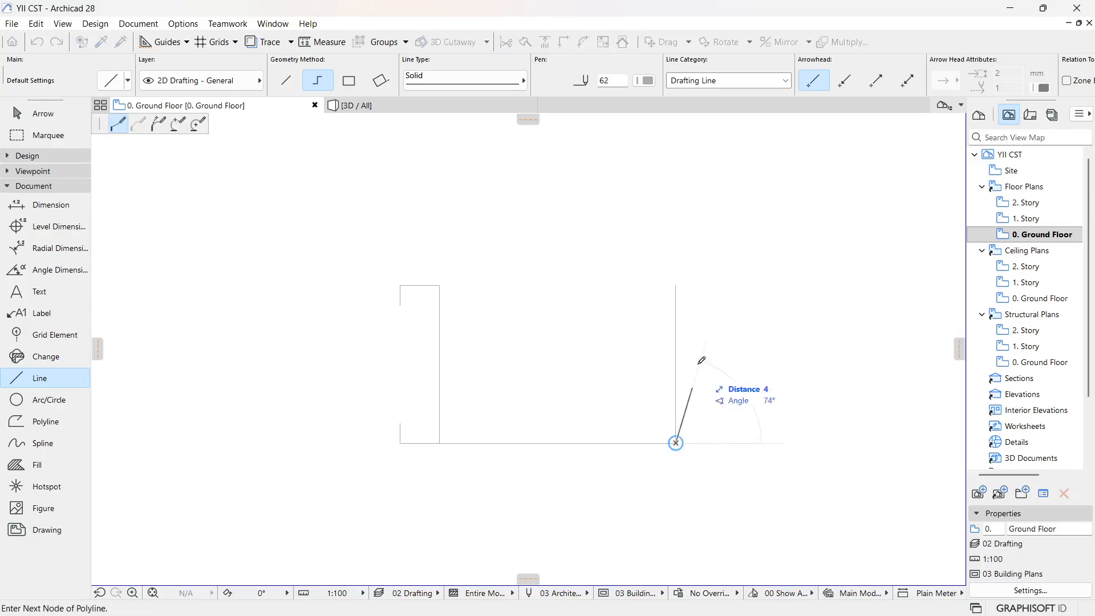
left_click(676, 345)
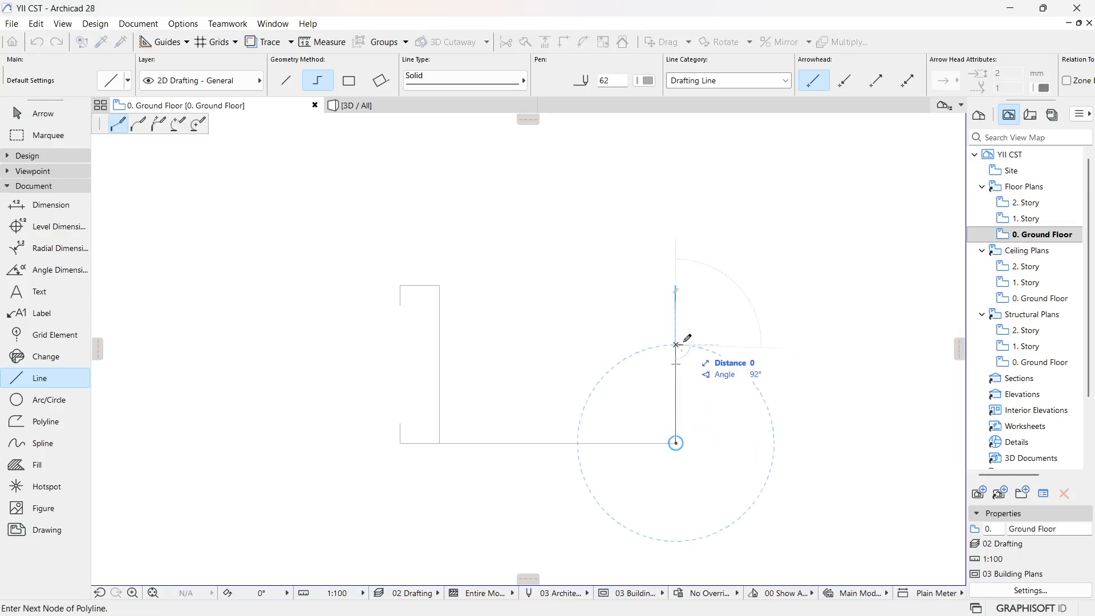
left_click(718, 302)
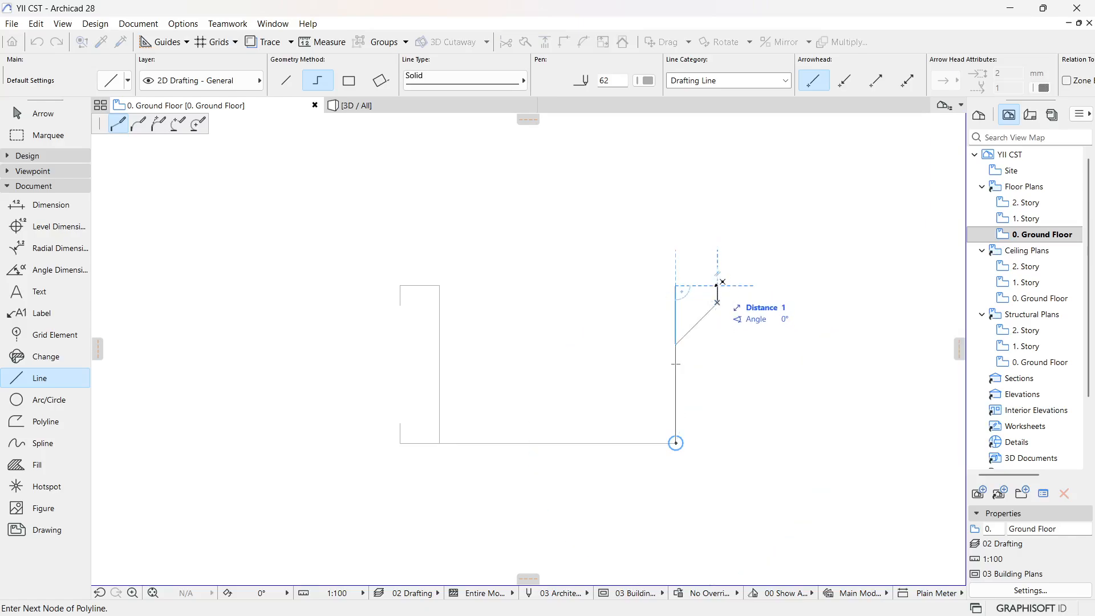
scroll(722, 282, "up", 3)
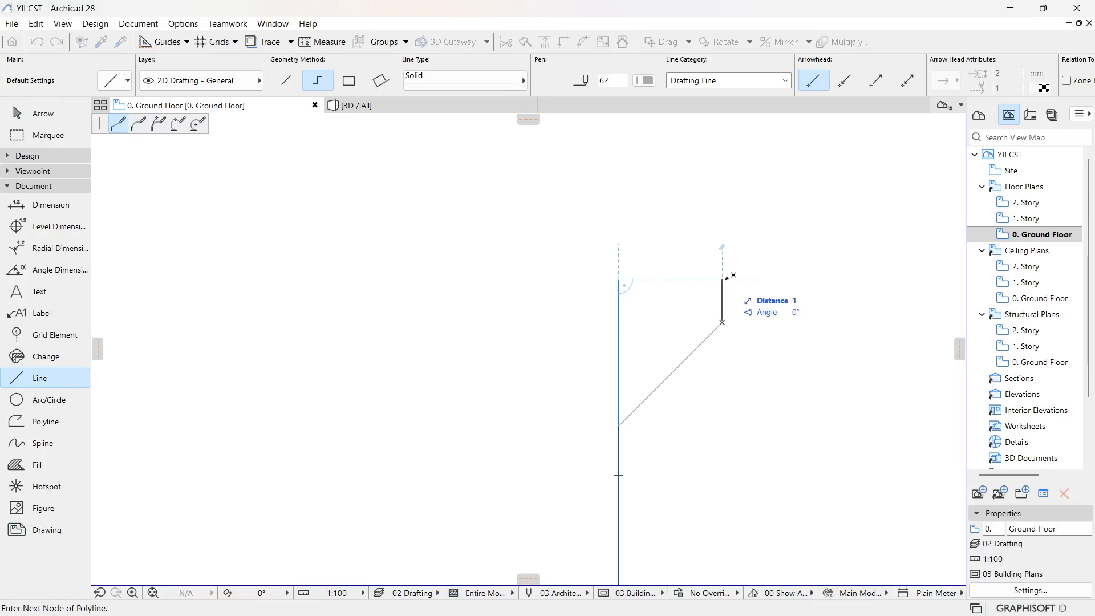
left_click(723, 279)
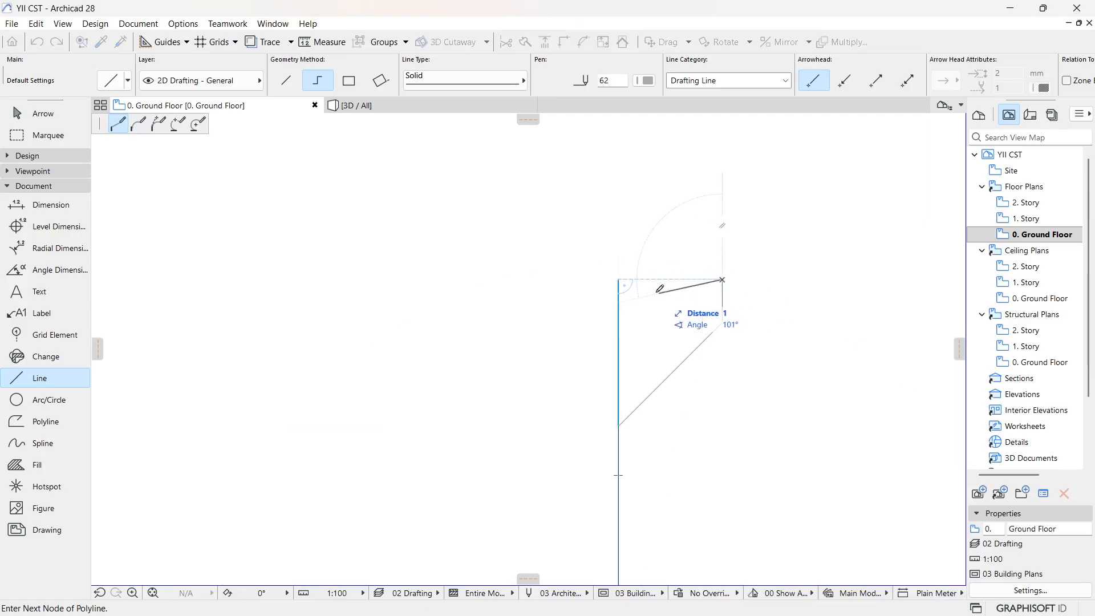
right_click(618, 279)
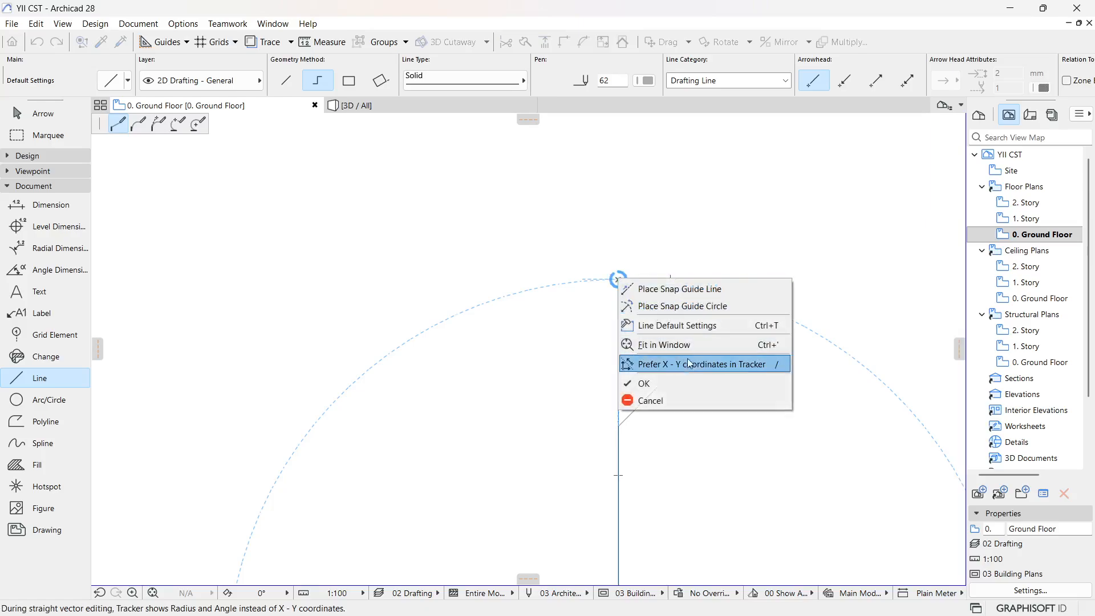
left_click(701, 379)
scroll(698, 354, "down", 3)
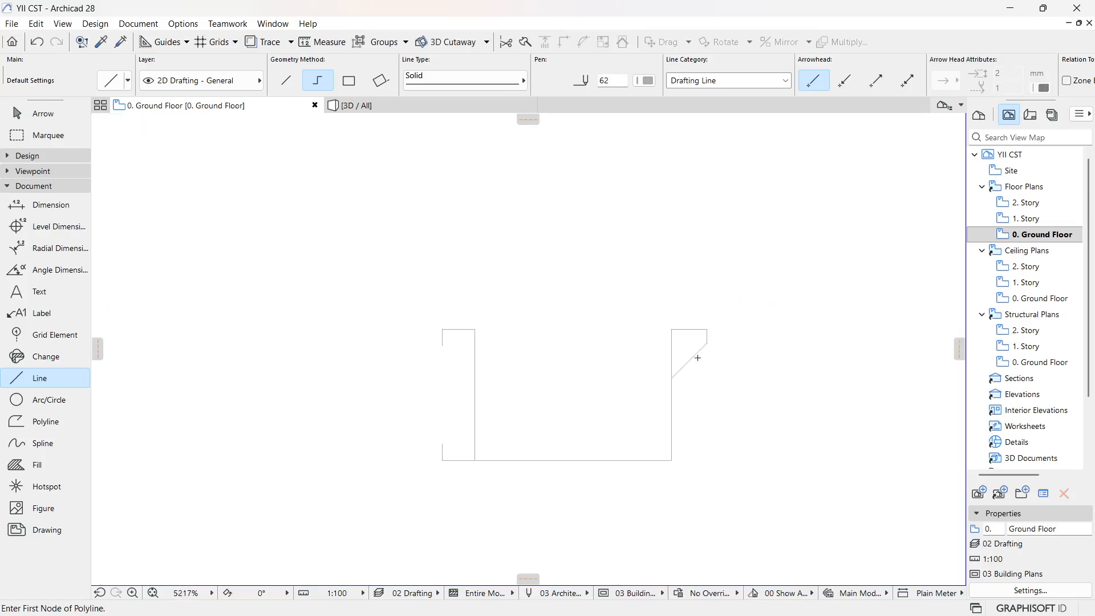
Step: Trim away the part of the far vertical line between the diagonal and the horizontal top of the lip
key("Escape")
left_click(672, 353)
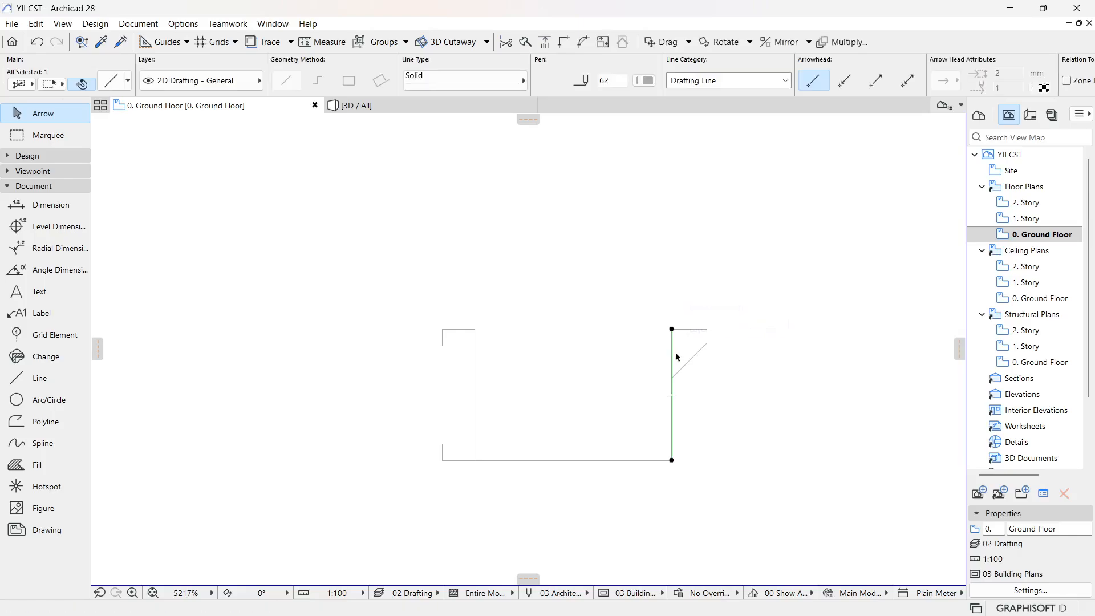
left_click(673, 354, "ctrl")
scroll(628, 442, "up", 3)
scroll(606, 438, "down", 4)
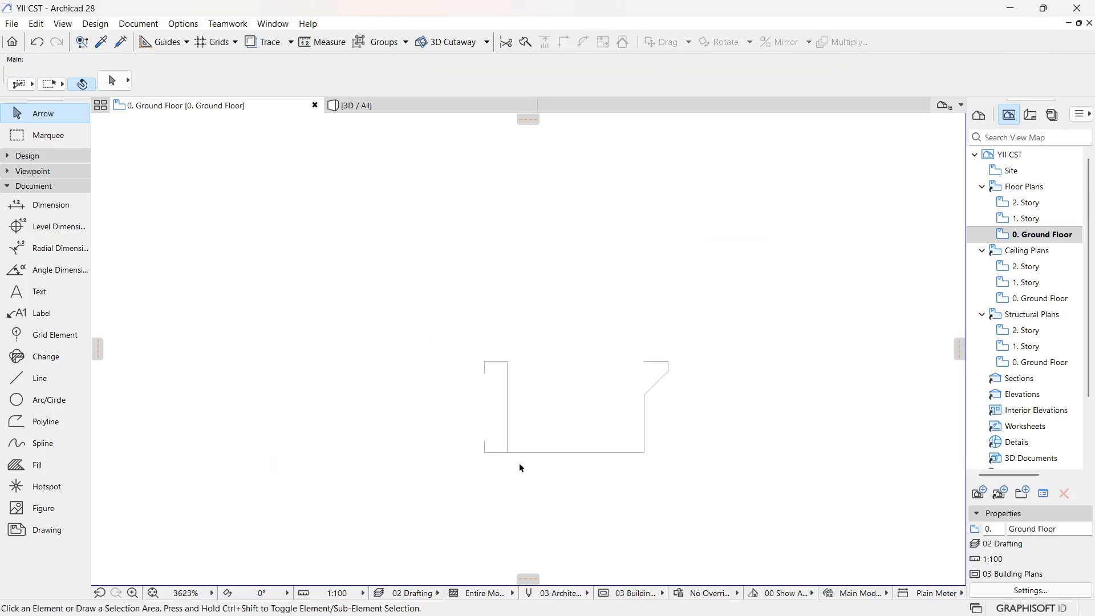
scroll(499, 466, "up", 4)
scroll(502, 468, "down", 2)
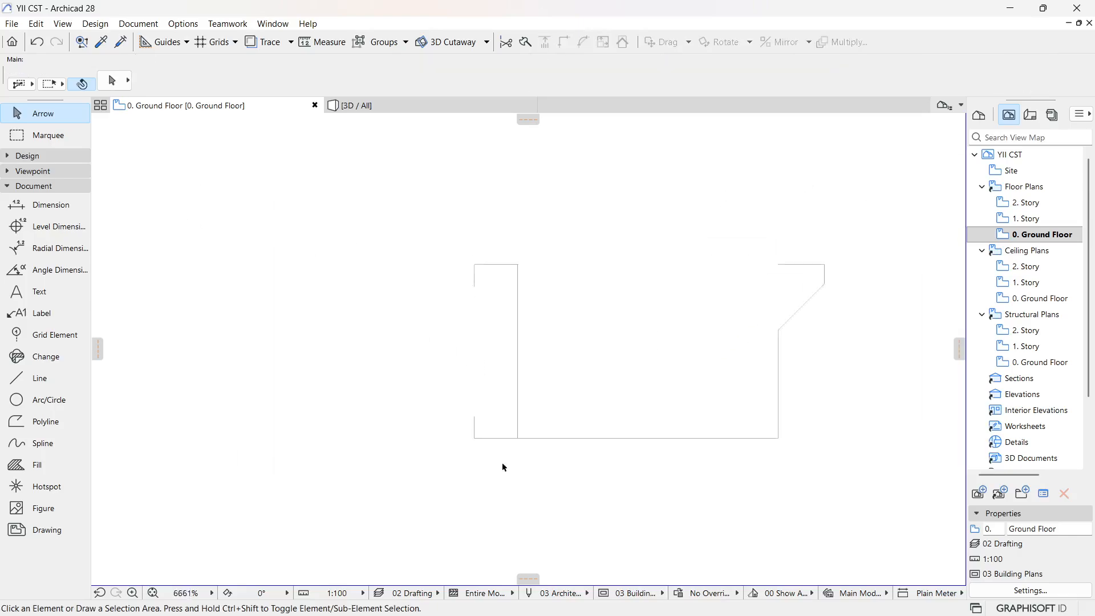
left_click(540, 290)
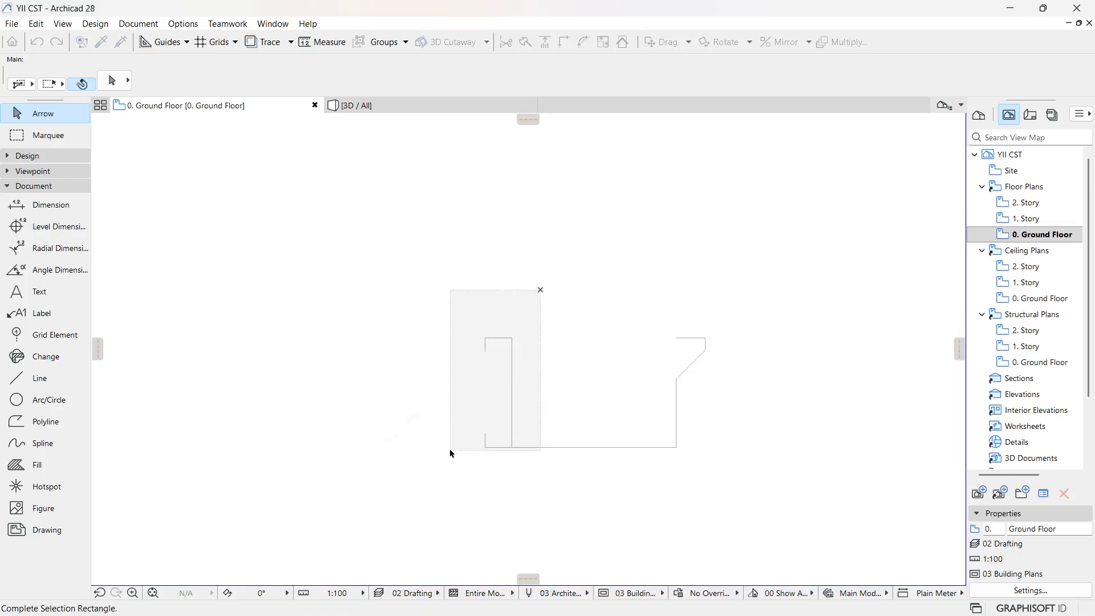
left_click(450, 453)
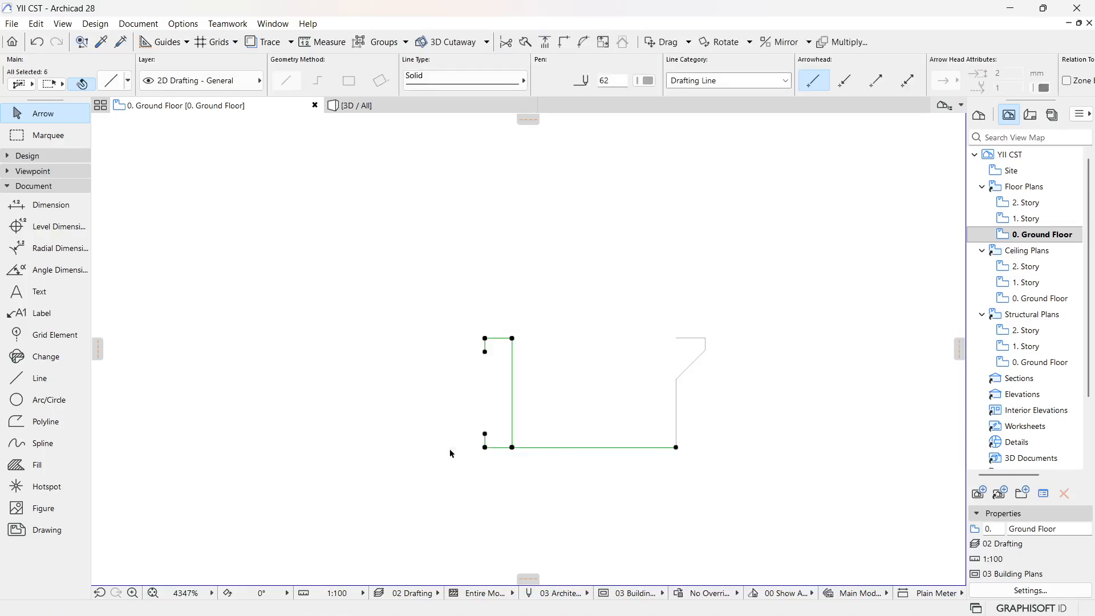
left_click(741, 310)
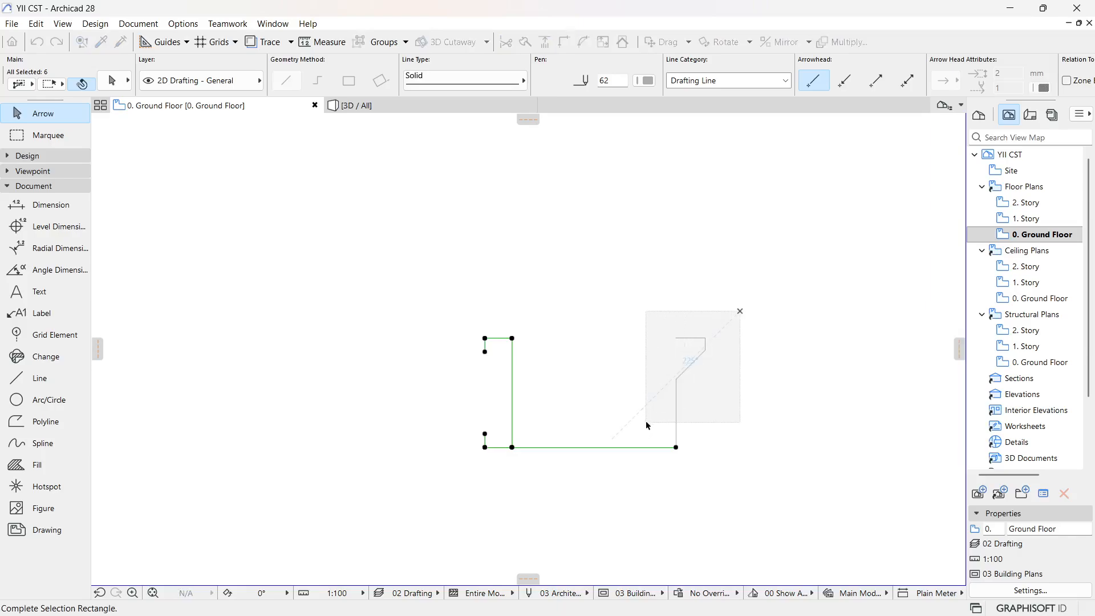
left_click(645, 424)
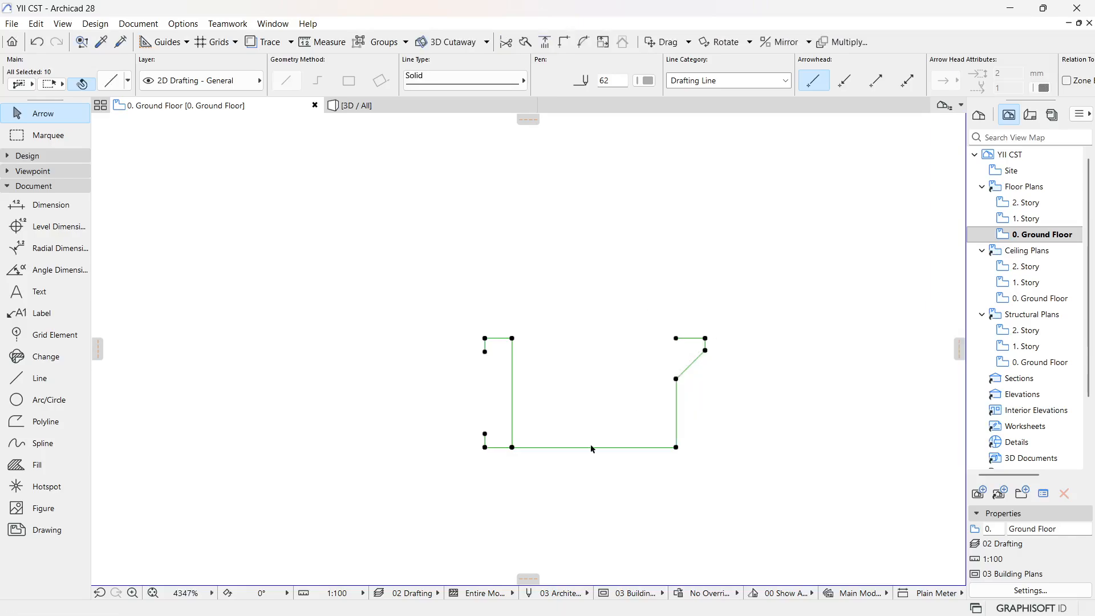
left_click(486, 448)
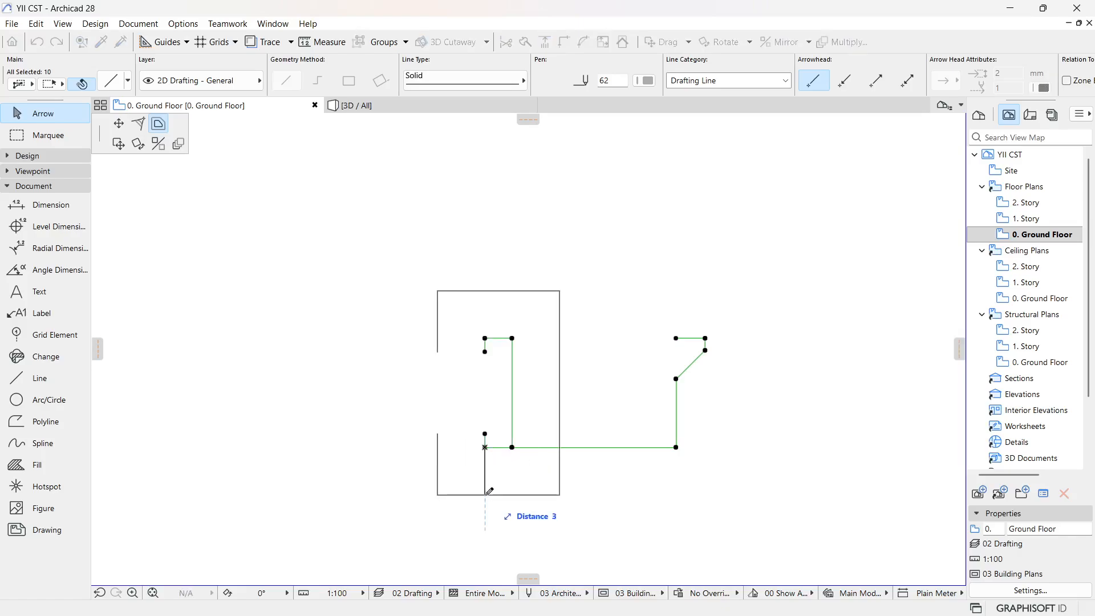
key("Escape")
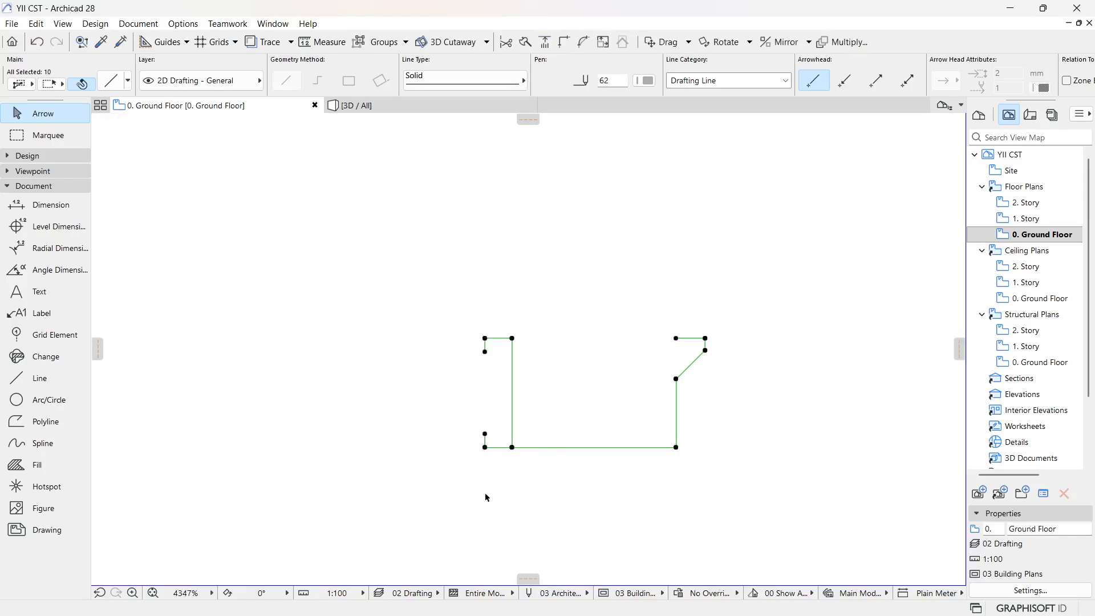
left_click(676, 448)
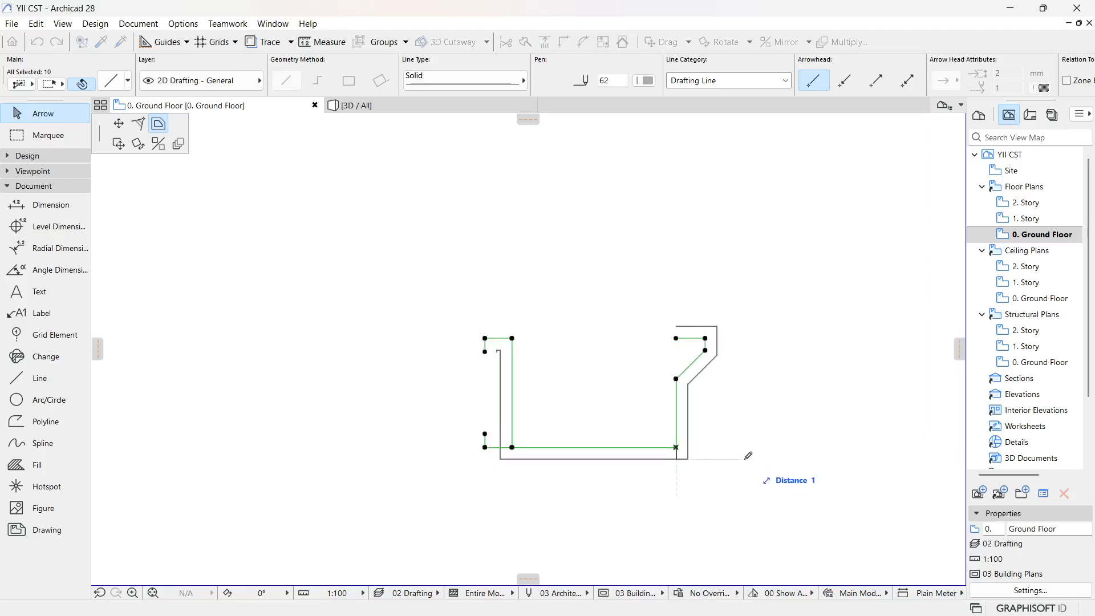
key("Escape")
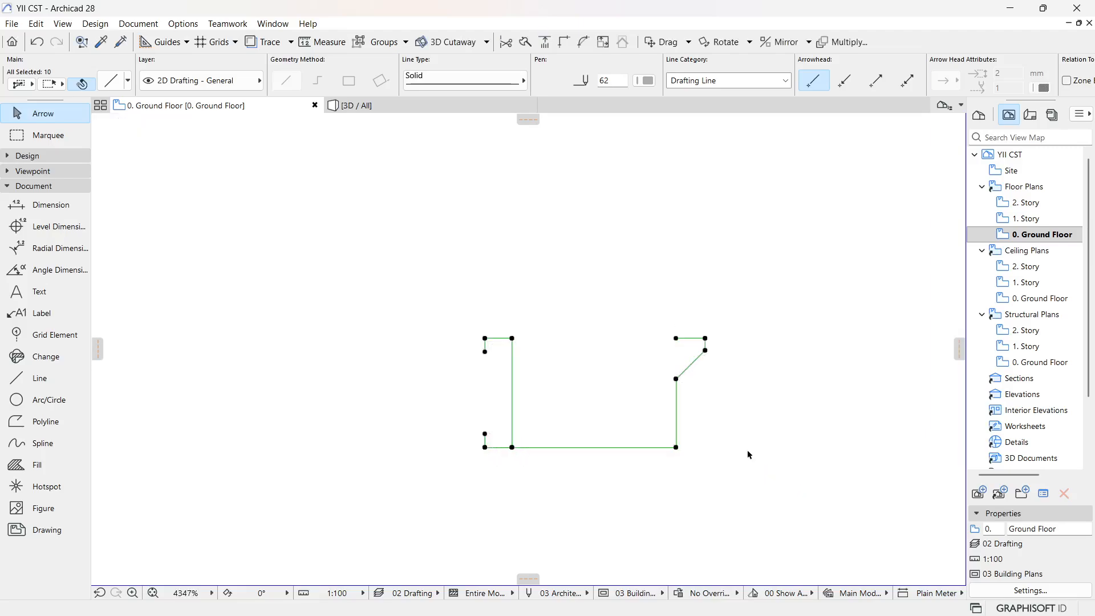
left_click(583, 493)
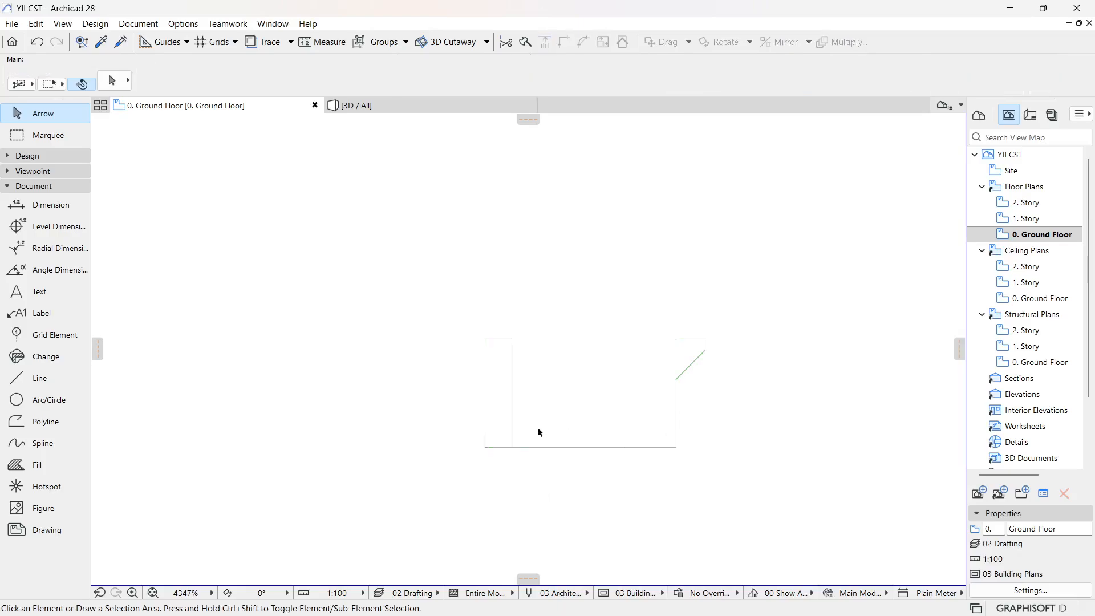
Step: Select the C-shaped back of the gutter profile with its lower hook and offset its lines outward by about 1
left_click(532, 317)
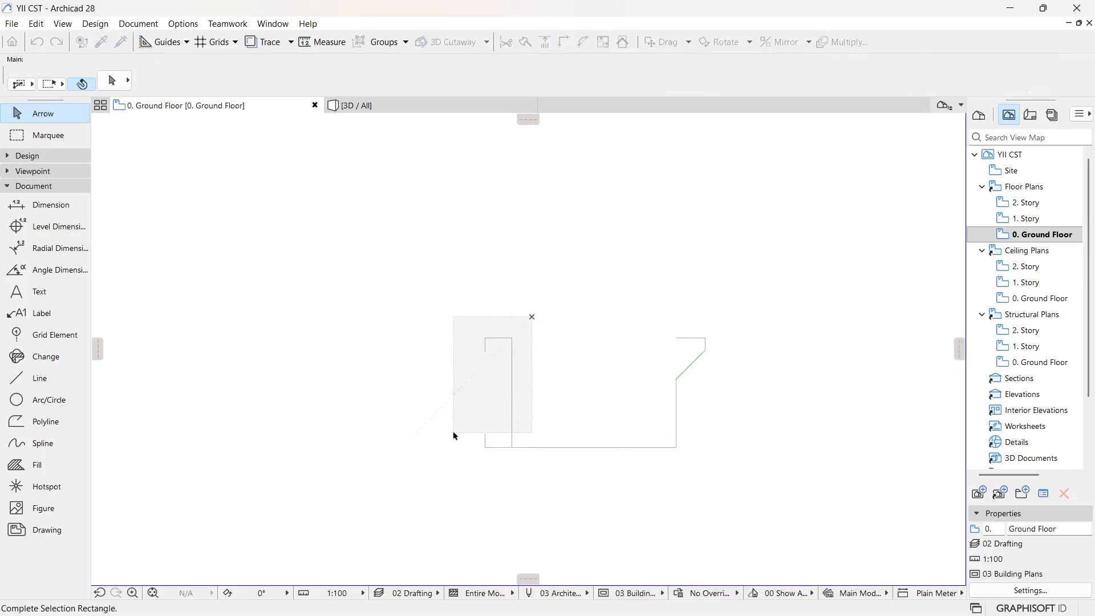
left_click(457, 438)
scroll(499, 447, "up", 3)
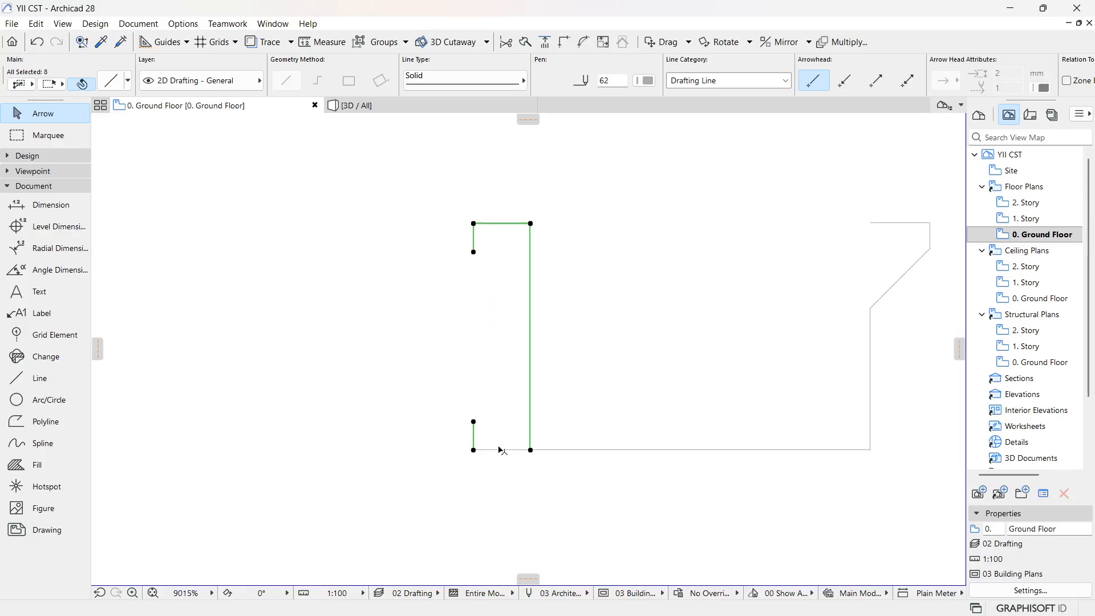
left_click(499, 451, "shift")
scroll(485, 459, "down", 2)
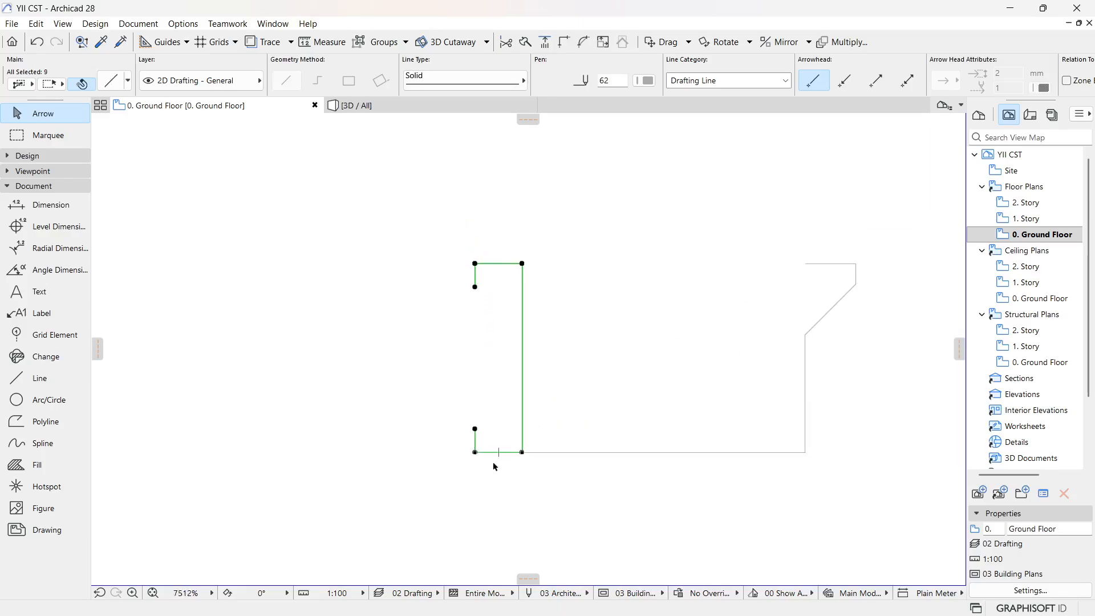
left_click(522, 451)
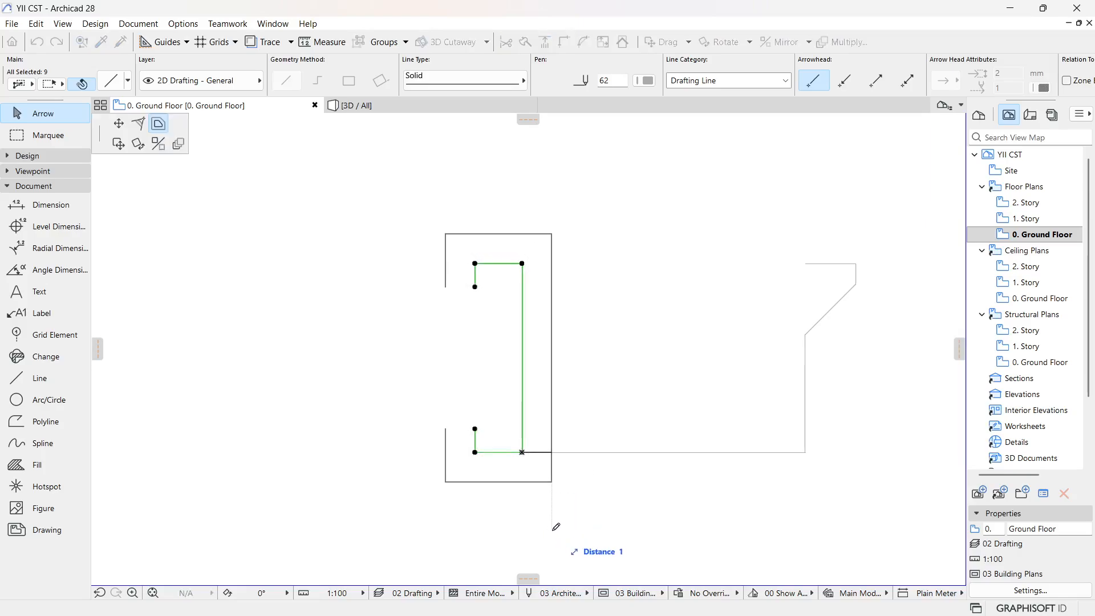
left_click(547, 453)
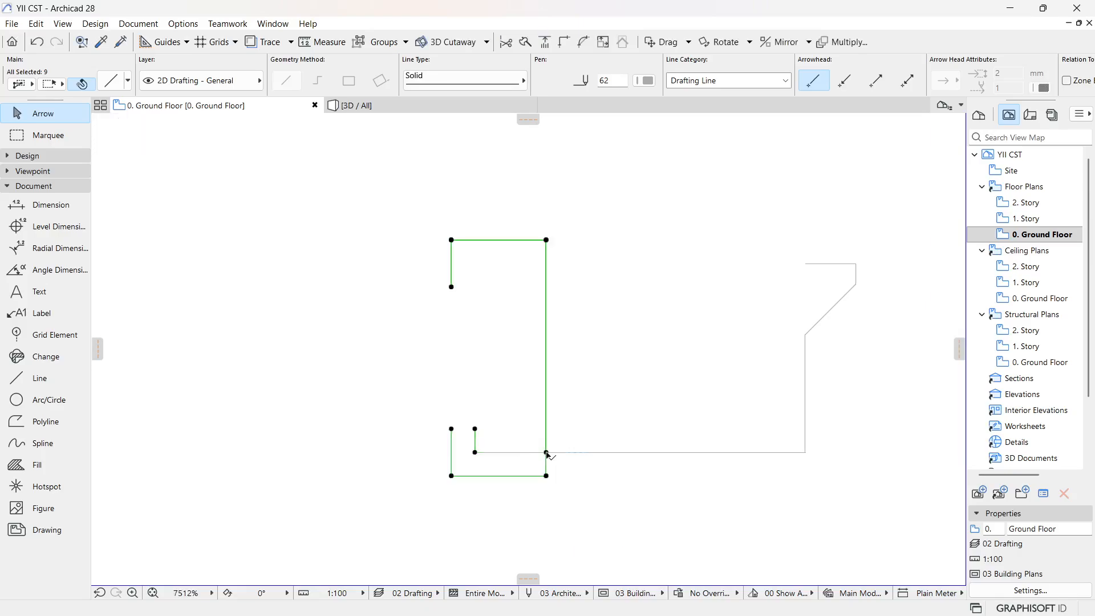
key("Escape")
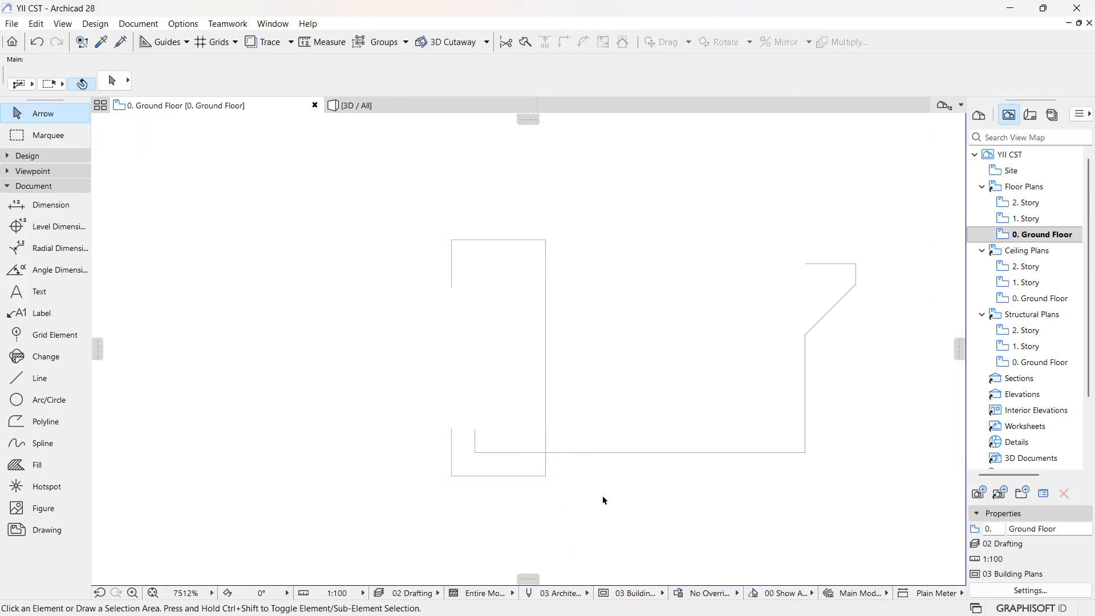
Step: Select the gutter's long base line, far side and flared lip, and offset them outward by 1
left_click(618, 454)
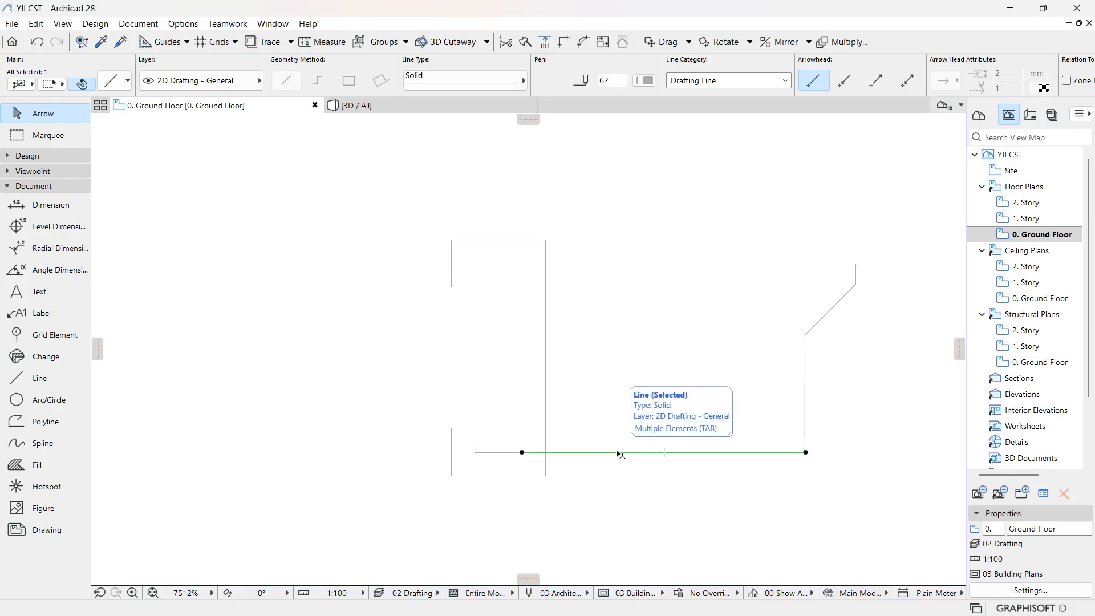
left_click(849, 341)
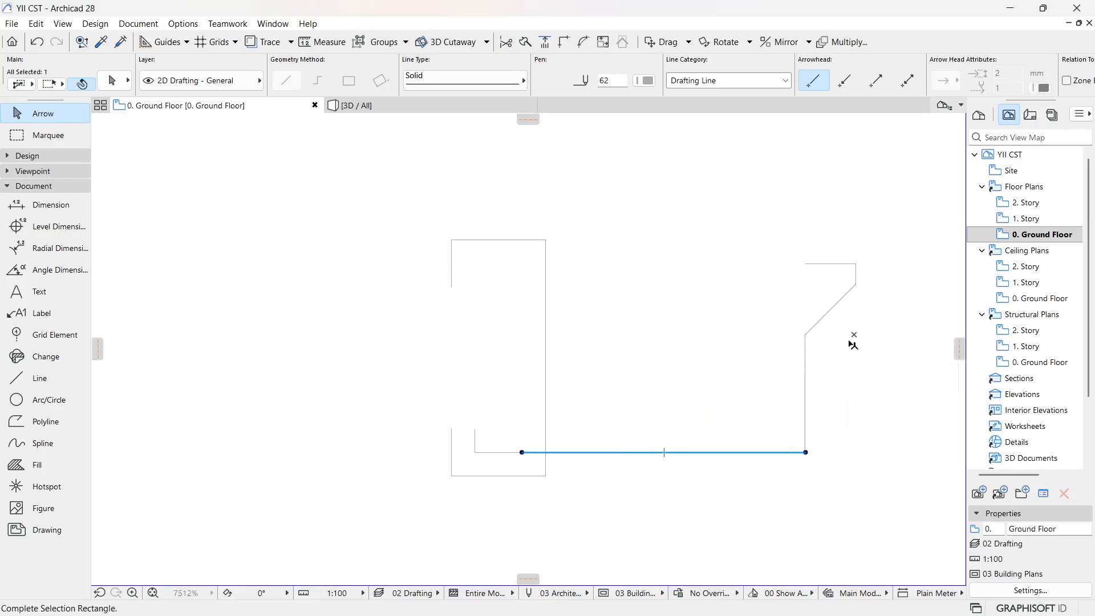
left_click(742, 412)
left_click(864, 313, "shift")
left_click(815, 236, "shift")
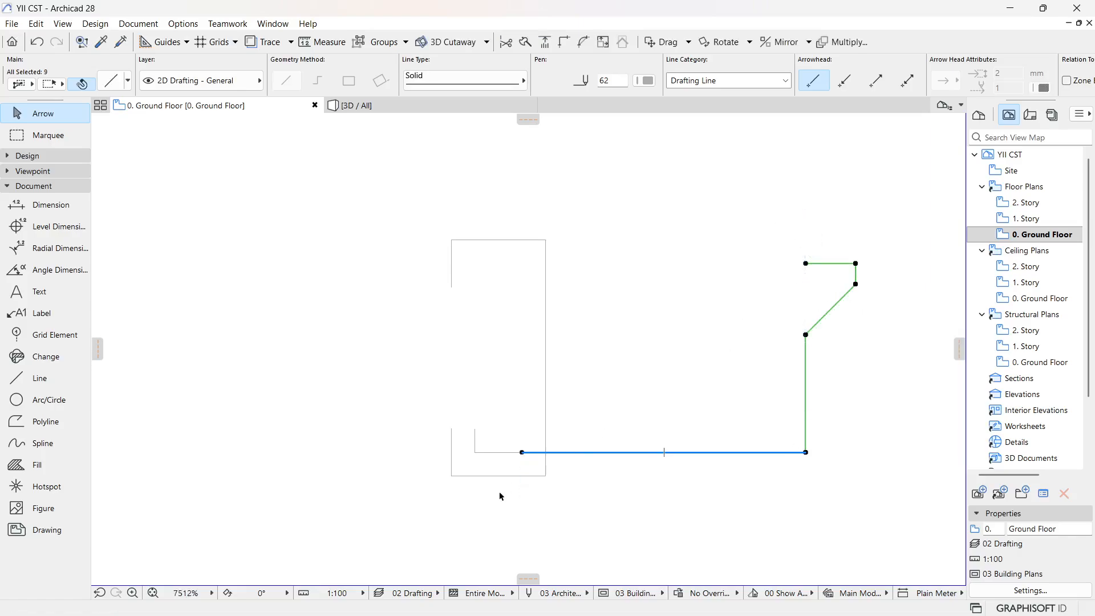
left_click(806, 454)
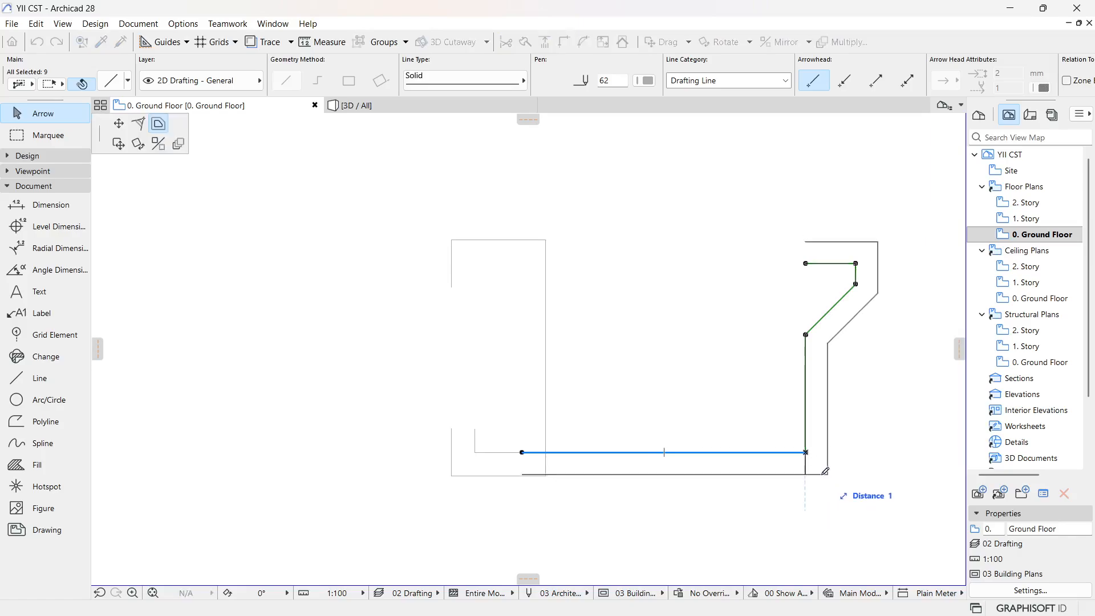
type("1")
key("Return")
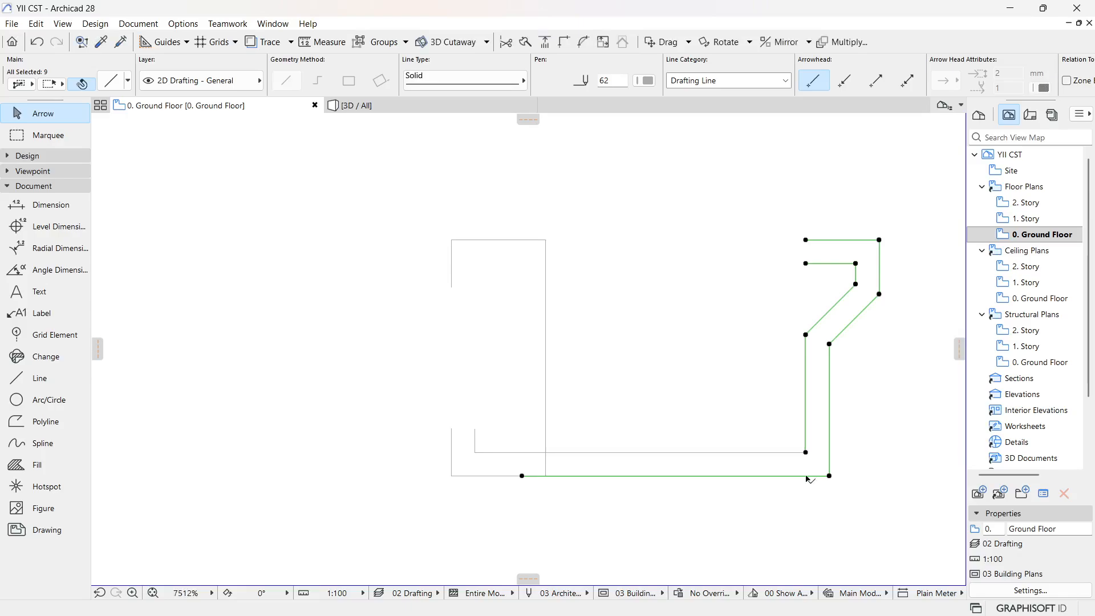
left_click(712, 543)
Step: Select the C-shape's tall vertical, top edge and upper hook, and offset a copy of them inward by 1
scroll(511, 488, "up", 4)
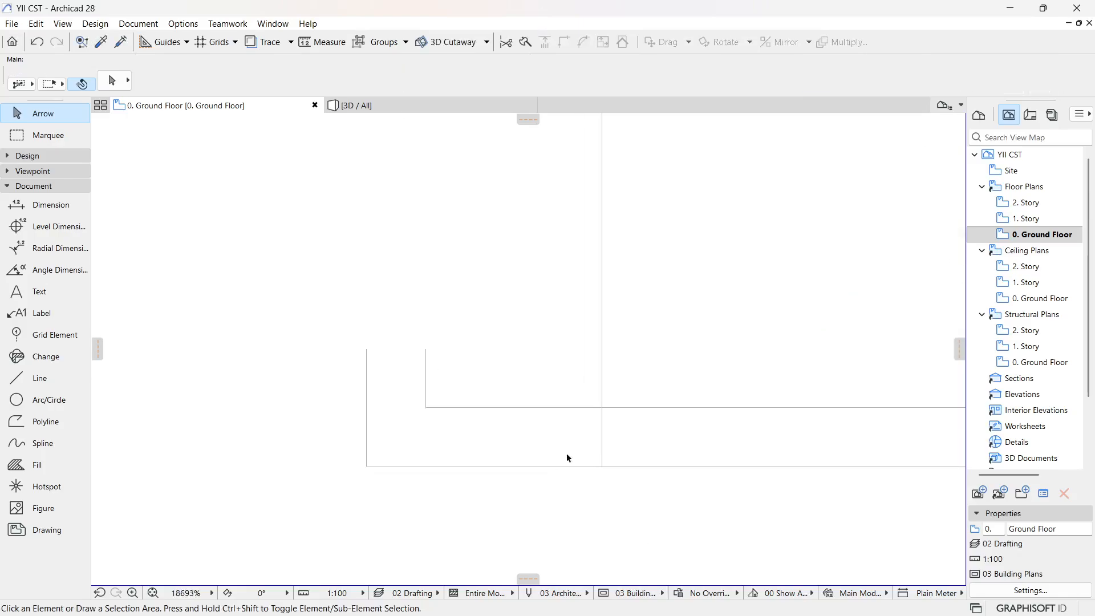
scroll(560, 485, "down", 5)
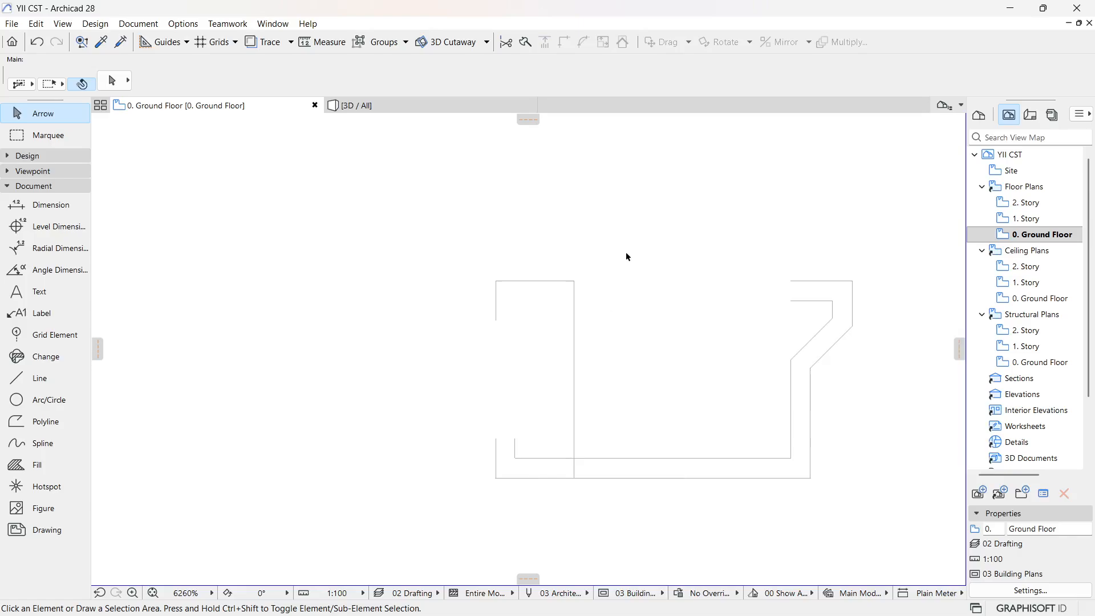
left_click_drag(619, 244, 490, 408)
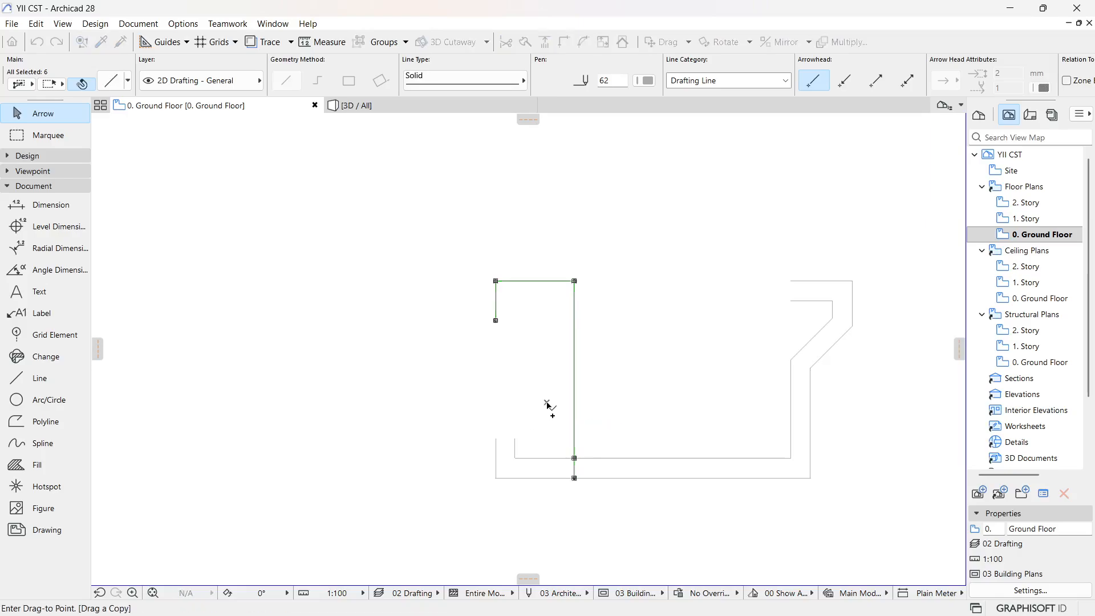
left_click(575, 479)
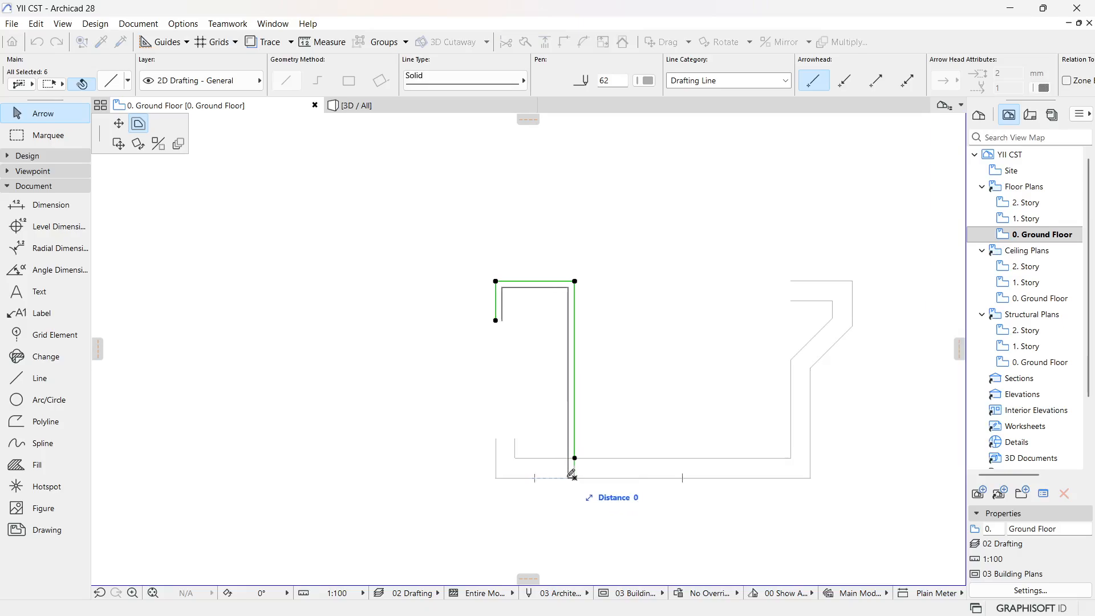
type("1")
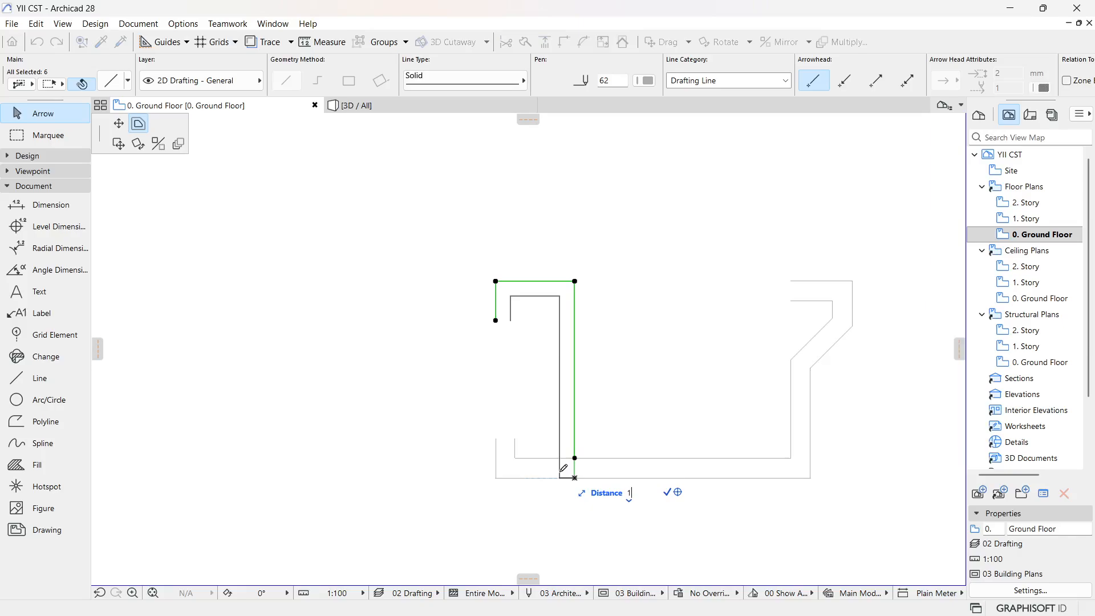
key("Return")
left_click(556, 502)
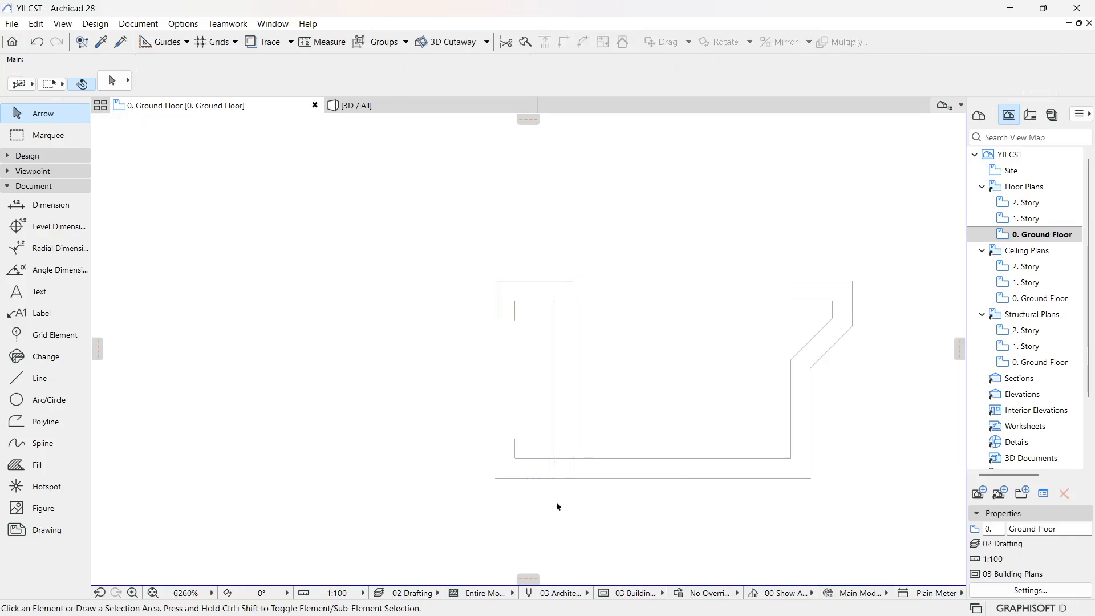
Step: Close the open end of the C-shape's lower hook with a horizontal line 1 long
scroll(548, 350, "up", 2)
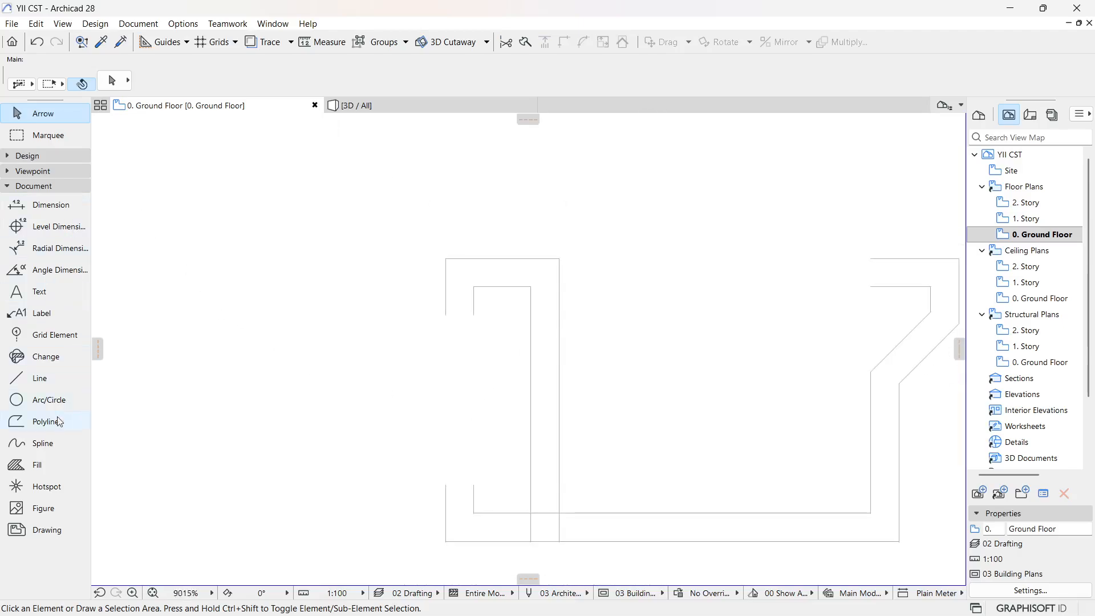
left_click(26, 378)
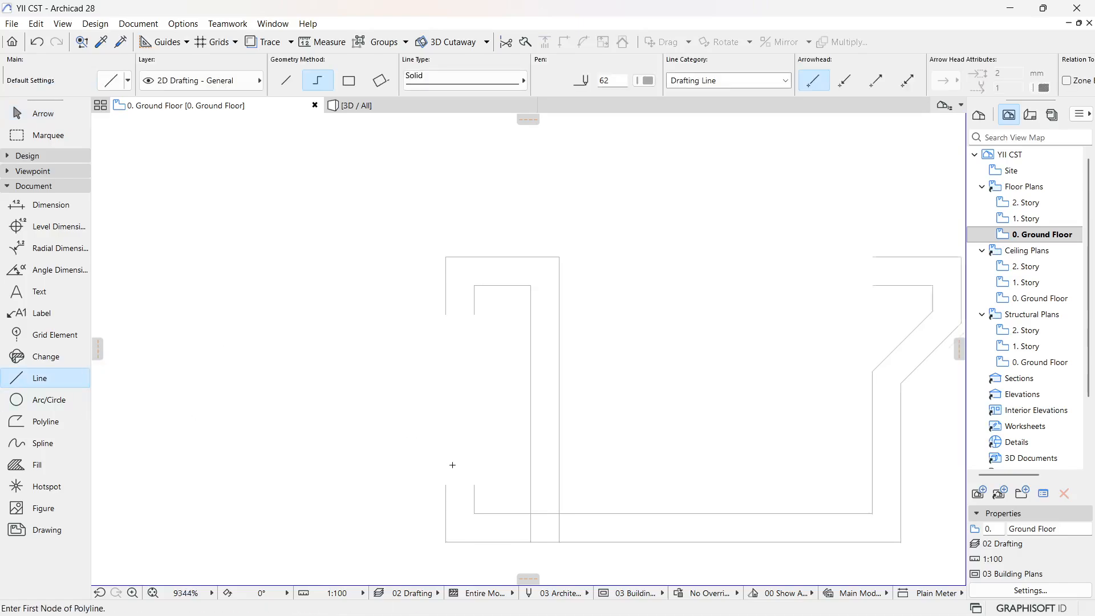
scroll(453, 465, "up", 8)
scroll(519, 382, "down", 4)
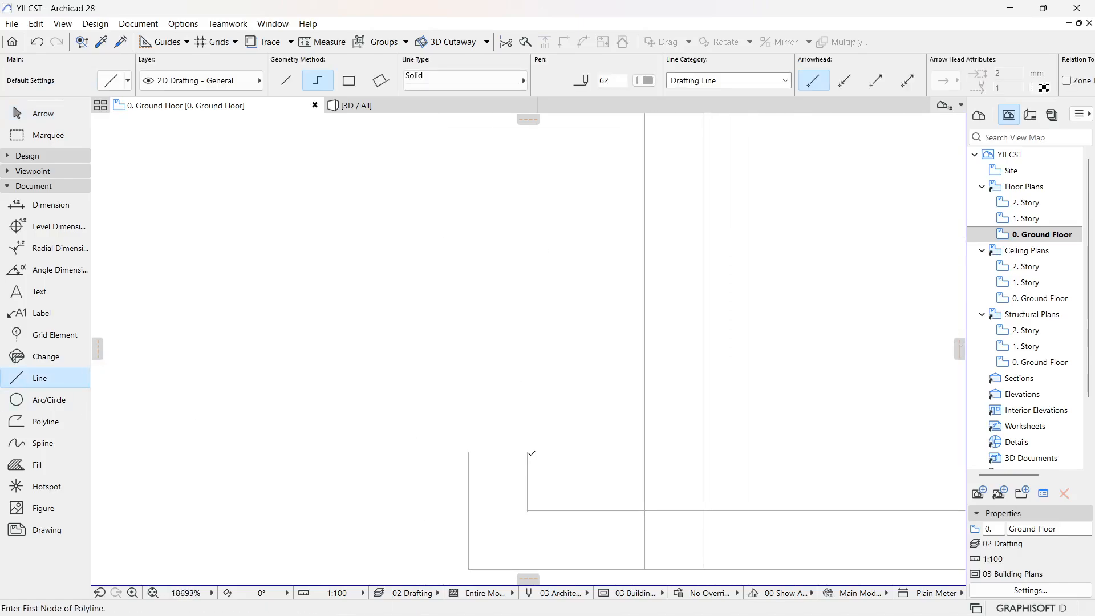
left_click(528, 452)
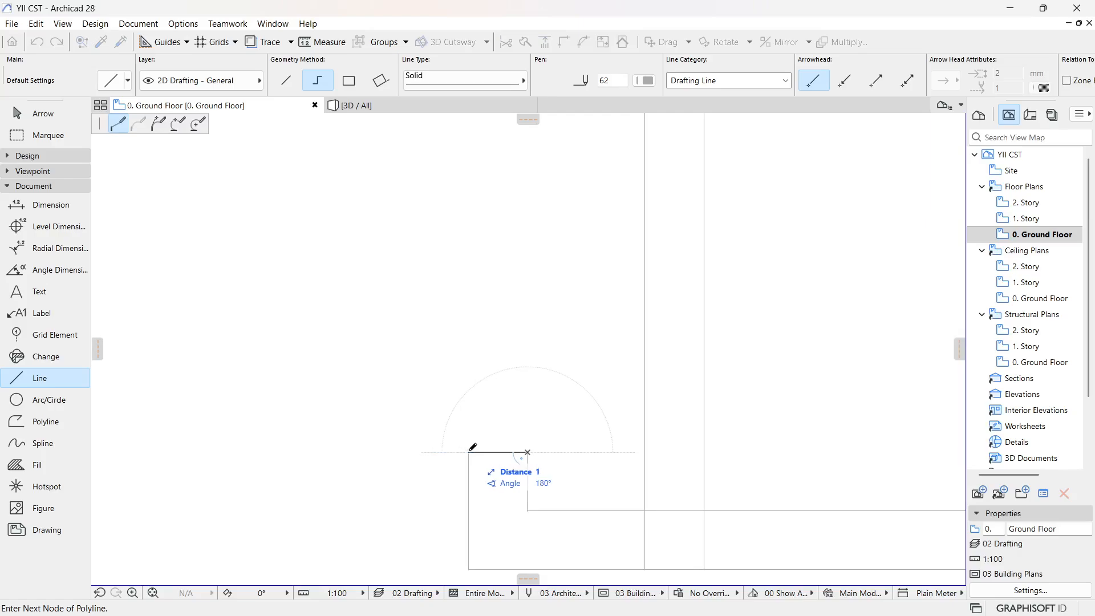
right_click(469, 452)
left_click(508, 560)
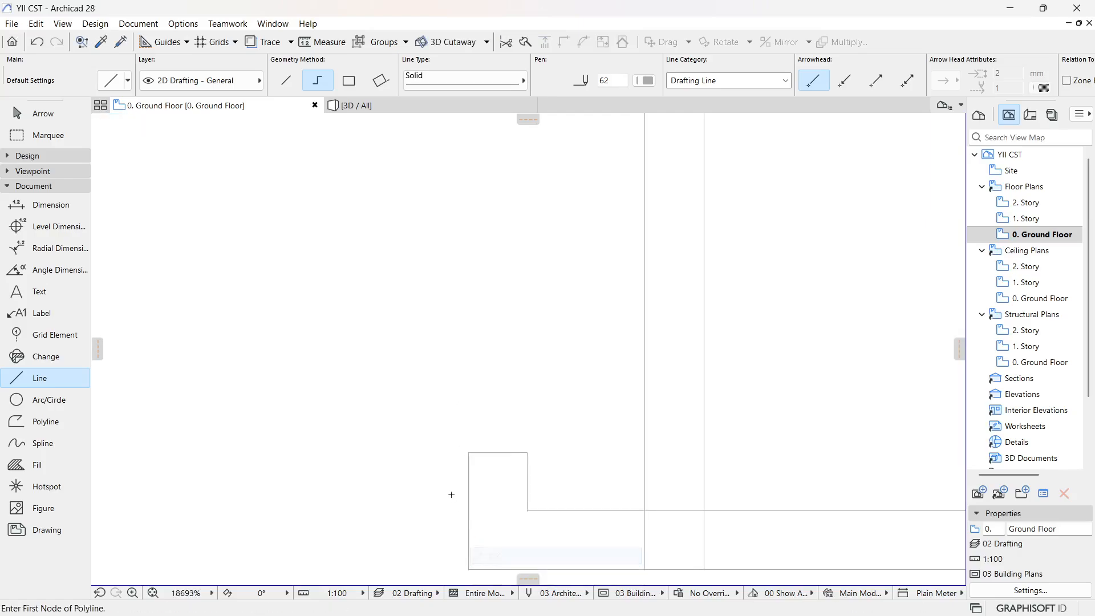
Step: Close the open end of the C-shape's upper hook with a horizontal line 1 long
scroll(401, 441, "down", 4)
scroll(445, 348, "up", 3)
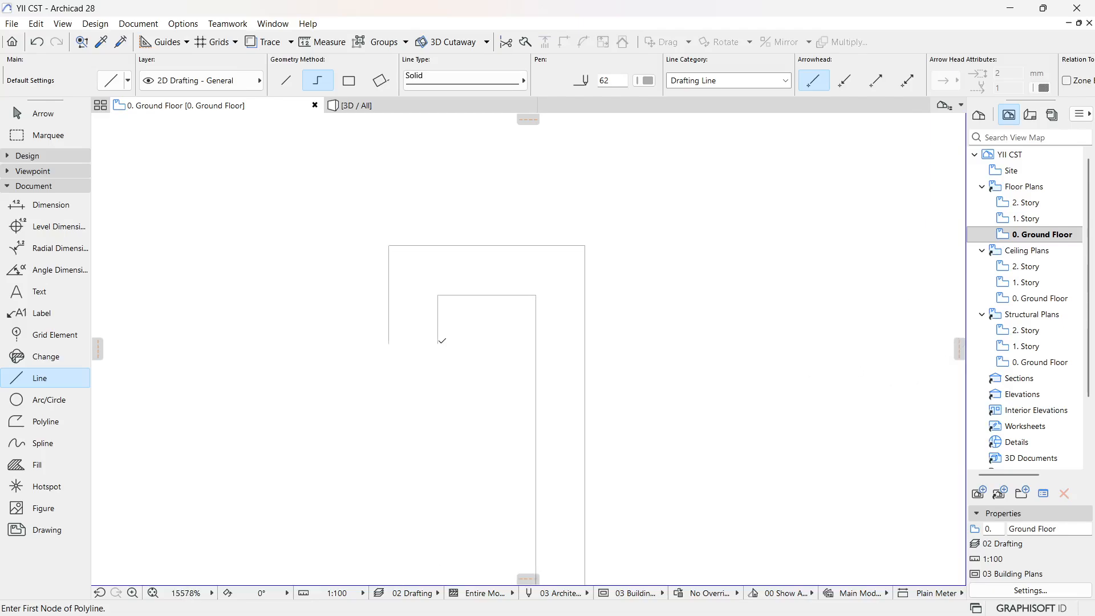
left_click(439, 342)
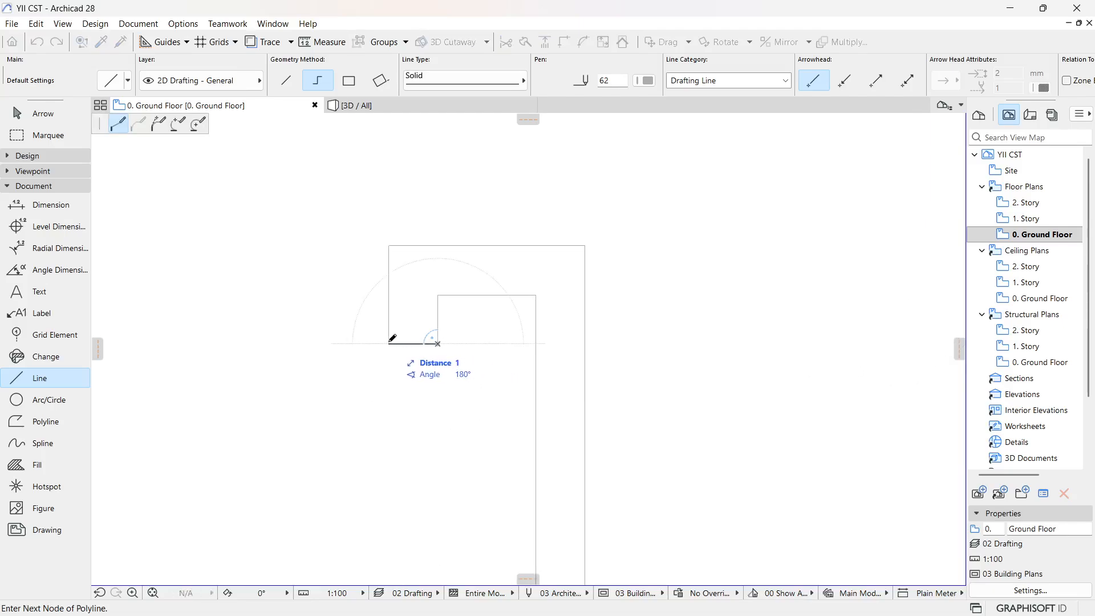
right_click(389, 342)
left_click(431, 445)
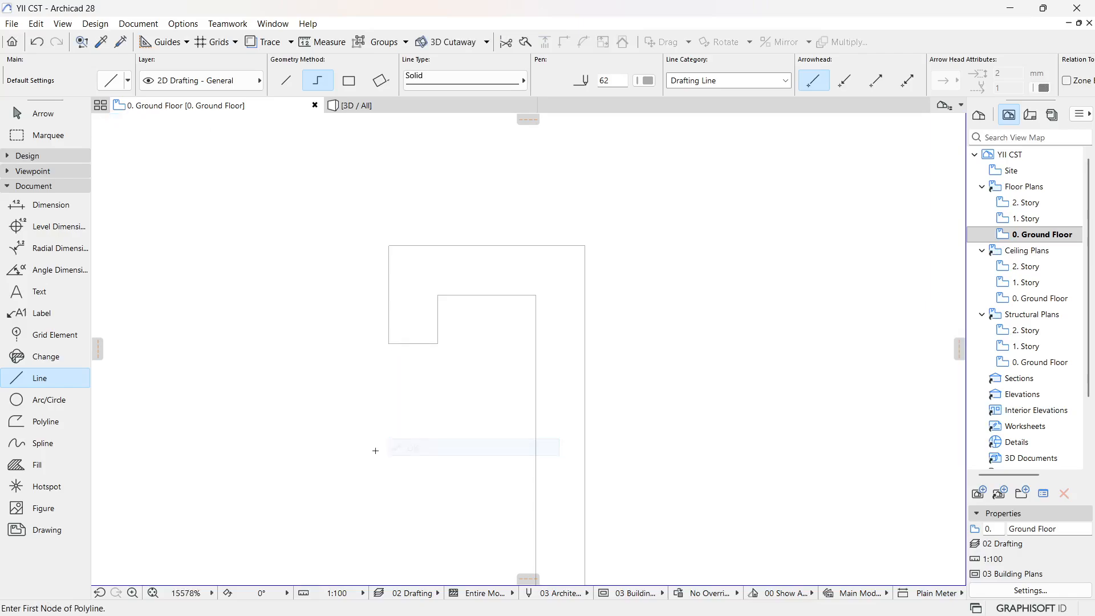
Step: Close the open end of the flared lip with a vertical line between its inner and outer edges
scroll(354, 457, "down", 3)
scroll(545, 412, "up", 5)
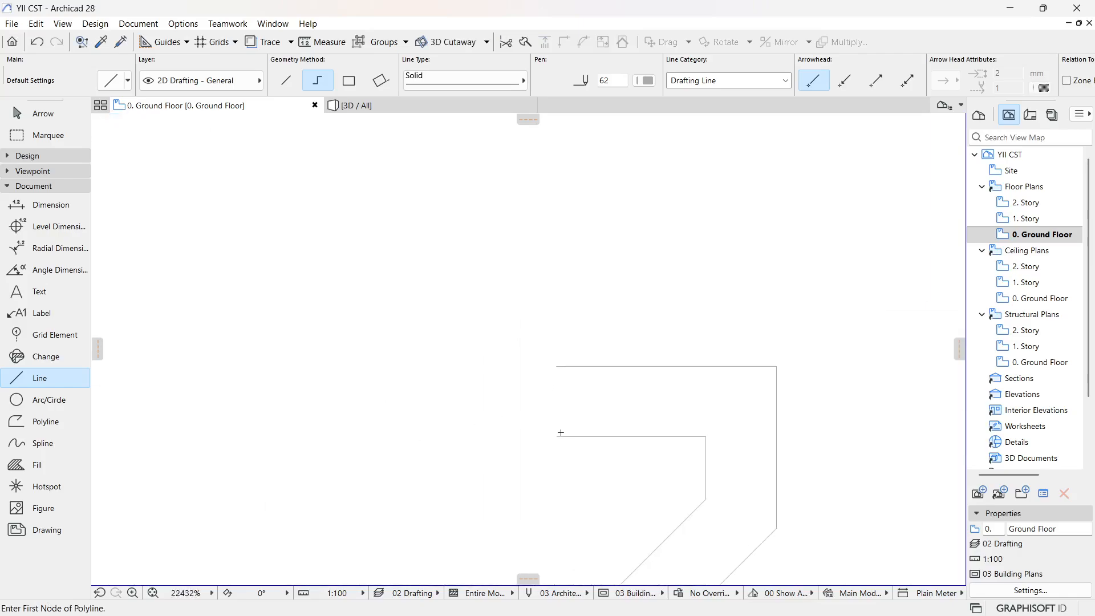
left_click(558, 434)
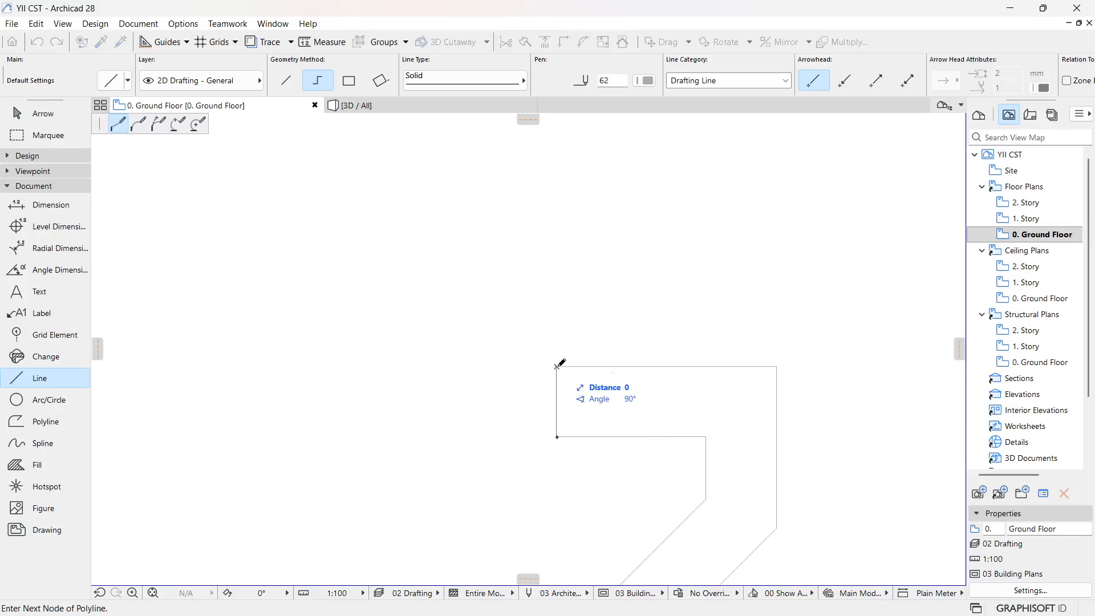
right_click(558, 368)
left_click(583, 472)
scroll(494, 475, "down", 6)
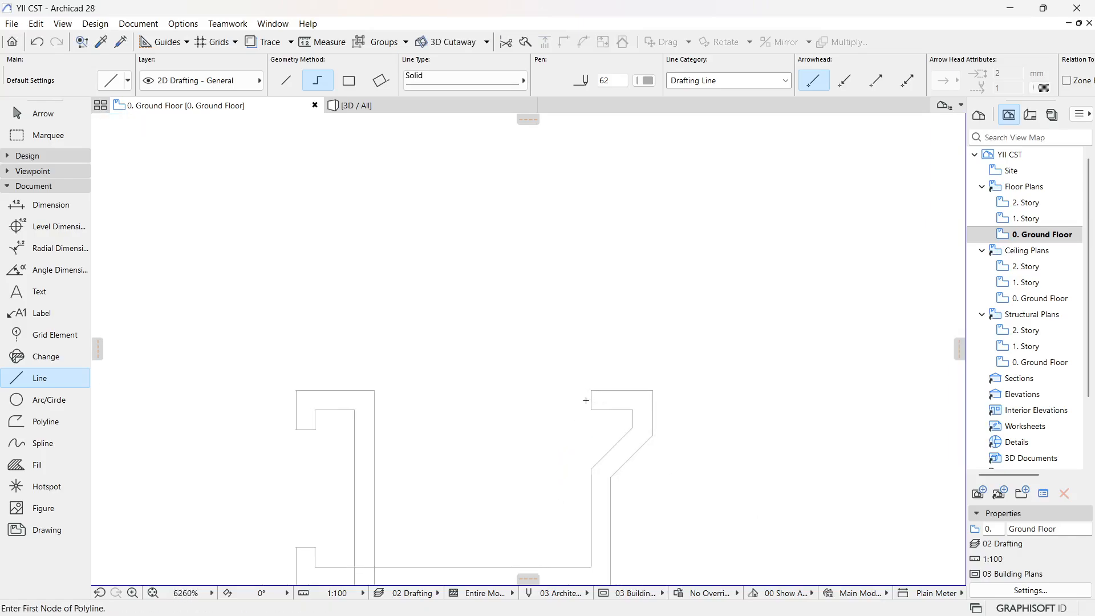
Step: Trim the overlapping pieces where the two C-shape verticals cross the gutter base, leaving one continuous outline
scroll(494, 475, "up", 4)
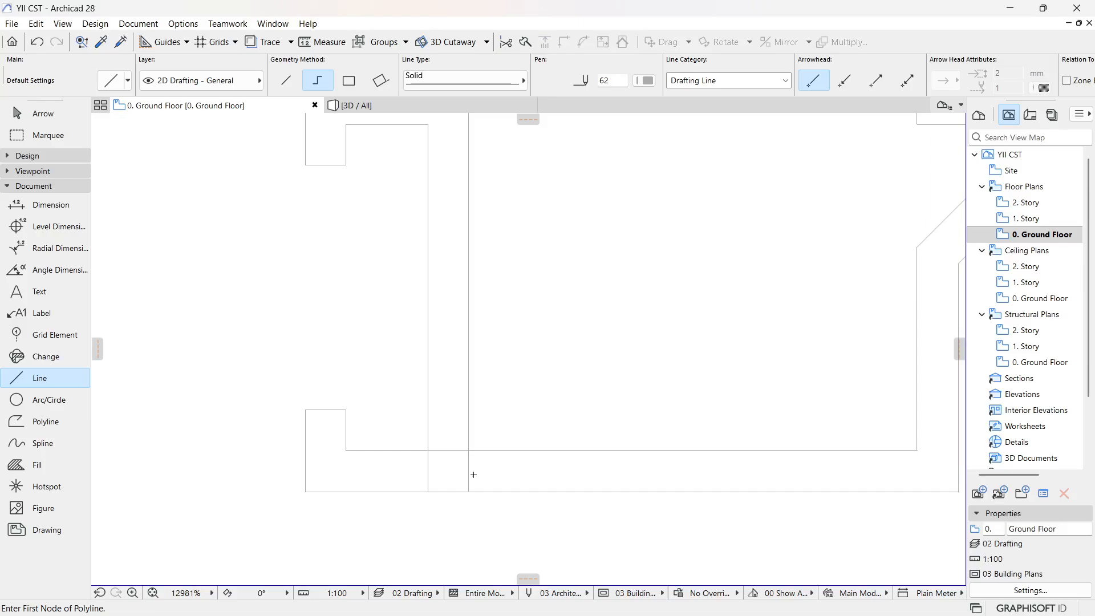
left_click(469, 472, "ctrl")
left_click(428, 486, "ctrl")
left_click(438, 451, "ctrl")
Step: Examine the gutter profile's outline, checking its corners, hooks and lip for gaps or leftover line pieces
scroll(440, 452, "down", 5)
scroll(483, 454, "up", 4)
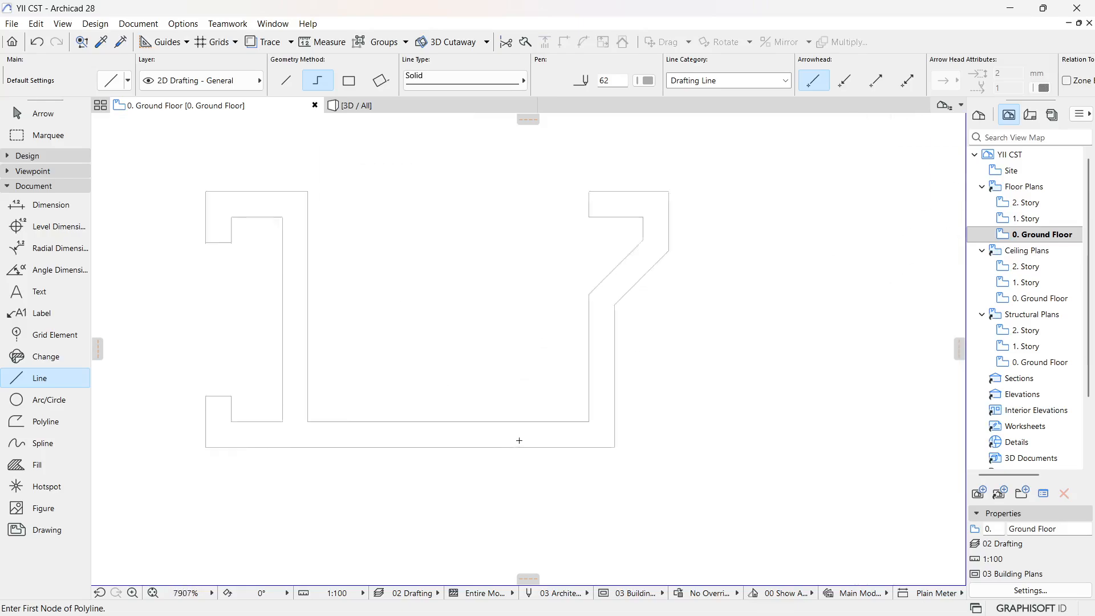
scroll(423, 457, "down", 3)
scroll(525, 467, "up", 4)
scroll(425, 464, "down", 4)
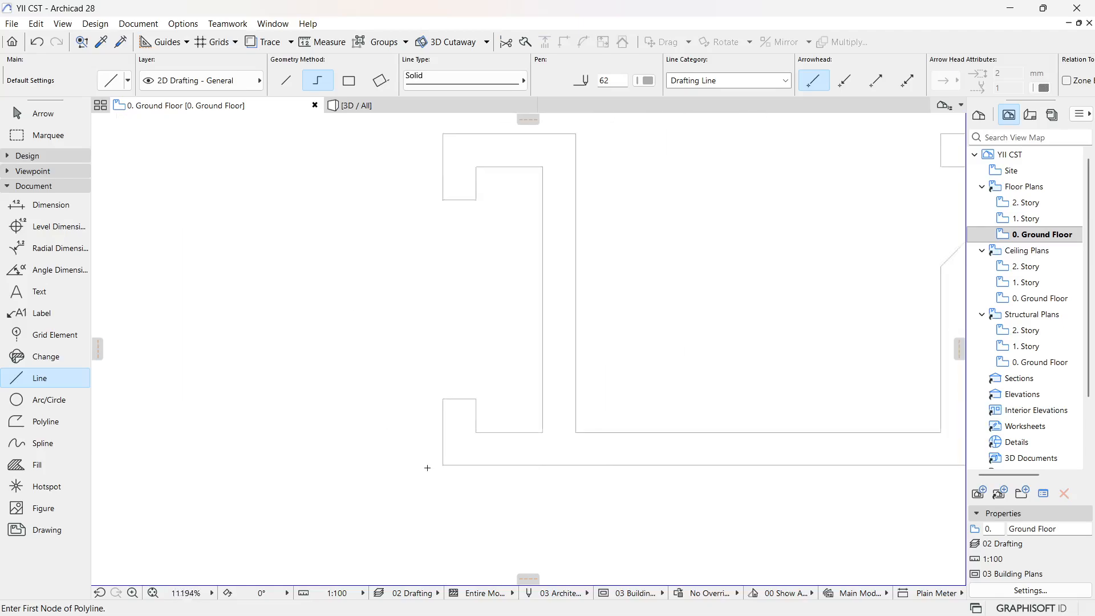
scroll(510, 432, "up", 2)
scroll(538, 317, "down", 3)
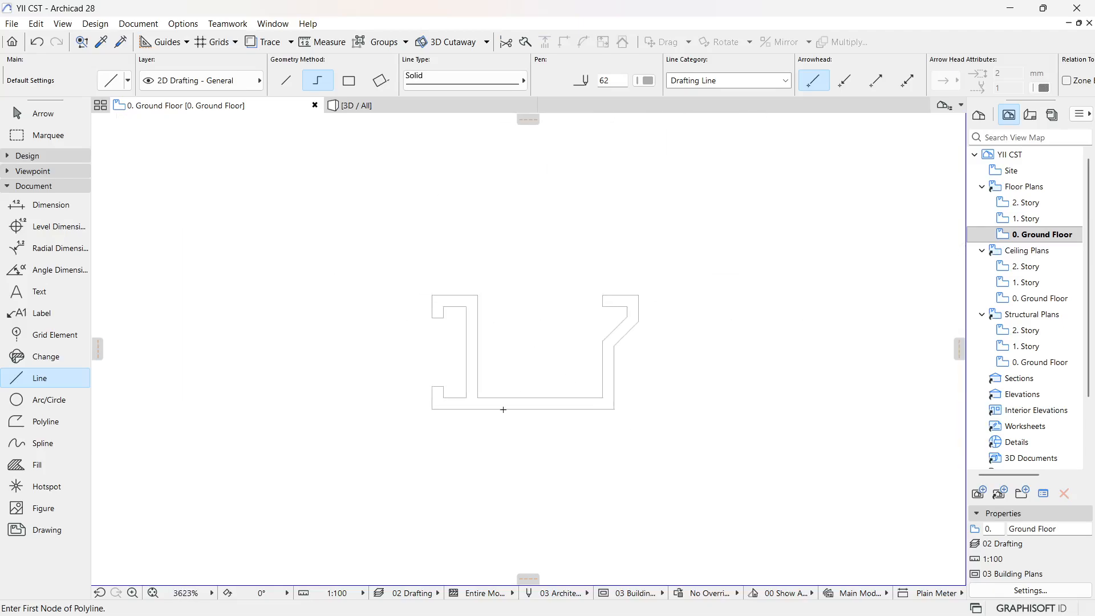
key("Escape")
scroll(481, 370, "up", 4)
scroll(473, 377, "down", 4)
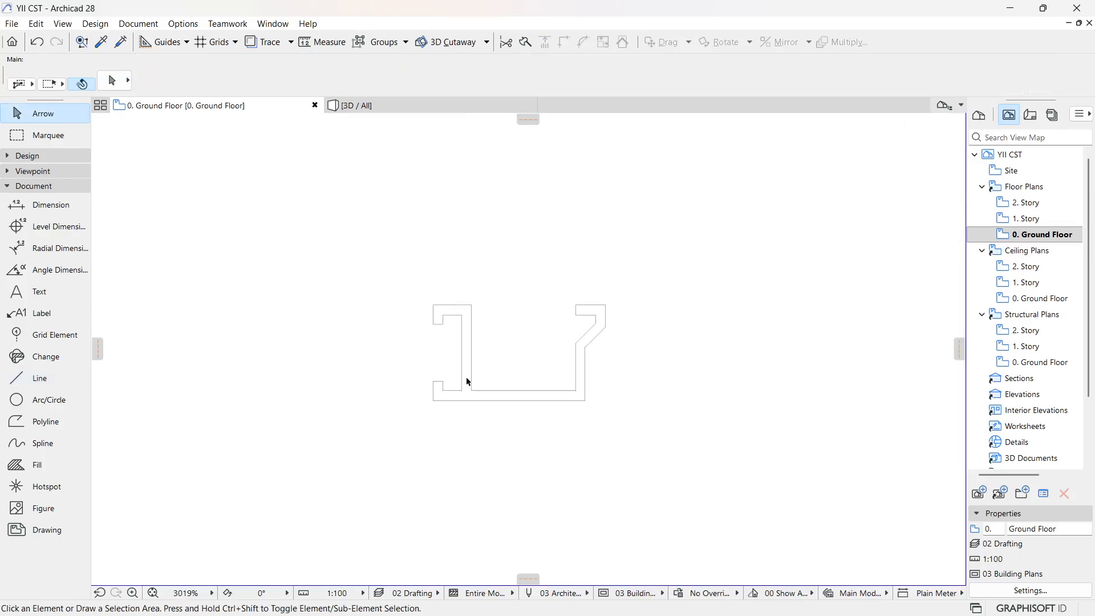
scroll(465, 386, "up", 2)
scroll(450, 393, "up", 3)
scroll(439, 398, "down", 2)
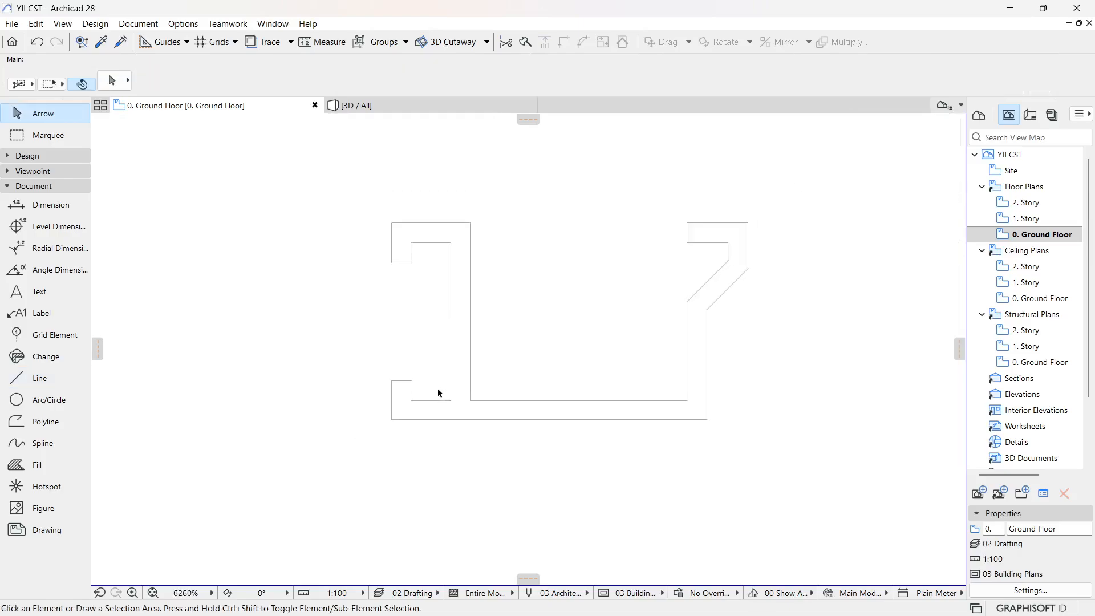
scroll(466, 386, "up", 2)
scroll(450, 402, "down", 4)
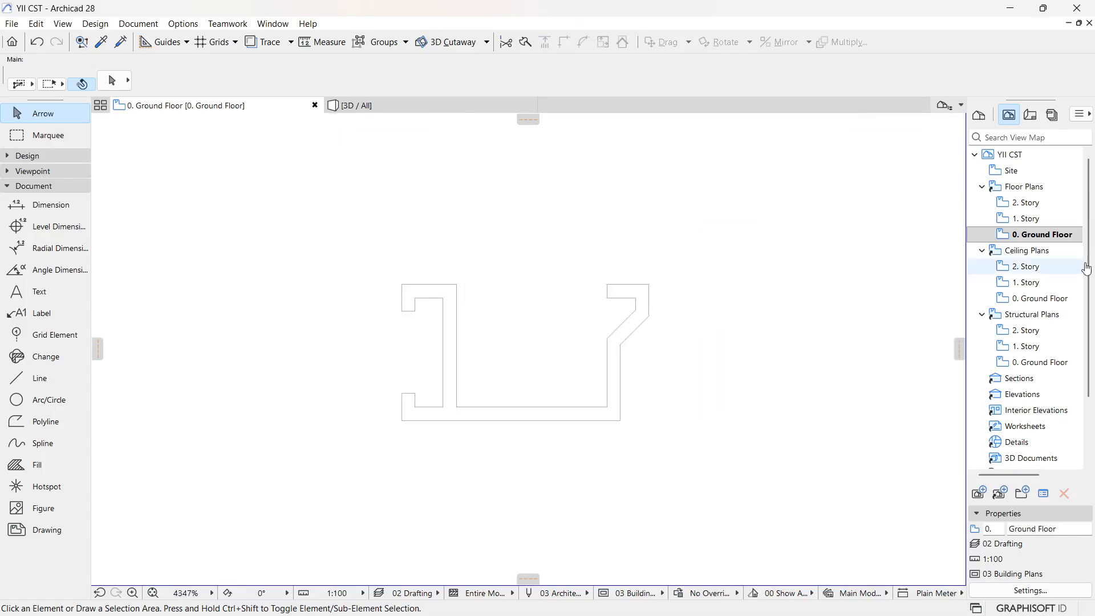
Step: Create a morph from the closed gutter outline with the Magic Wand
left_click(26, 157)
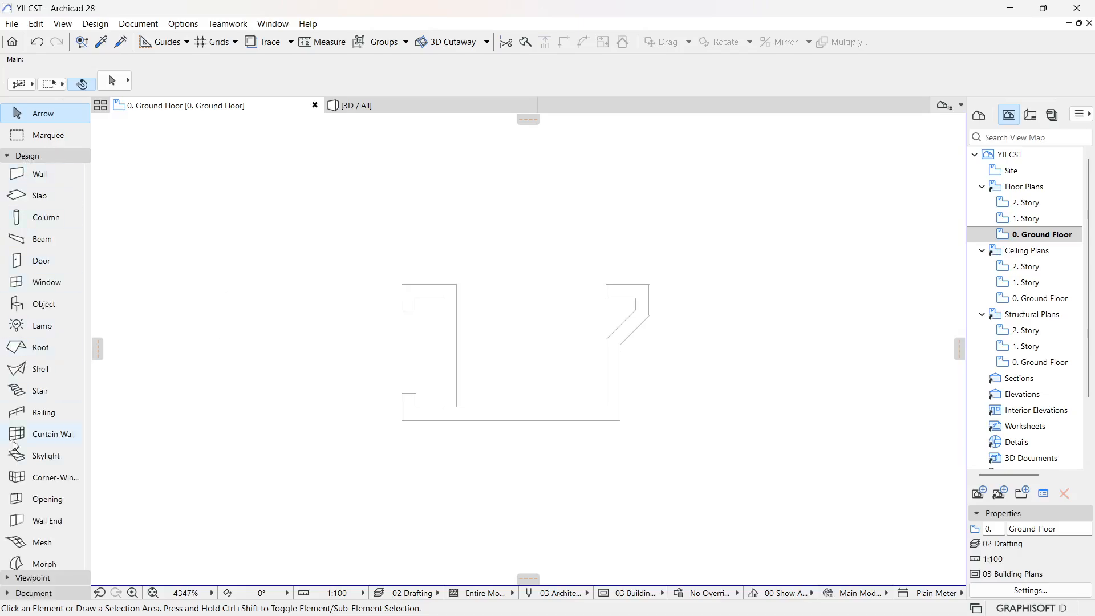
left_click(24, 565)
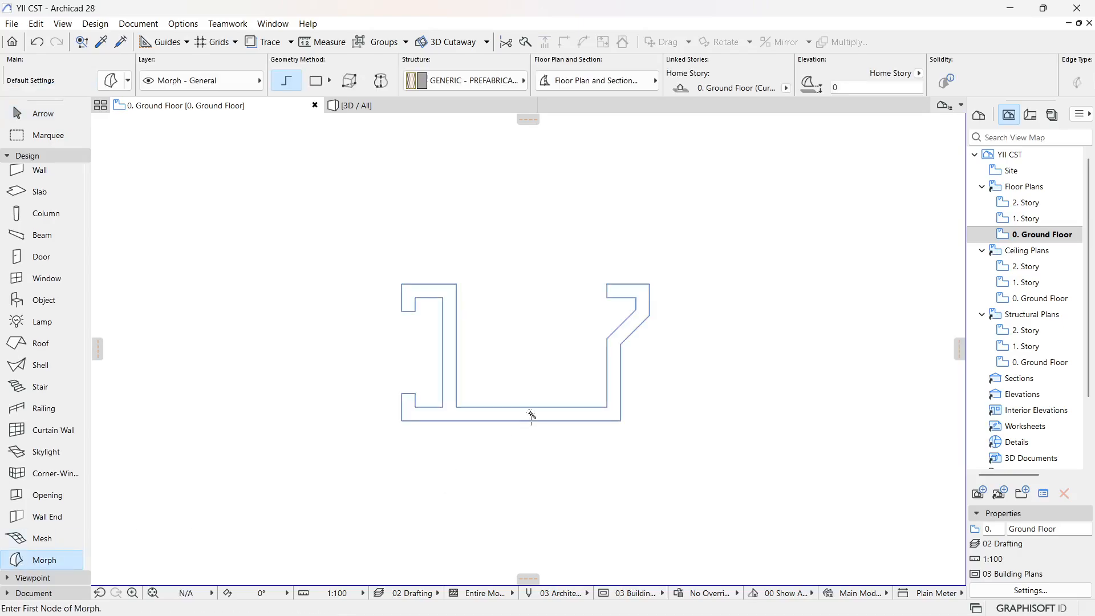
scroll(456, 408, "up", 3)
scroll(462, 414, "down", 1)
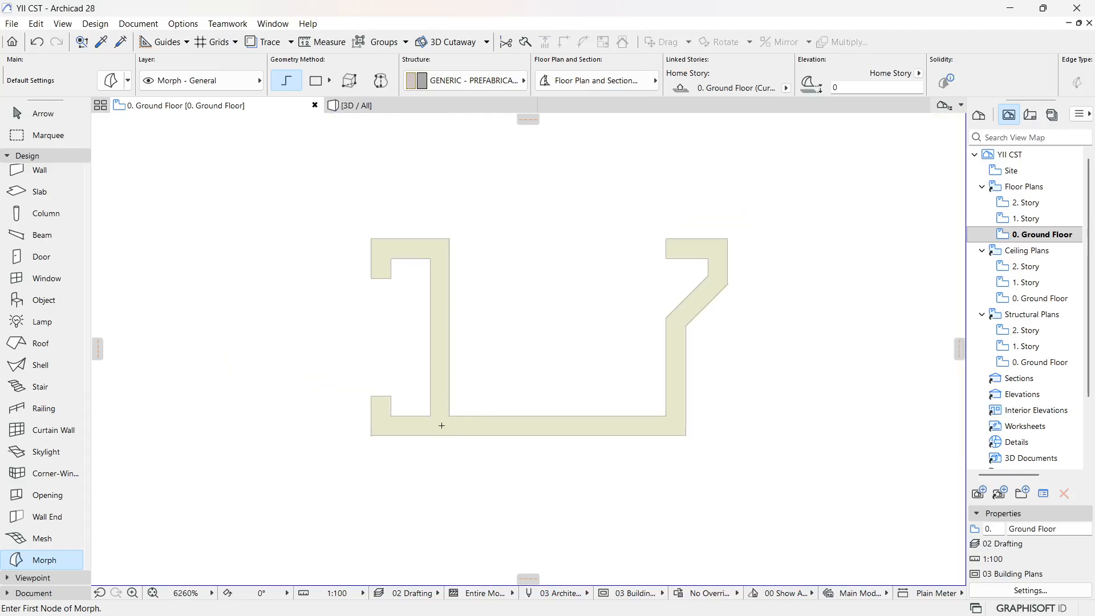
key("Escape")
Step: Enclose the whole gutter profile in a marquee, select its morph and copy it
left_click(48, 135)
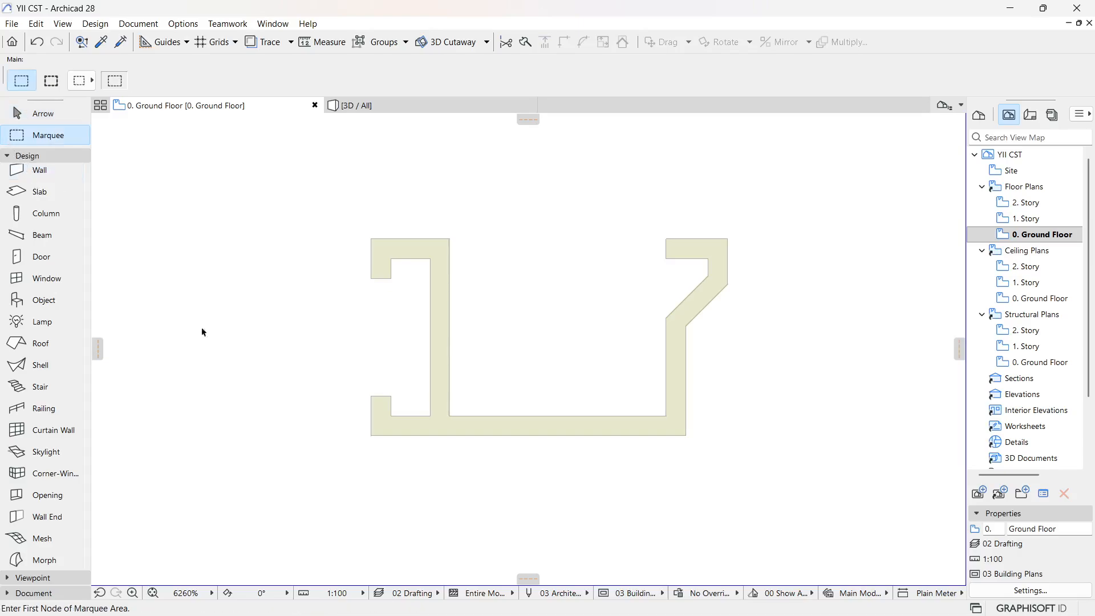
scroll(376, 439, "down", 3)
left_click(279, 256)
left_click(653, 512)
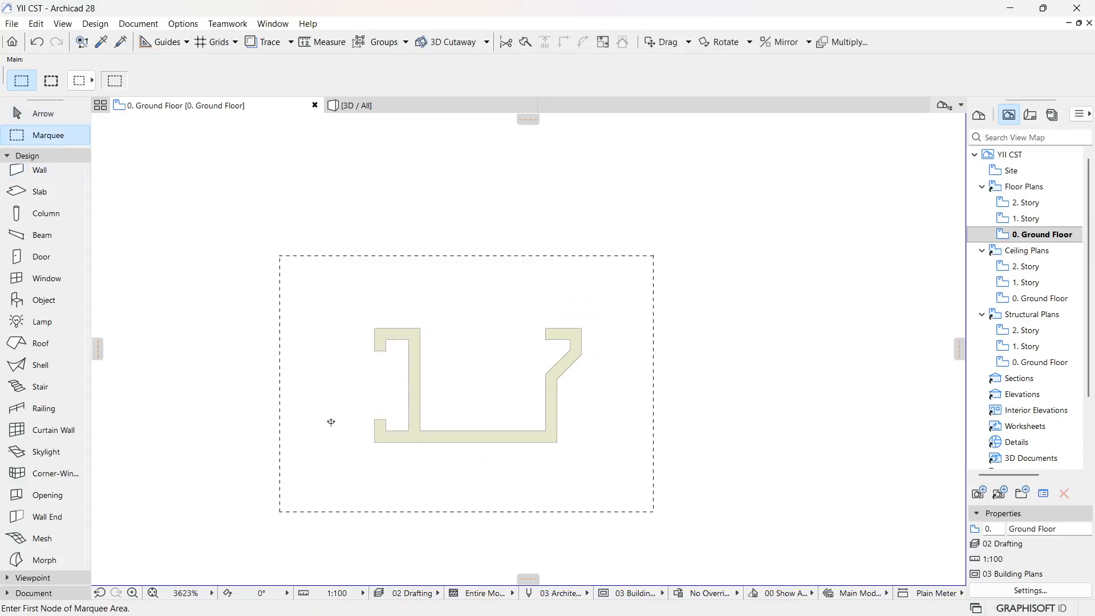
left_click(16, 561)
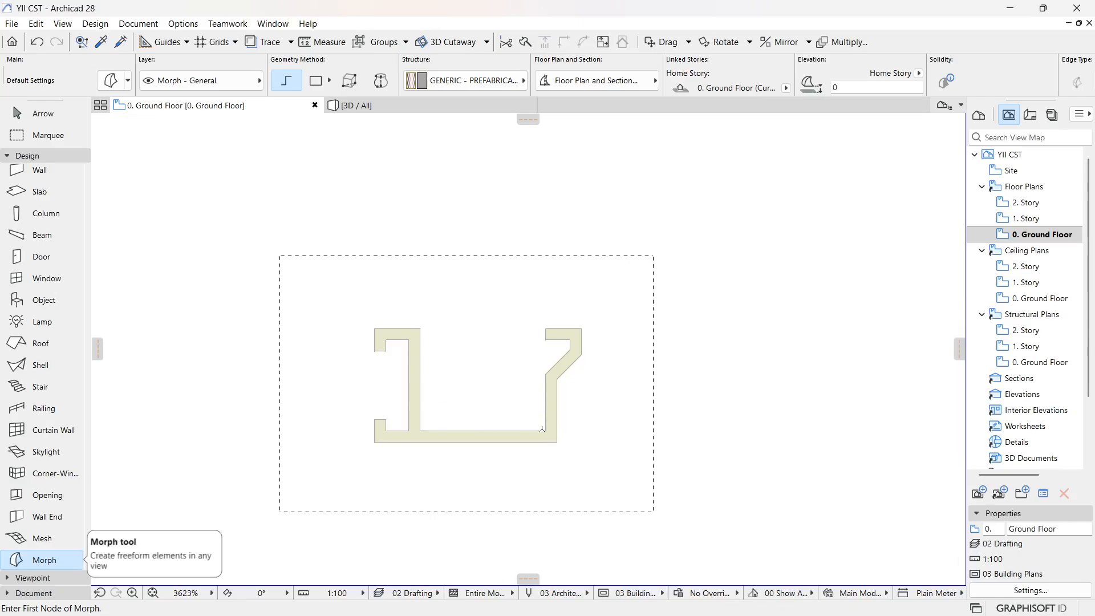
right_click(485, 340)
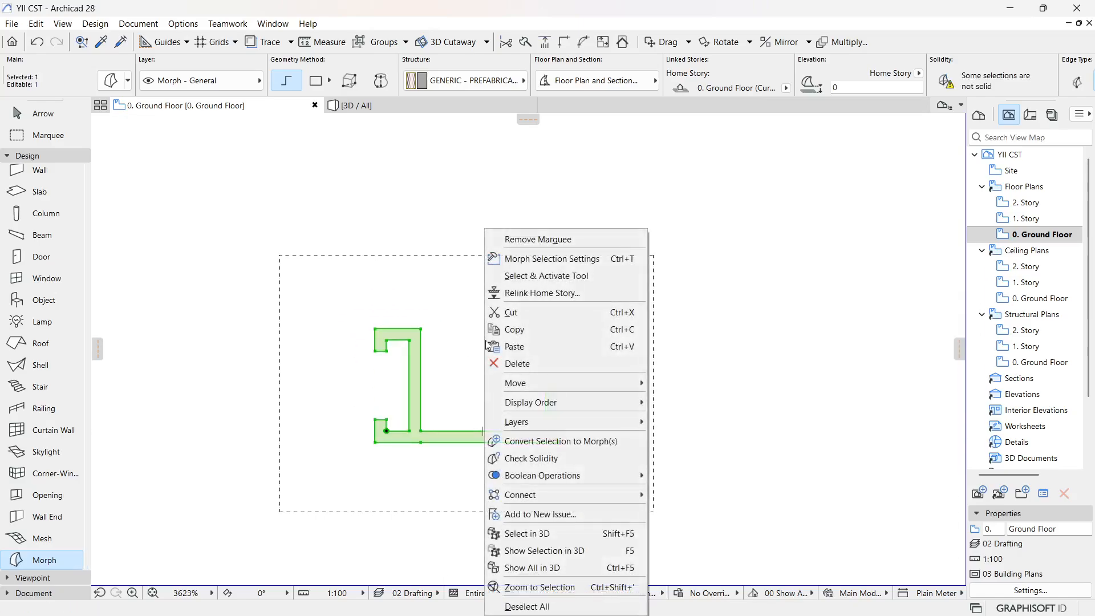
left_click(532, 329)
Step: Create a new, non-duplicated profile named "UMUREKO/ GUTTER" in the Profiles folder using the Profile Manager
left_click(183, 23)
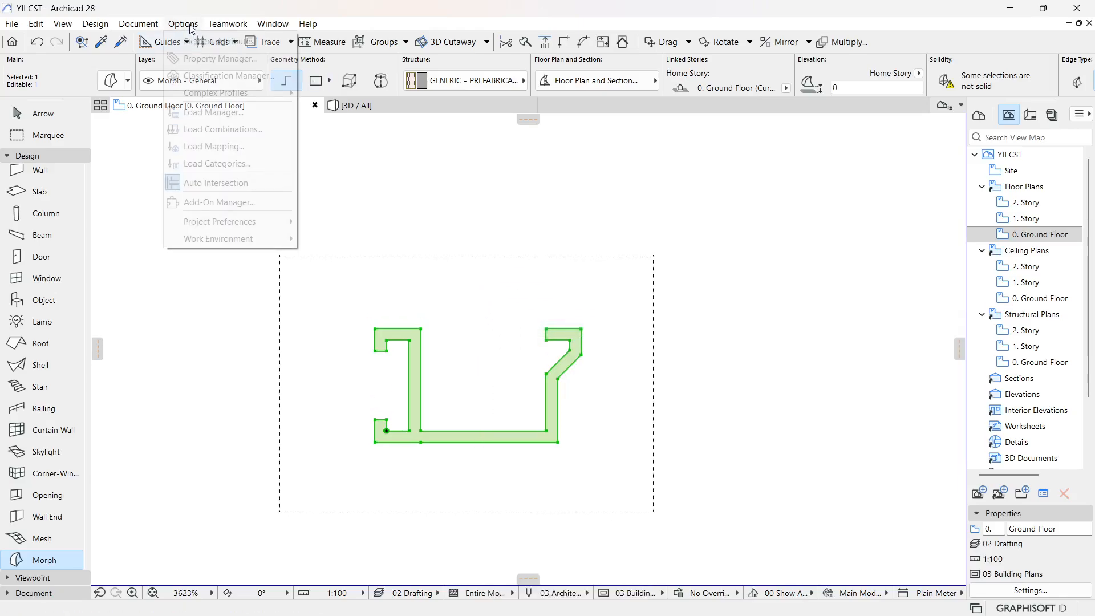
mouse_move(227, 46)
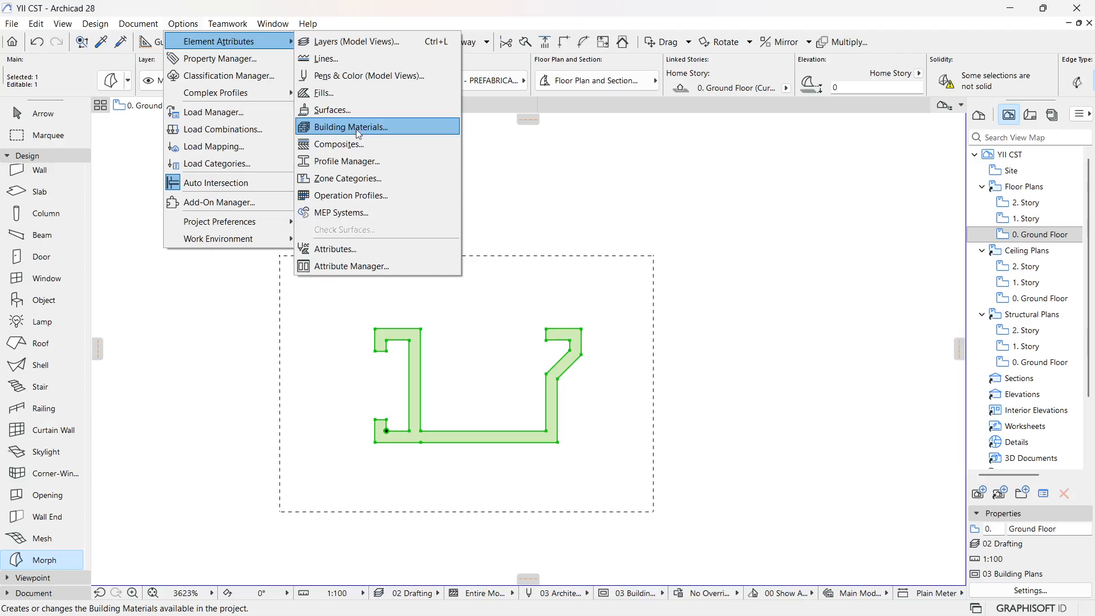
left_click(366, 161)
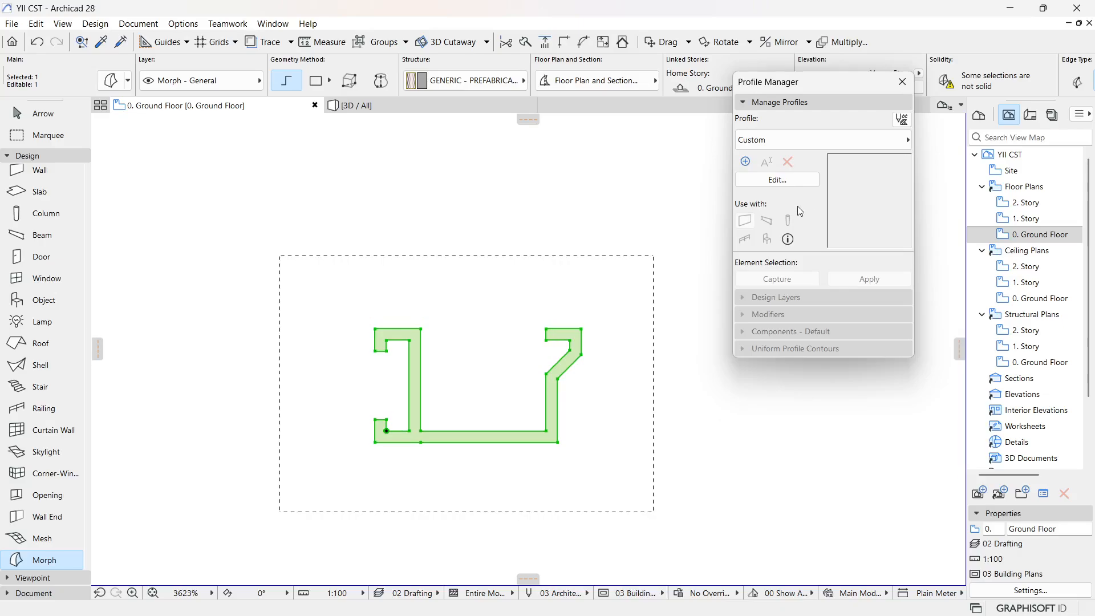
left_click(746, 163)
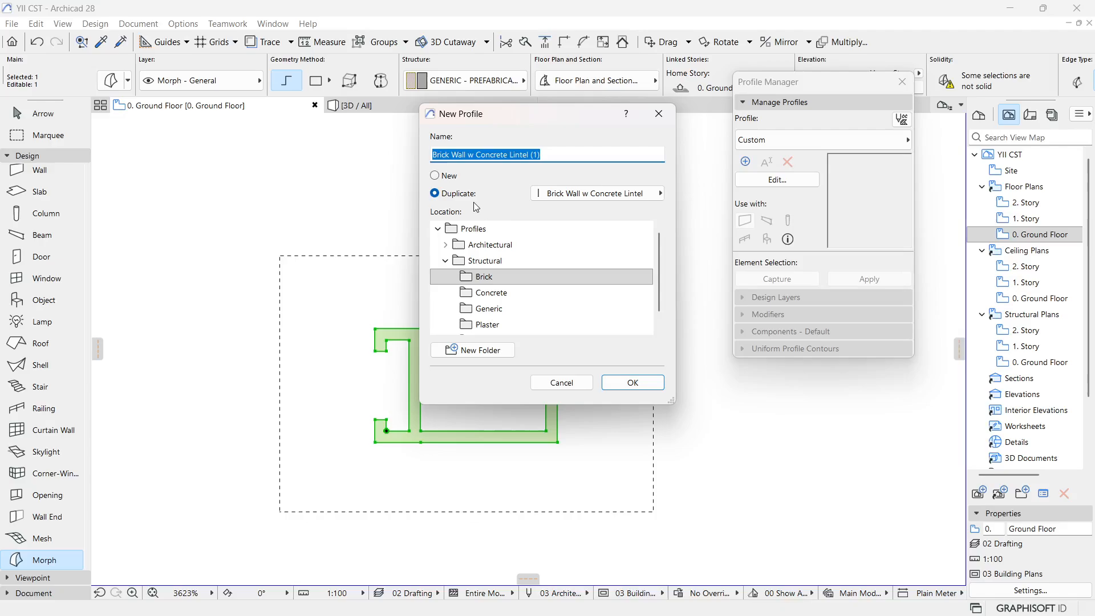
left_click(478, 231)
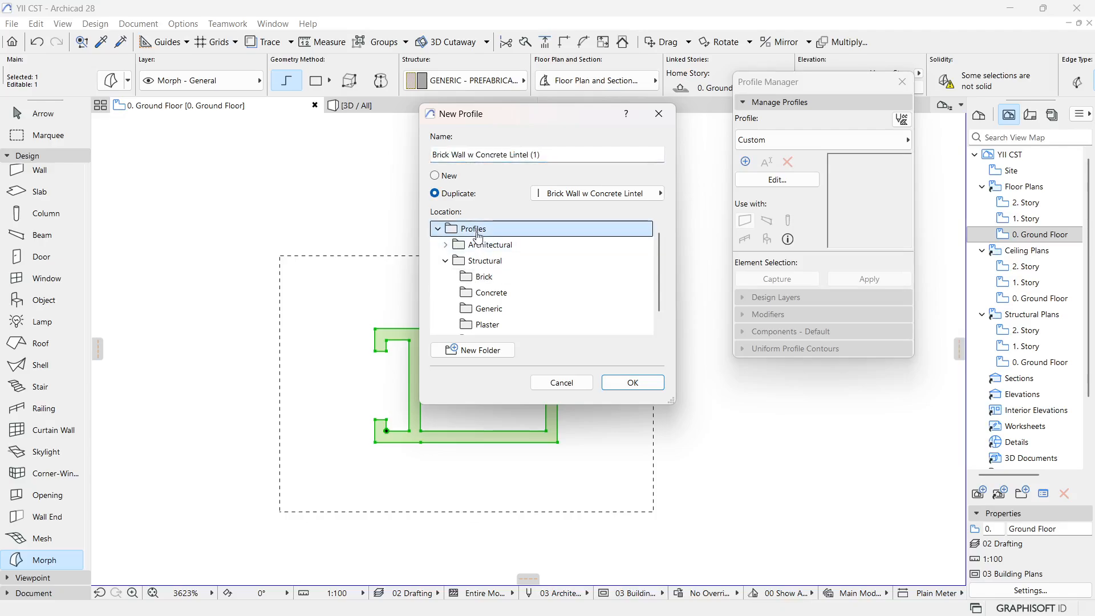
left_click(435, 177)
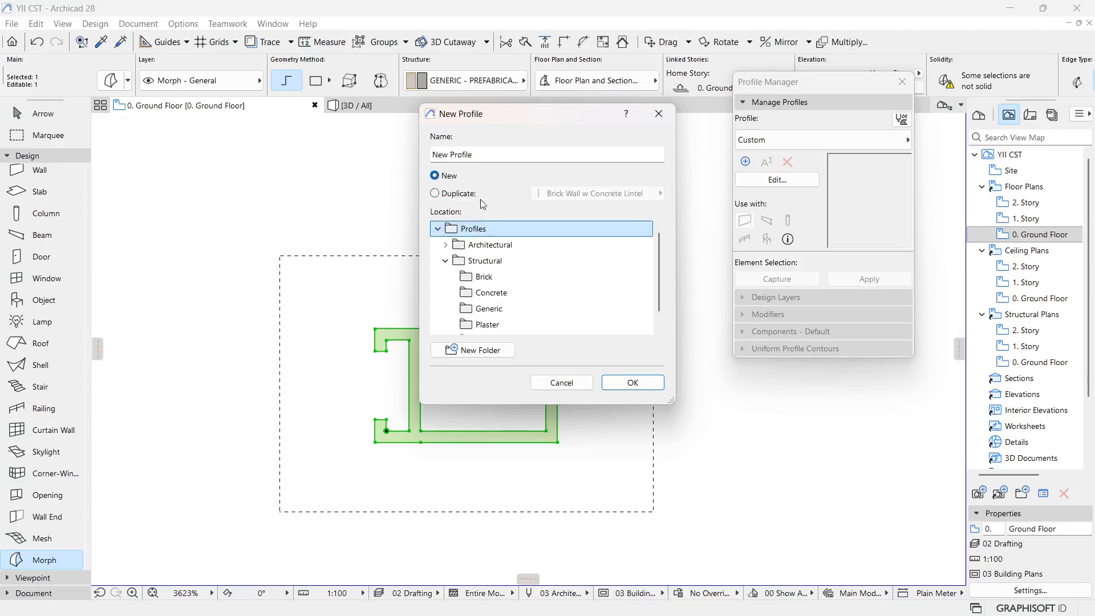
double_click(476, 152)
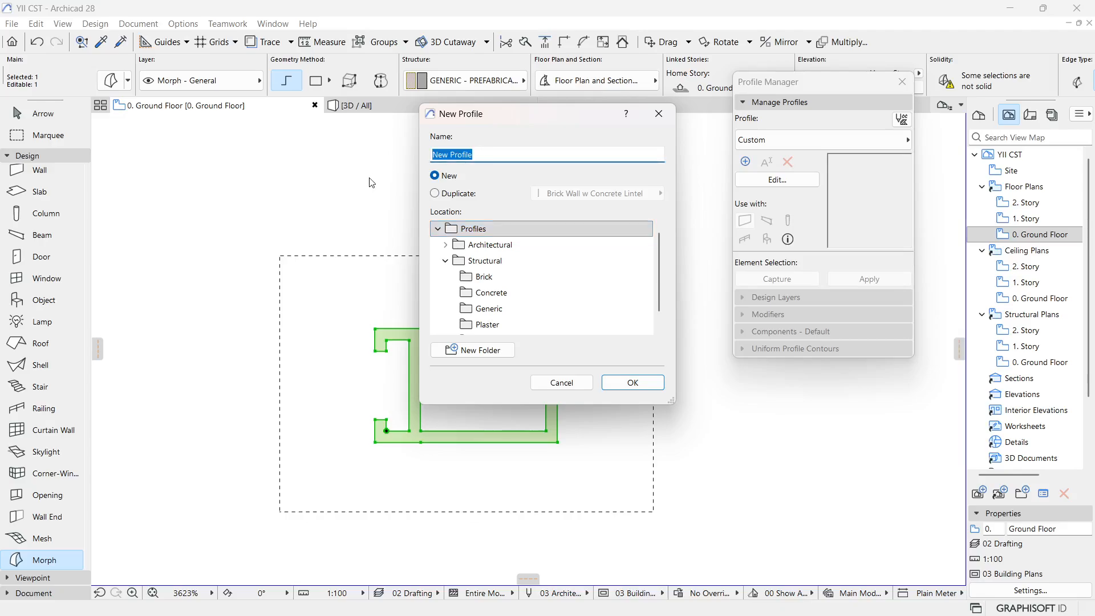
type("UMUREKO/ GUTTER")
left_click(619, 382)
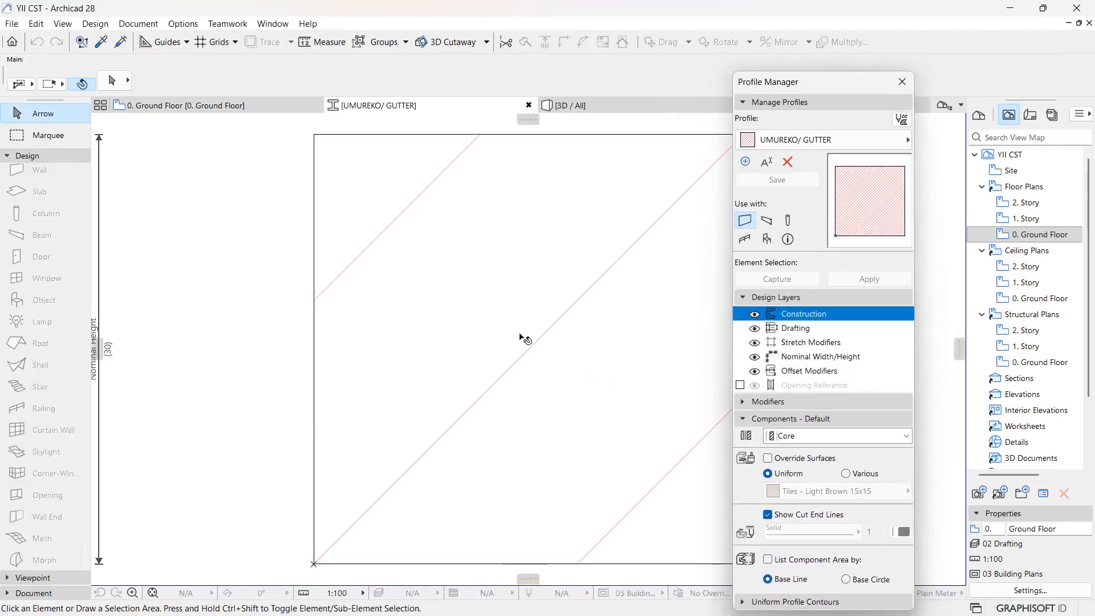
Step: Paste the copied gutter into the profile editor at the center of the current view, keeping the current zoom
scroll(453, 334, "down", 4)
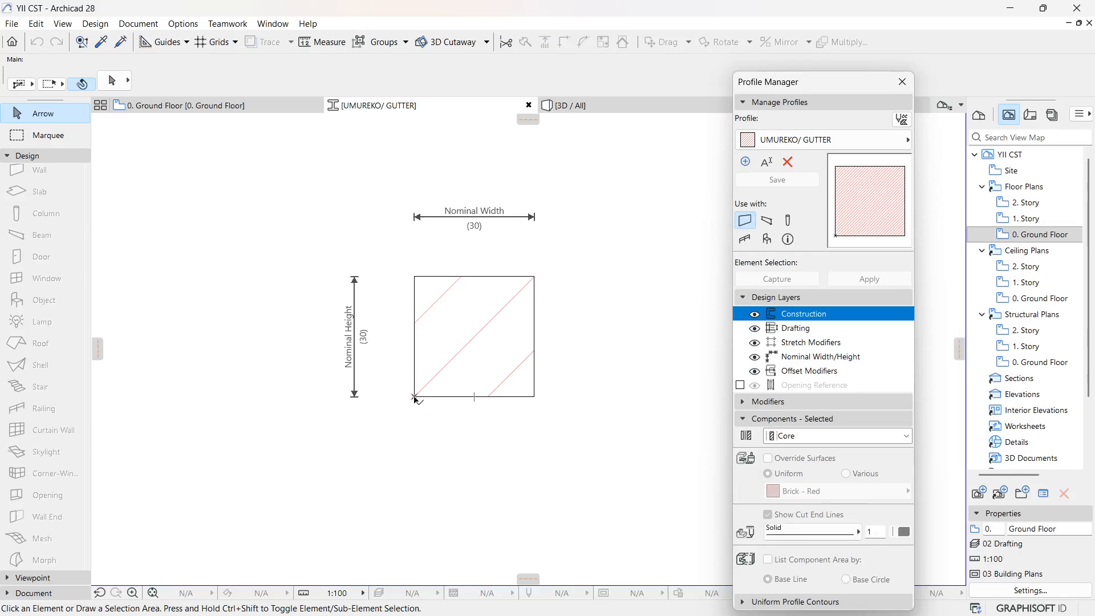
right_click(414, 398)
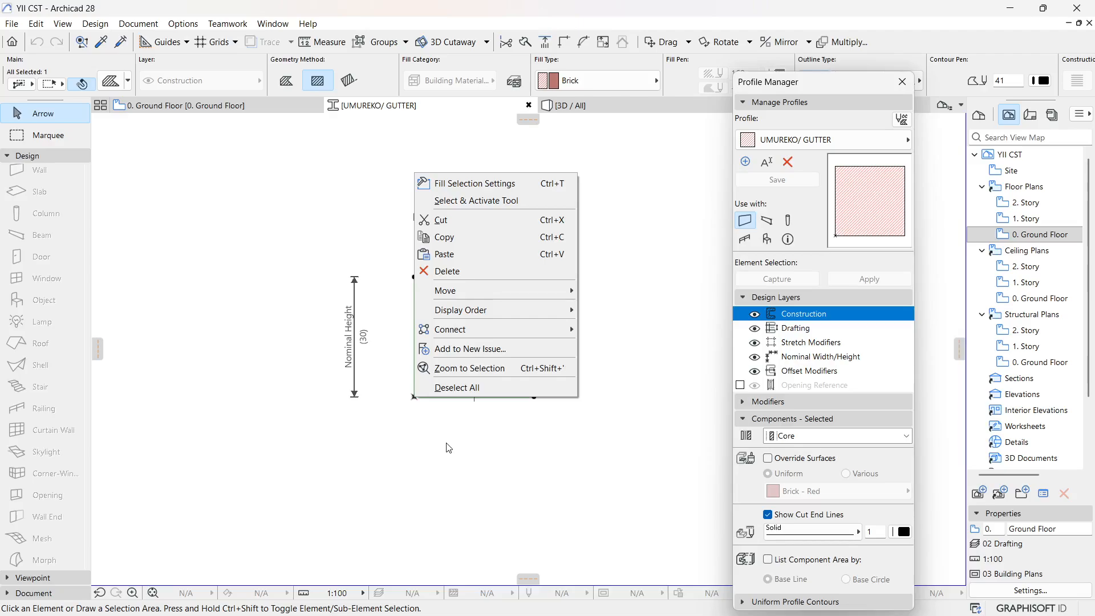
key("Escape")
left_click(564, 422)
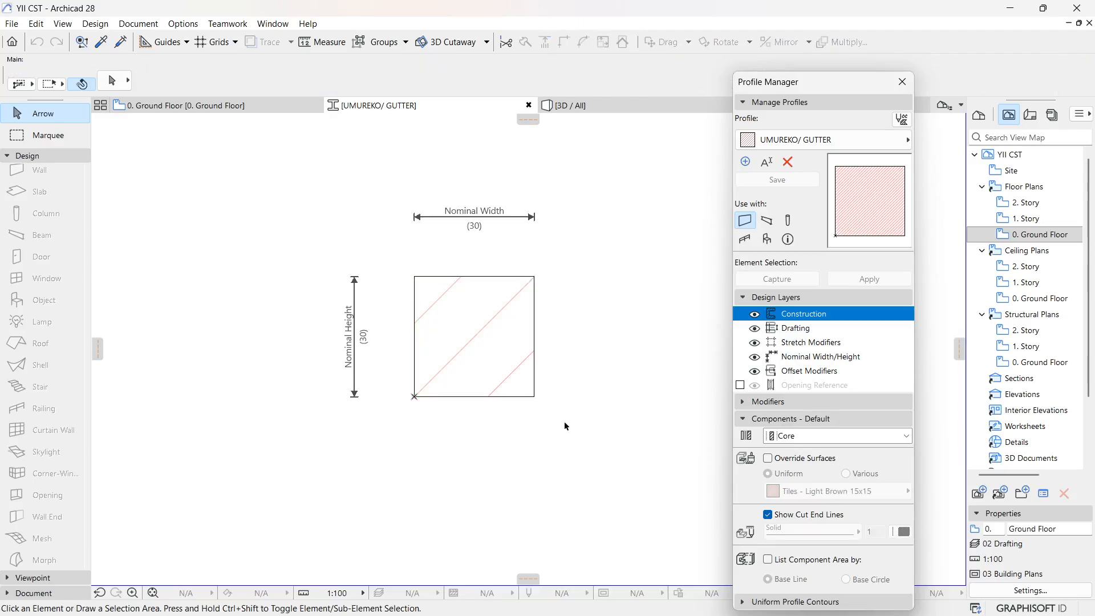
right_click(582, 436)
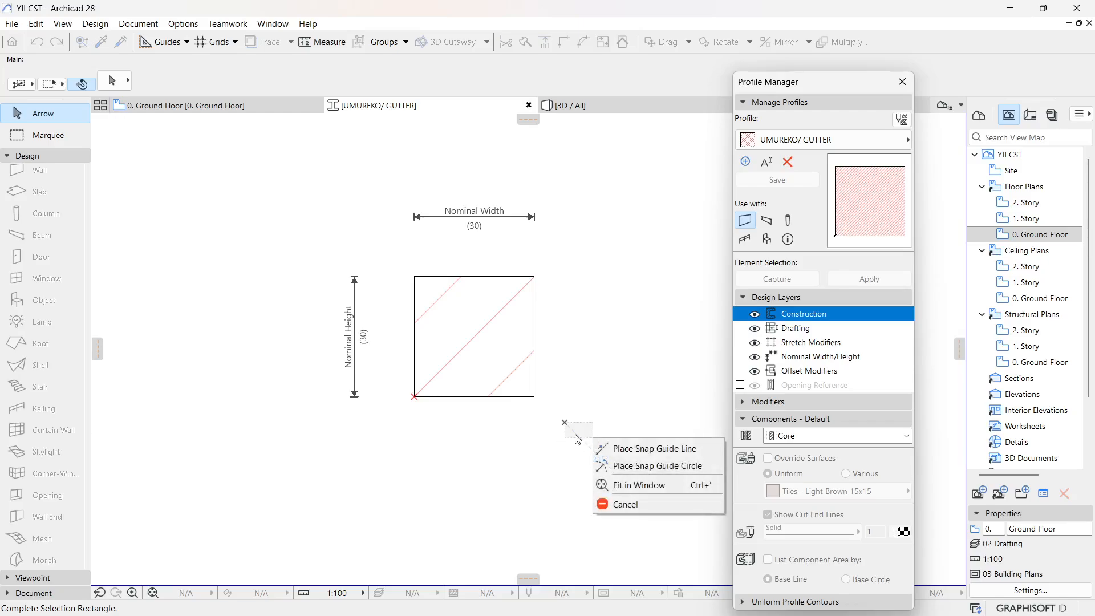
key("Escape")
right_click(552, 421)
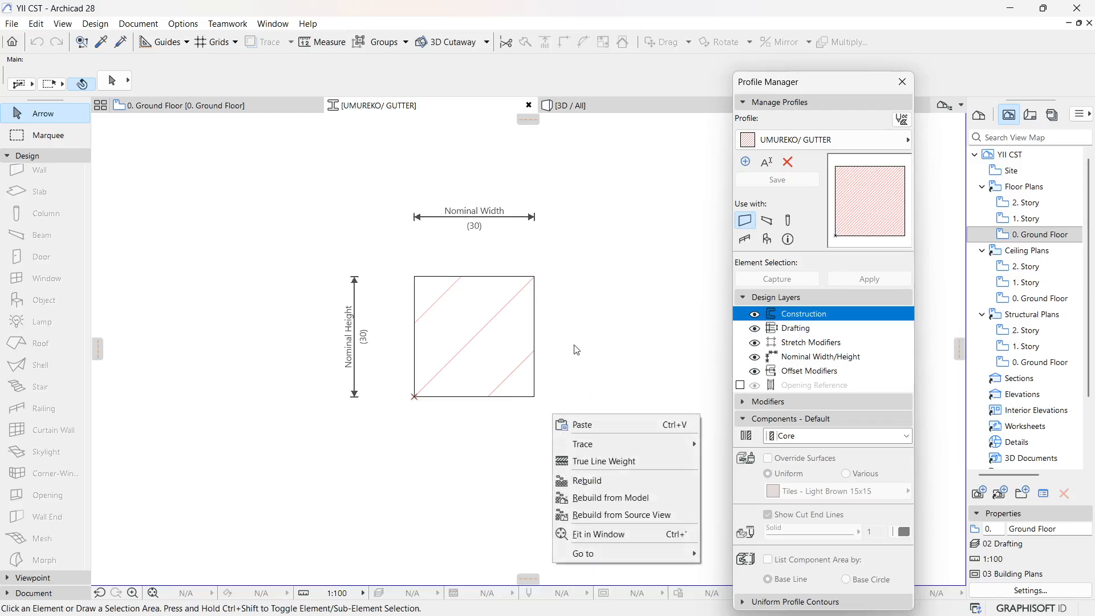
left_click(621, 417)
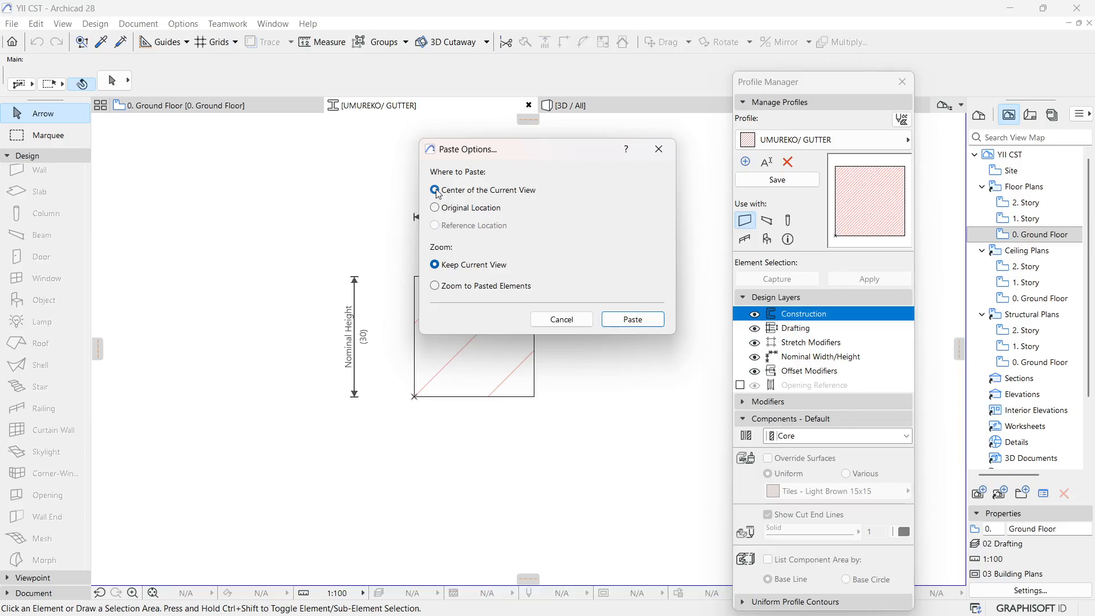
left_click(615, 320)
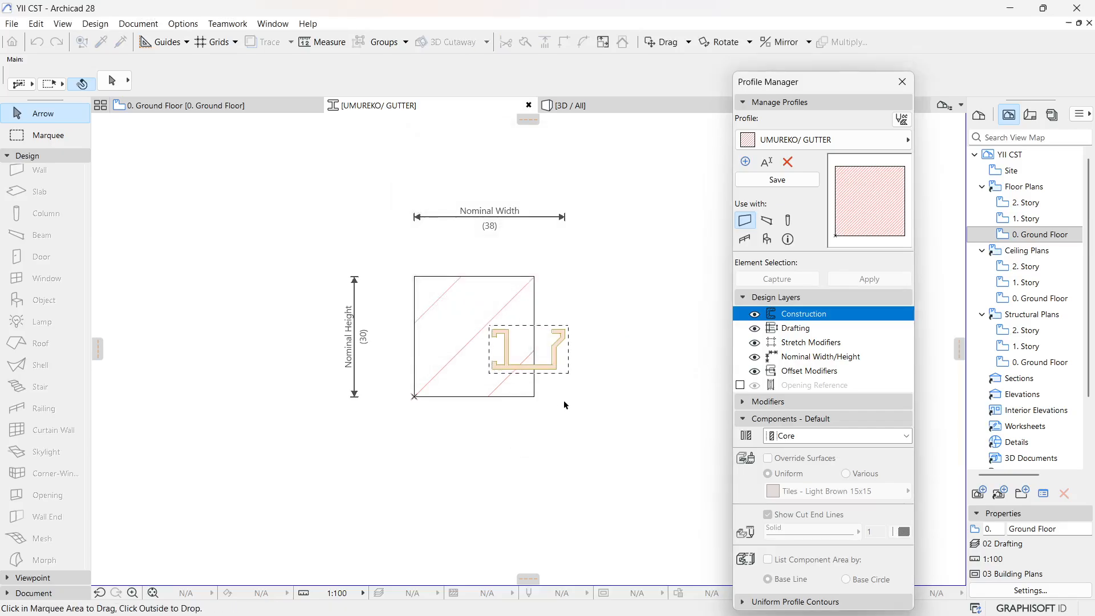
Step: Move the pasted gutter so its marquee's lower-right corner meets the profile origin, and place it there
left_click(568, 372)
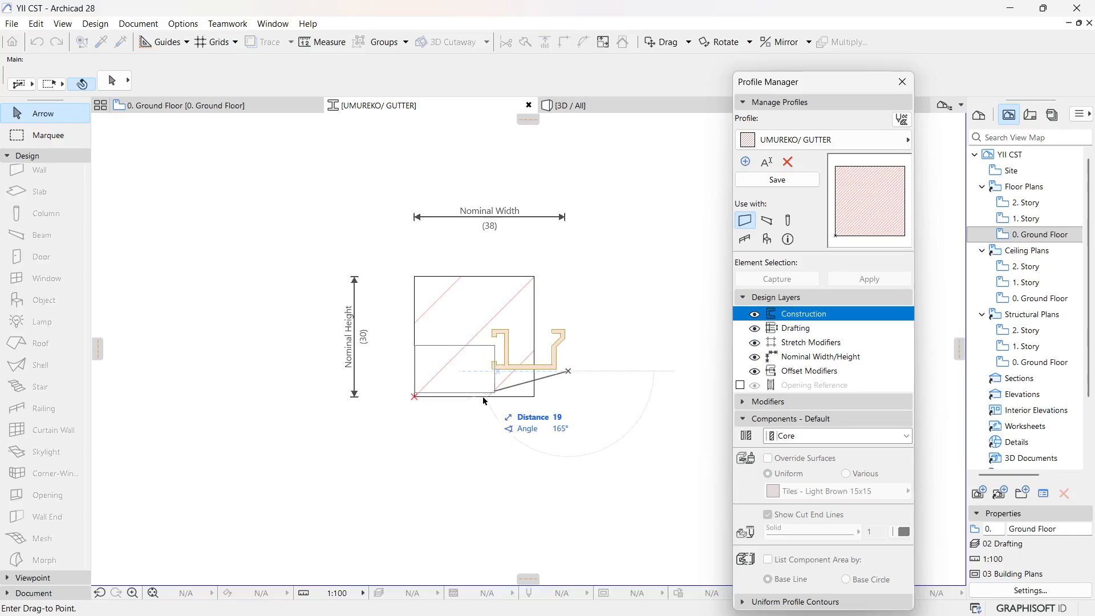
left_click(416, 397)
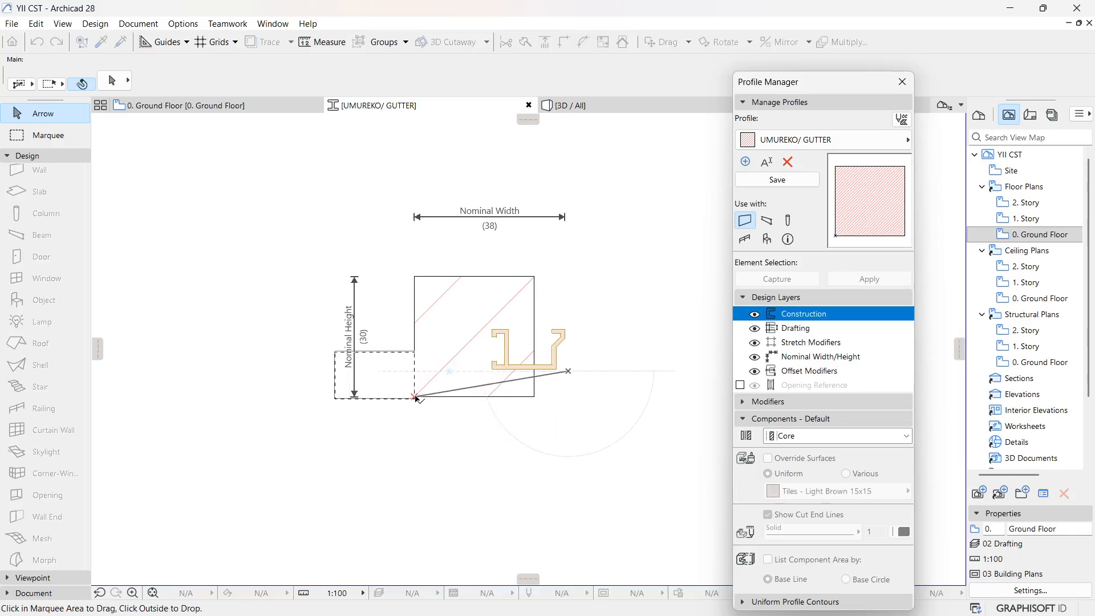
left_click(530, 453)
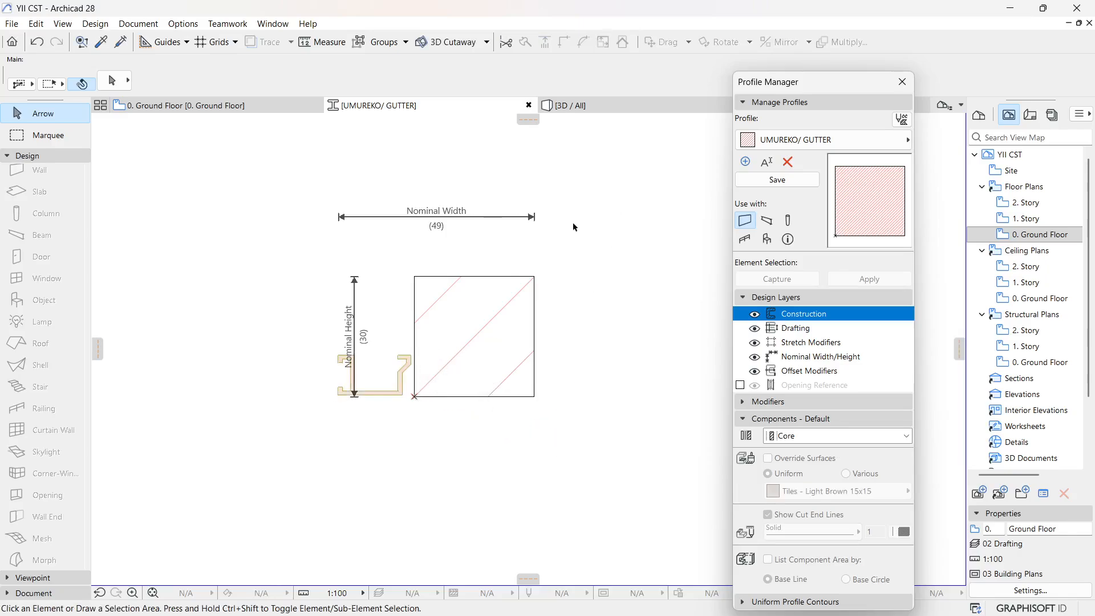
Step: Delete the default square brick fill from the profile
scroll(307, 388, "up", 4)
scroll(282, 374, "down", 4)
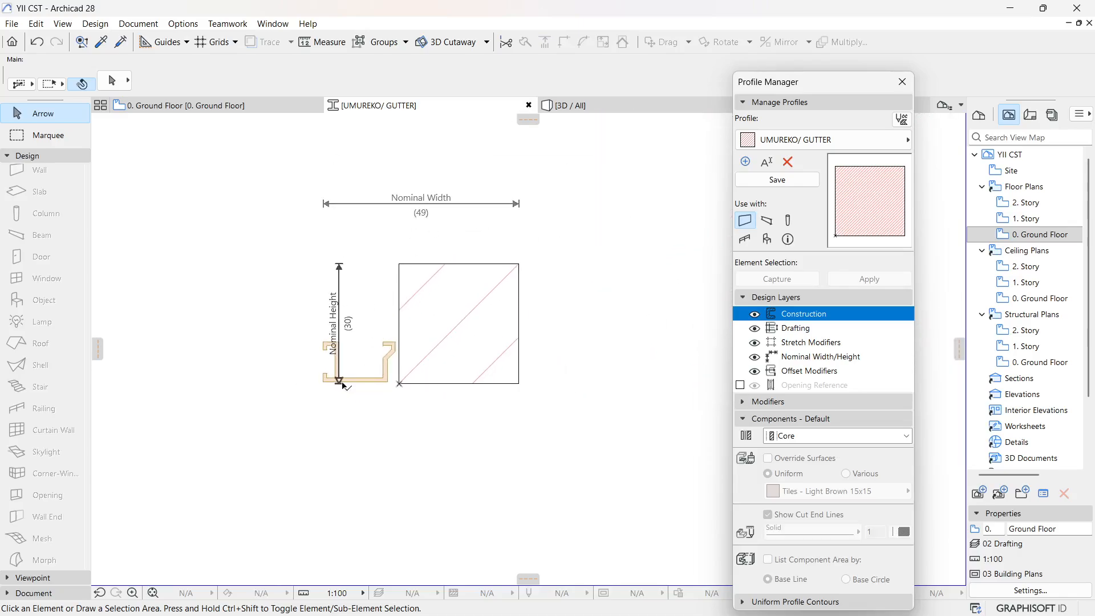
scroll(336, 381, "up", 1)
left_click(643, 178)
left_click(492, 391)
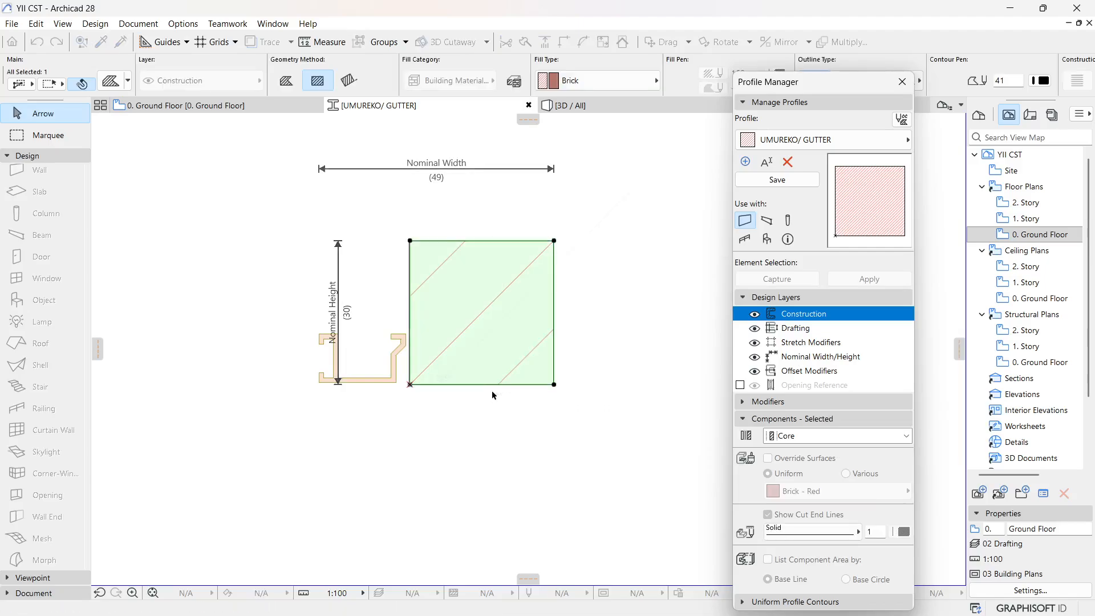
key("Delete")
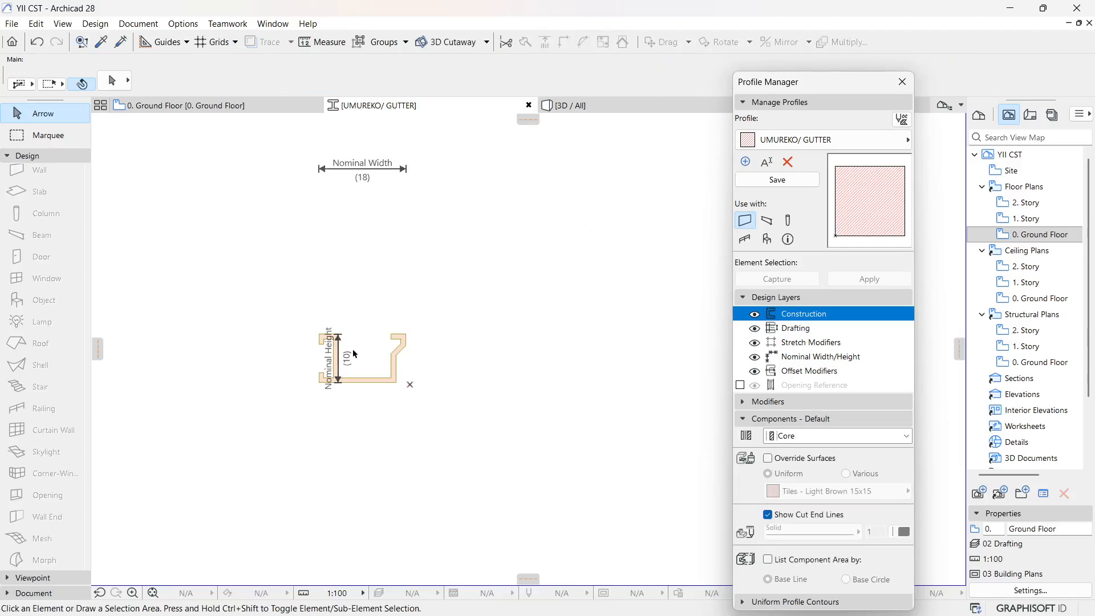
Step: Select all gutter pieces and move them so the base's lower-right outer corner lies on the profile origin
scroll(353, 348, "up", 4)
scroll(354, 342, "down", 2)
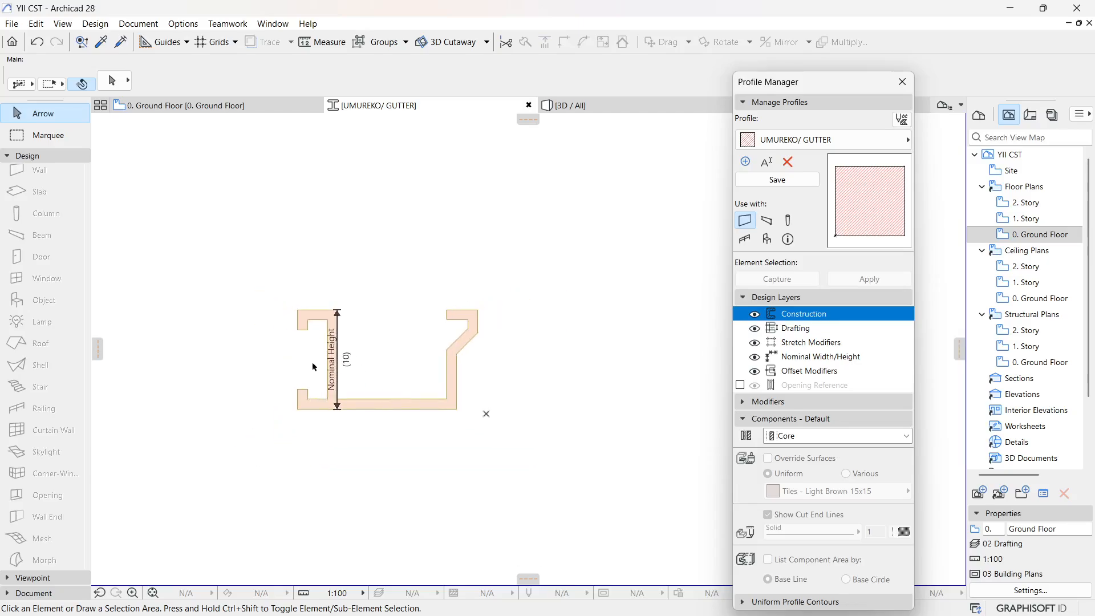
left_click(14, 138)
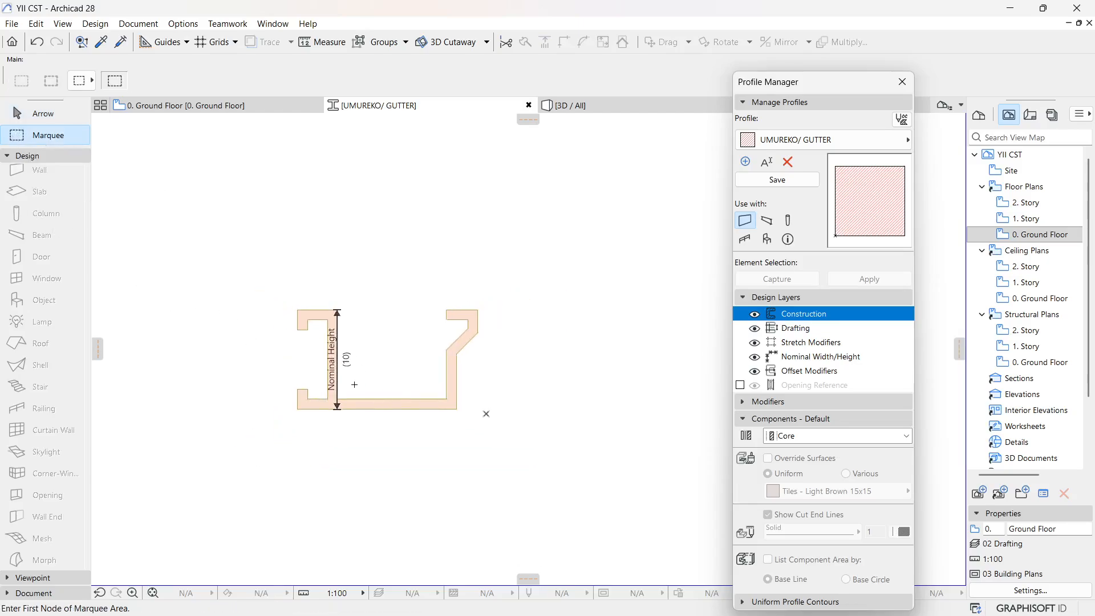
key("Escape")
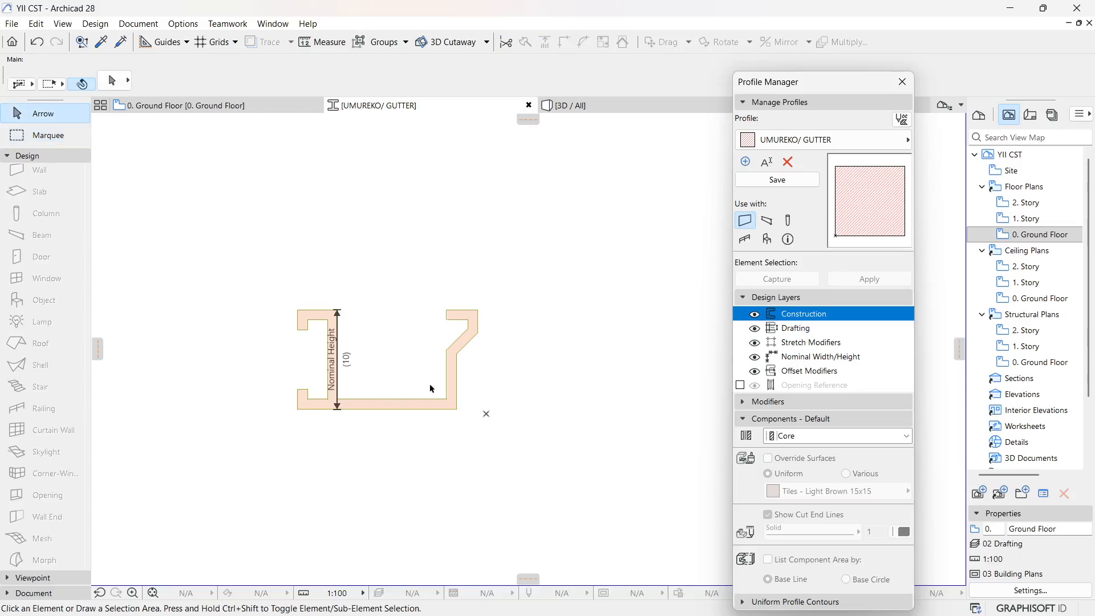
left_click_drag(576, 249, 271, 441)
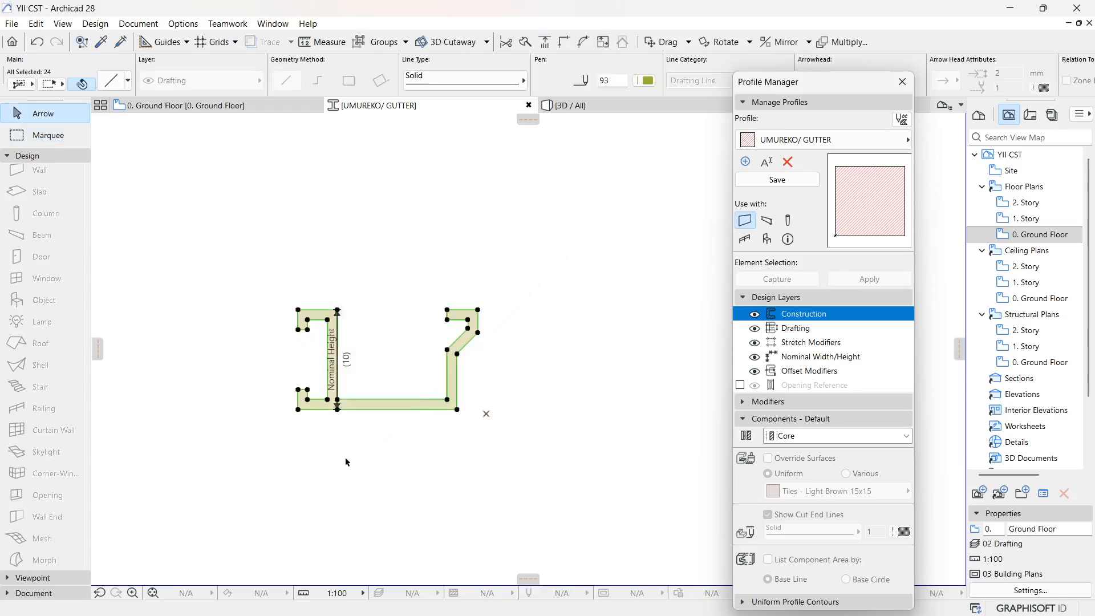
left_click(457, 410)
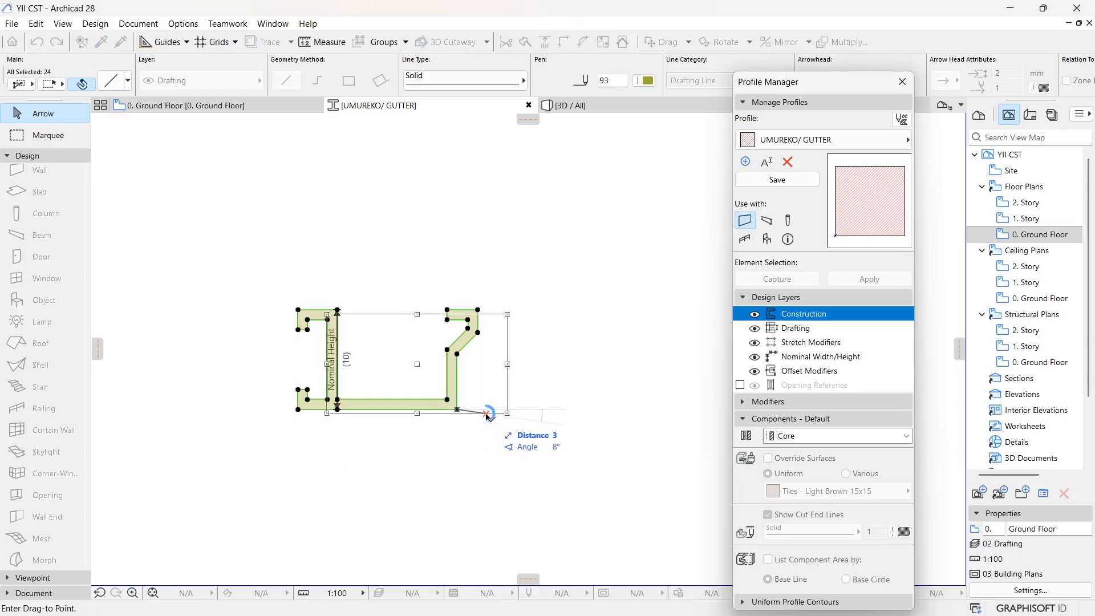
left_click(486, 414)
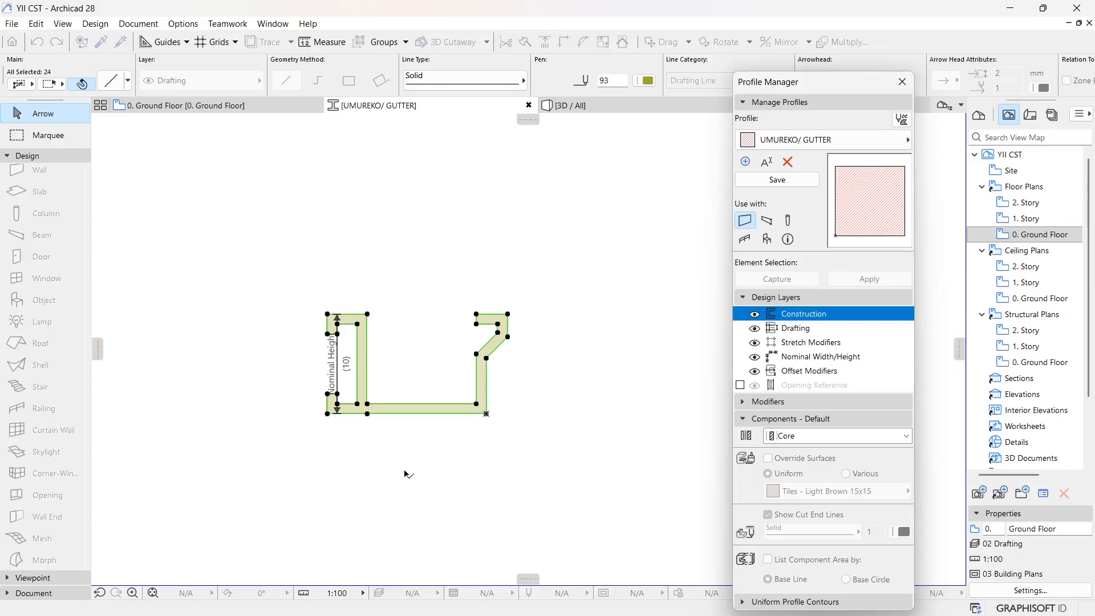
left_click(382, 494)
scroll(413, 408, "up", 5)
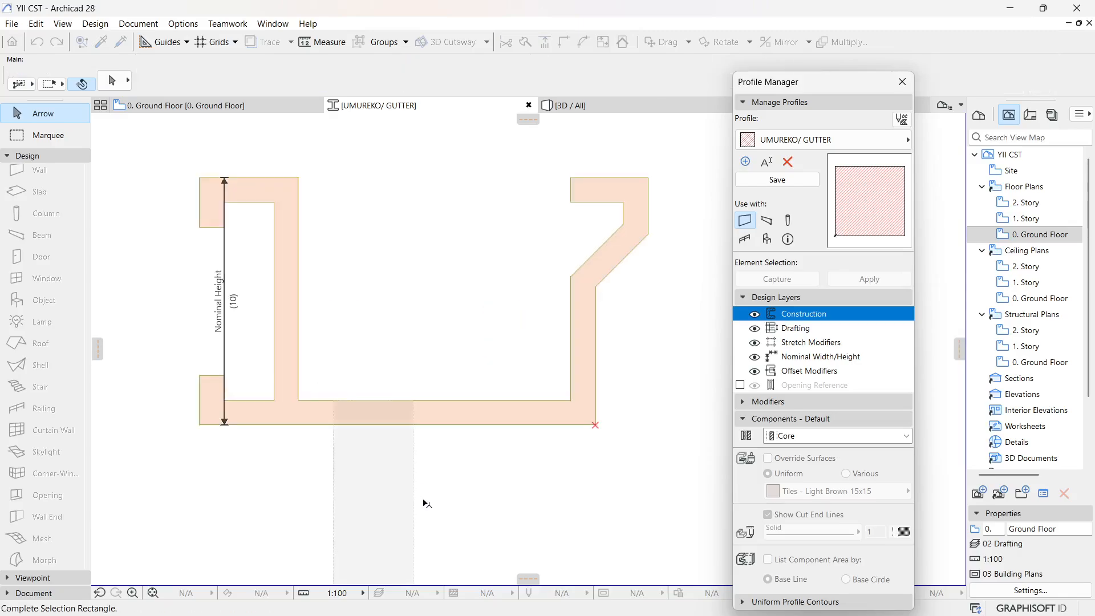
Step: Override the gutter profile component's surfaces uniformly with Metal - Brass
left_click(425, 465)
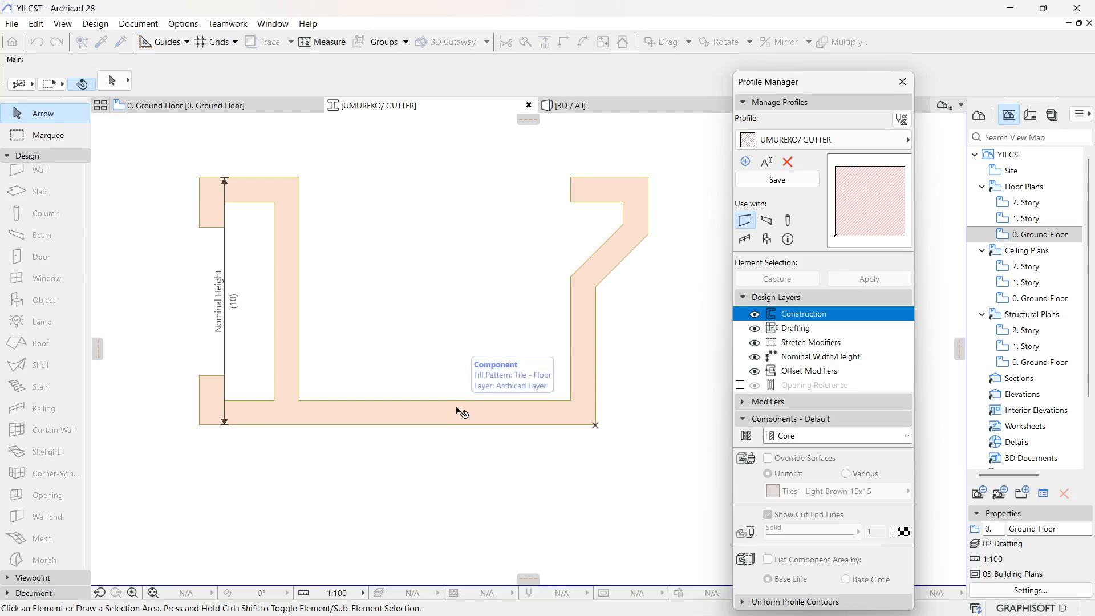
left_click(460, 411)
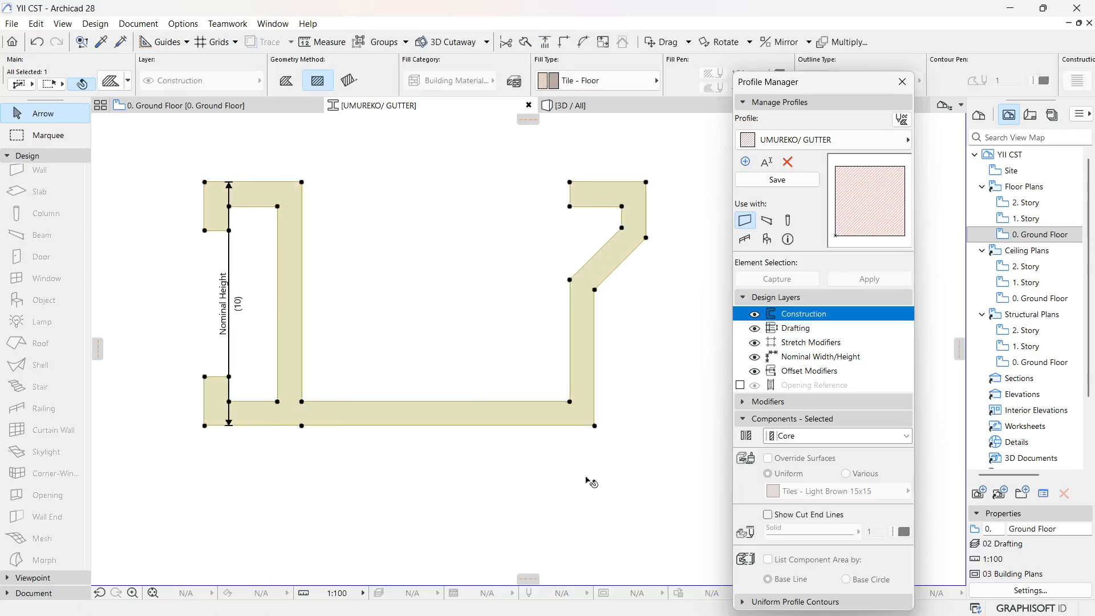
scroll(510, 465, "down", 3)
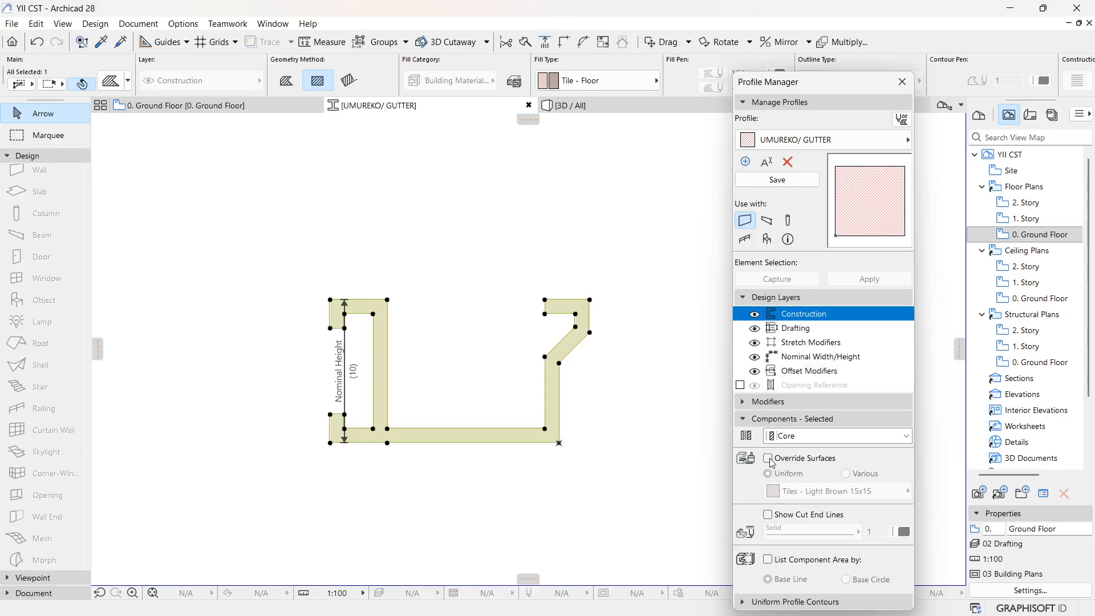
left_click(768, 458)
left_click(832, 492)
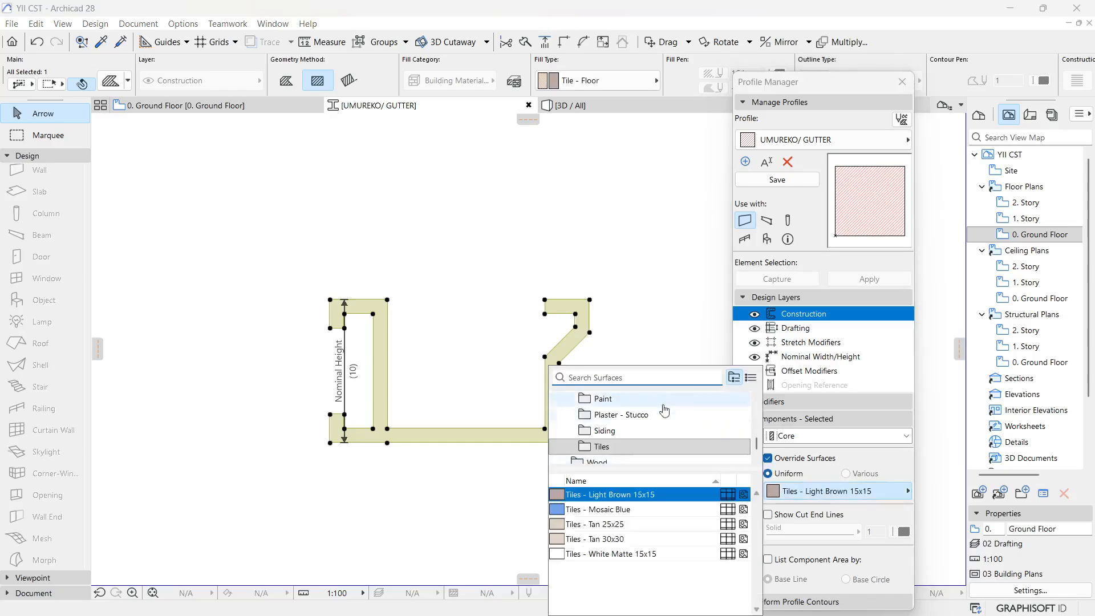
type("MET")
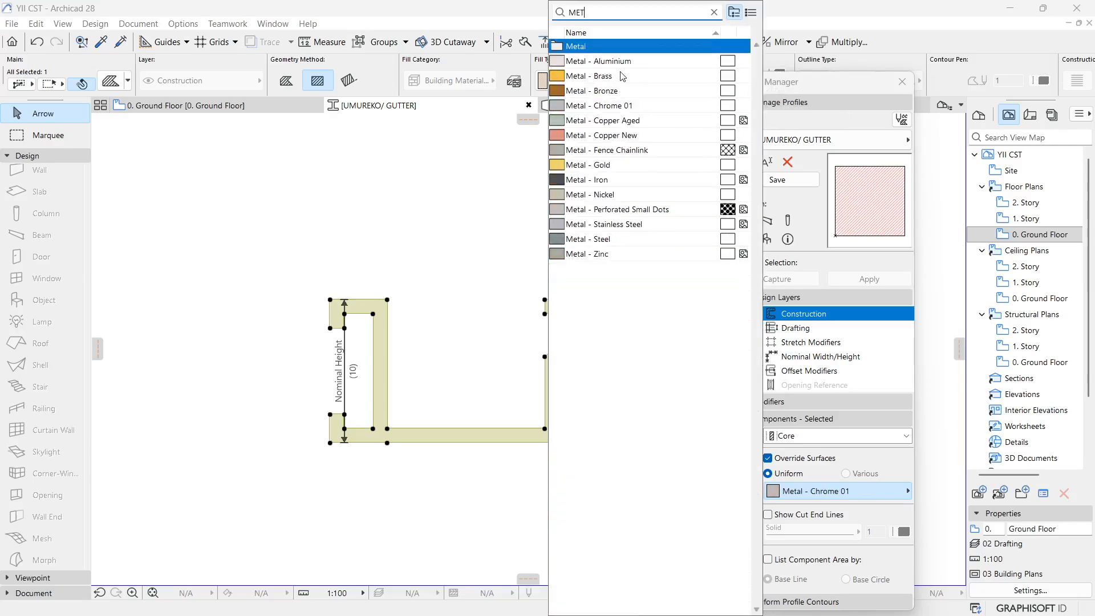
left_click(623, 76)
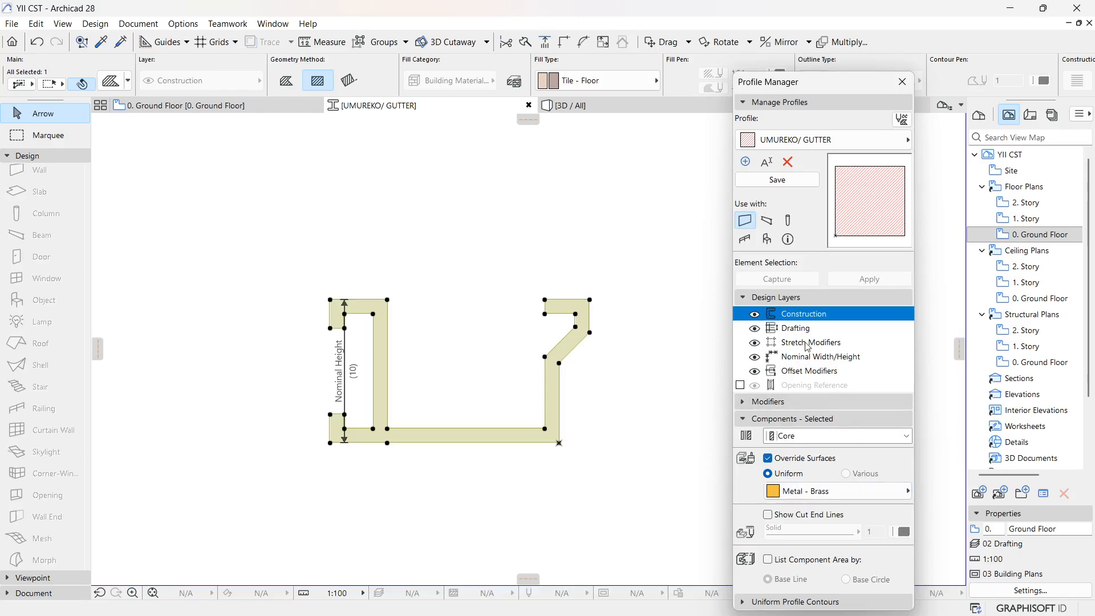
Step: Save the edited UMUREKO/ GUTTER profile, then close the Profile Manager and deselect the gutter on the floor plan
left_click(780, 182)
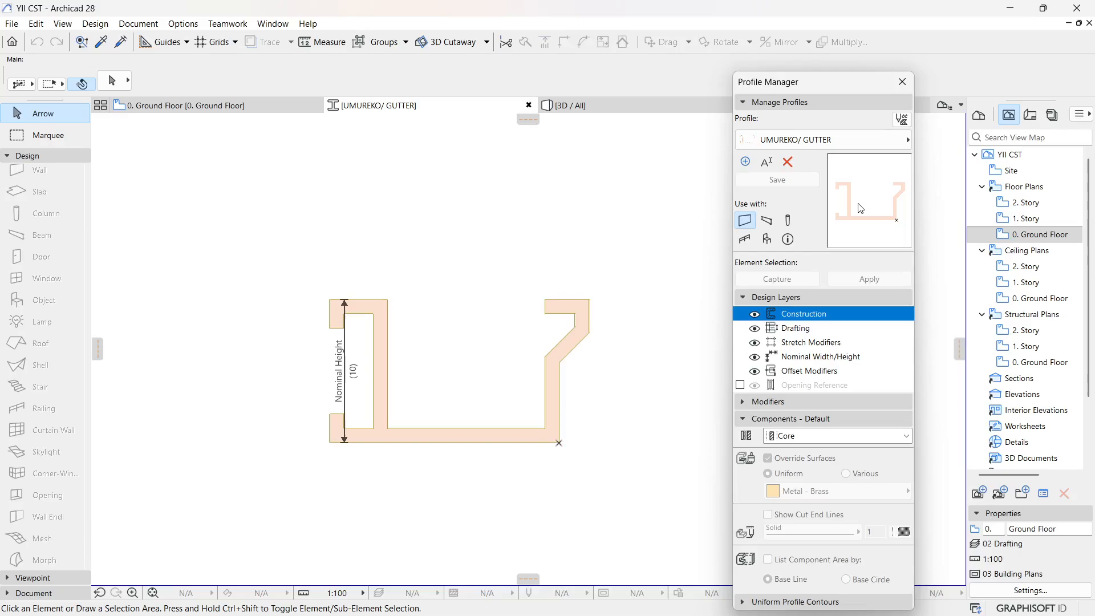
left_click(902, 82)
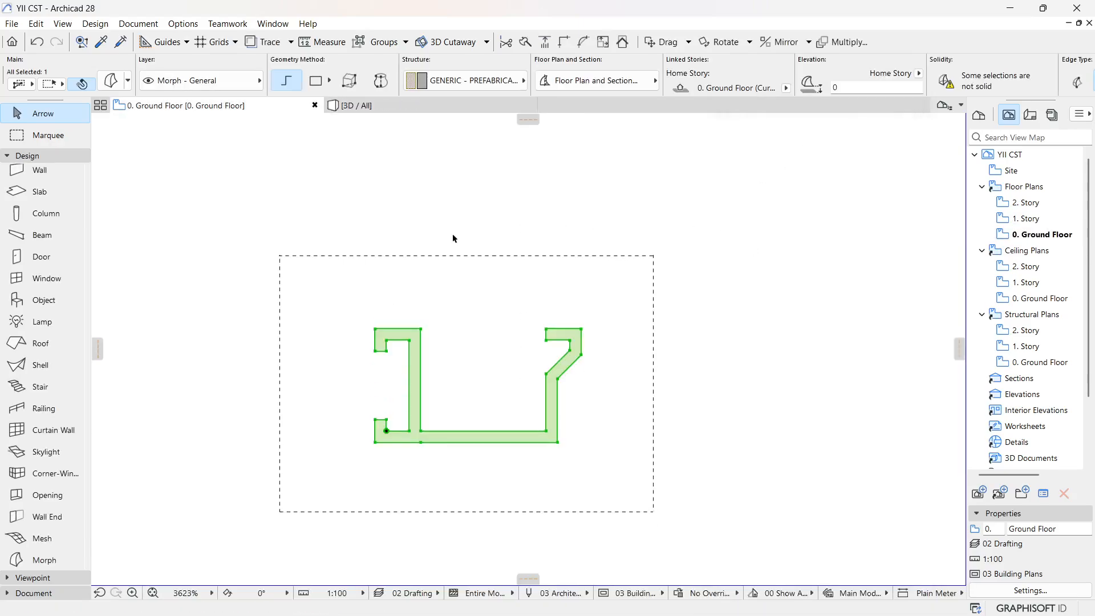
left_click(757, 319)
Step: Set the Wall tool's default structure to a complex profile using UMUREKO/ GUTTER
scroll(639, 344, "down", 3)
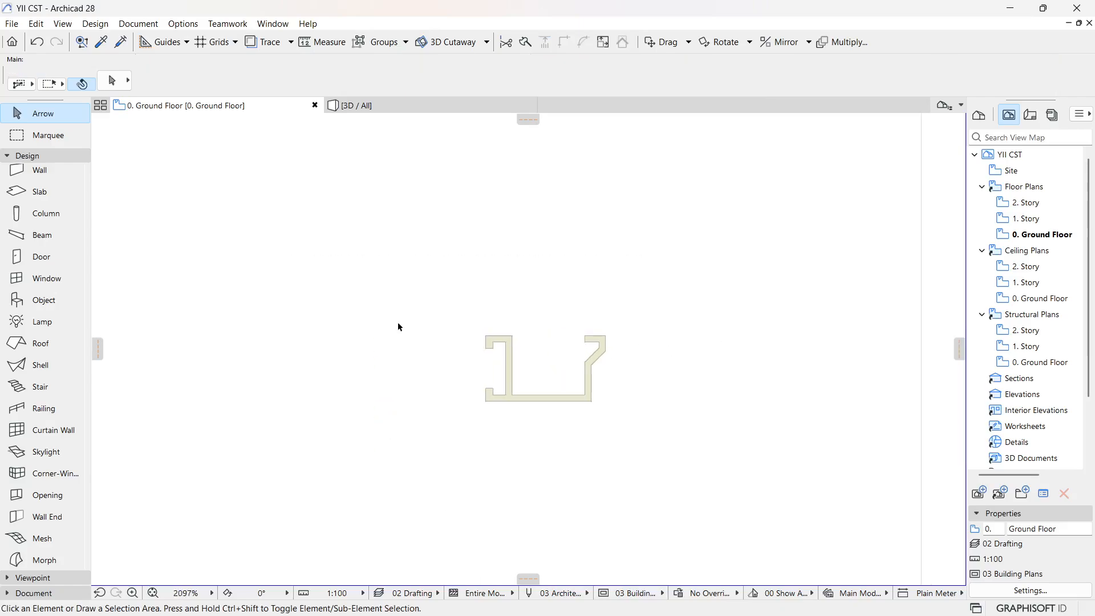
scroll(679, 322, "down", 20)
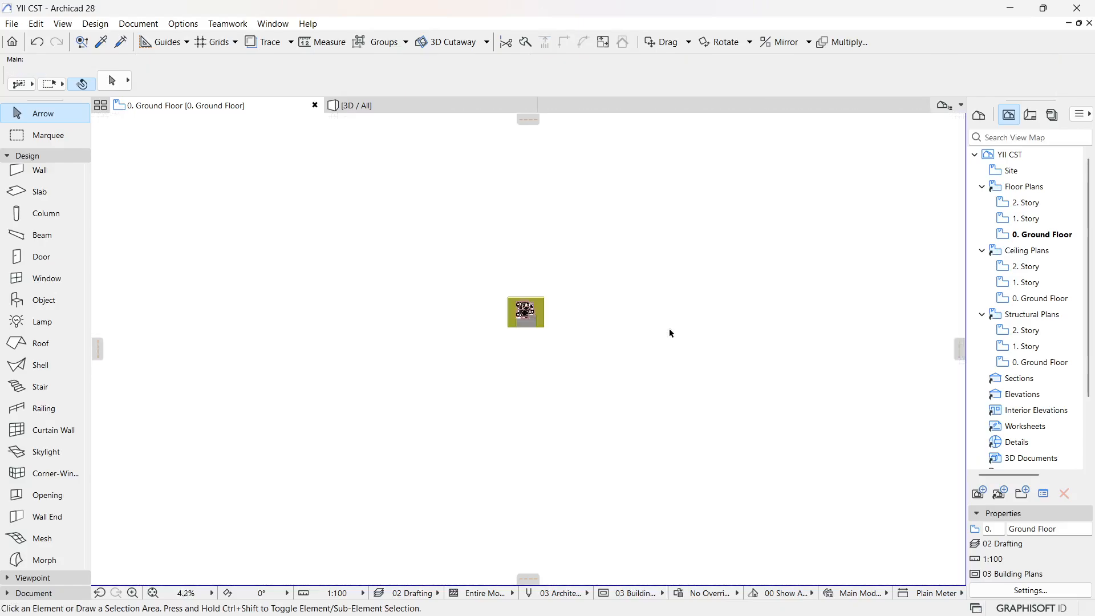
scroll(650, 332, "down", 3)
scroll(572, 318, "up", 15)
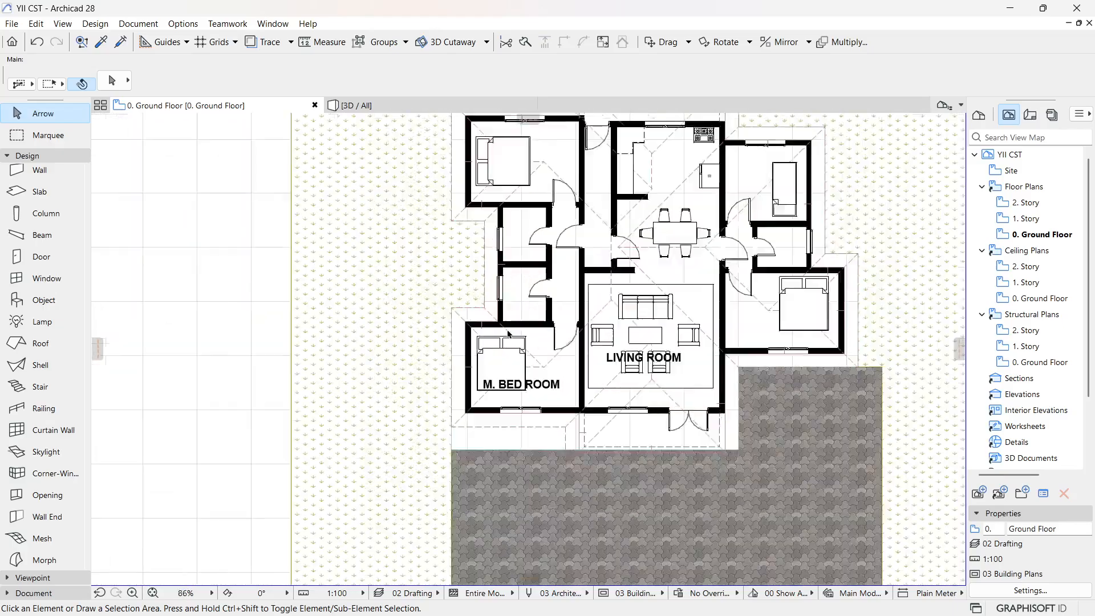
scroll(423, 397, "down", 3)
scroll(391, 361, "up", 2)
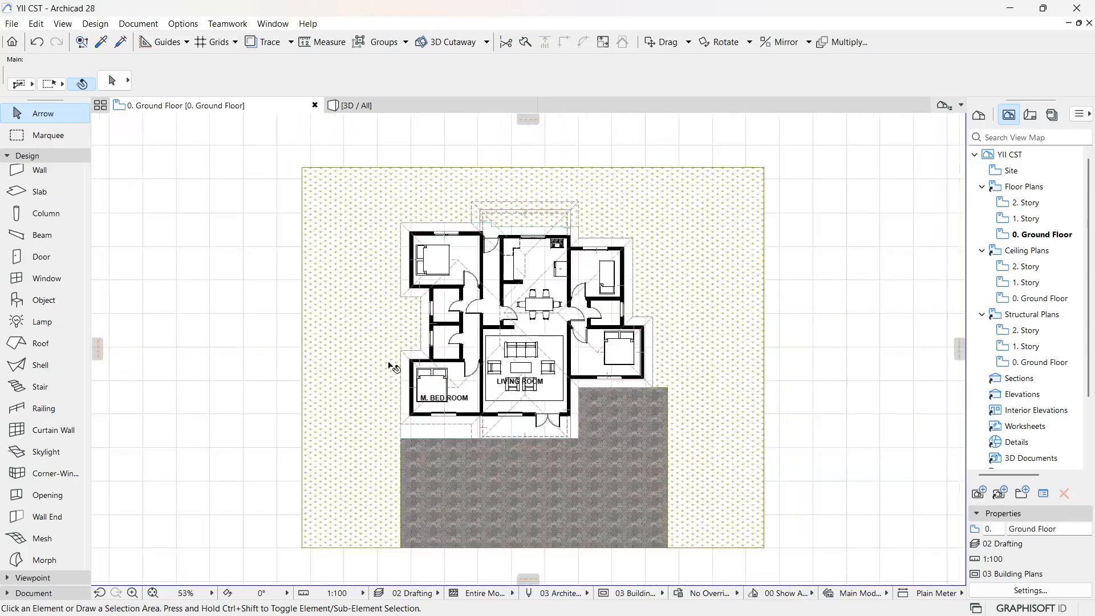
left_click(25, 172)
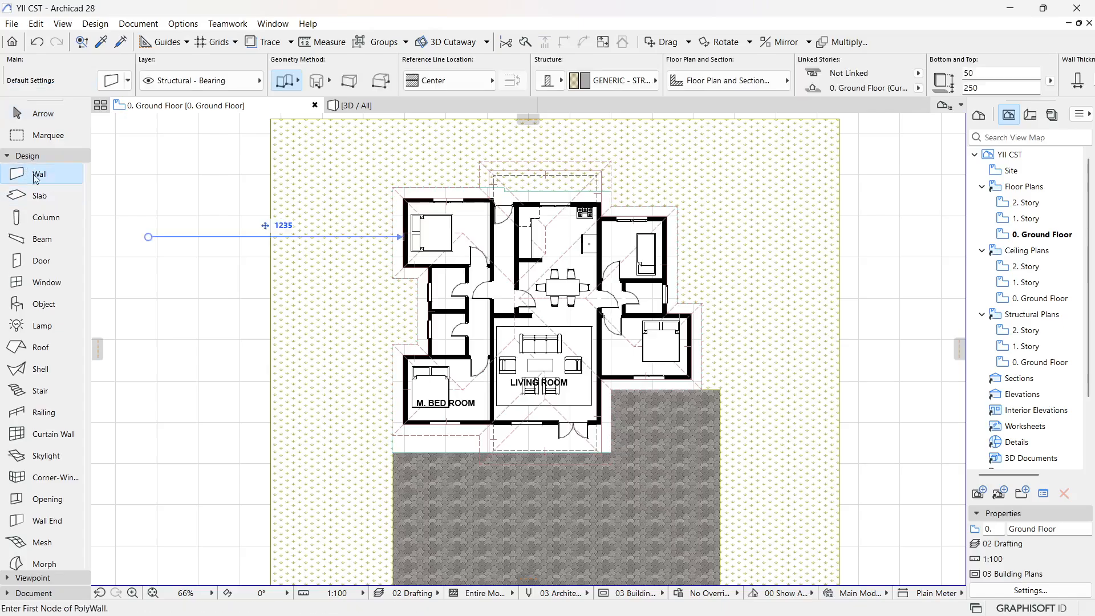
double_click(16, 172)
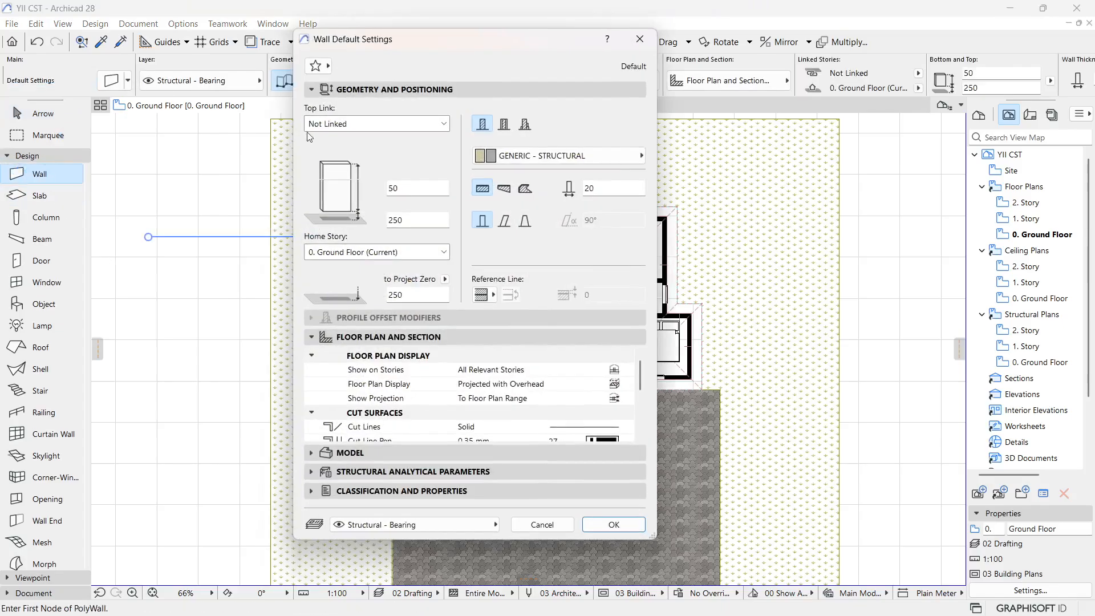
left_click(525, 125)
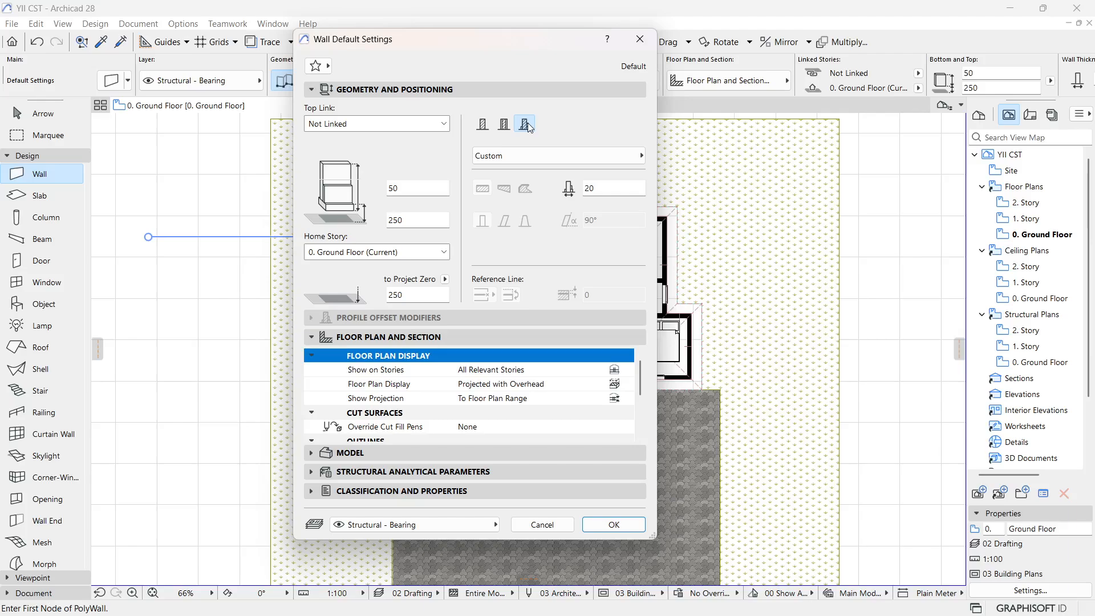
left_click(580, 155)
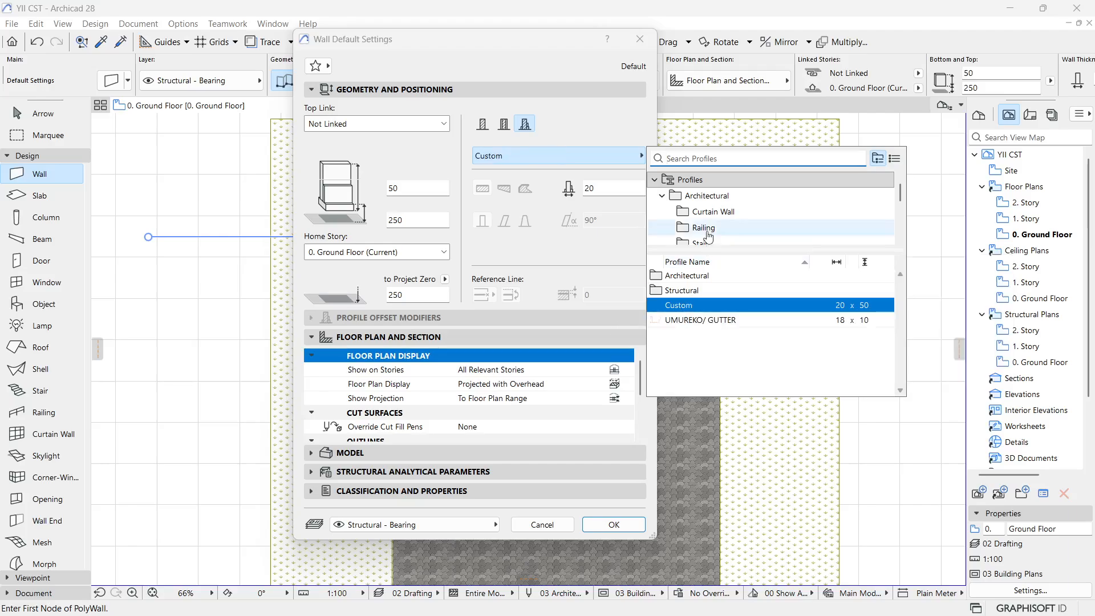
left_click(693, 185)
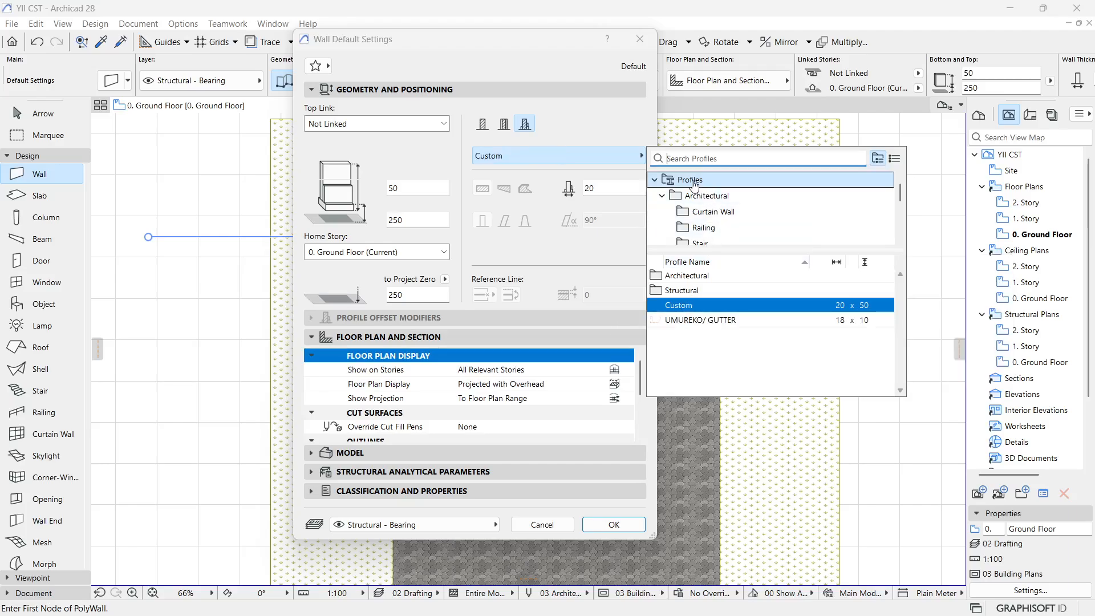
double_click(701, 320)
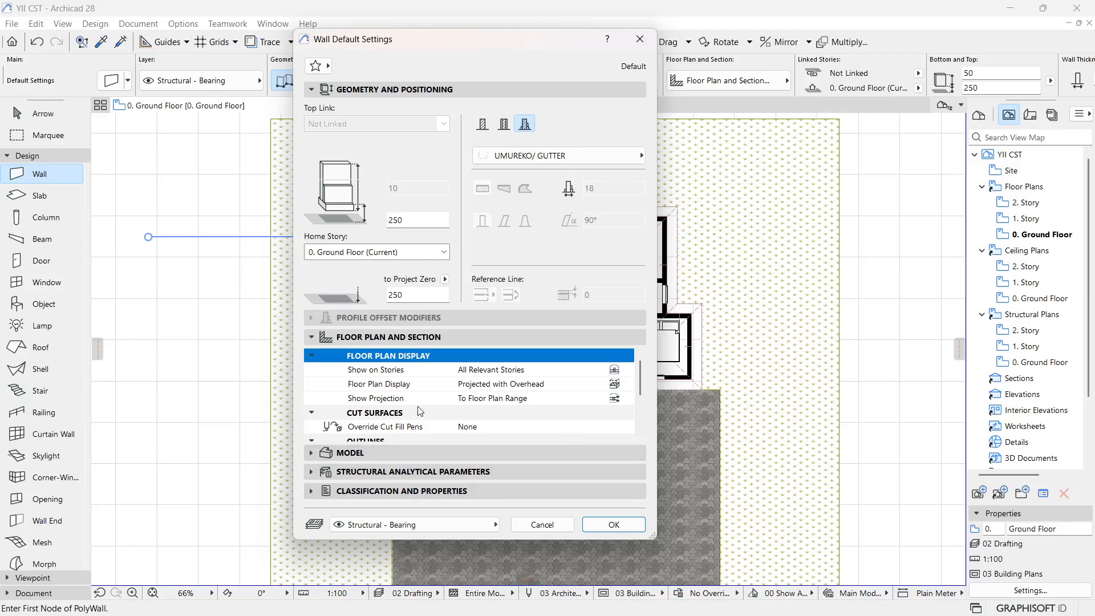
Step: Override the default wall's linked surfaces with Metal - Brass and accept the wall settings
left_click(347, 453)
left_click(316, 395)
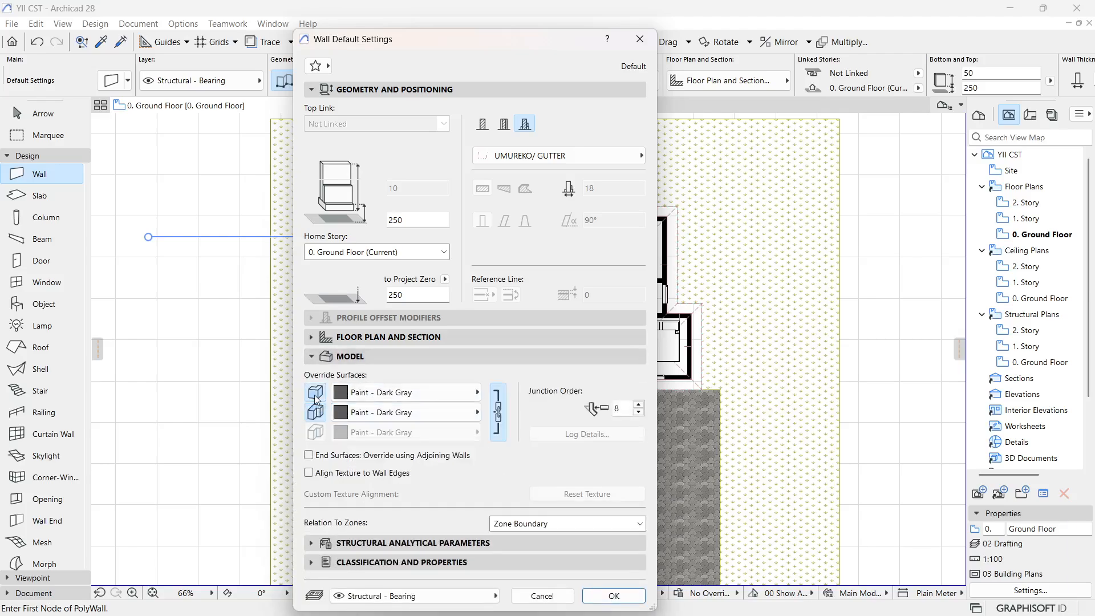
left_click(491, 421)
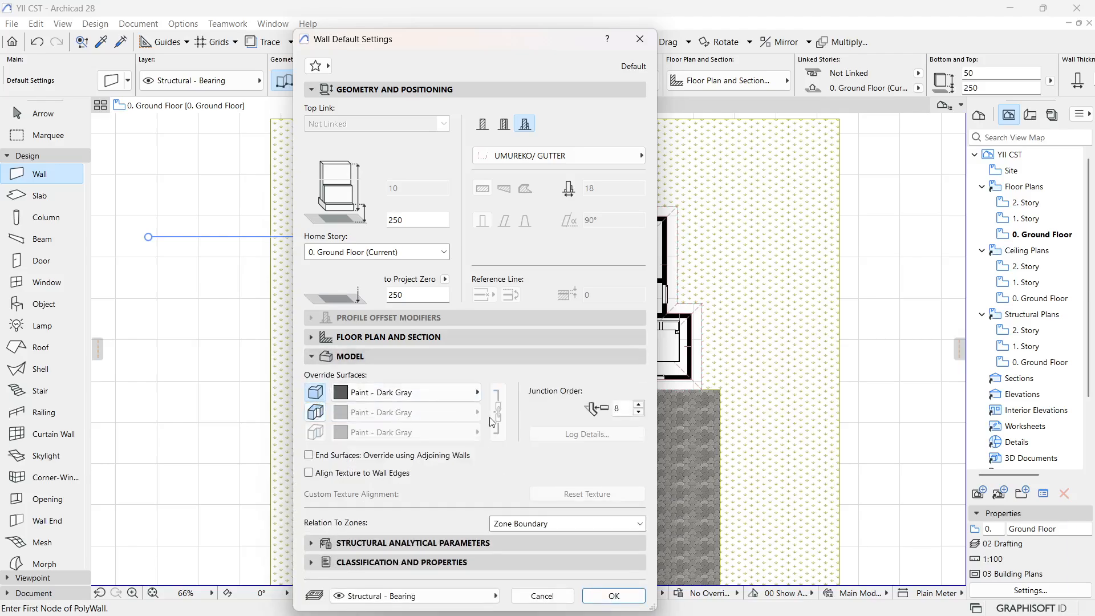
left_click(314, 413)
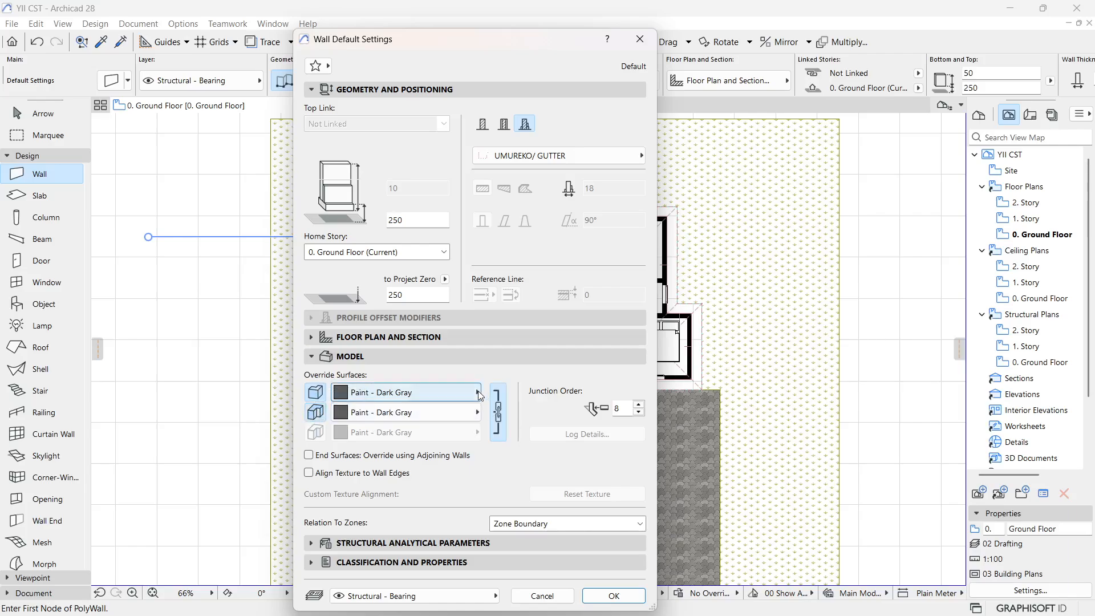
left_click(479, 393)
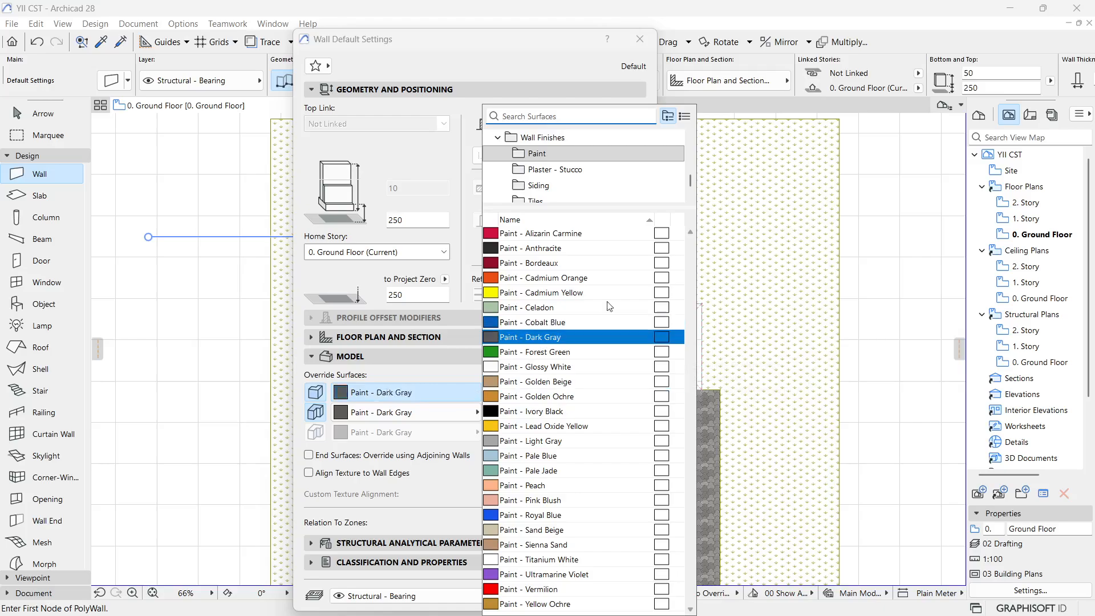
type("ME")
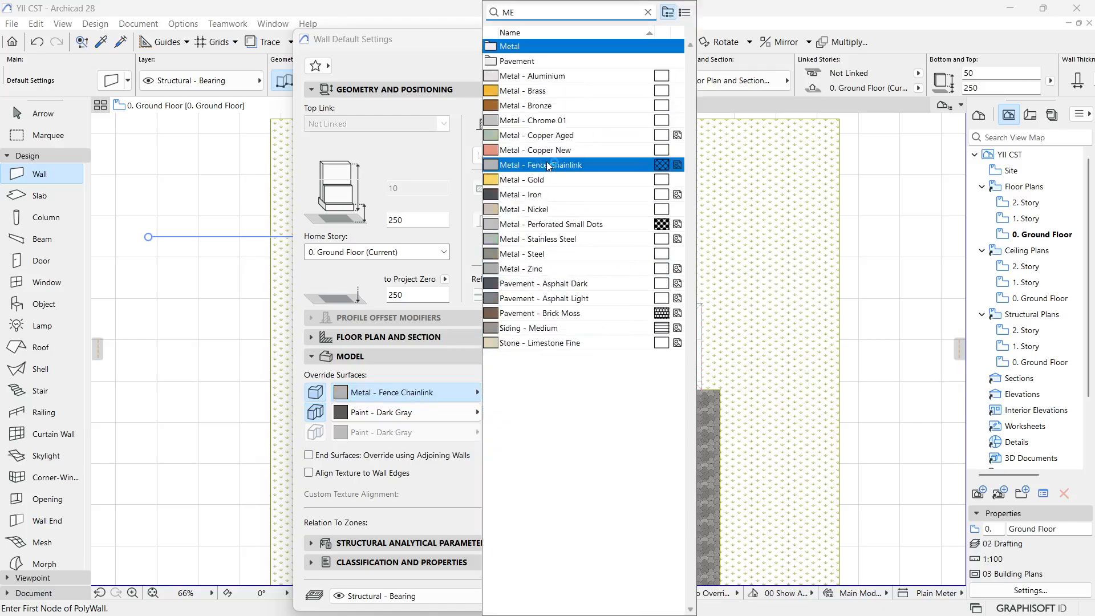
left_click(539, 95)
left_click(613, 595)
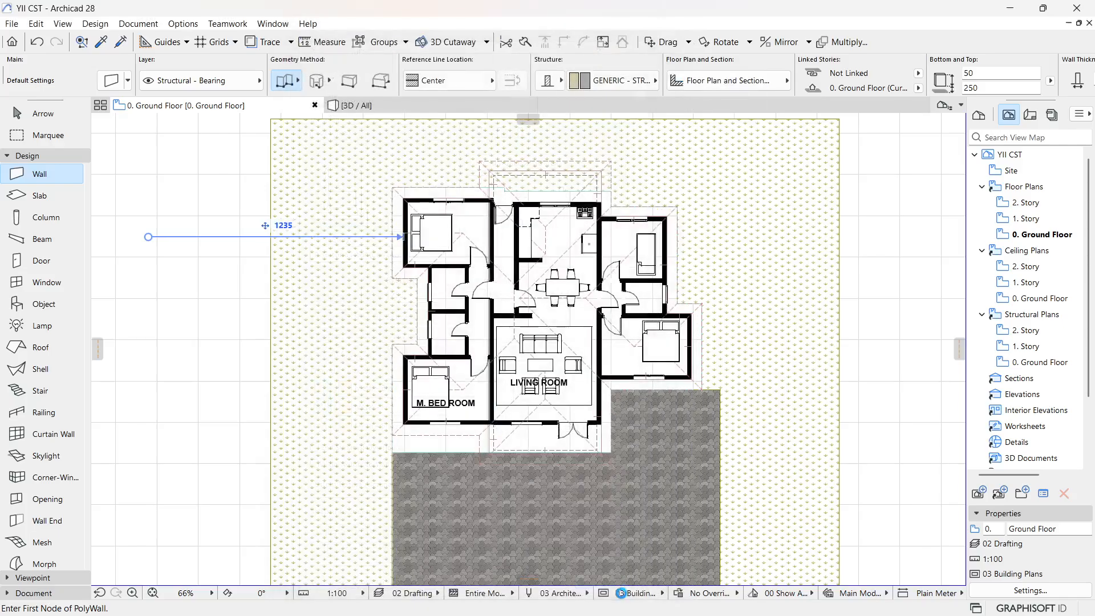
scroll(409, 466, "up", 5)
scroll(409, 466, "up", 4)
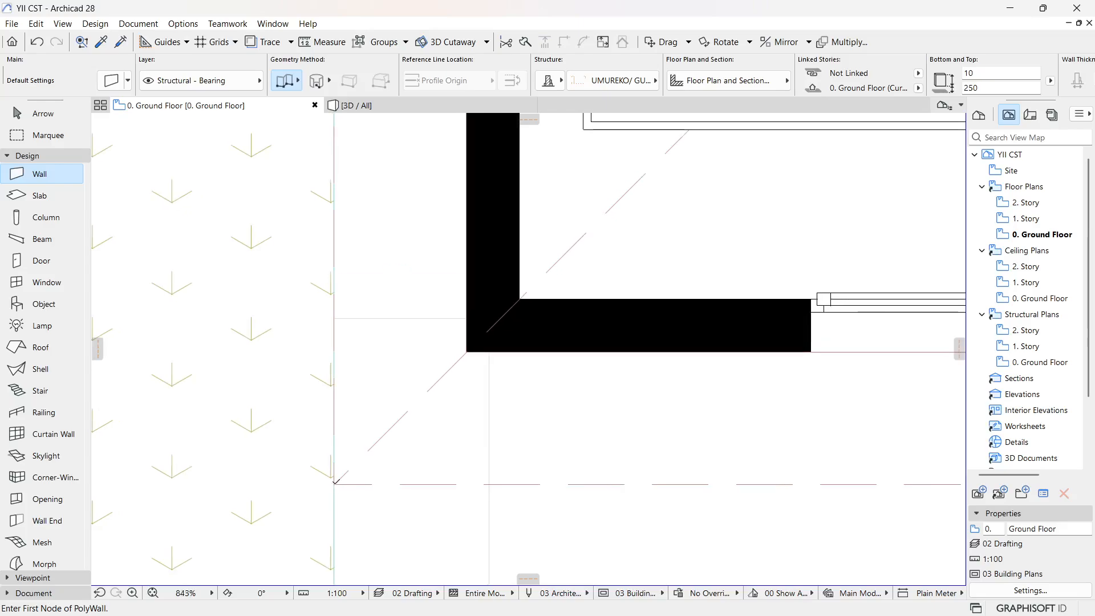
left_click(334, 484)
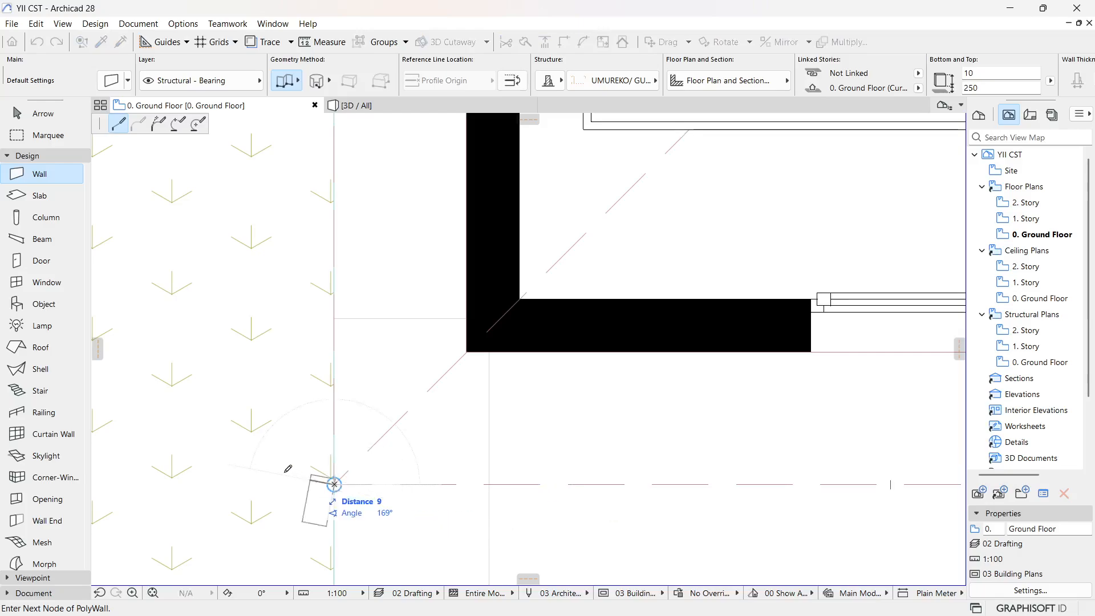
scroll(285, 468, "down", 5)
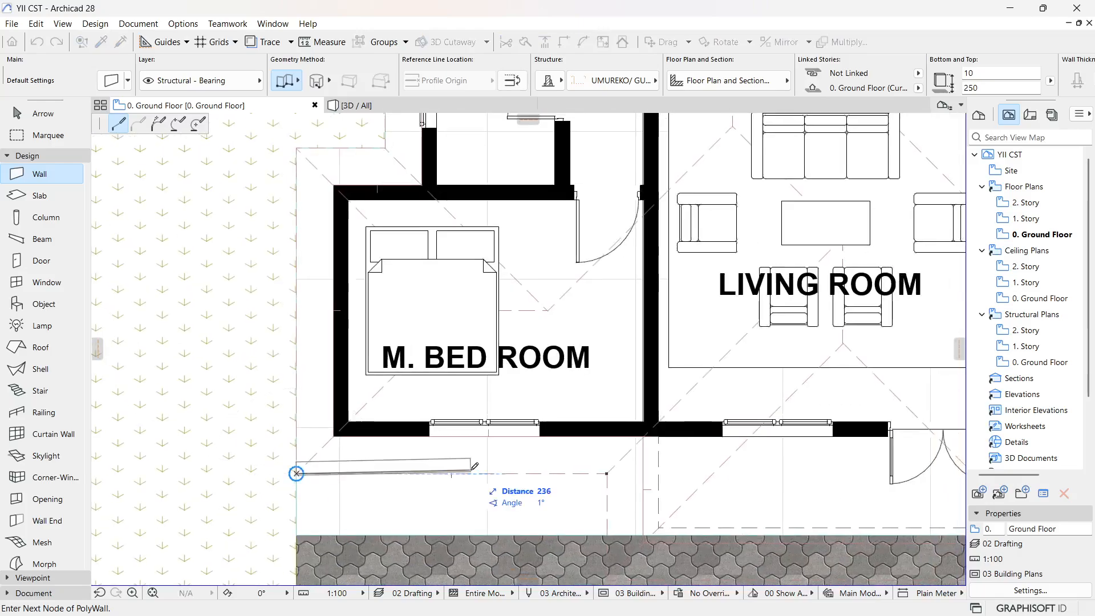
scroll(450, 456, "down", 4)
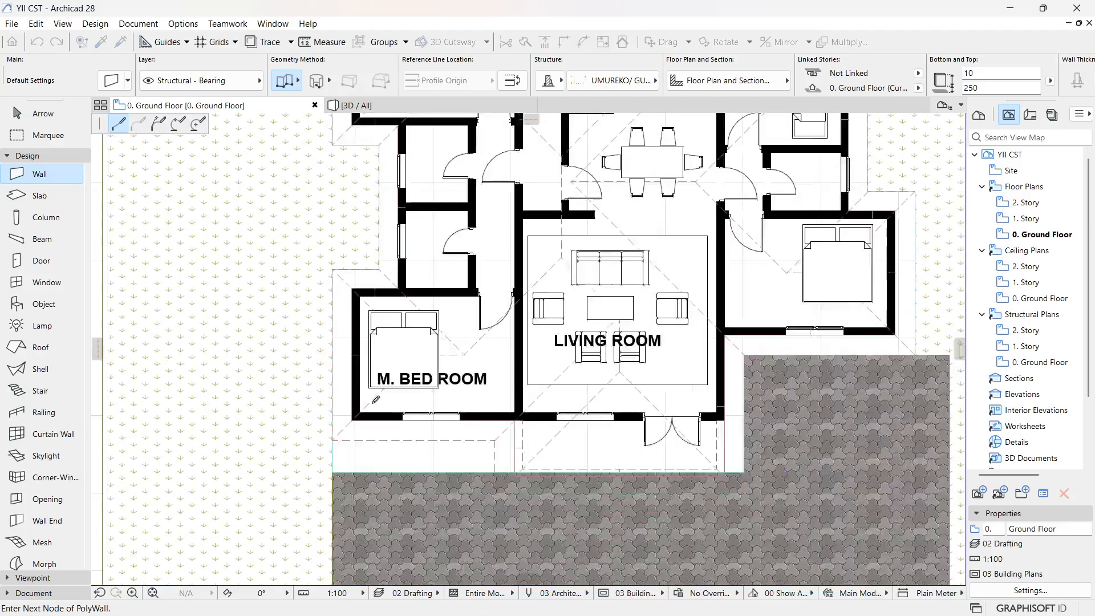
scroll(463, 439, "up", 3)
scroll(463, 439, "up", 5)
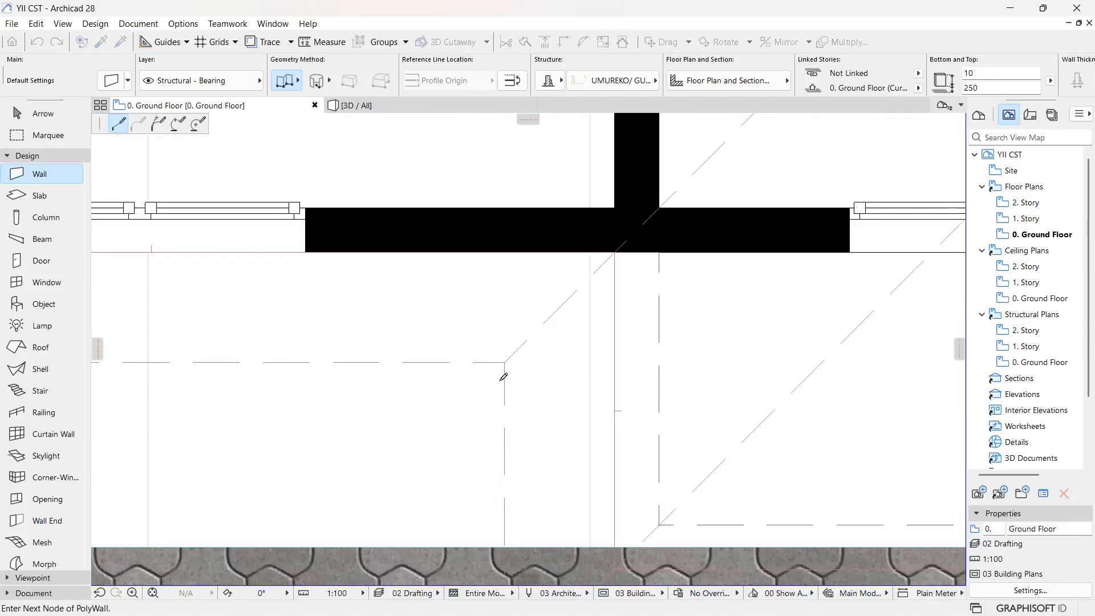
left_click(509, 360)
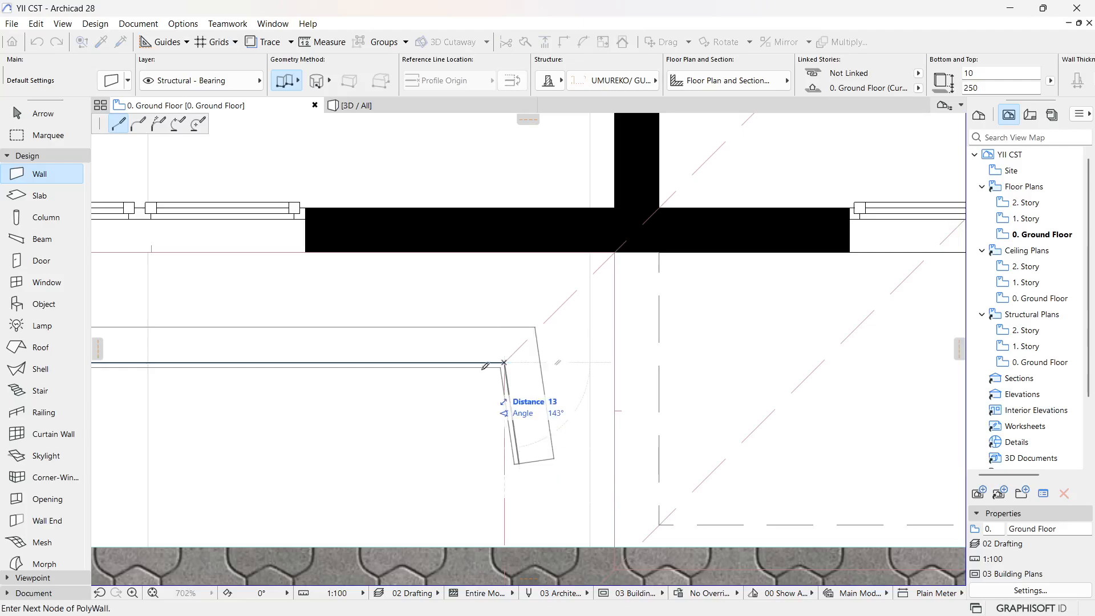
scroll(502, 325, "down", 3)
scroll(501, 470, "up", 6)
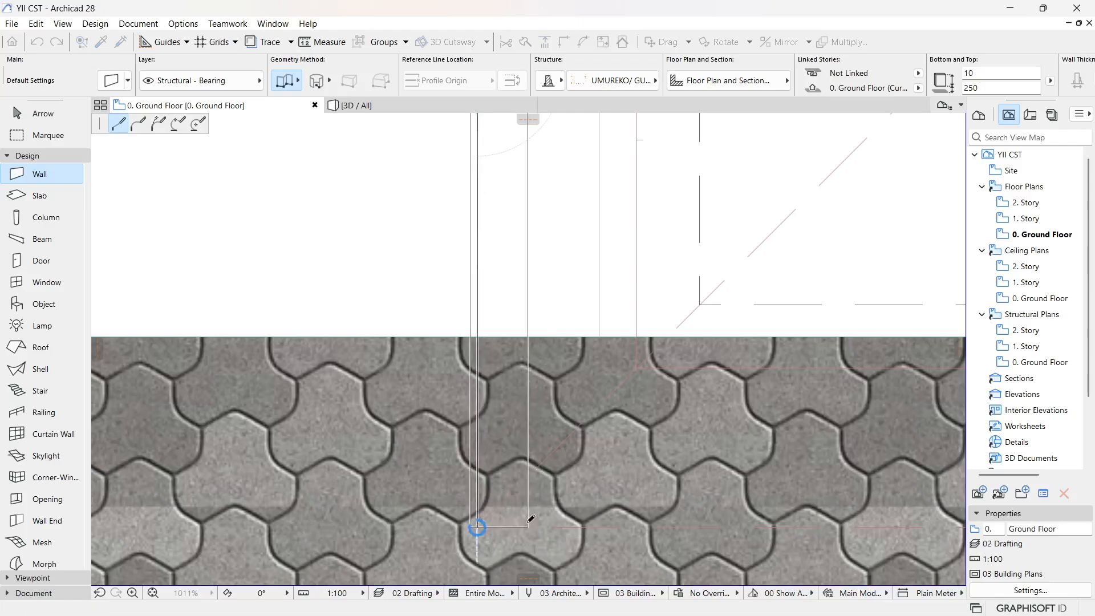
scroll(453, 496, "down", 5)
scroll(360, 483, "down", 4)
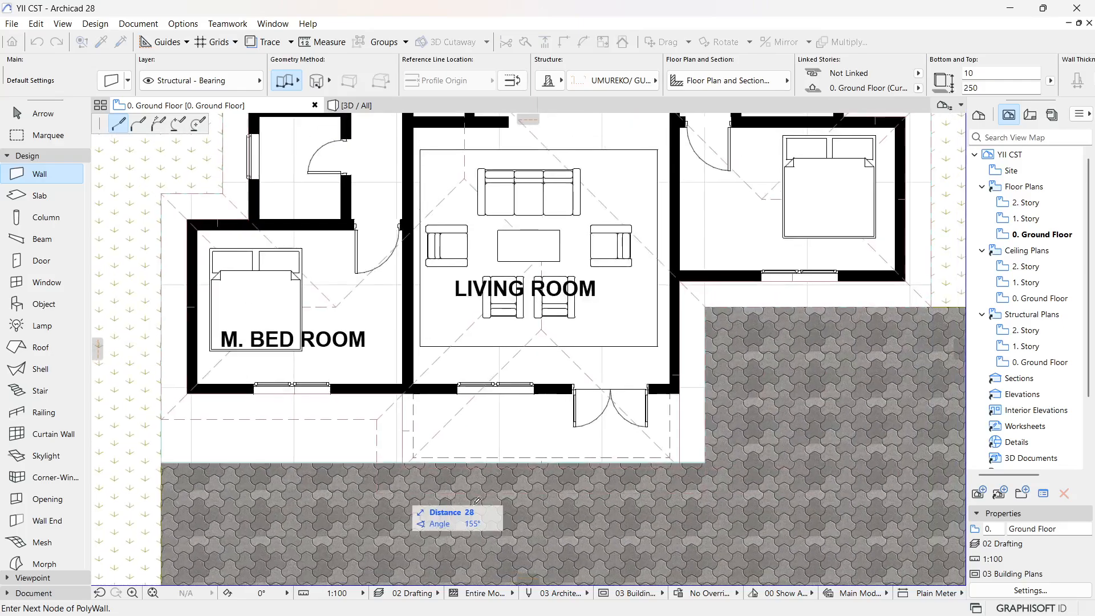
scroll(709, 482, "up", 4)
scroll(709, 483, "up", 2)
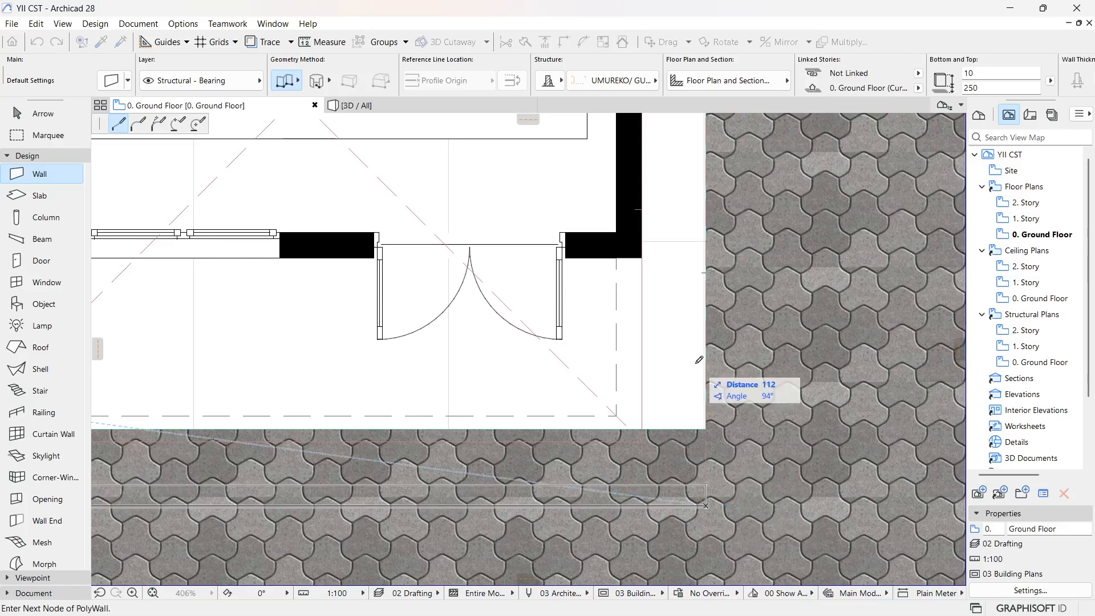
scroll(707, 508, "down", 2)
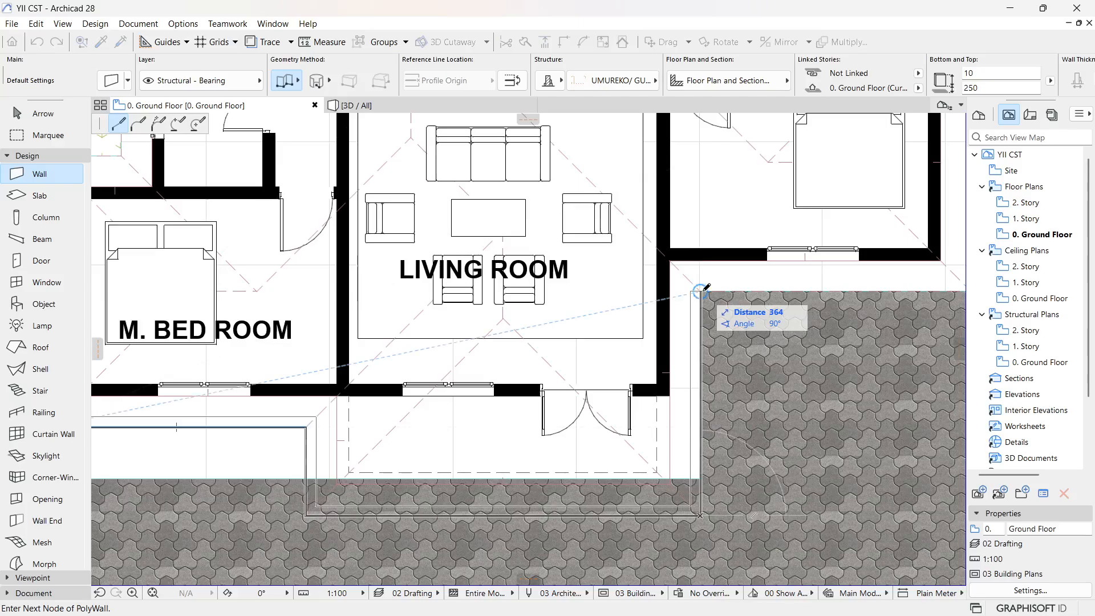
key("Escape")
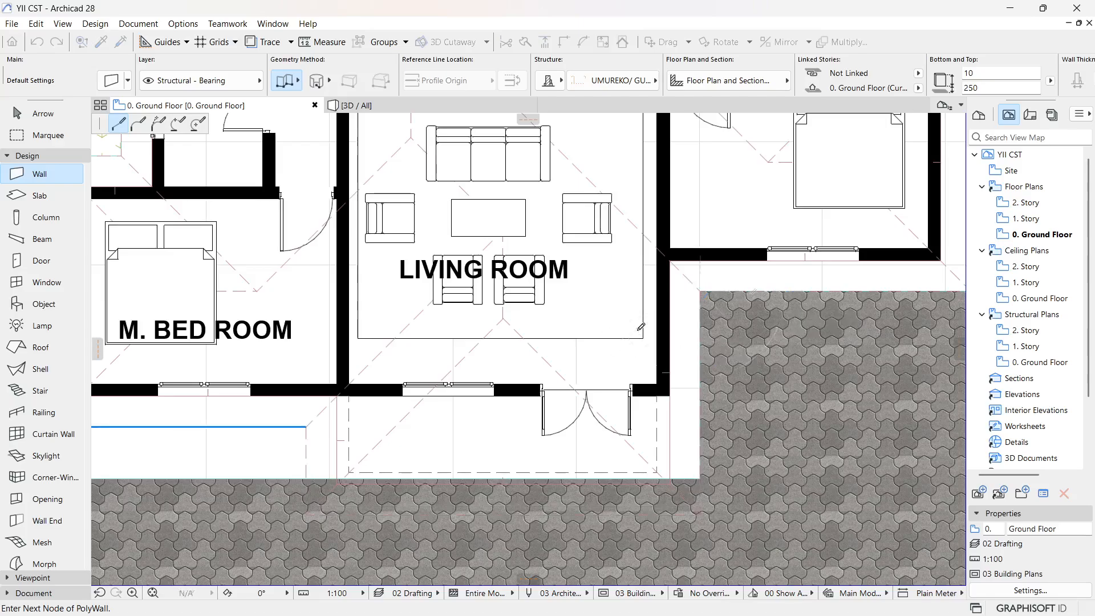
Step: Continue the gutter polywall along the eaves around the front bedroom beside the living room, ending at the roof's inner corner behind it
scroll(640, 327, "down", 3)
scroll(735, 314, "up", 6)
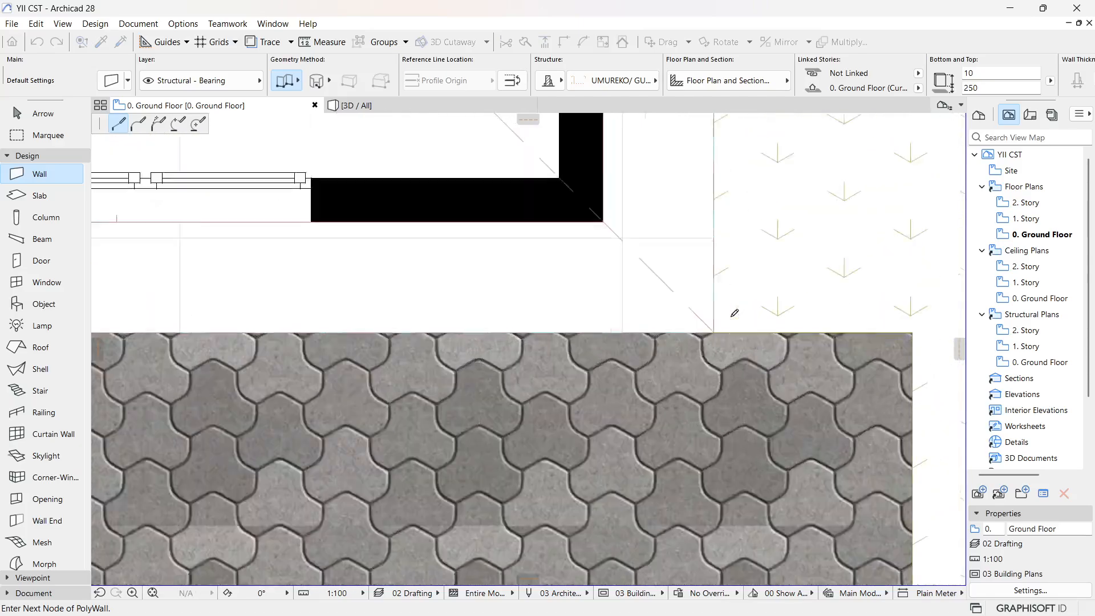
scroll(735, 314, "up", 2)
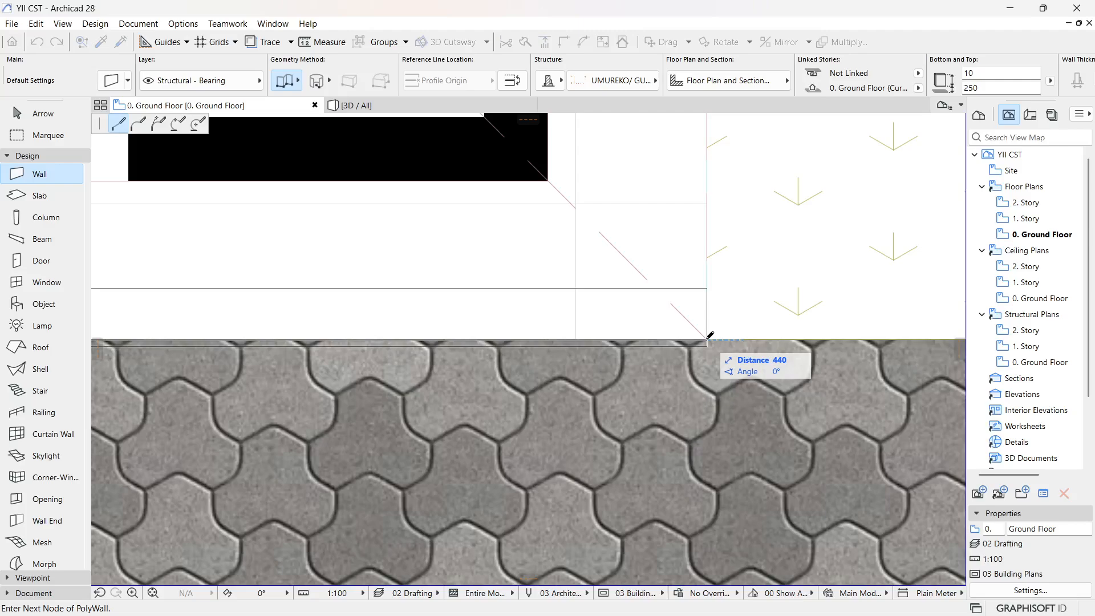
scroll(707, 437, "down", 4)
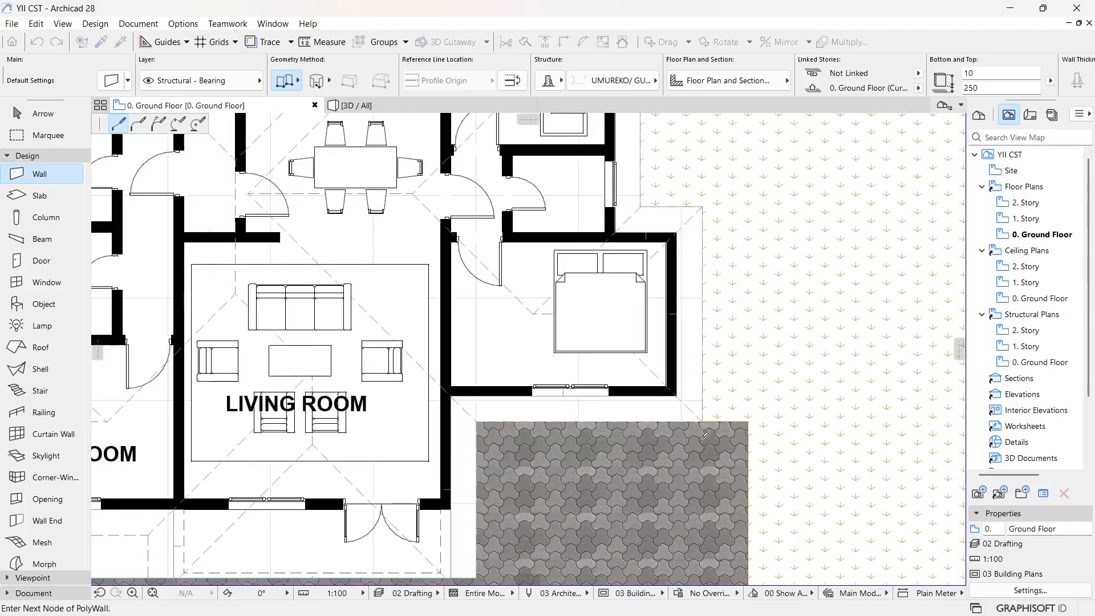
scroll(703, 216, "up", 5)
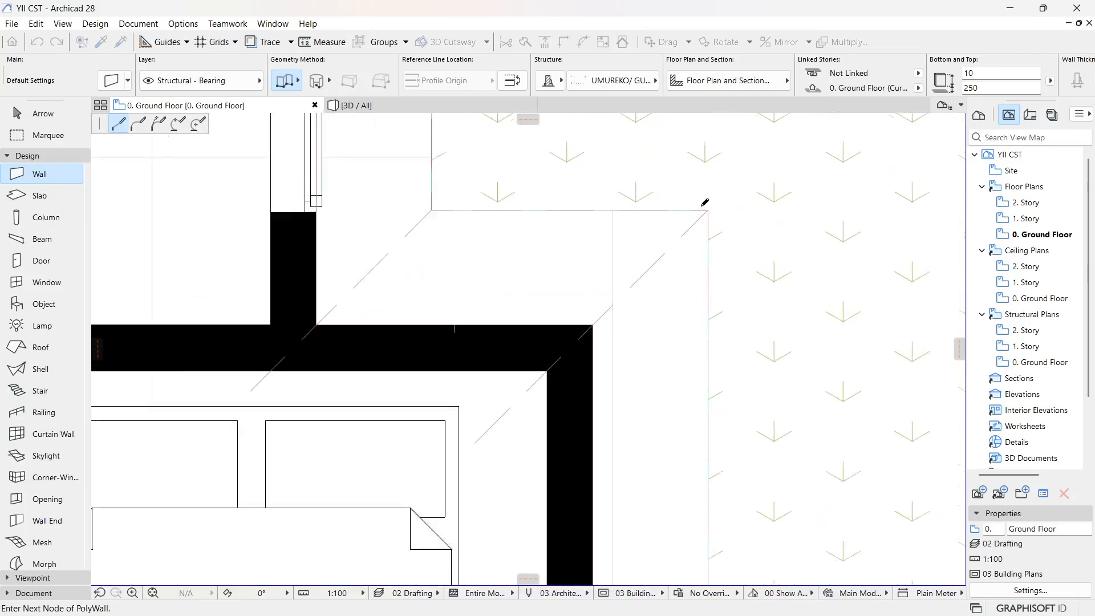
scroll(705, 203, "up", 2)
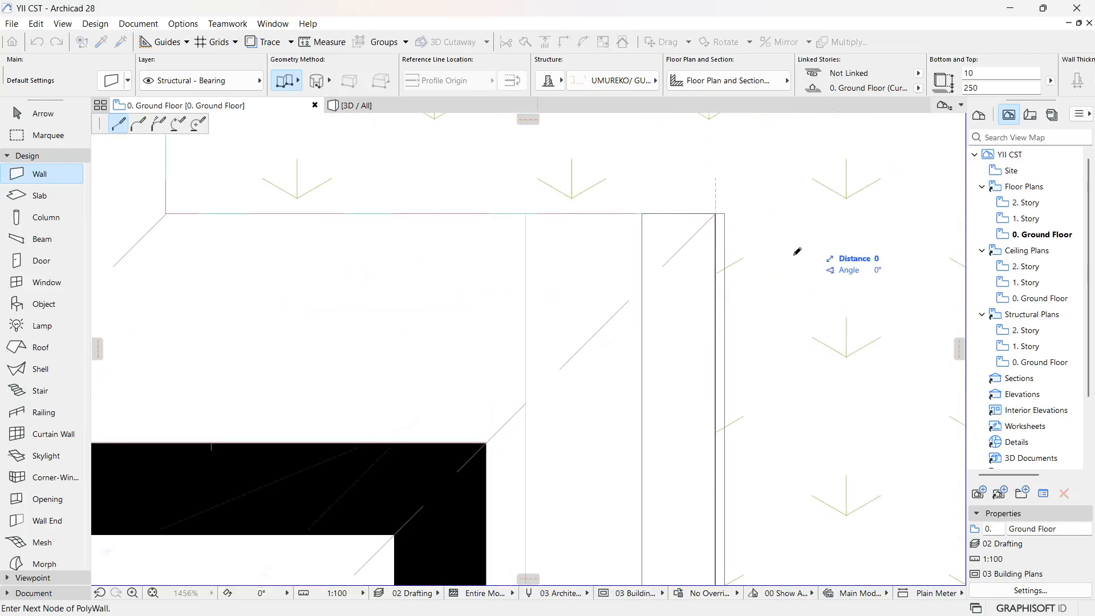
scroll(767, 271, "down", 2)
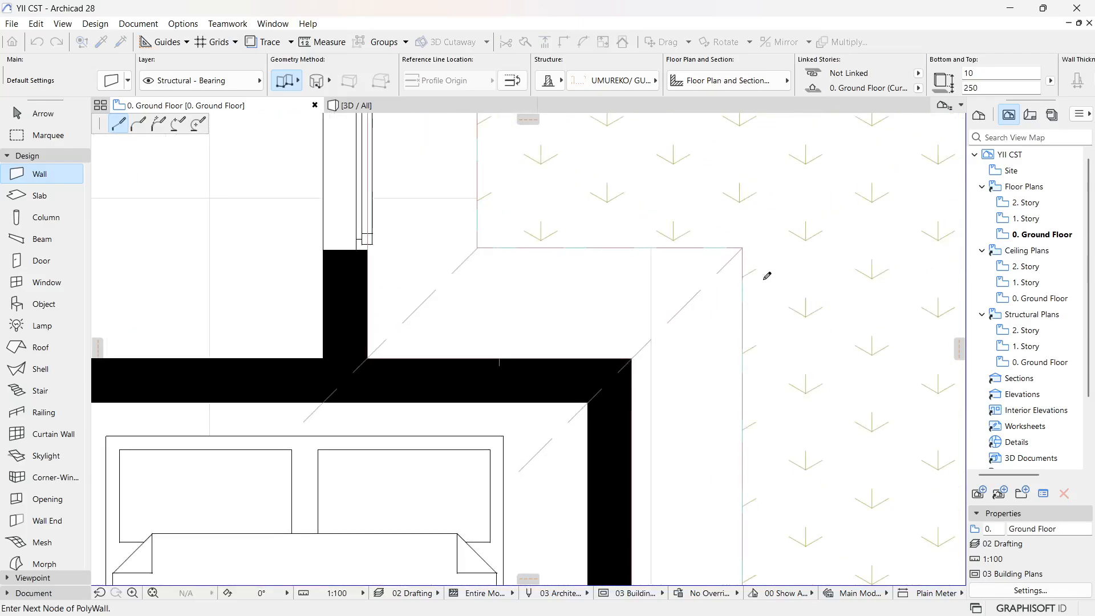
left_click(477, 248)
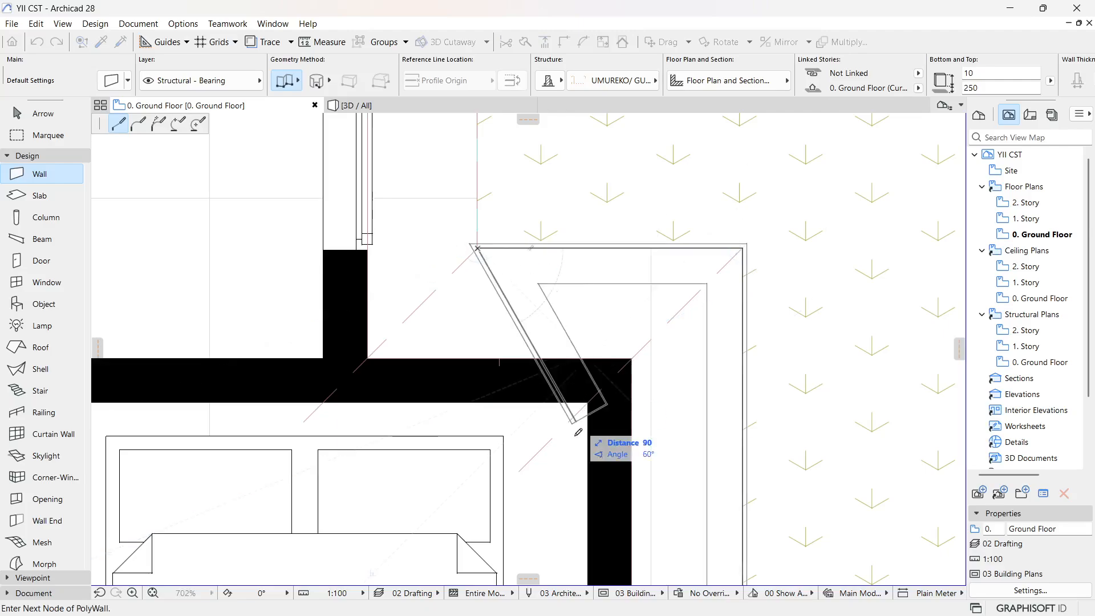
Step: Extend the gutter along the side and rear eaves of the single-bed rear bedroom to the inner corner beside the kitchen
scroll(576, 434, "down", 2)
scroll(575, 430, "down", 2)
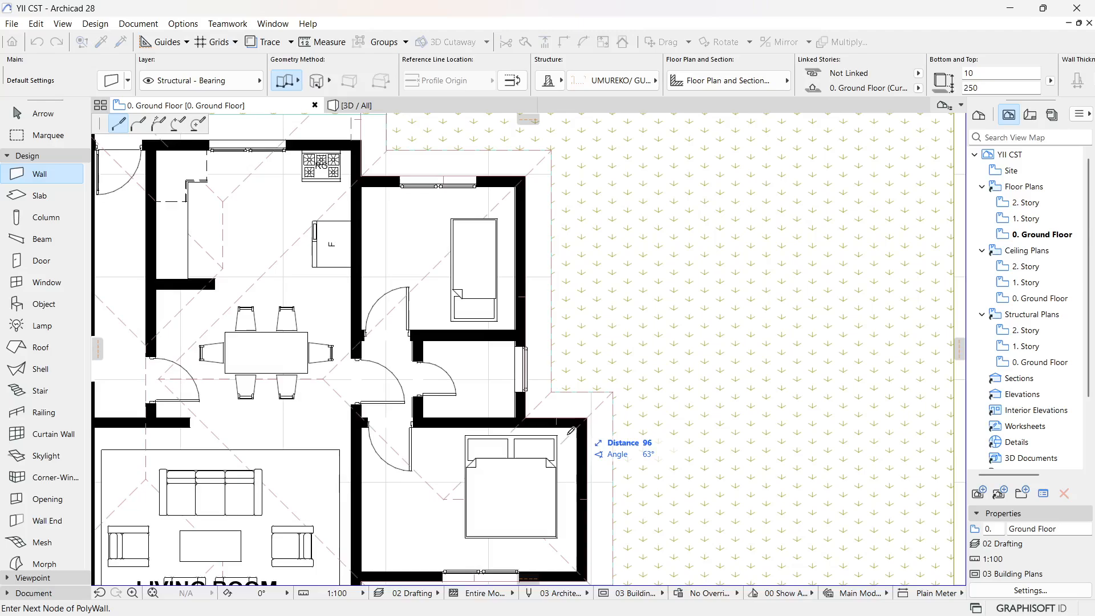
scroll(573, 425, "down", 1)
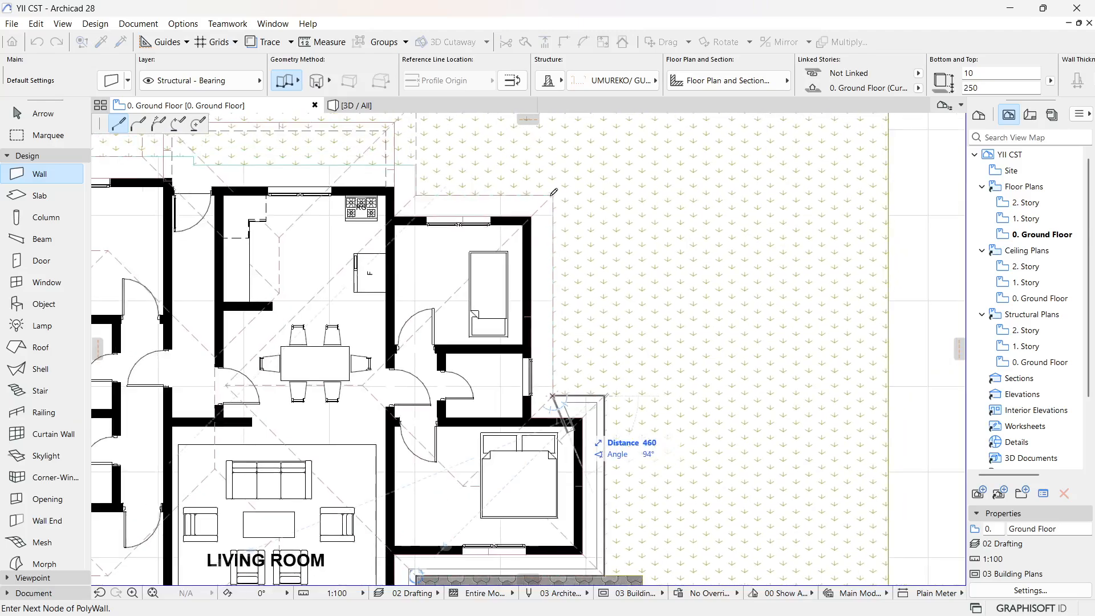
scroll(557, 191, "up", 4)
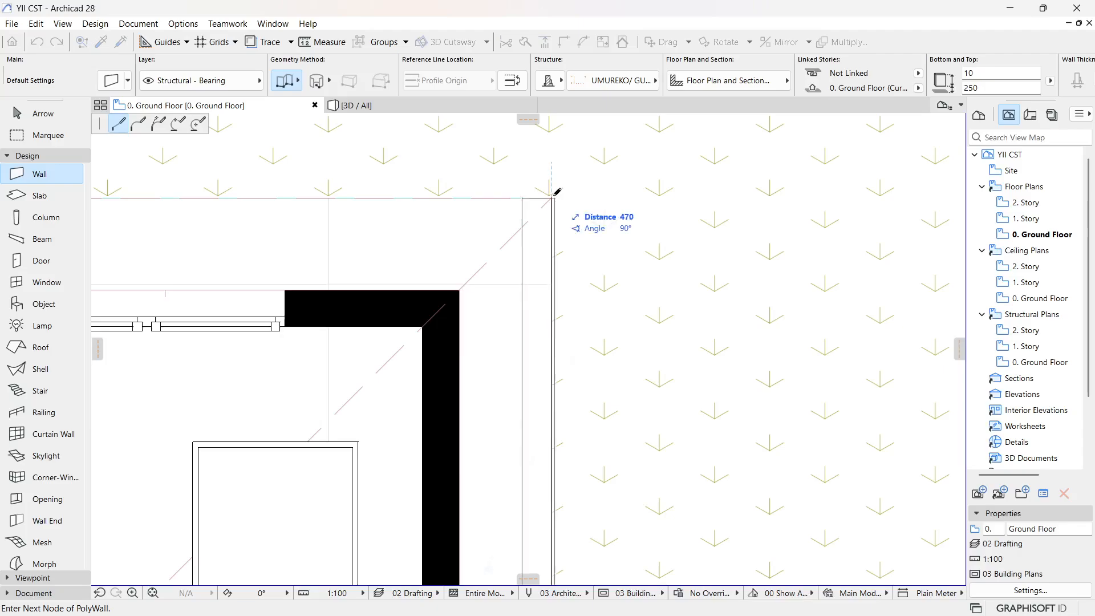
left_click(557, 191)
scroll(702, 276, "down", 1)
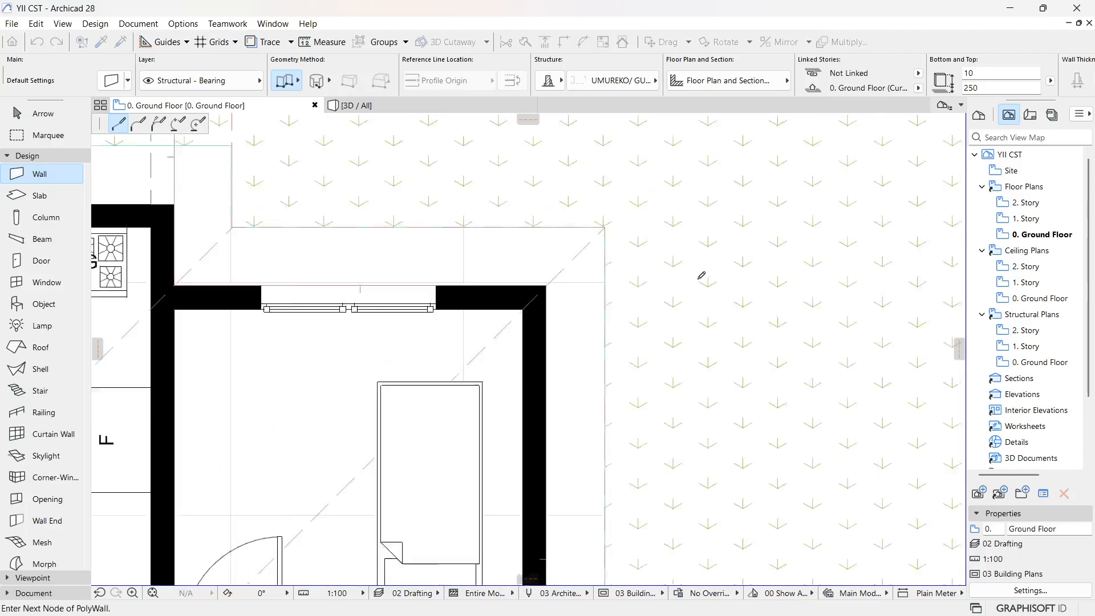
scroll(702, 276, "down", 2)
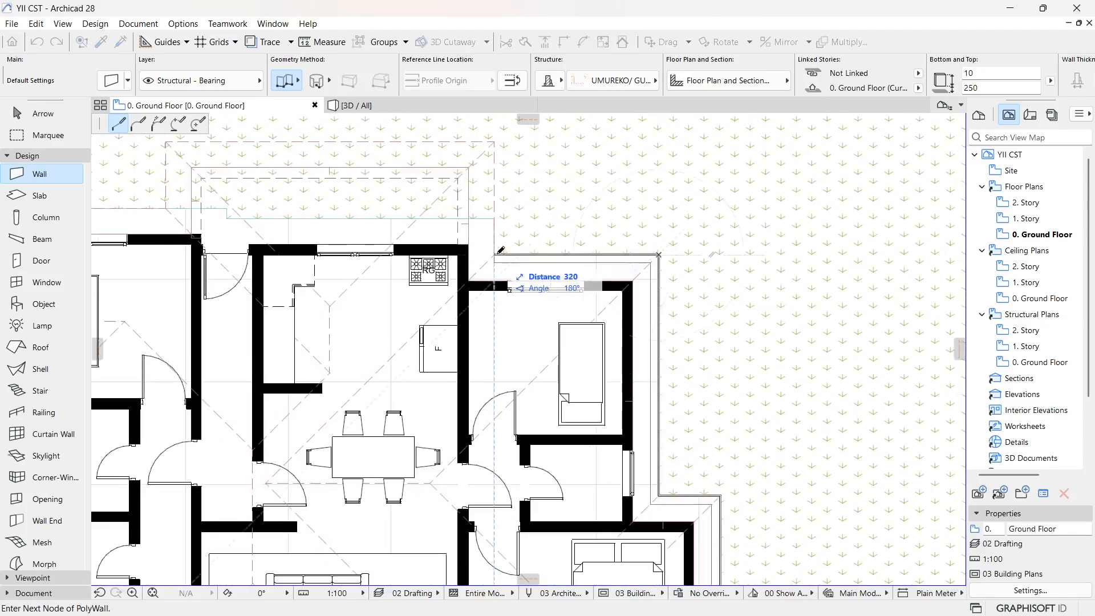
left_click(494, 255)
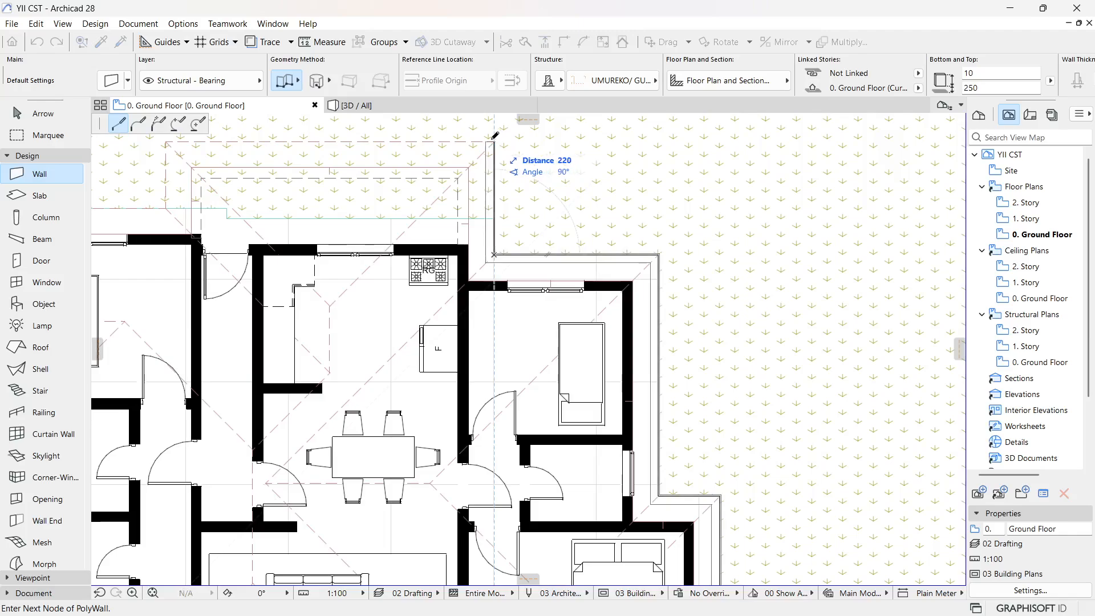
Step: Run the gutter around the projecting roof edge behind the kitchen to the inner corner at the rear double bedroom
left_click(494, 142)
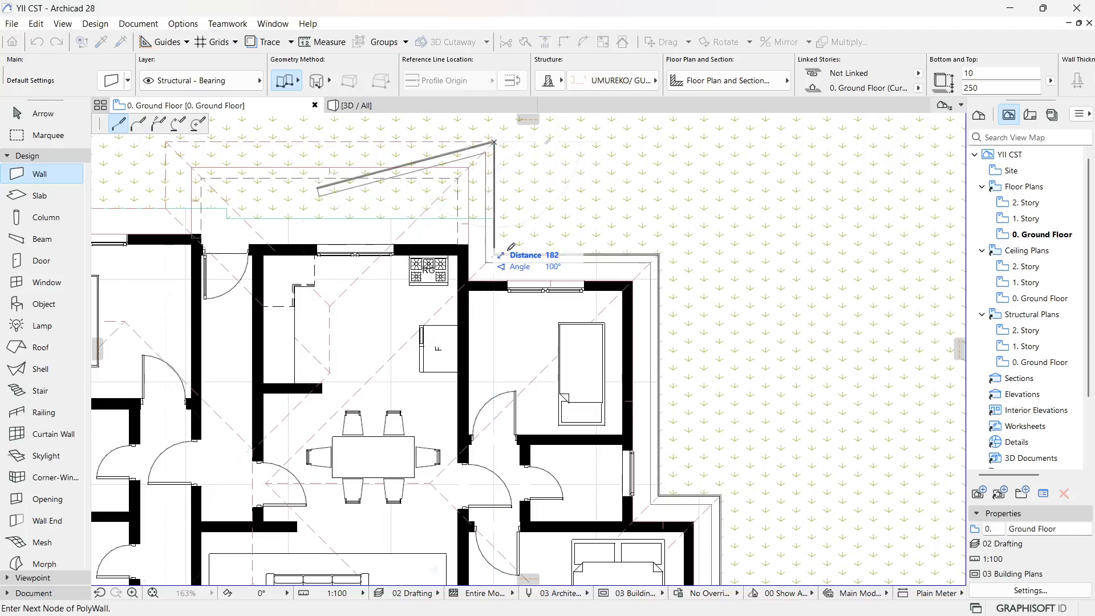
scroll(511, 246, "down", 5)
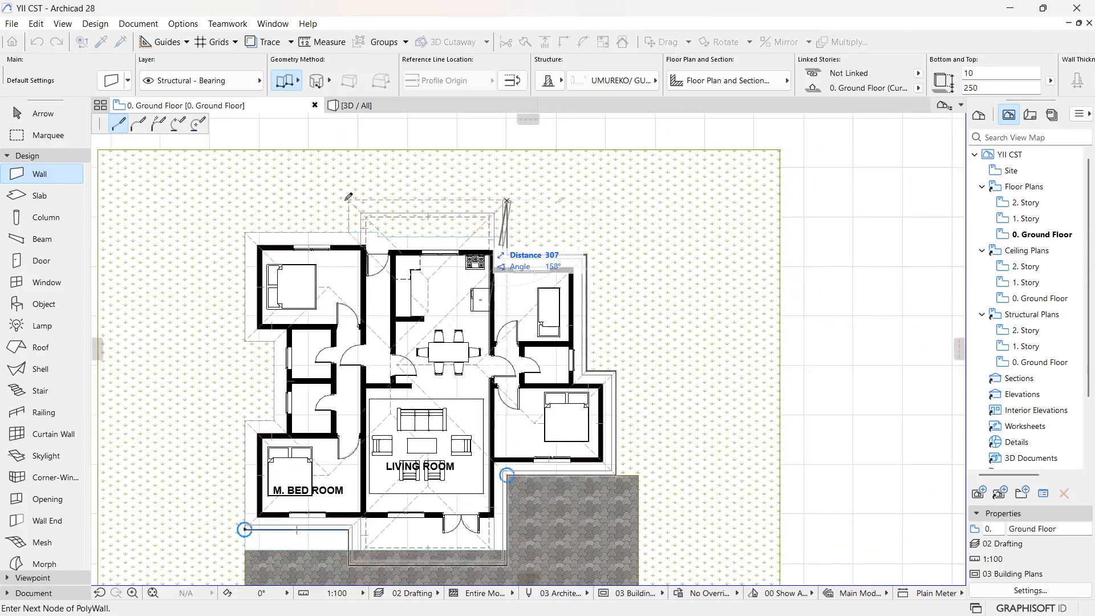
scroll(349, 197, "up", 5)
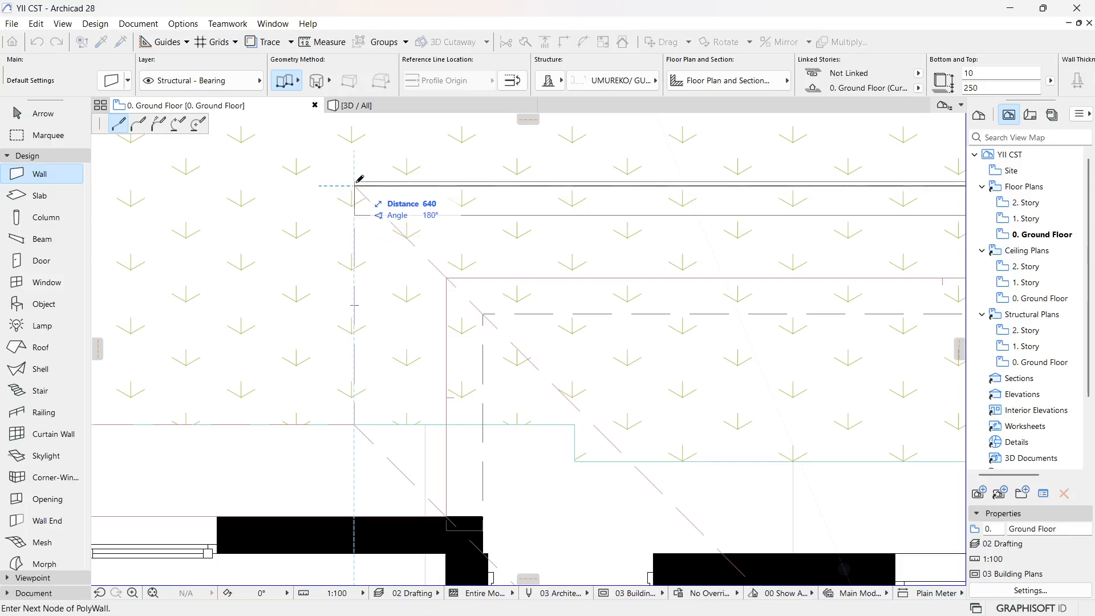
left_click(355, 184)
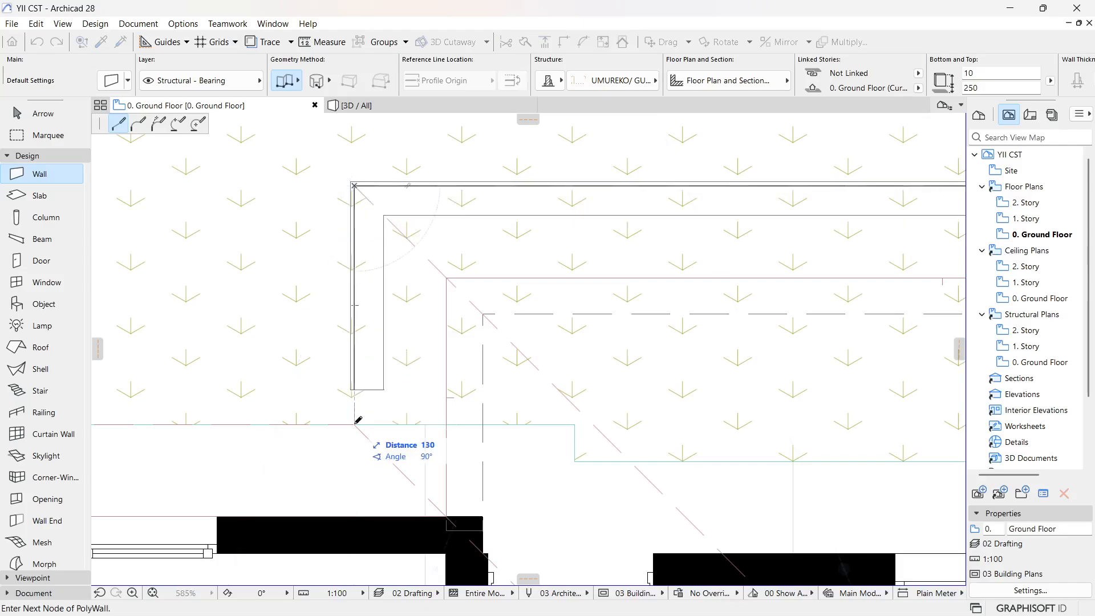
scroll(673, 282, "down", 3)
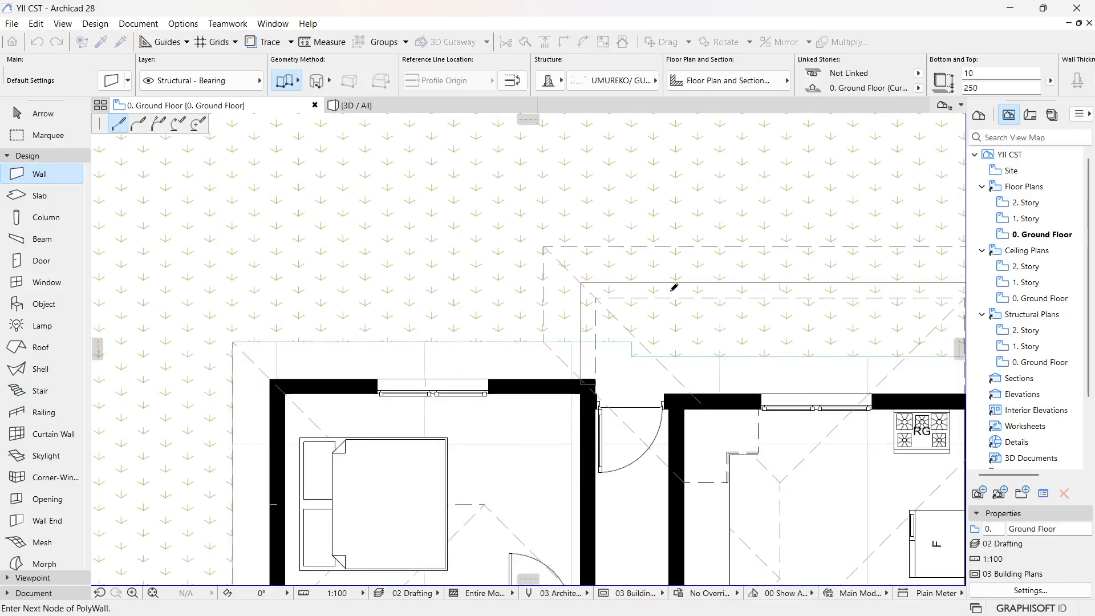
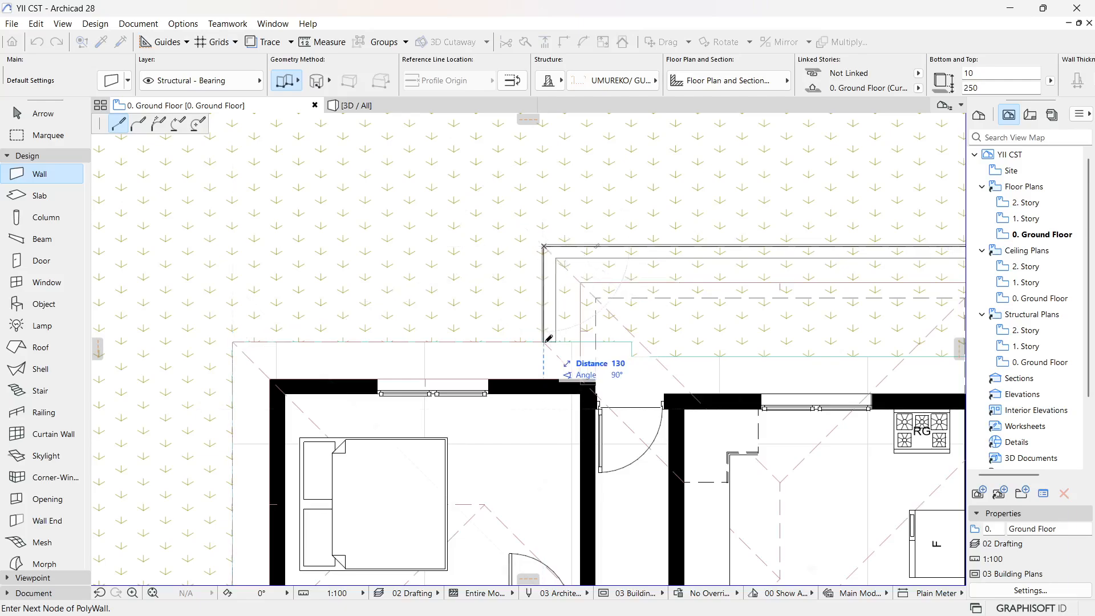
left_click(308, 348)
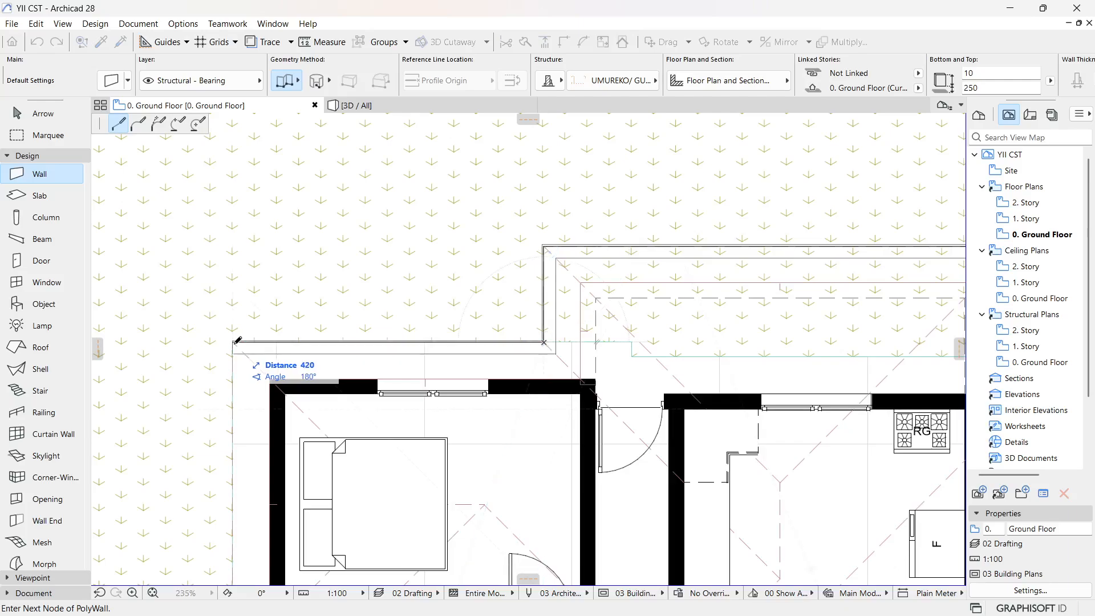
Step: Carry the gutter around the rear double bedroom's outer eave corners and in to the recessed eave beside the two small rooms
left_click(234, 342)
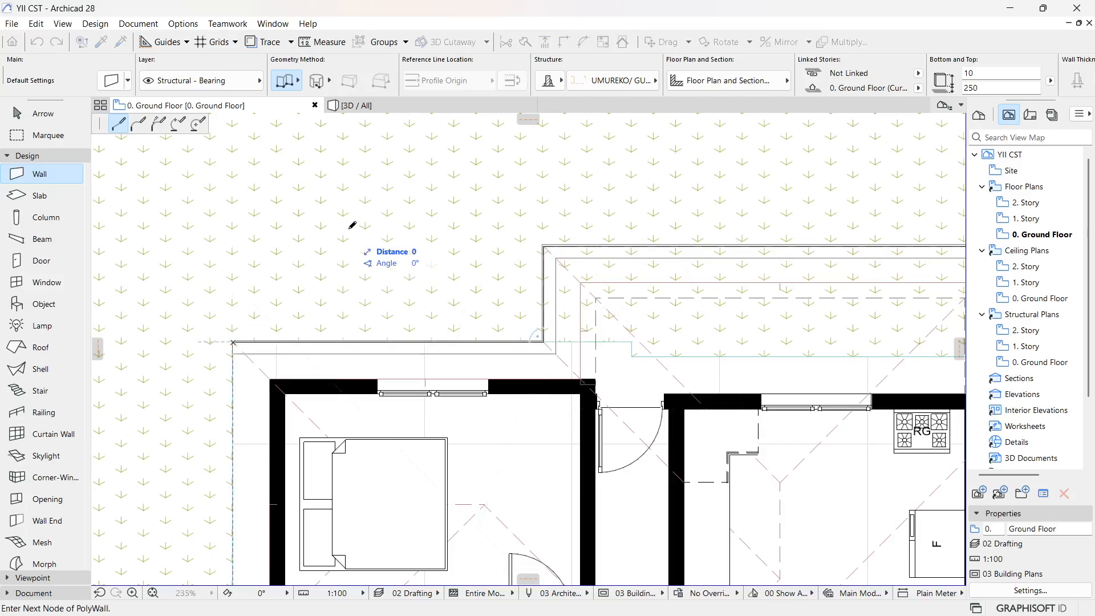
scroll(359, 223, "down", 3)
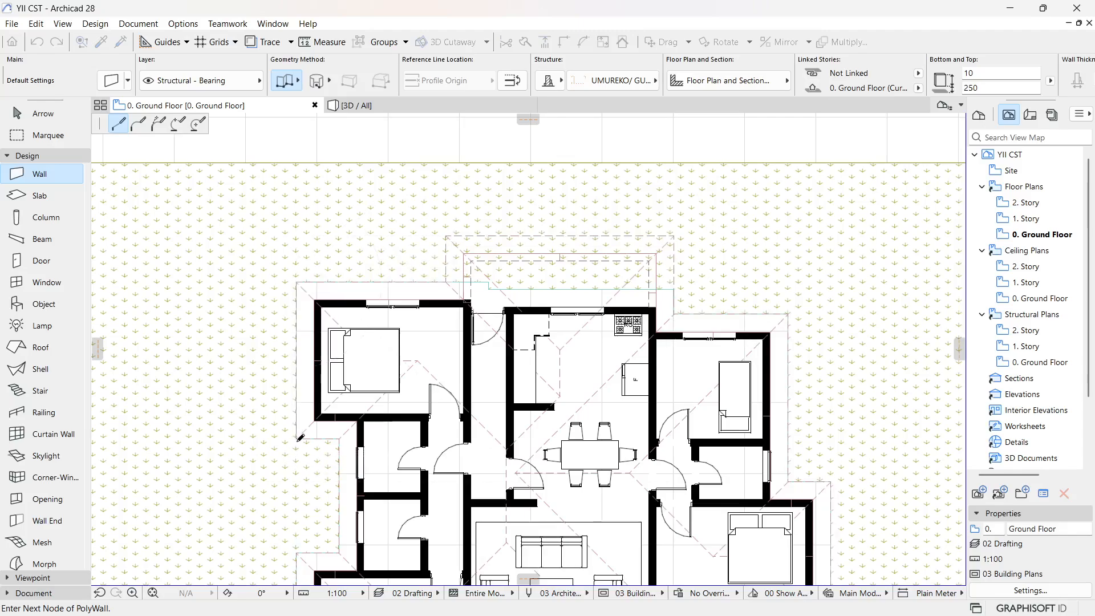
scroll(298, 436, "up", 5)
left_click(296, 423)
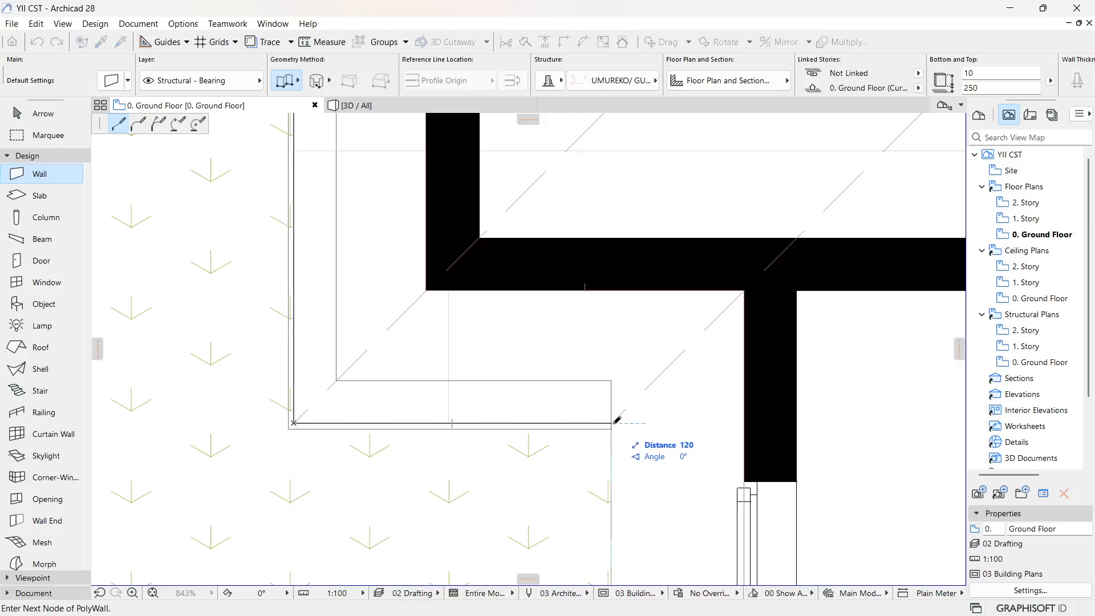
left_click(613, 448)
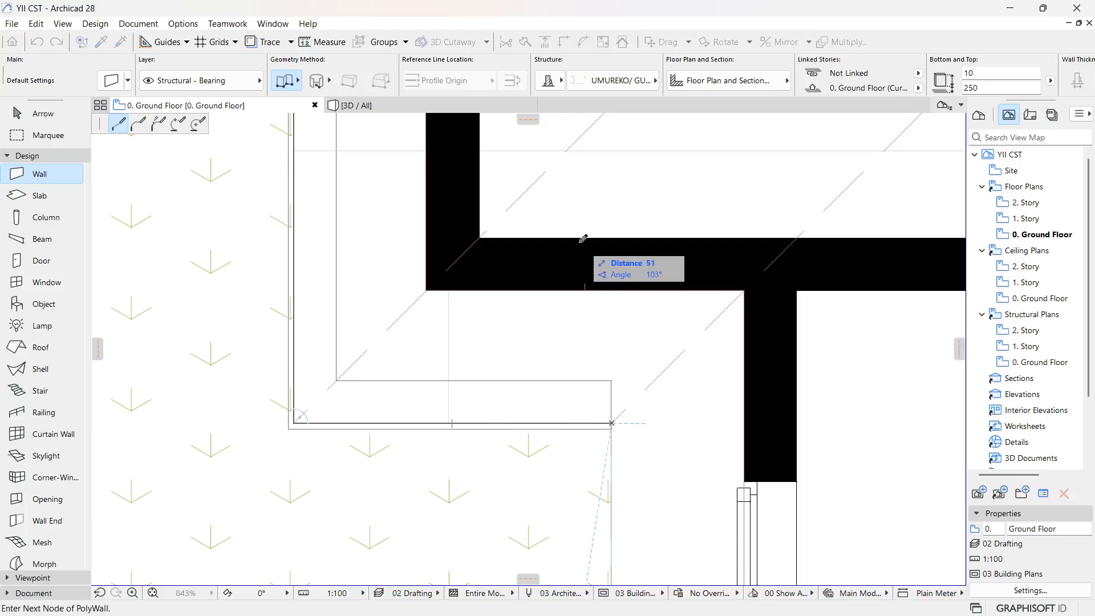
Step: Trace the gutter along the recessed eave and around the master bedroom, closing the polywall at its starting corner
scroll(572, 204, "down", 8)
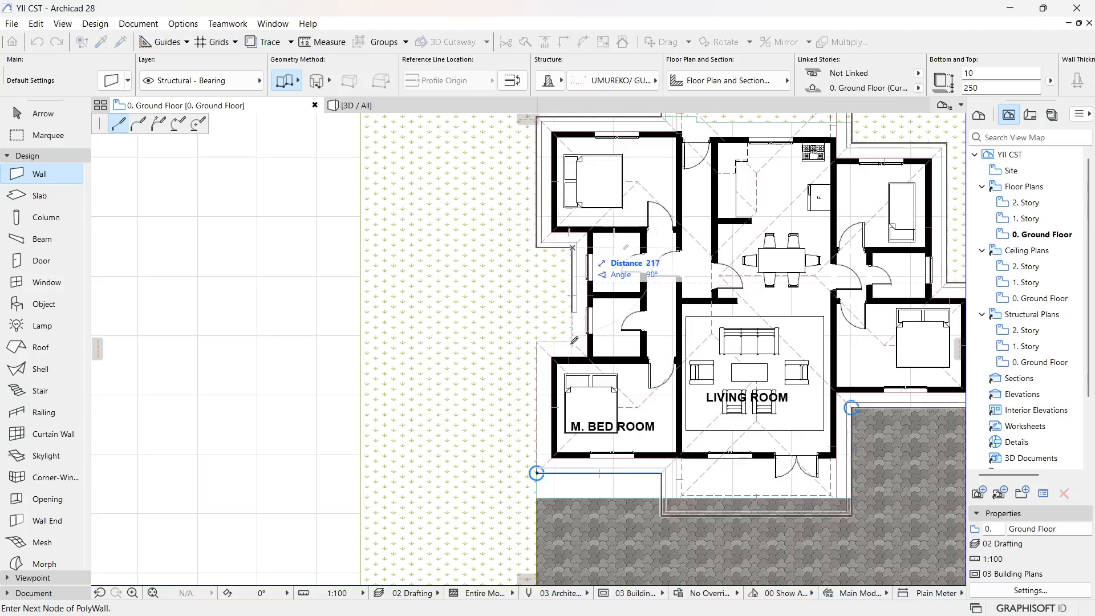
scroll(585, 330, "up", 6)
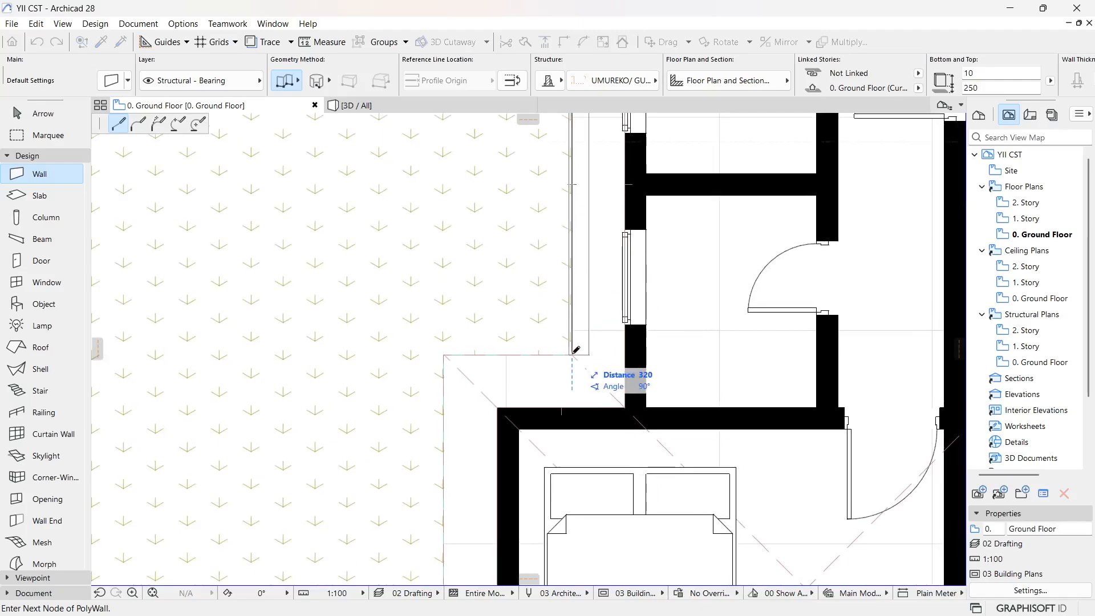
left_click(444, 355)
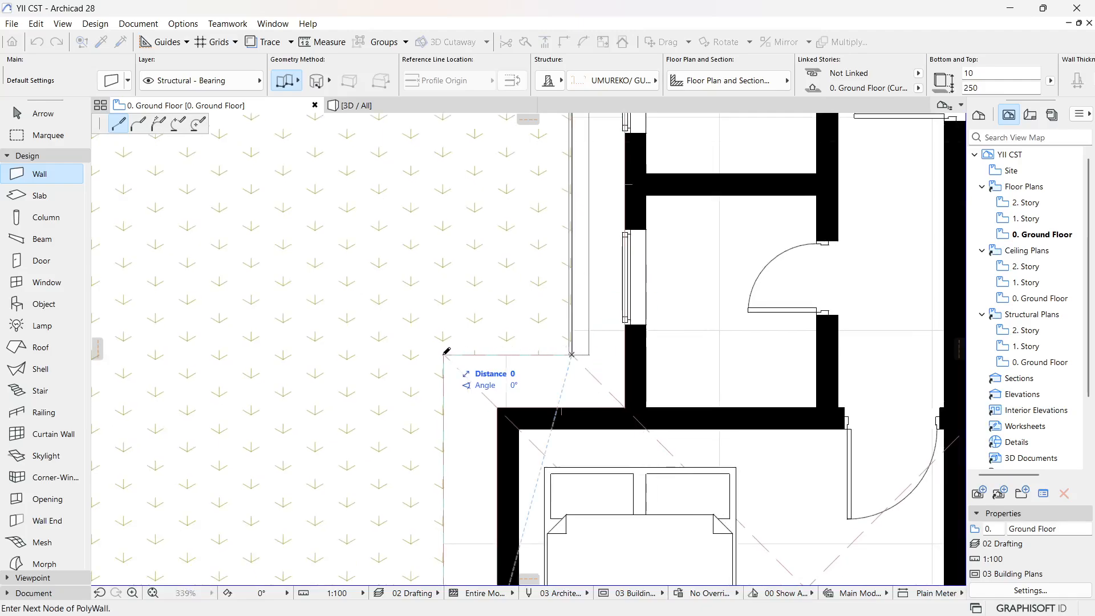
left_click(450, 229)
scroll(454, 225, "down", 5)
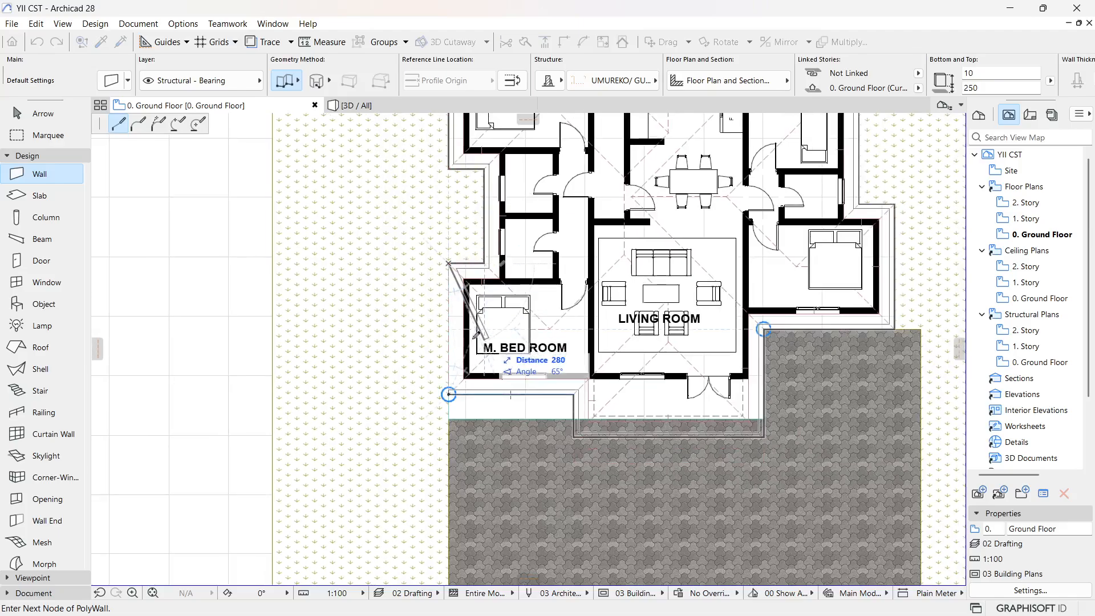
left_click(449, 393)
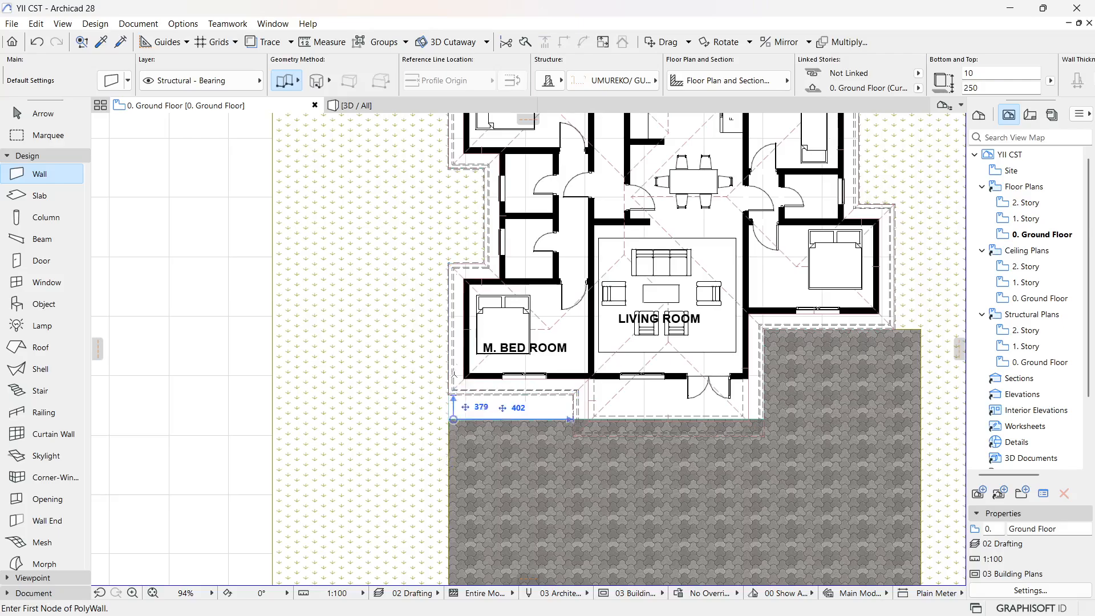
Step: Examine the gutter in 3D, checking its corner joints and its fit against the roof edge around the house
scroll(315, 405, "down", 3)
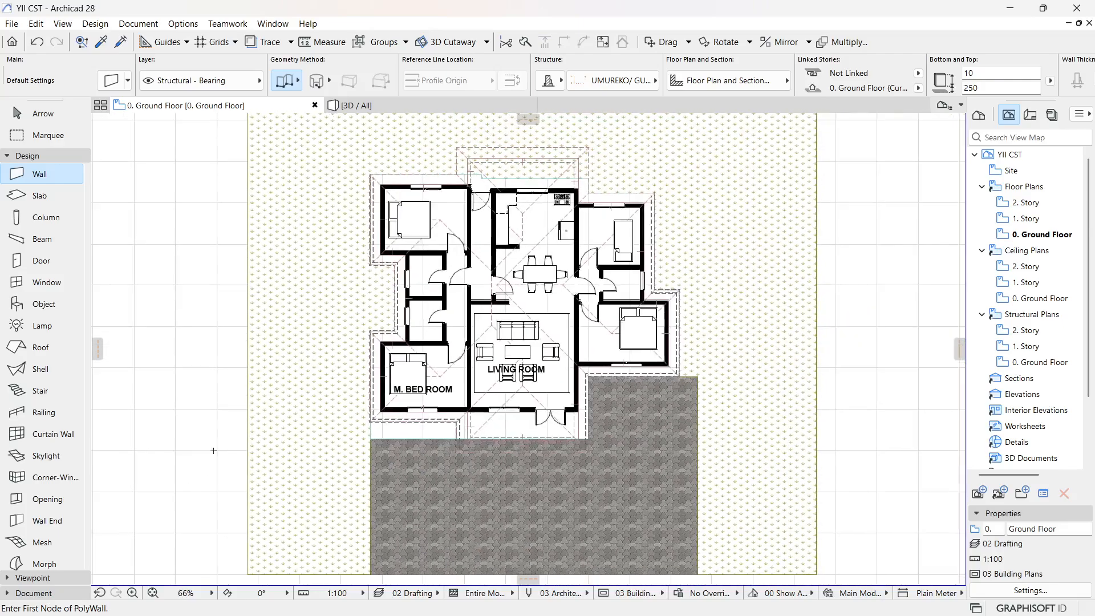
left_click(392, 106)
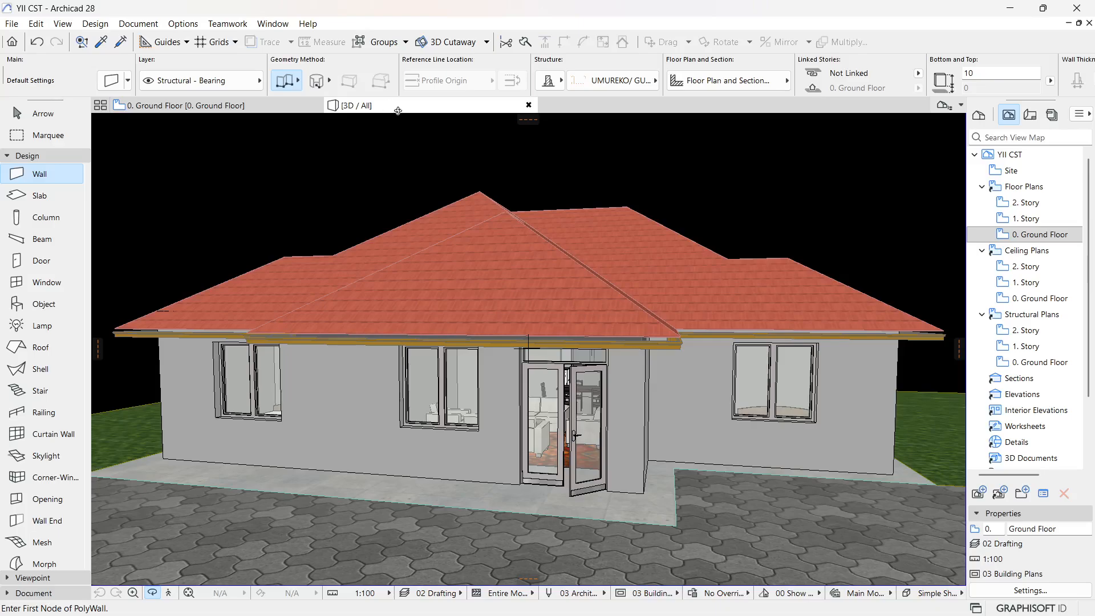
scroll(665, 359, "up", 10)
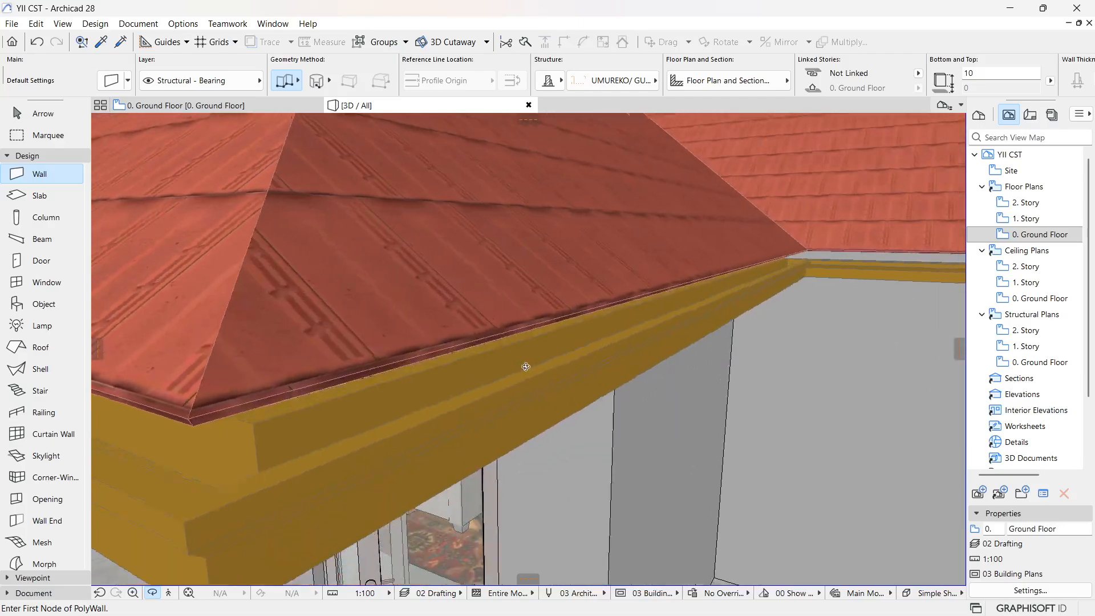
middle_click_drag(526, 367, 344, 399, "shift")
scroll(743, 281, "down", 3)
scroll(343, 399, "up", 5)
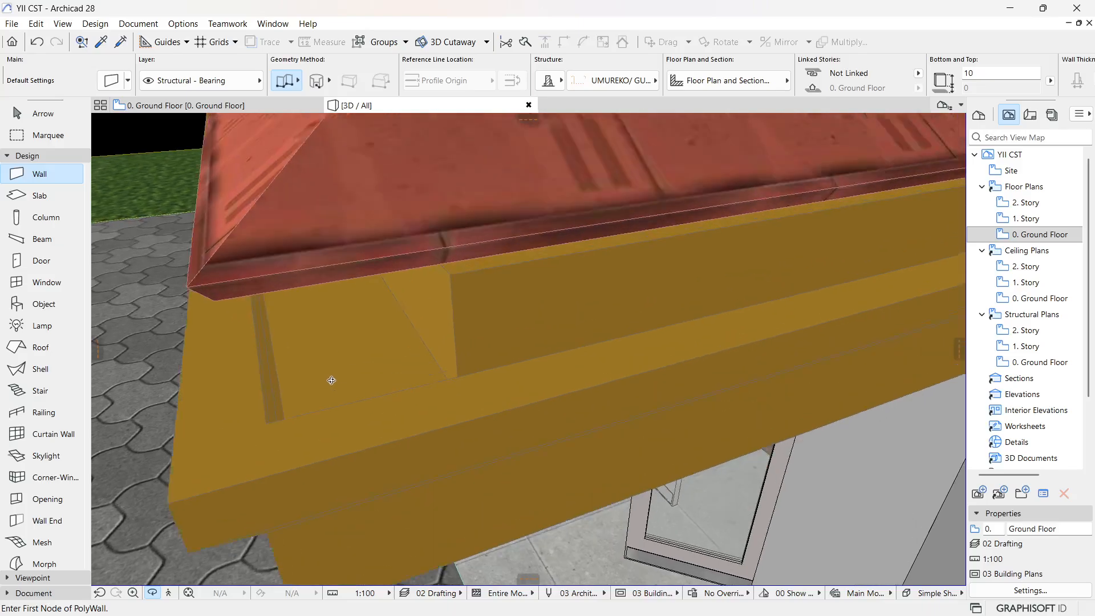
middle_click_drag(357, 337, 327, 250, "shift")
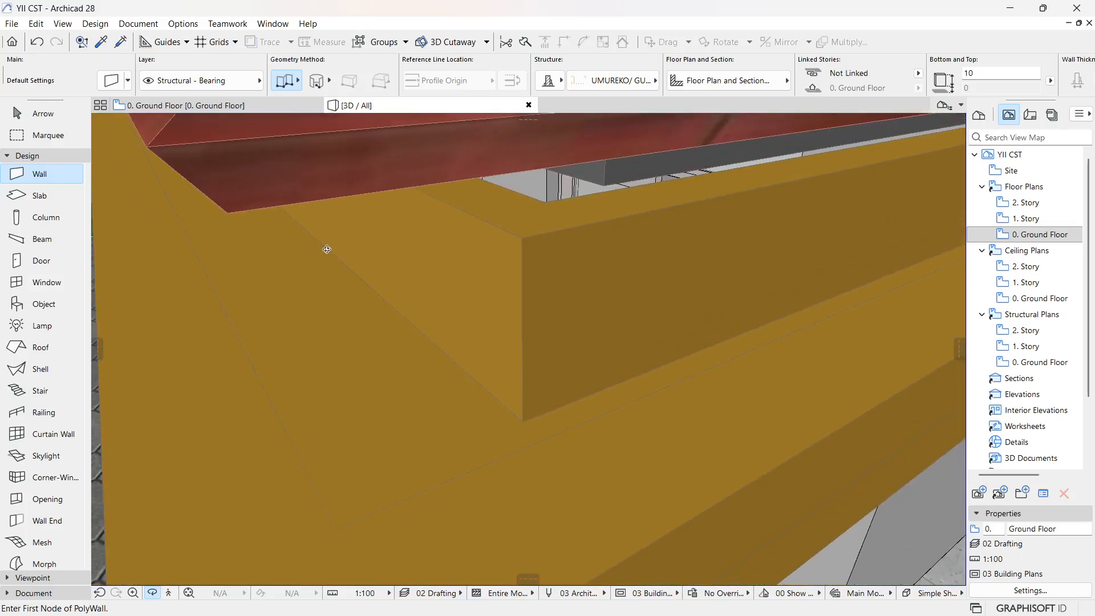
middle_click_drag(630, 378, 540, 314, "shift")
scroll(383, 344, "down", 10)
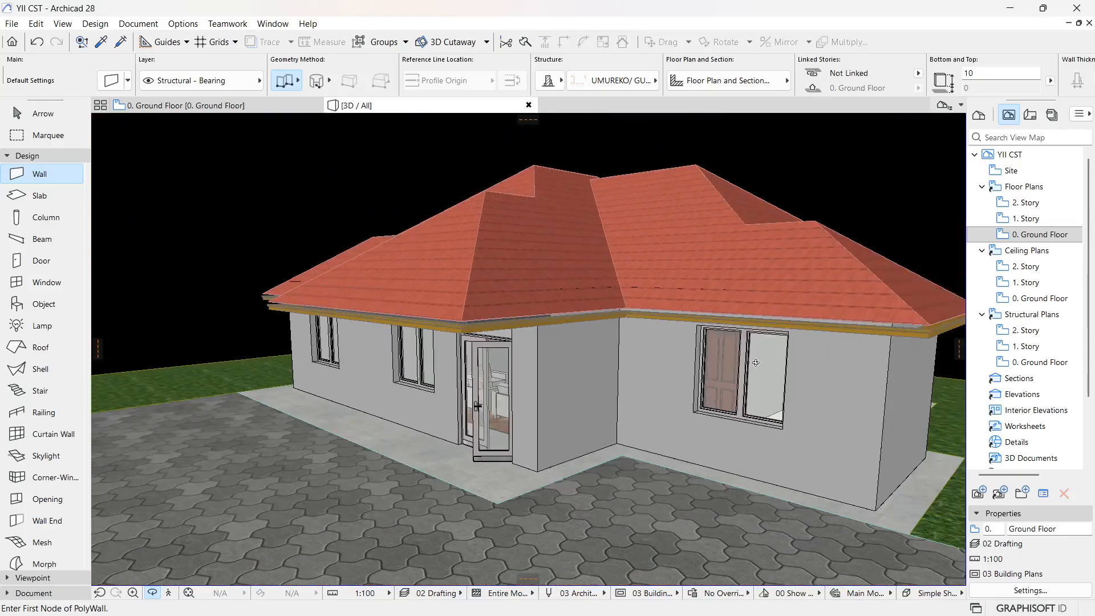
Step: Examine closely in 3D how the gutter sits against the roof edge at its outer and inner corners
middle_click_drag(608, 352, 652, 365, "shift")
scroll(548, 357, "up", 8)
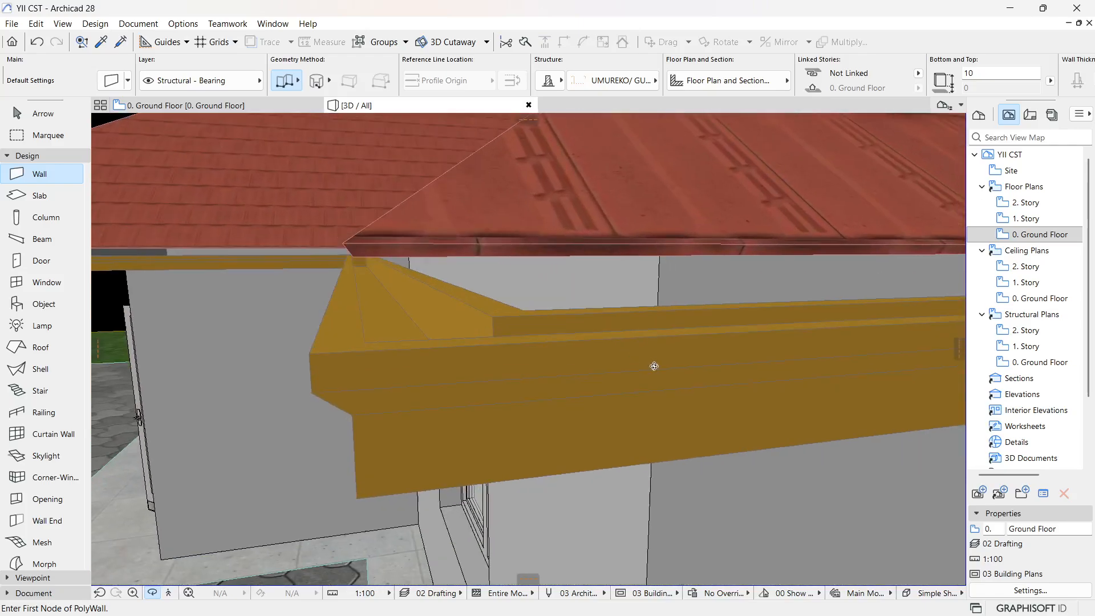
scroll(730, 399, "down", 2)
scroll(530, 346, "up", 5)
middle_click_drag(530, 346, 771, 372, "shift")
scroll(737, 419, "down", 5)
scroll(772, 372, "up", 3)
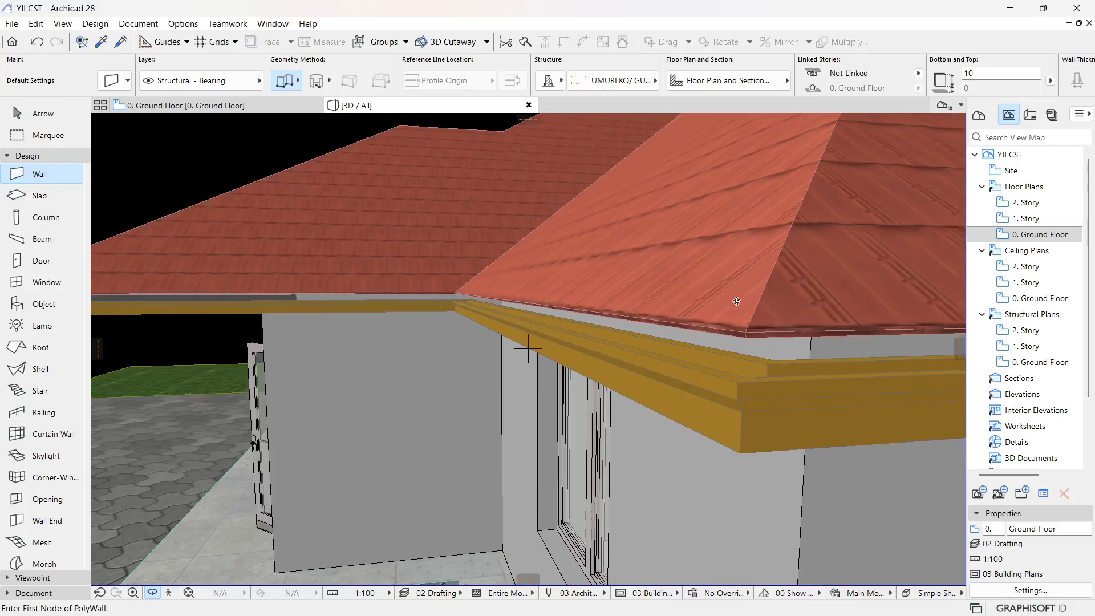
middle_click_drag(737, 301, 718, 308, "shift")
scroll(579, 469, "up", 3)
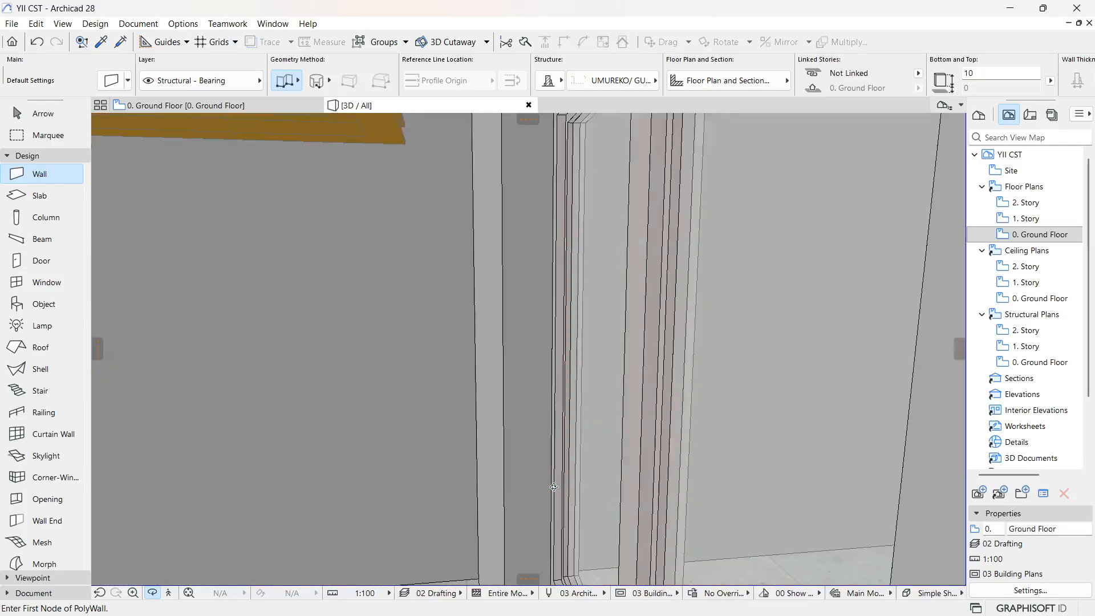
scroll(556, 488, "down", 4)
middle_click_drag(549, 480, 672, 435, "shift")
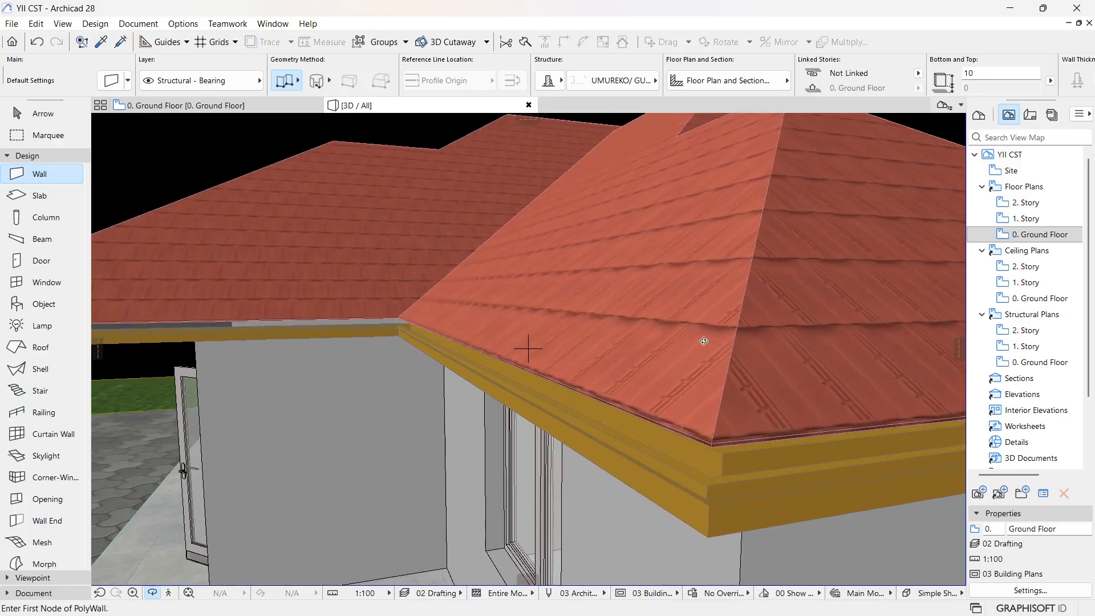
middle_click_drag(704, 341, 771, 380, "shift")
scroll(783, 463, "down", 1)
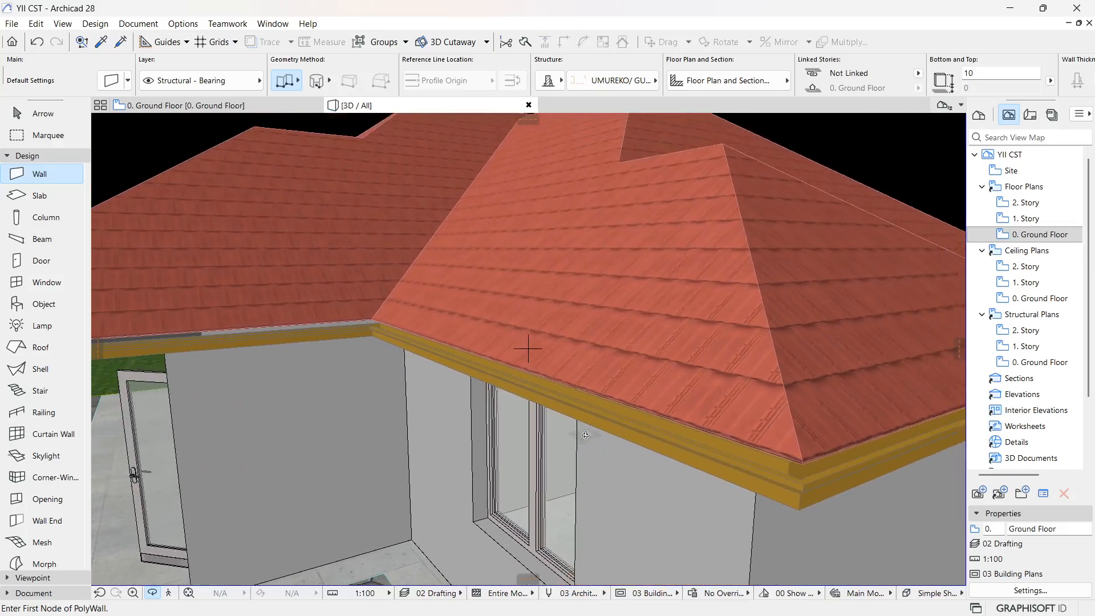
middle_click_drag(586, 435, 617, 394, "shift")
key("Escape")
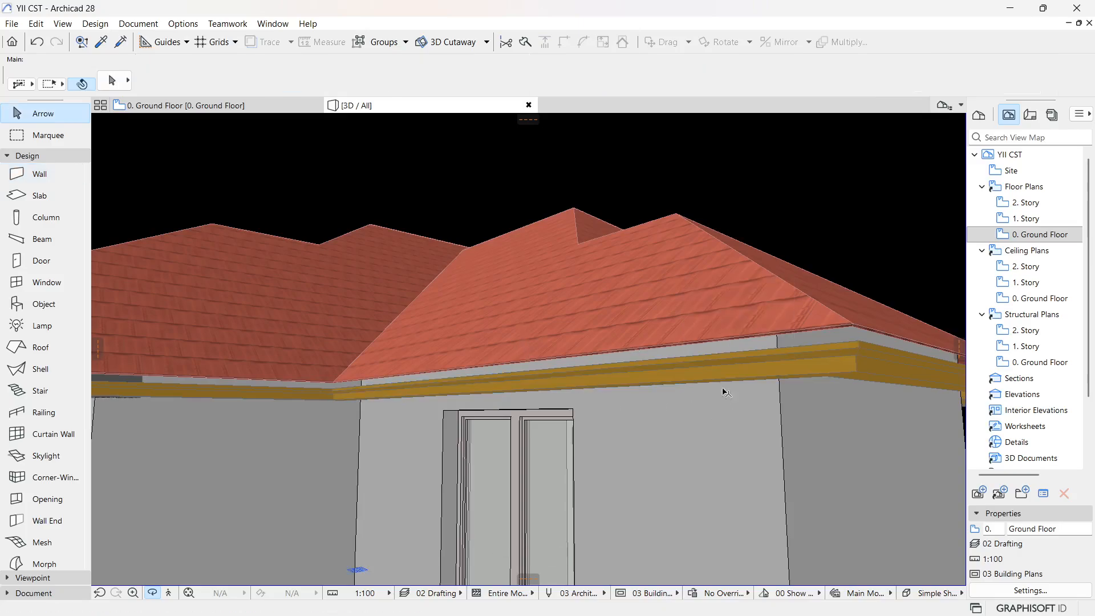
left_click(701, 365)
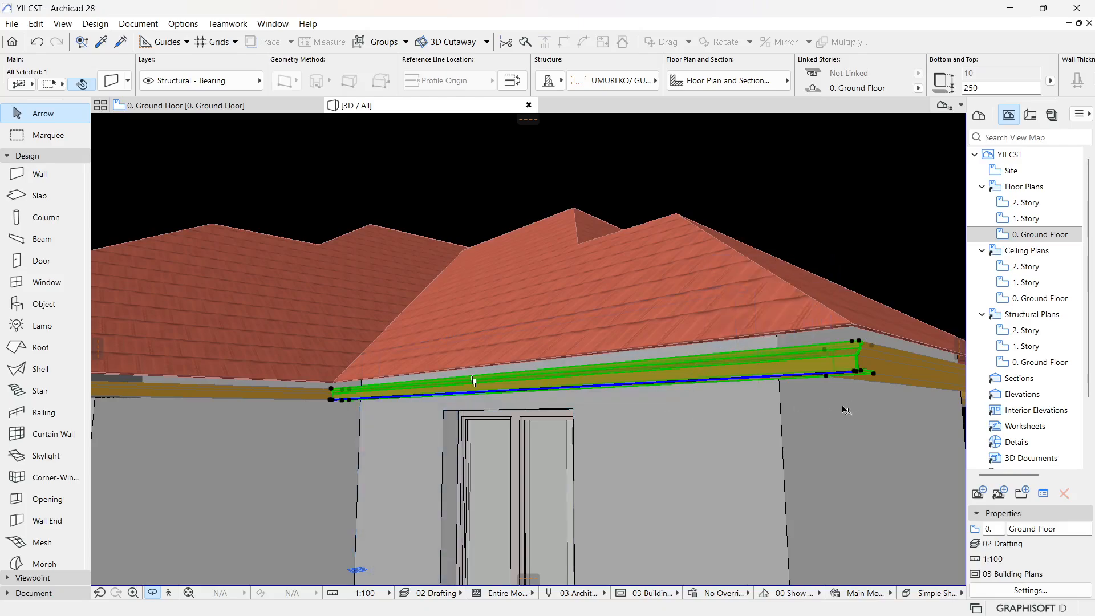
key("ctrl+d")
left_click(720, 516)
left_click(720, 481)
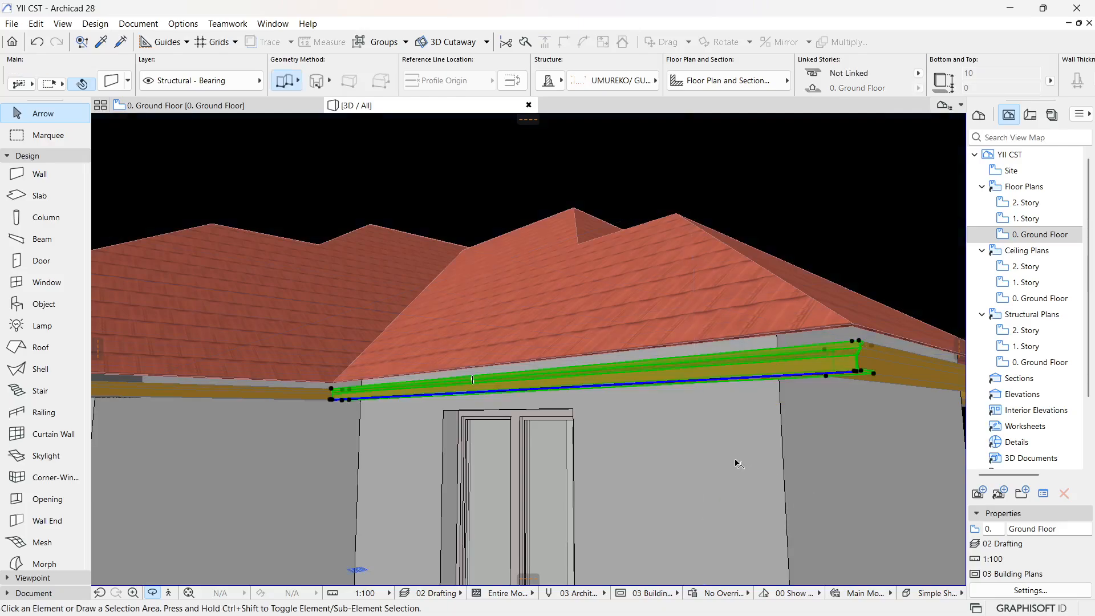
key("Escape")
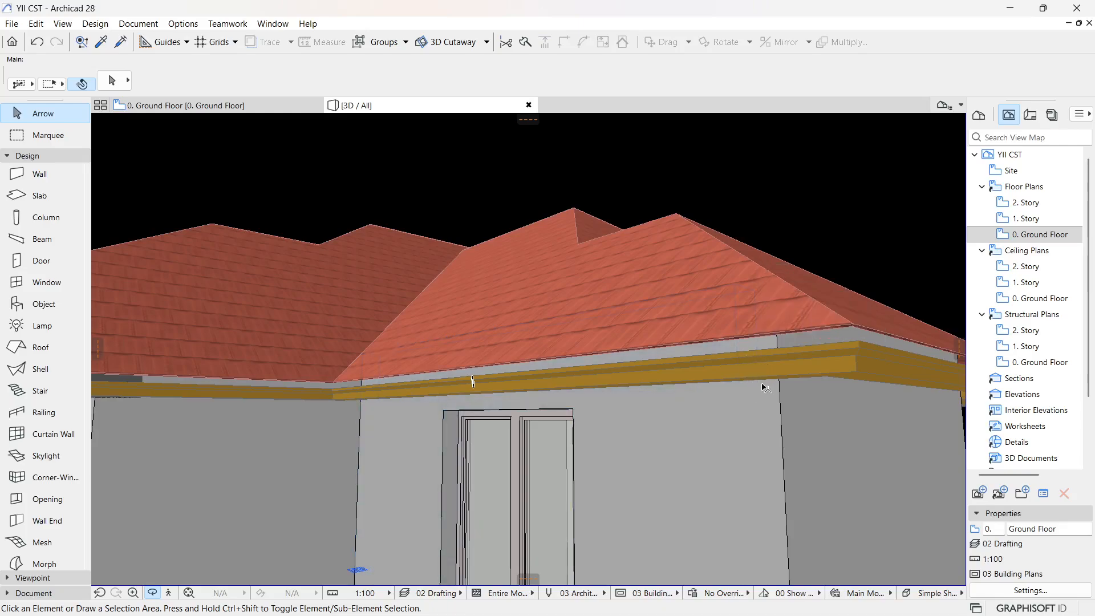
Step: Select the gutter run above the wide front window, the adjoining run past the inner corner, and the run over the glazed entrance door
left_click(759, 363)
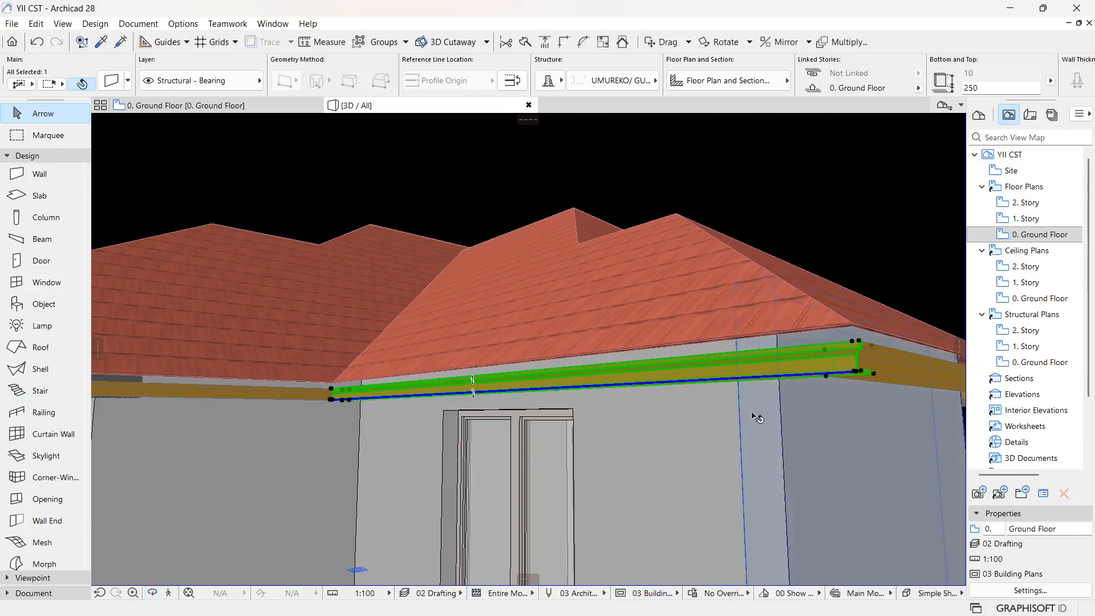
scroll(757, 418, "down", 2)
scroll(763, 421, "down", 2)
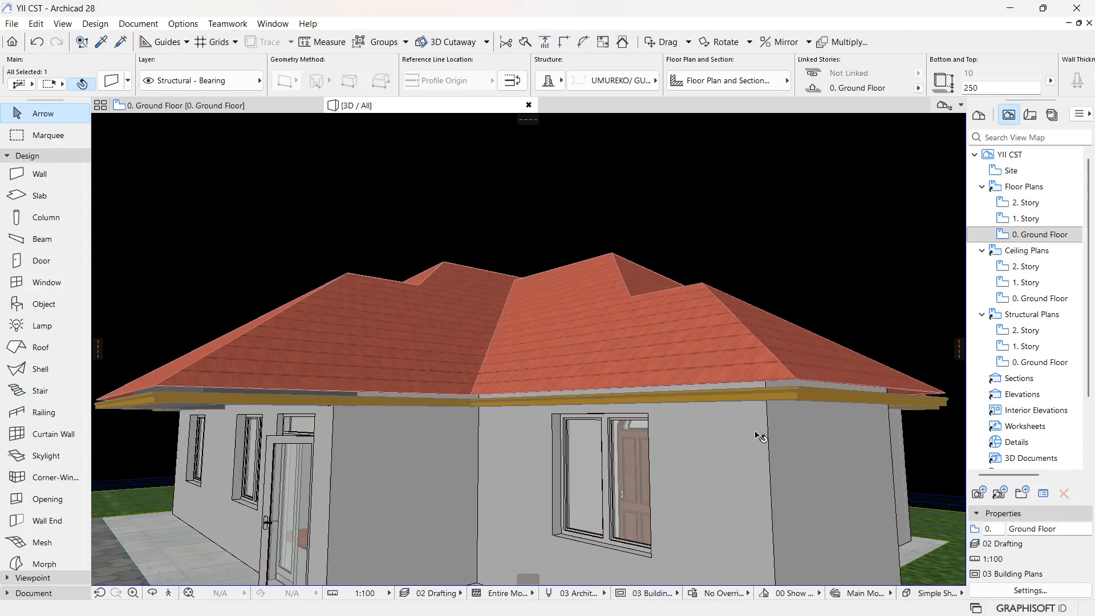
scroll(413, 403, "up", 5)
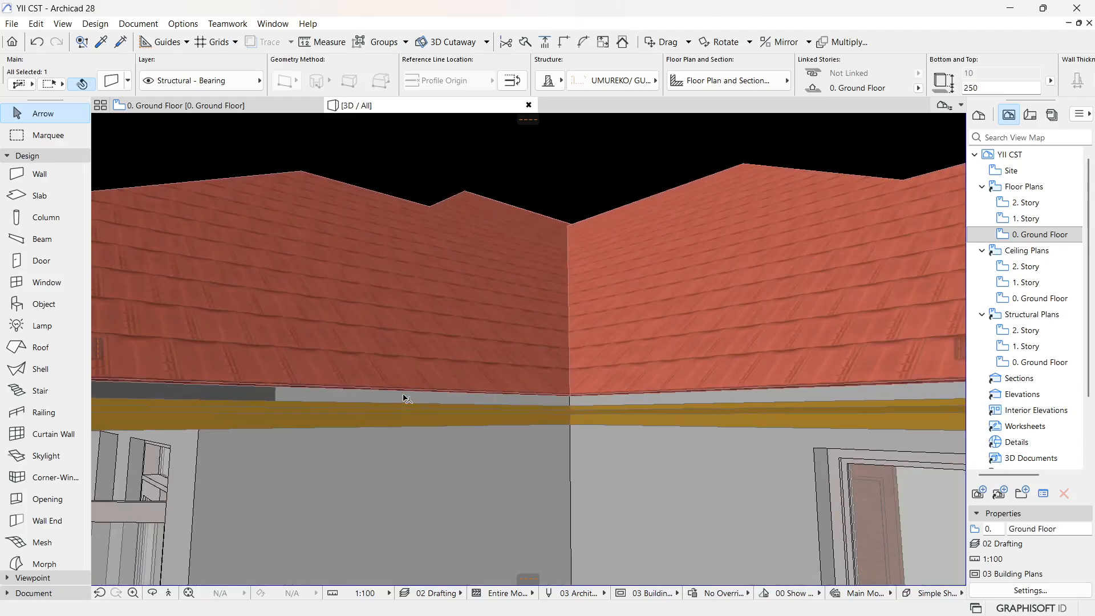
scroll(492, 440, "up", 1)
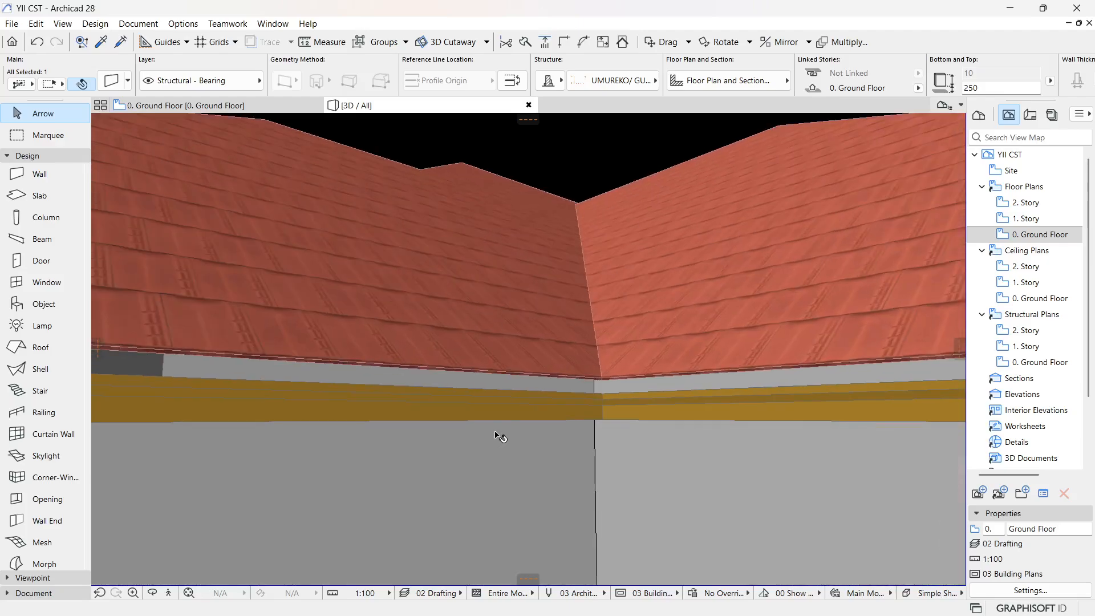
left_click(515, 409, "shift")
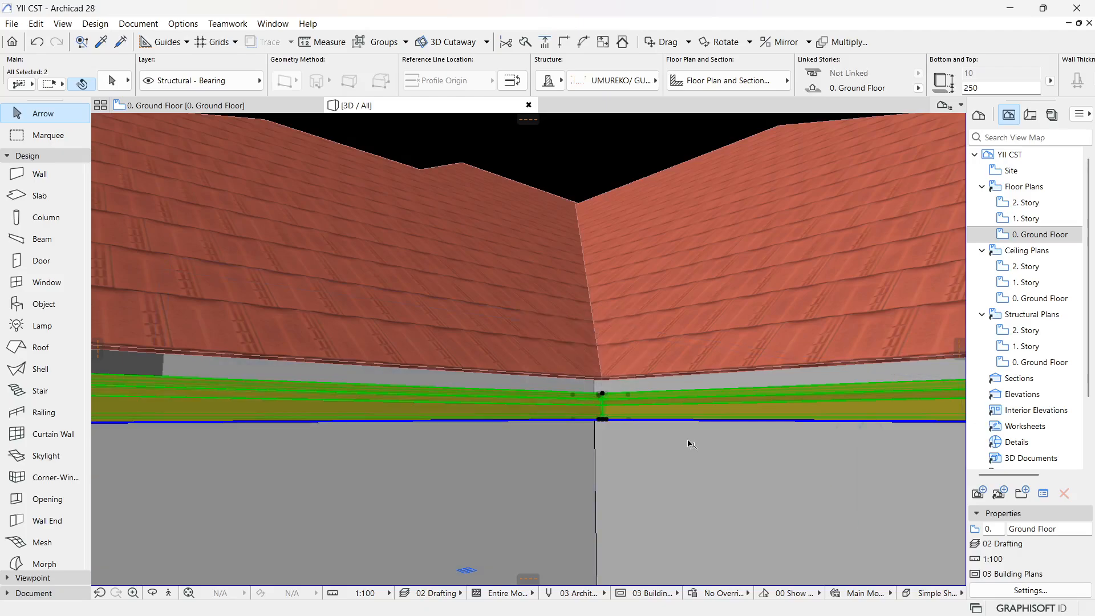
scroll(777, 442, "down", 6)
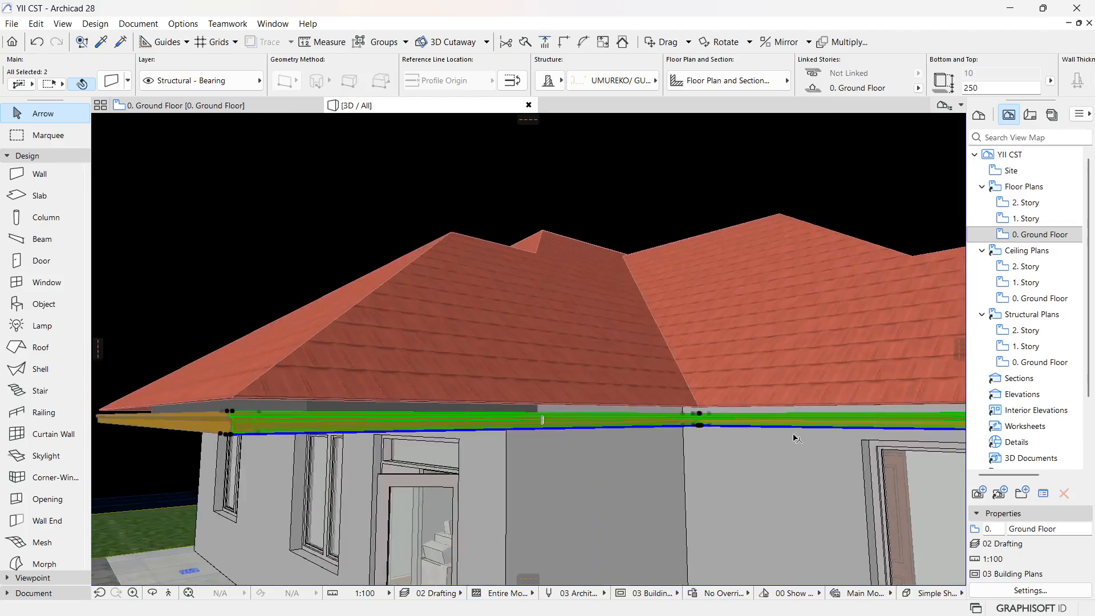
scroll(801, 440, "down", 1)
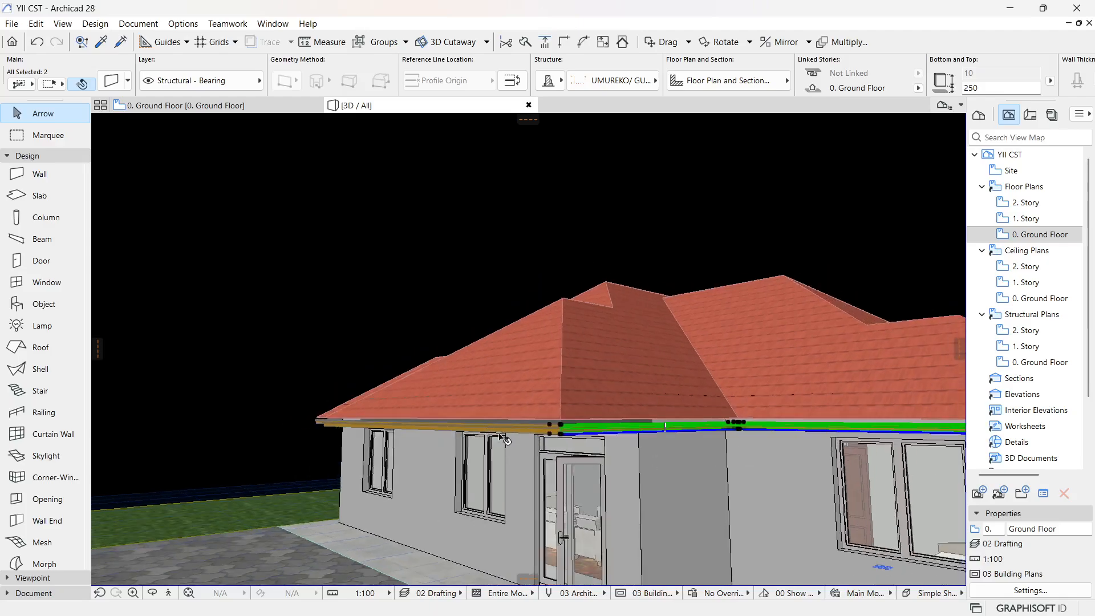
scroll(505, 438, "up", 5)
scroll(593, 467, "down", 5)
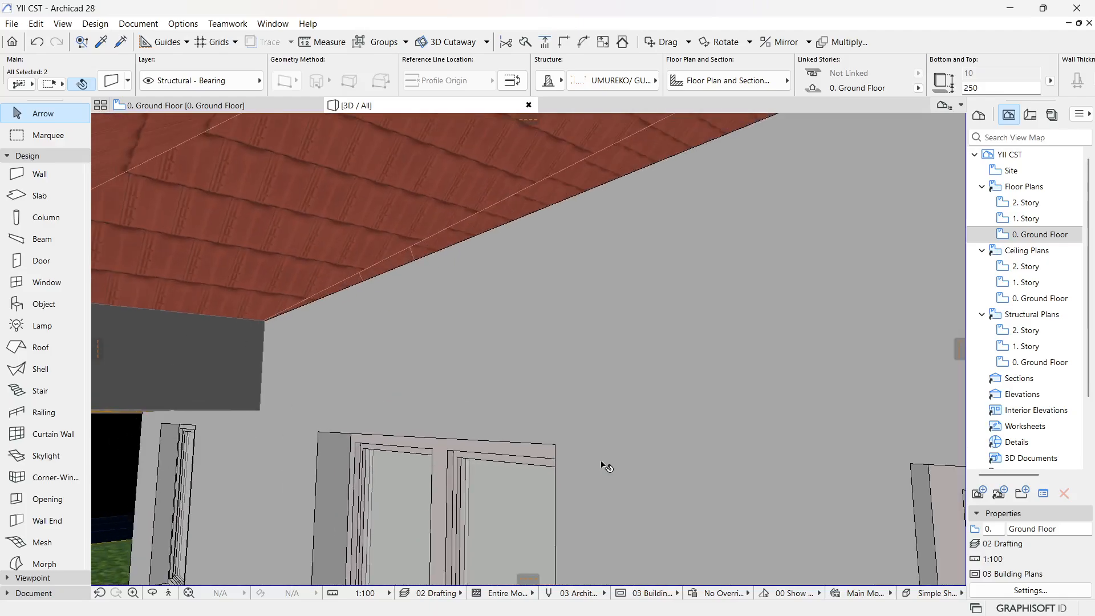
left_click(704, 471, "shift")
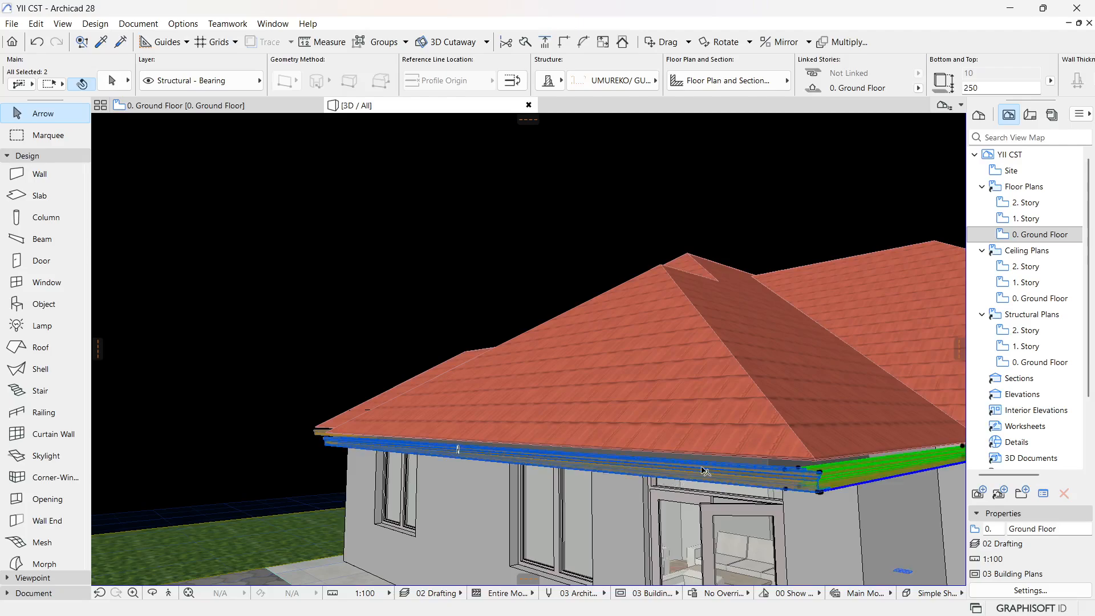
Step: Add the short gutter return beside the entrance projection and the adjoining long run above the wide window to the selection
left_click(152, 594)
left_click_drag(255, 334, 689, 301)
scroll(689, 302, "down", 3)
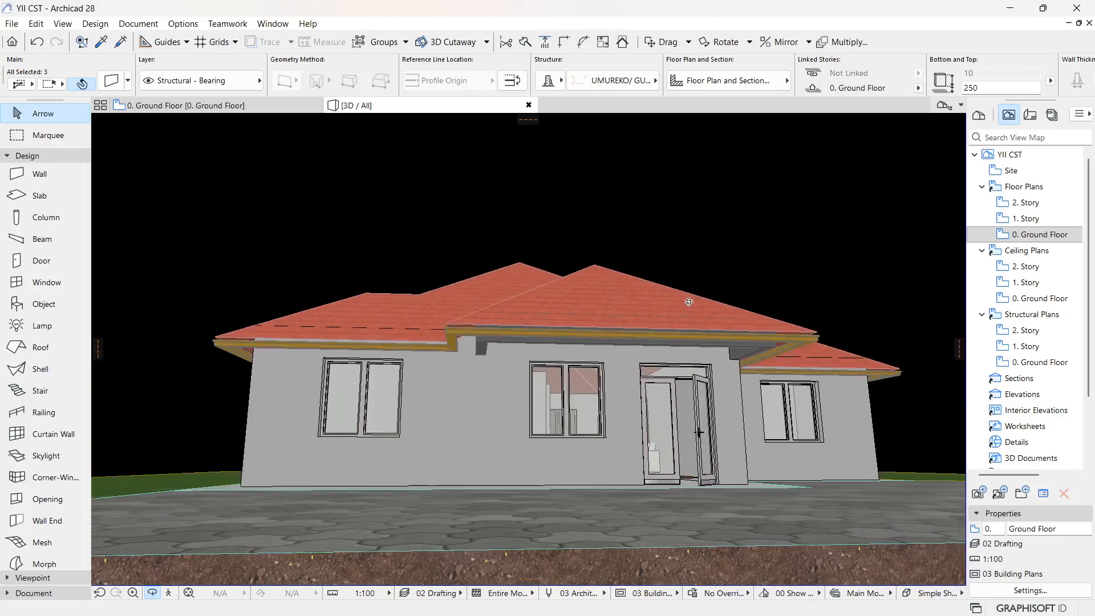
left_click_drag(421, 401, 565, 424)
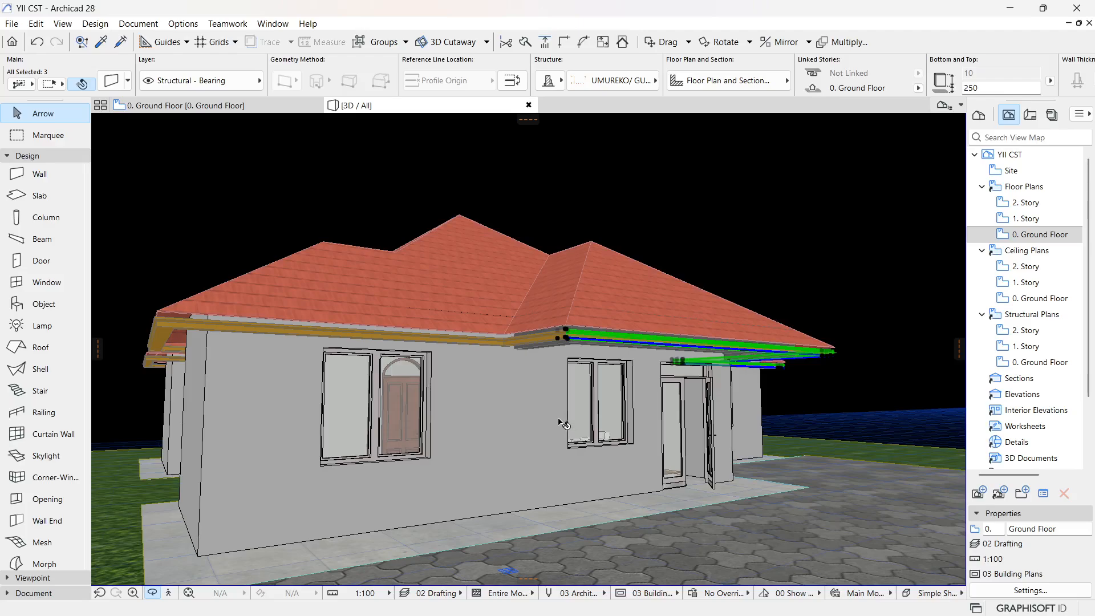
left_click(533, 336, "shift")
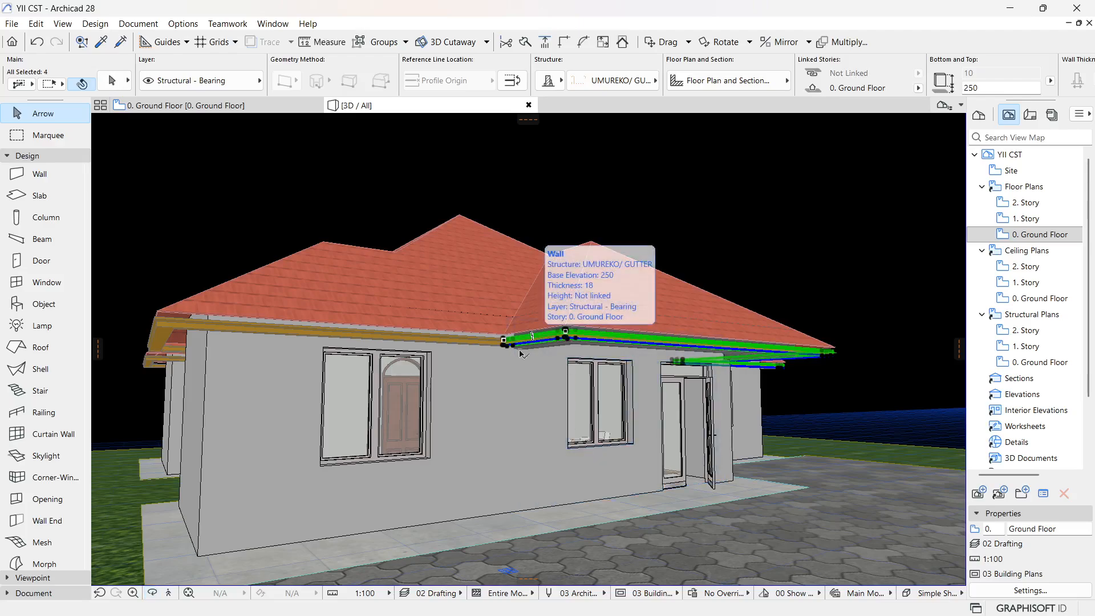
left_click(466, 344, "shift")
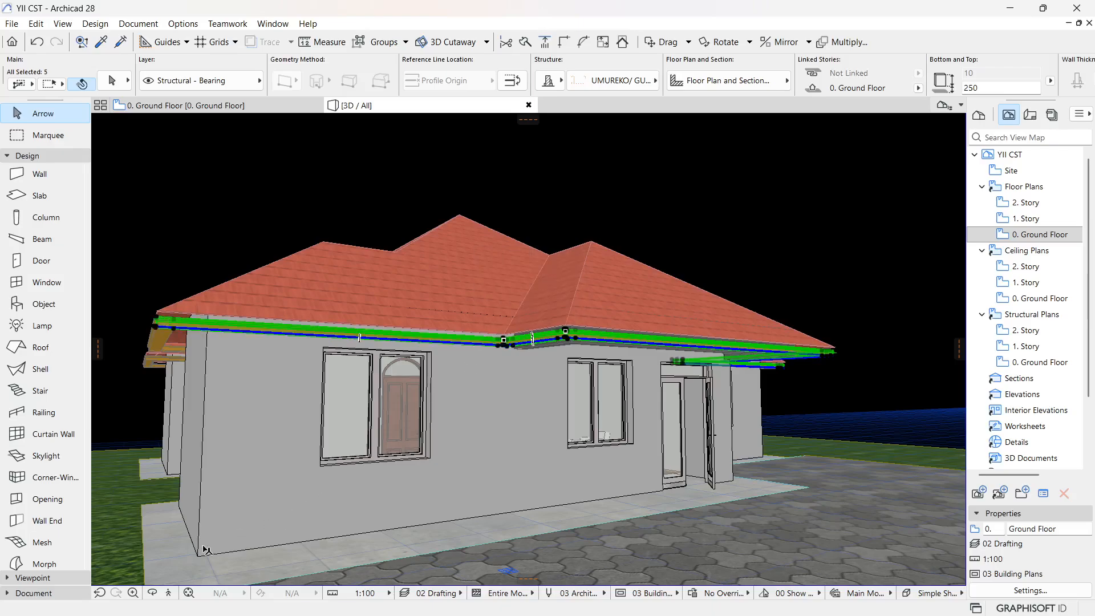
Step: Add the gutter run along the windowless wall around the next house corner to the selection
left_click(152, 593)
left_click_drag(399, 388, 513, 402)
scroll(719, 316, "down", 3)
left_click_drag(415, 369, 513, 359)
scroll(516, 358, "up", 1)
scroll(516, 358, "up", 2)
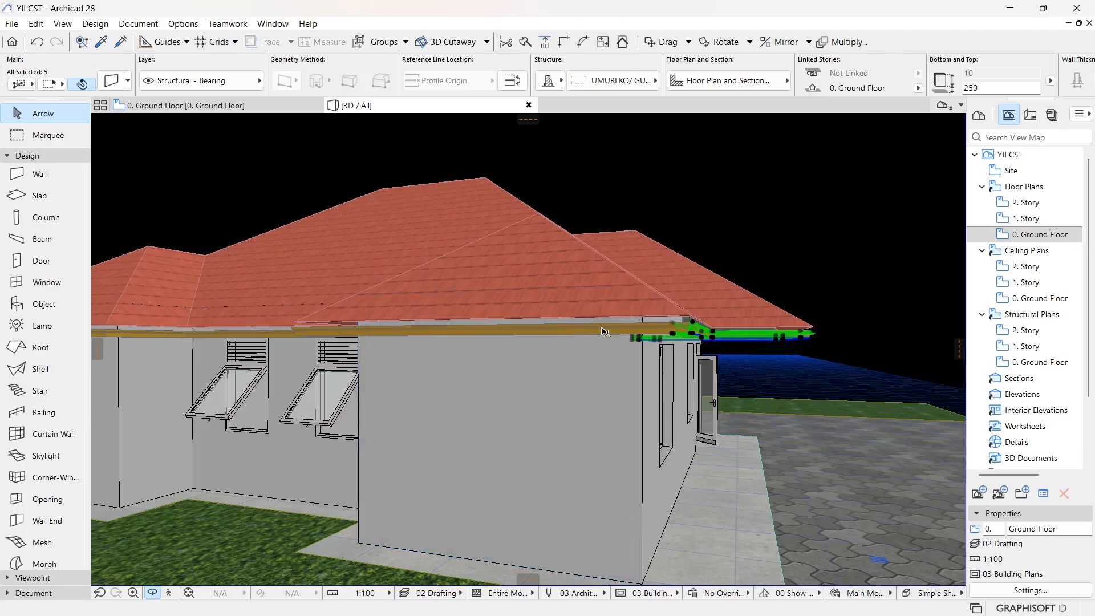
left_click(603, 331, "shift")
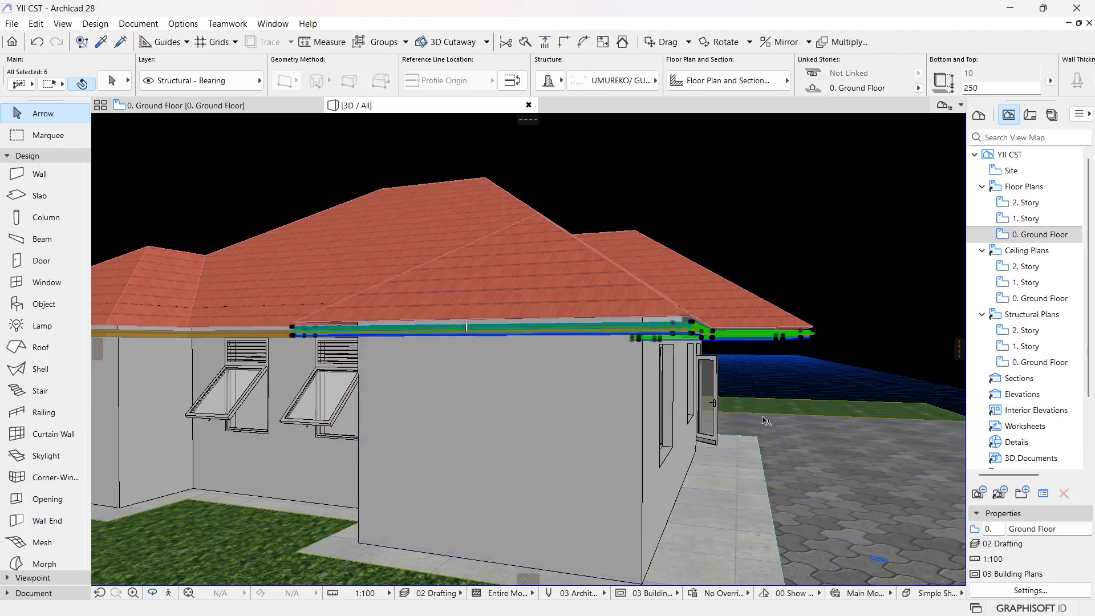
Step: Add the recessed gutter run above the two small windows, both its short returns, and the long run beyond to the selection
scroll(559, 399, "down", 3)
scroll(326, 381, "up", 2)
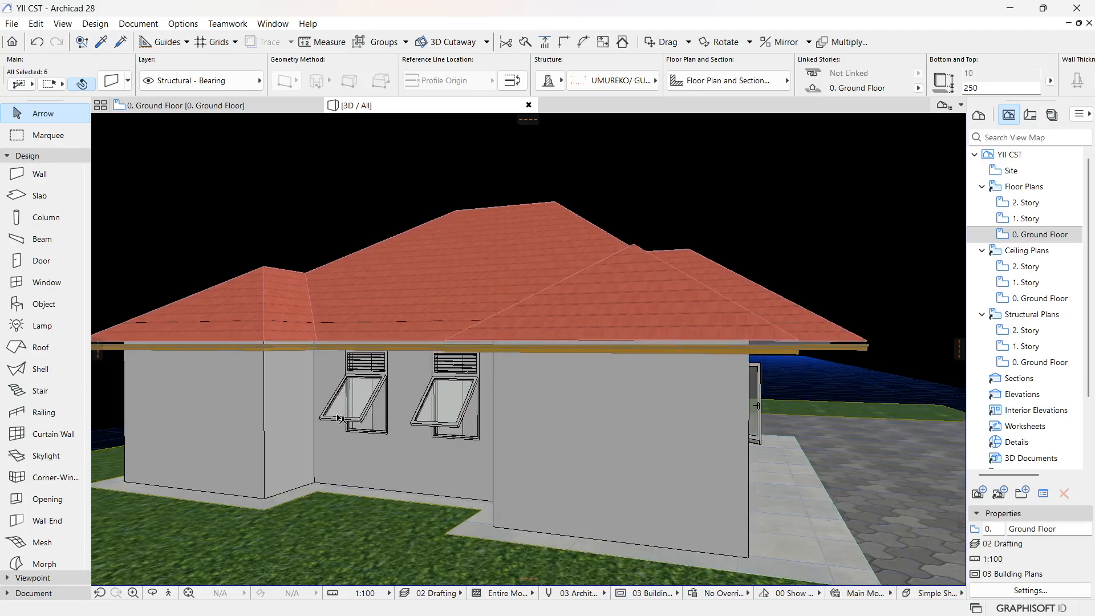
left_click(153, 594)
left_click_drag(260, 465, 373, 438)
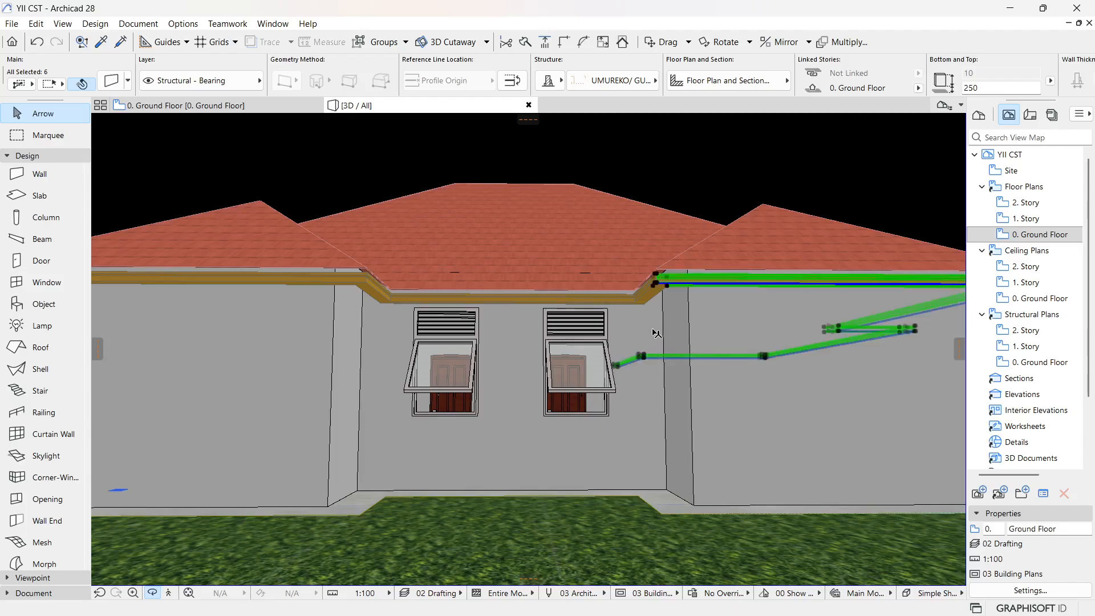
left_click(642, 295, "shift")
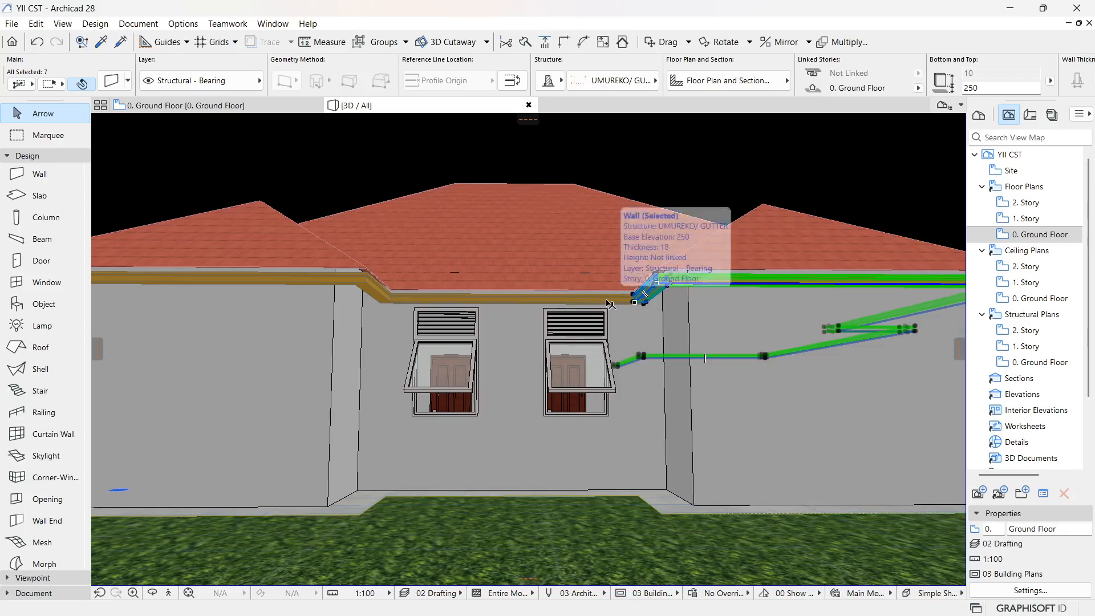
left_click(399, 294, "shift")
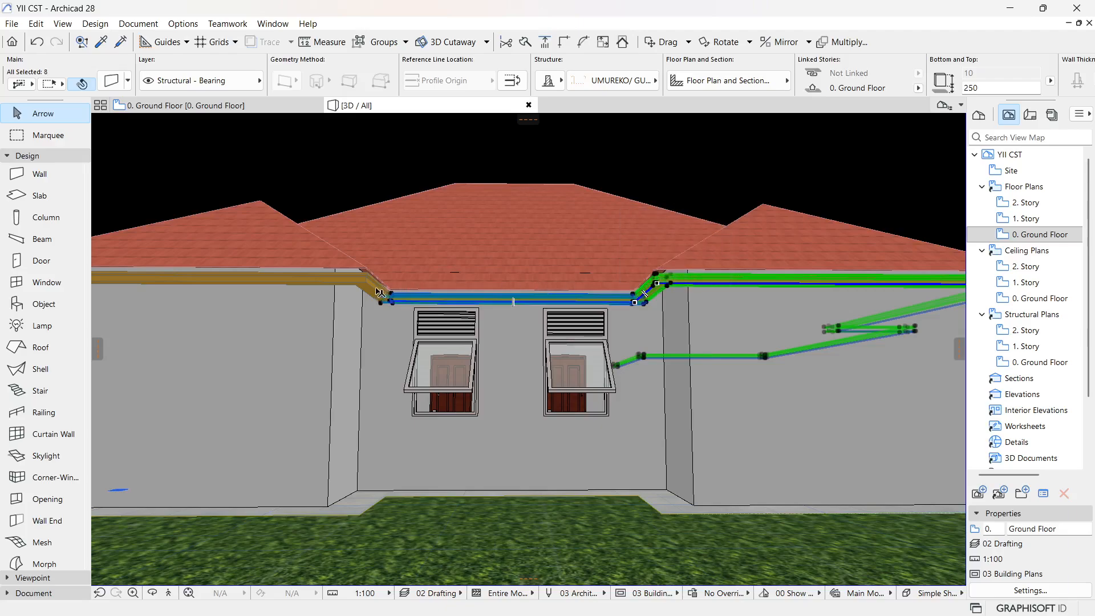
left_click(379, 288, "shift")
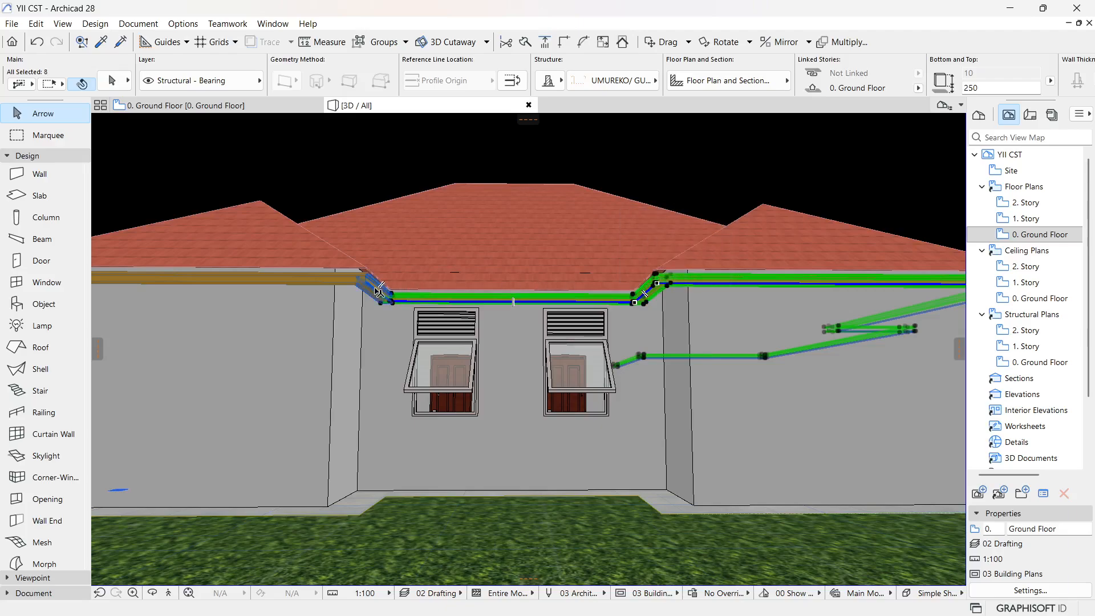
left_click(324, 283, "shift")
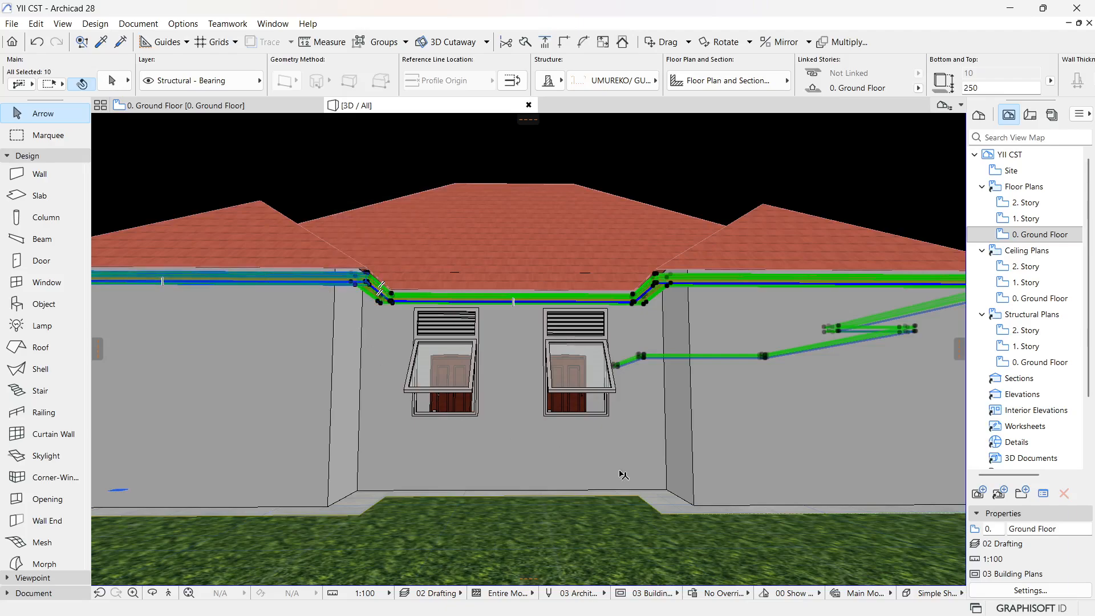
Step: Extend the selection with the gutter above the wide window beside the single door, its short corner return, and the adjoining run
scroll(624, 475, "down", 3)
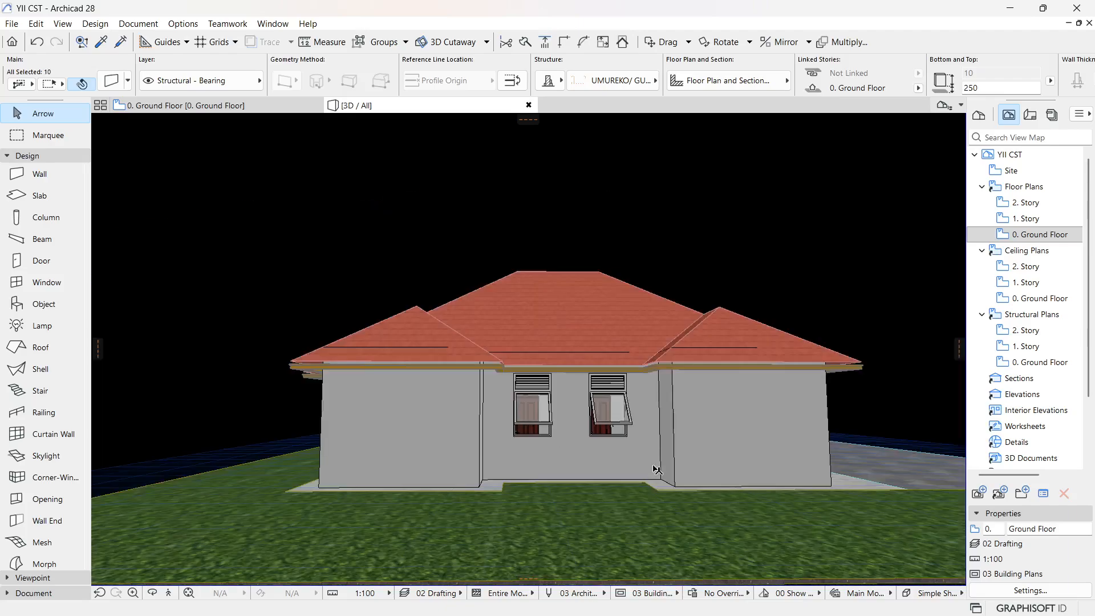
left_click(153, 595)
left_click_drag(290, 412, 582, 411)
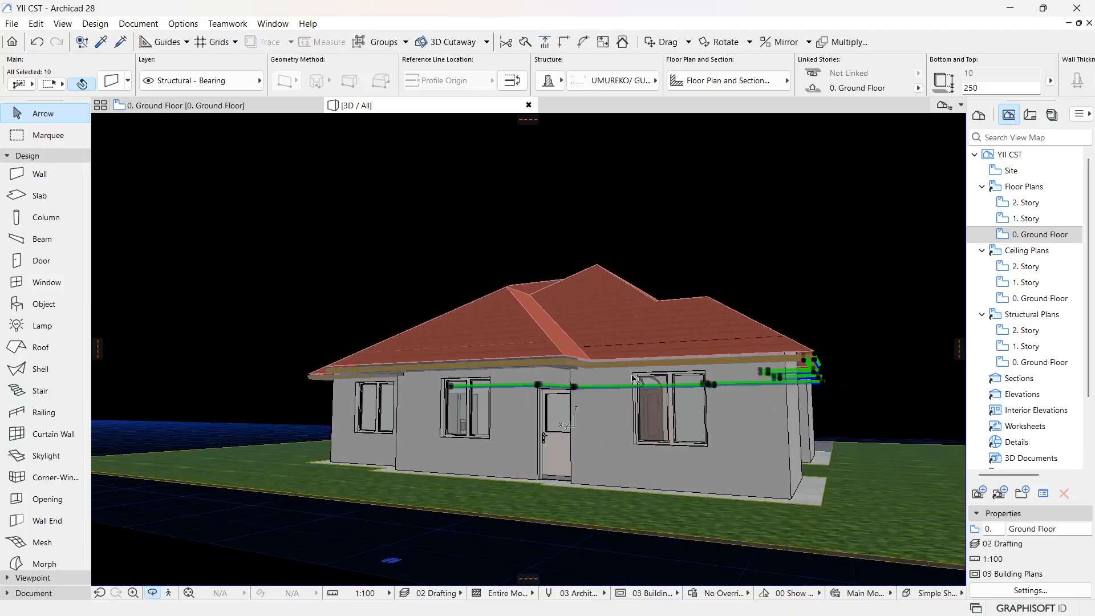
left_click(751, 361, "shift")
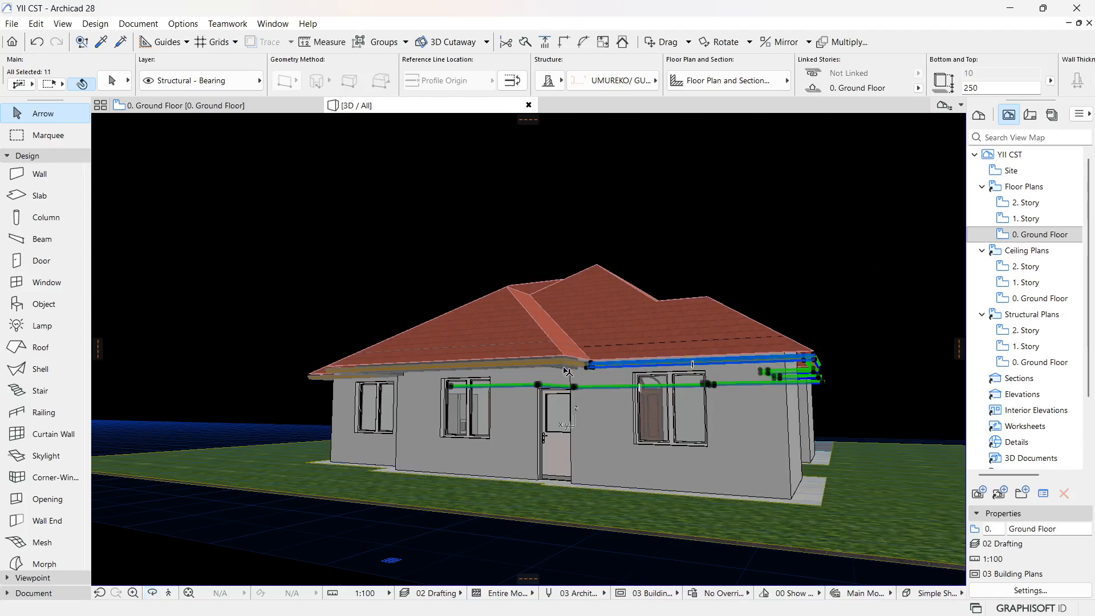
scroll(571, 364, "up", 3)
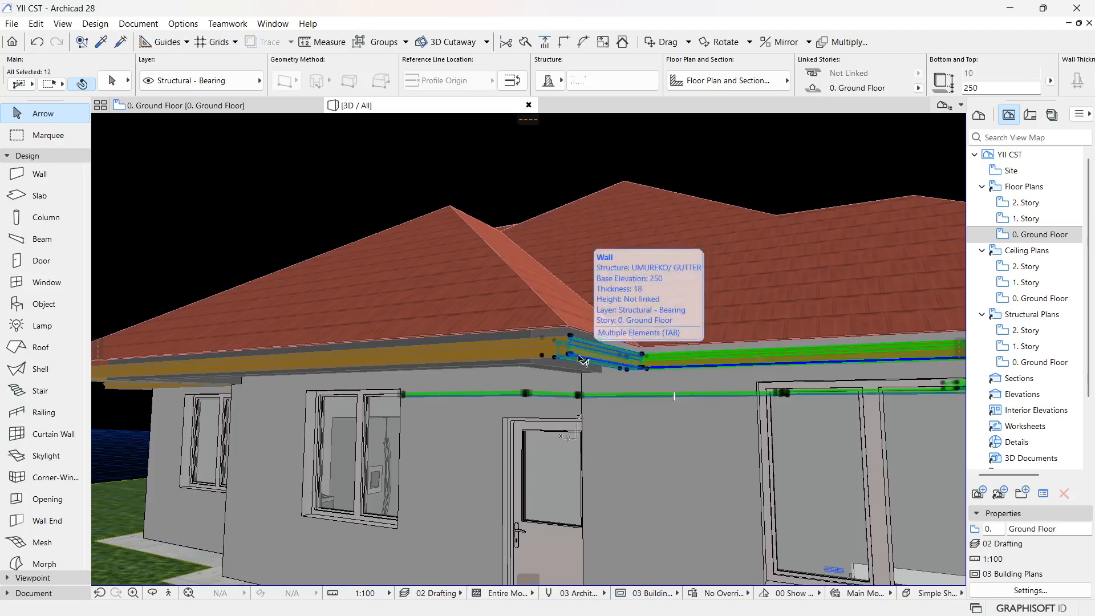
left_click(578, 358, "shift")
scroll(533, 355, "down", 3)
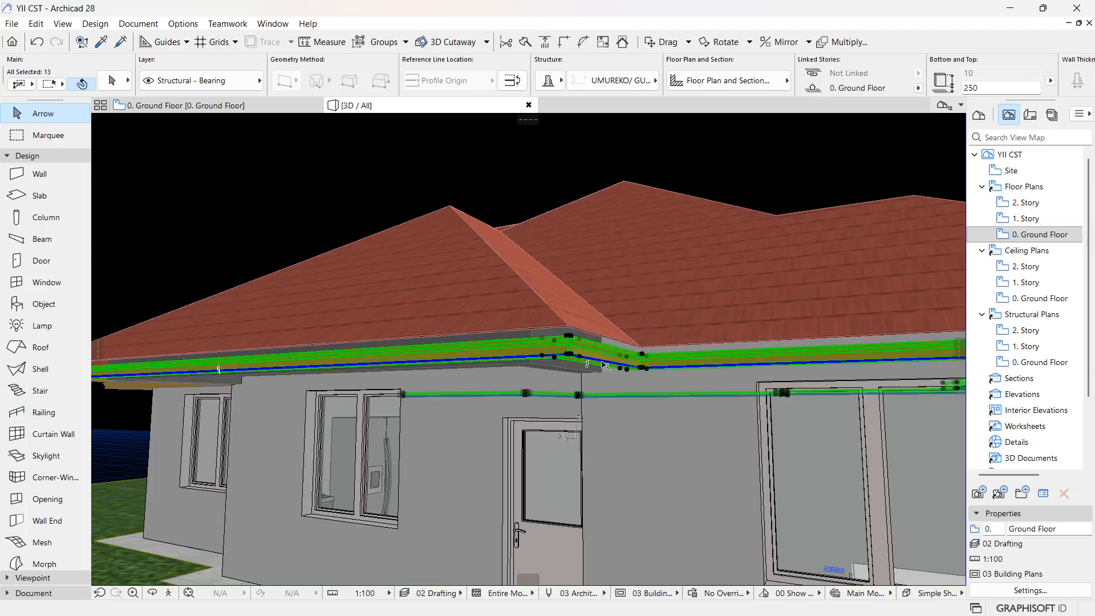
Step: Clear the current selection of gutter segments in the 3D view
scroll(725, 399, "down", 3)
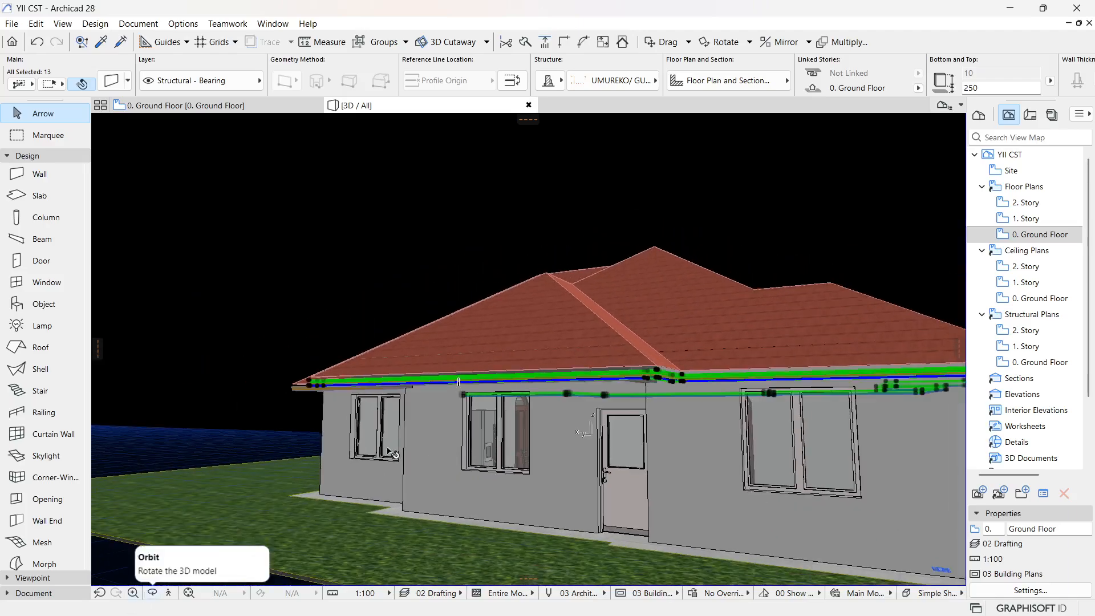
key("Escape")
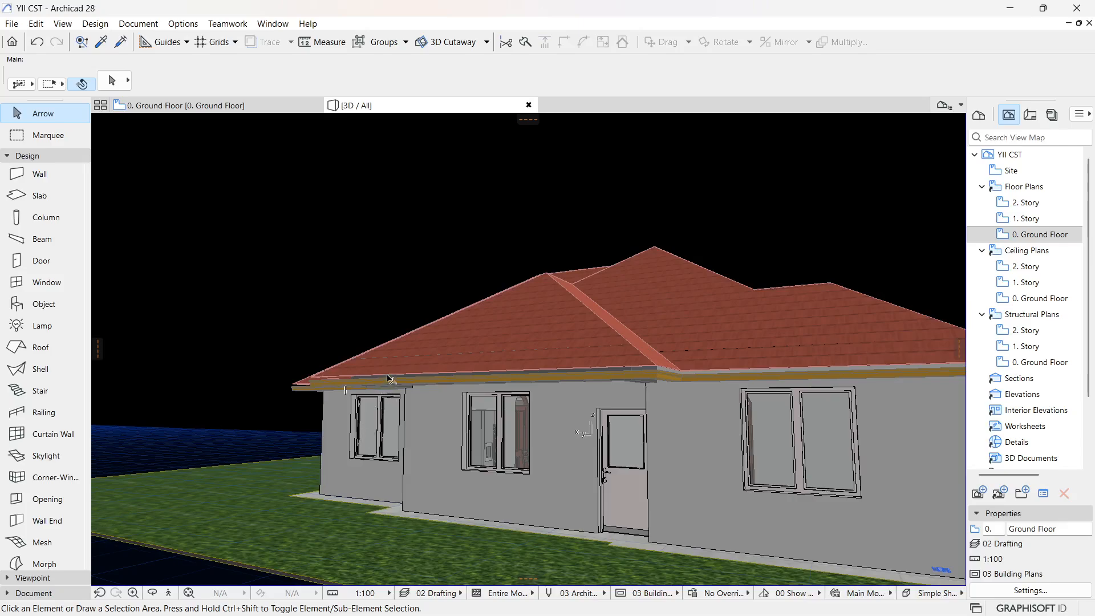
scroll(390, 379, "up", 4)
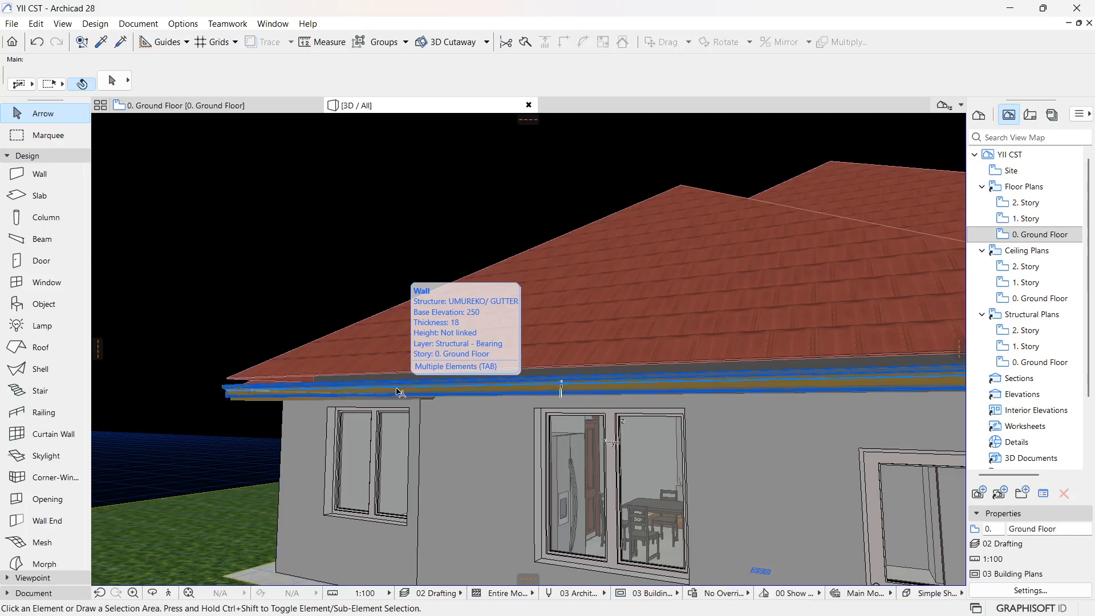
Step: Undo the last two operations on the ground floor and view the house in 3D
left_click(38, 46)
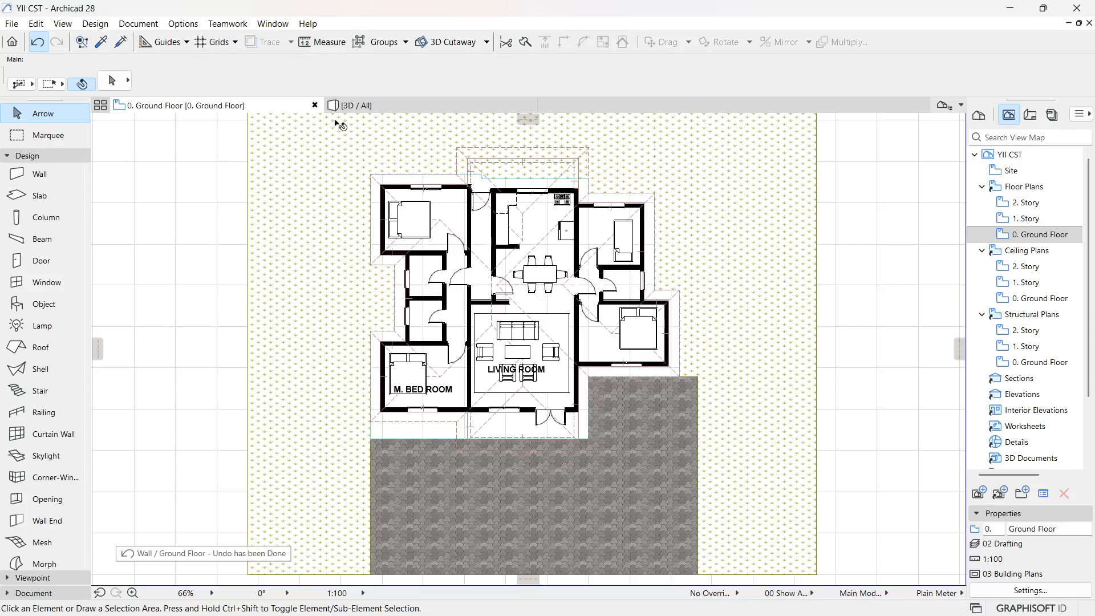
left_click(37, 43)
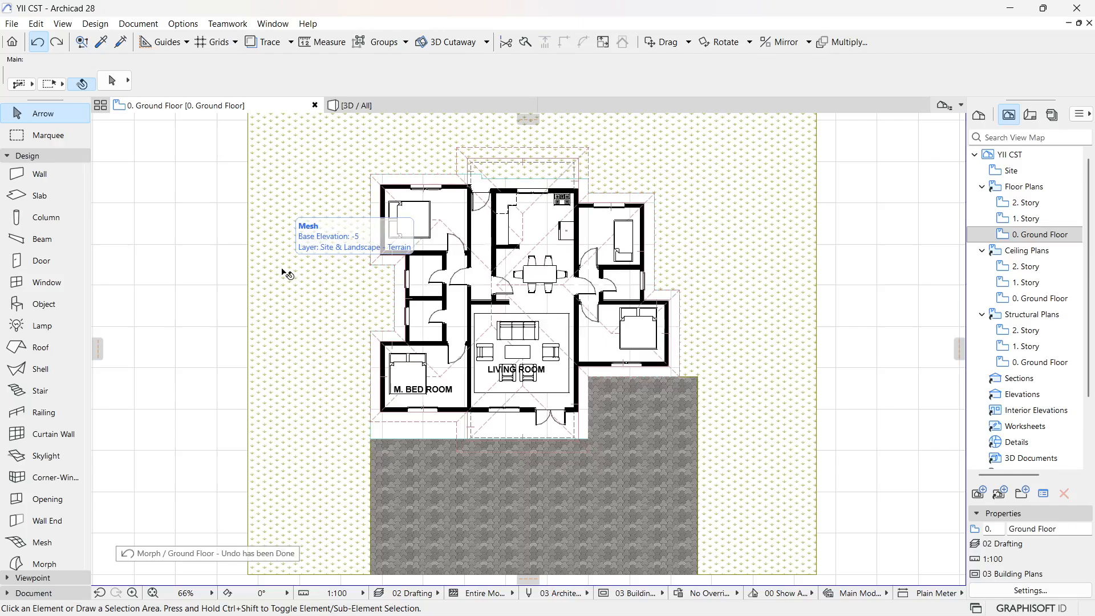
left_click(407, 108)
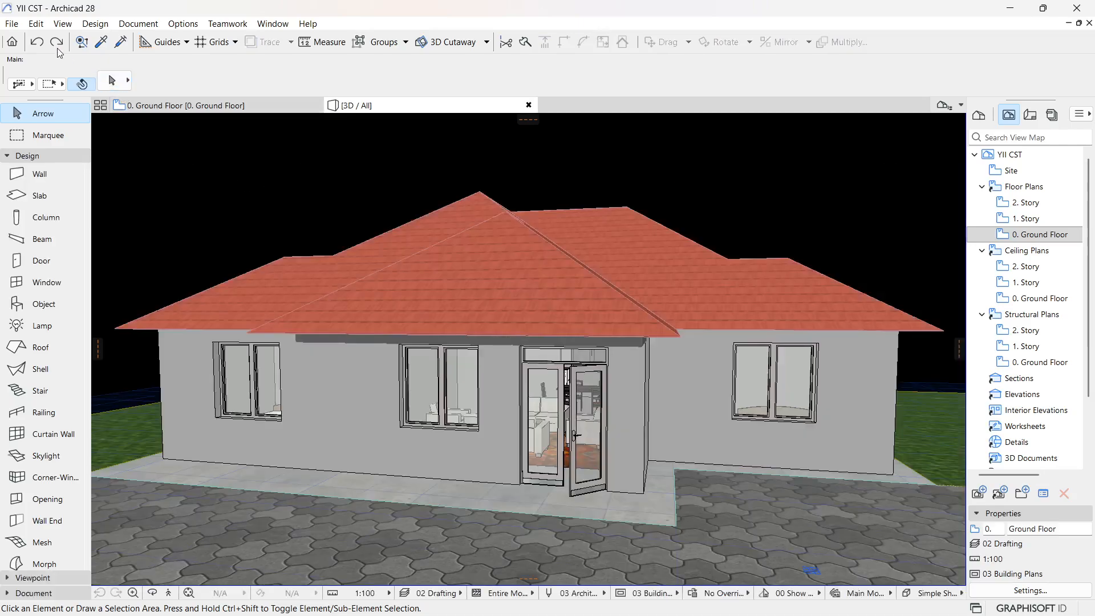
Step: Redo the undone operations to restore the gutter walls and view the entrance eaves in 3D
left_click(57, 46)
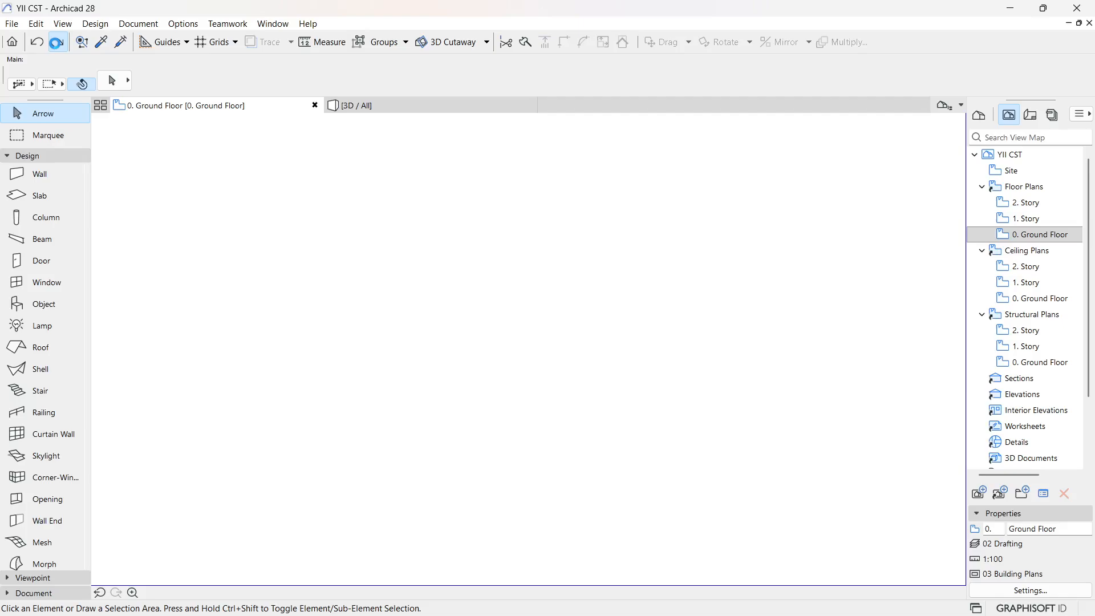
left_click(57, 45)
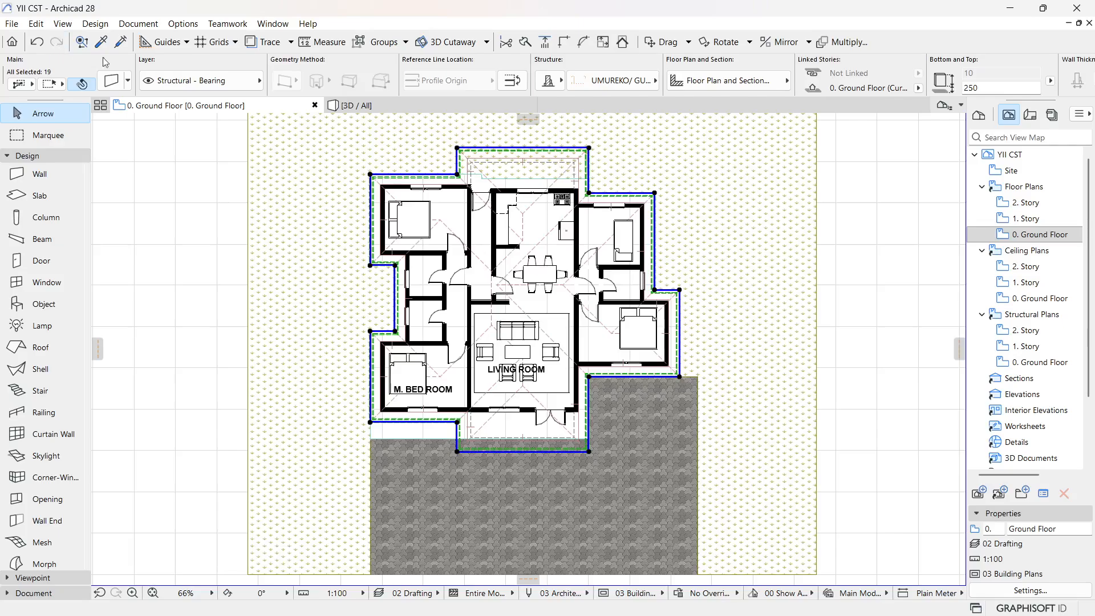
left_click(397, 108)
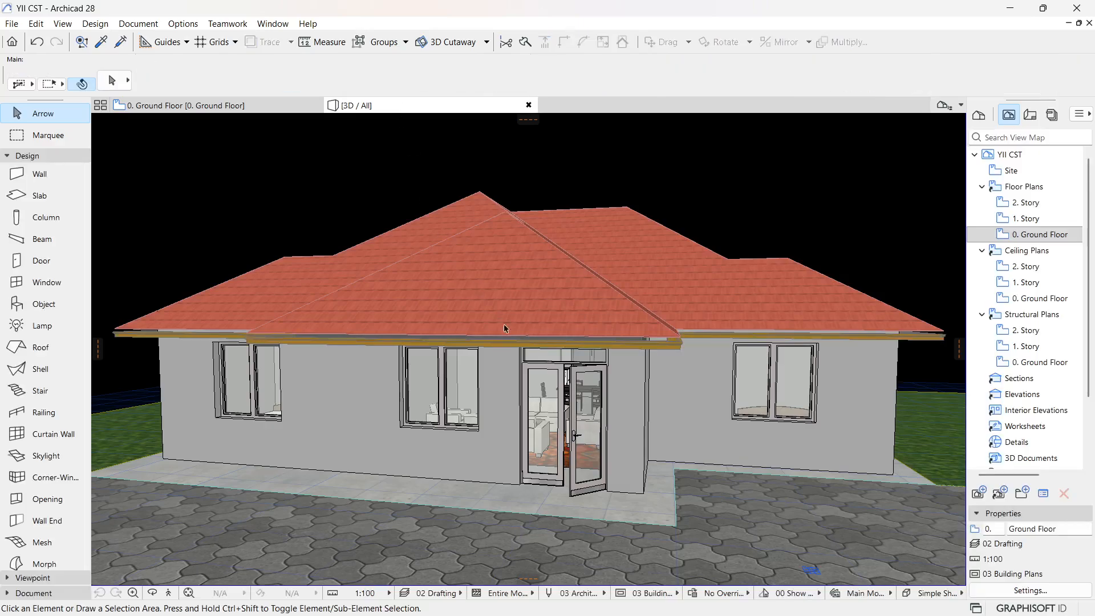
scroll(675, 359, "up", 3)
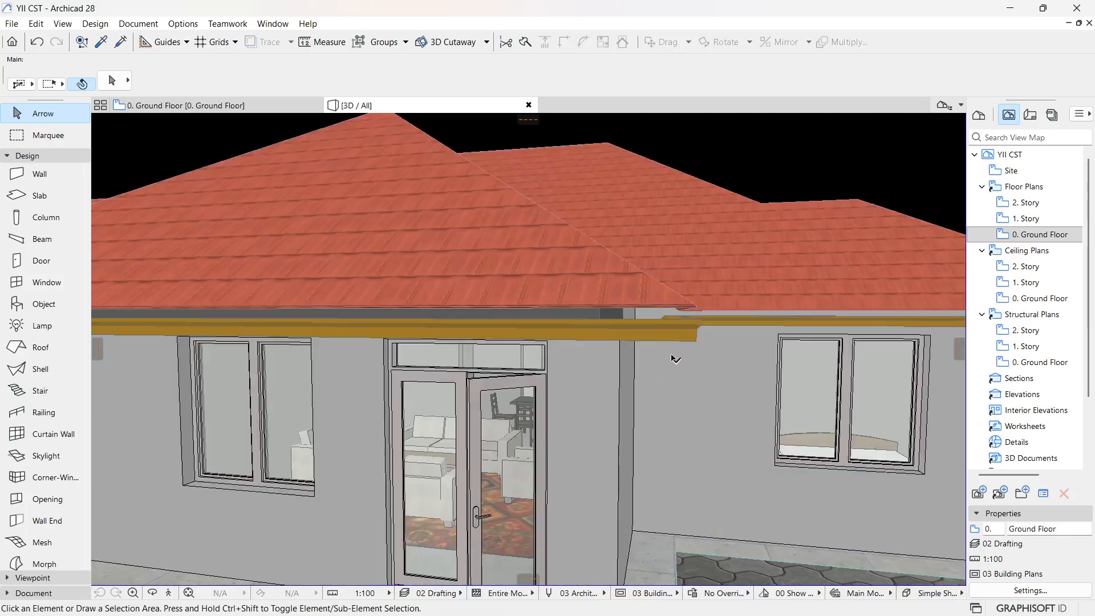
Step: Deselect all gutter walls in the ground floor plan and return to the 3D view
left_click(231, 110)
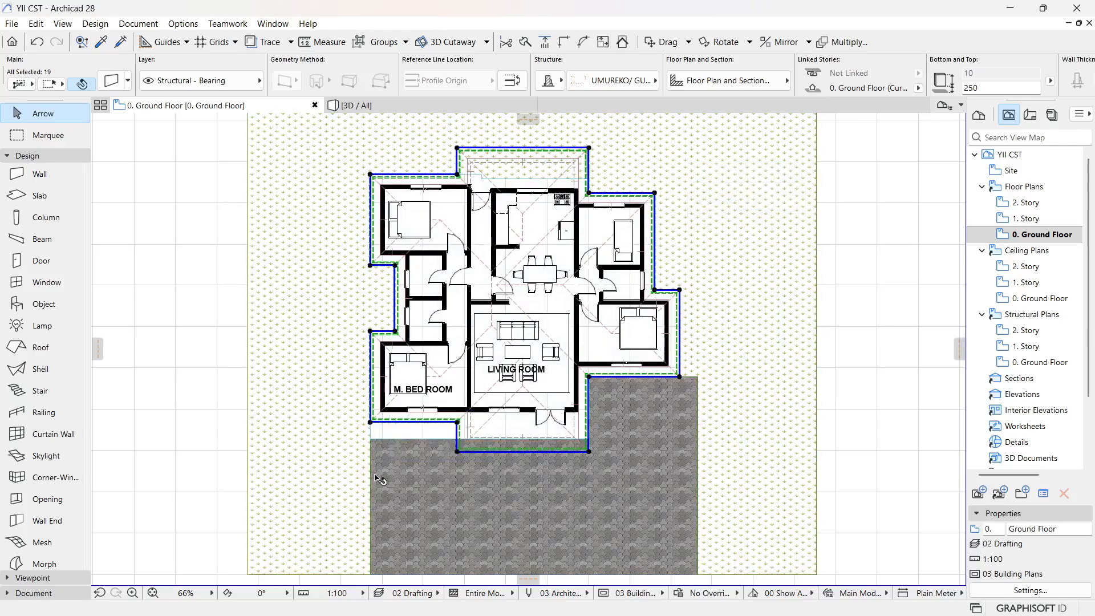
left_click(183, 336)
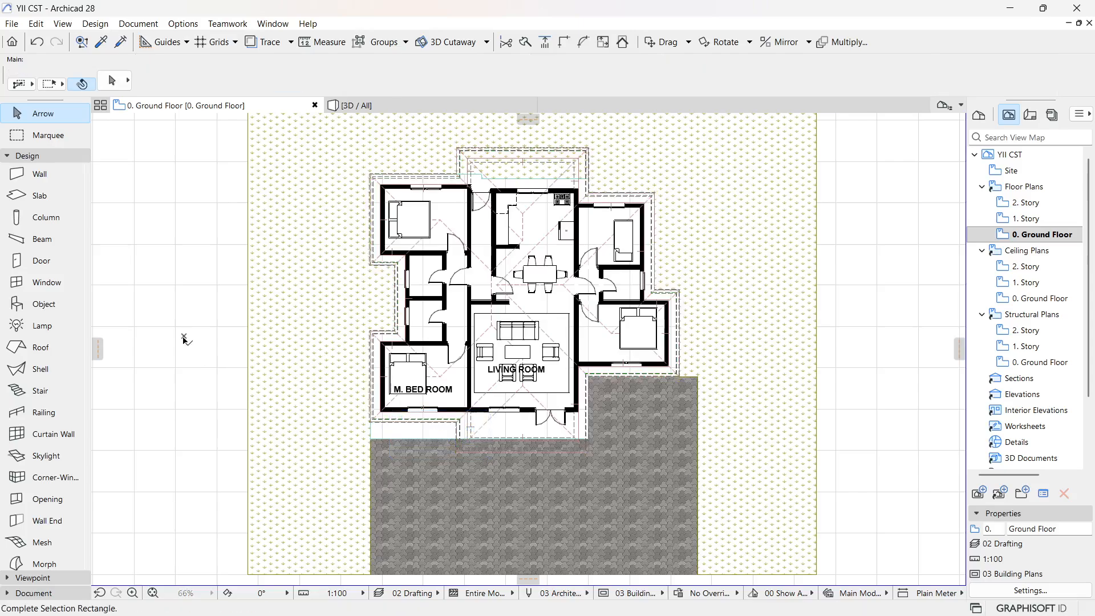
left_click(154, 254)
left_click(413, 105)
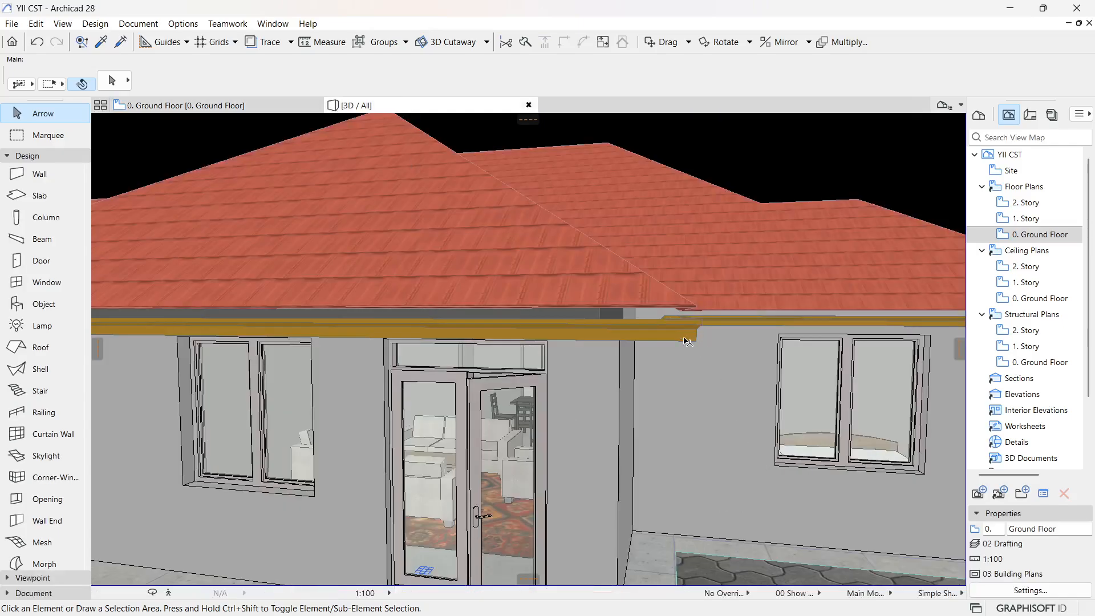
Step: Select the entire gutter around the eaves and set its bottom offset to the home story to 280
left_click(702, 331)
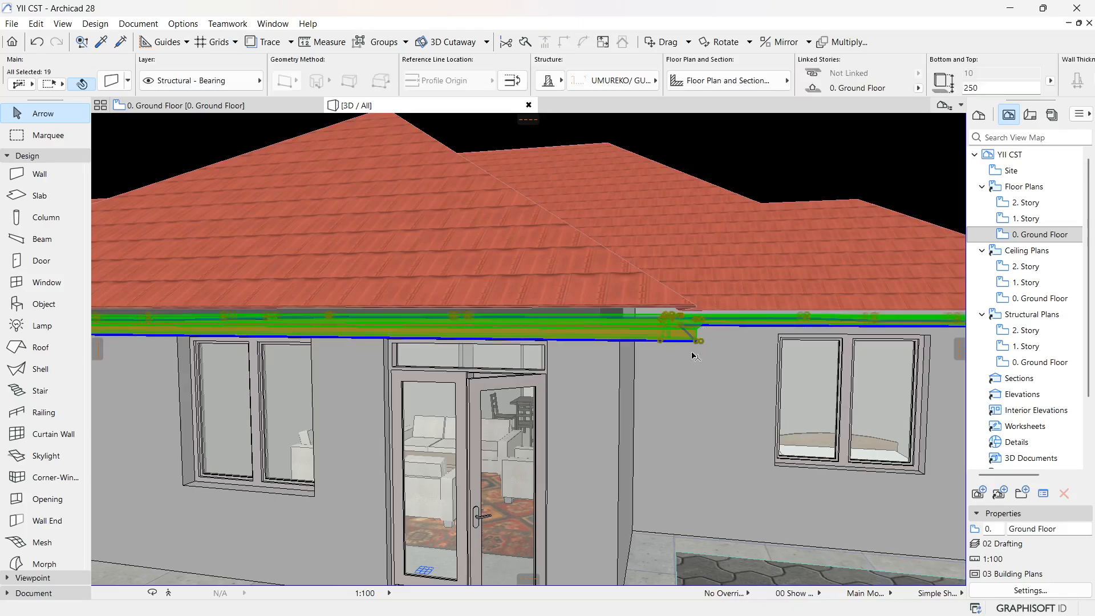
scroll(688, 342, "down", 2)
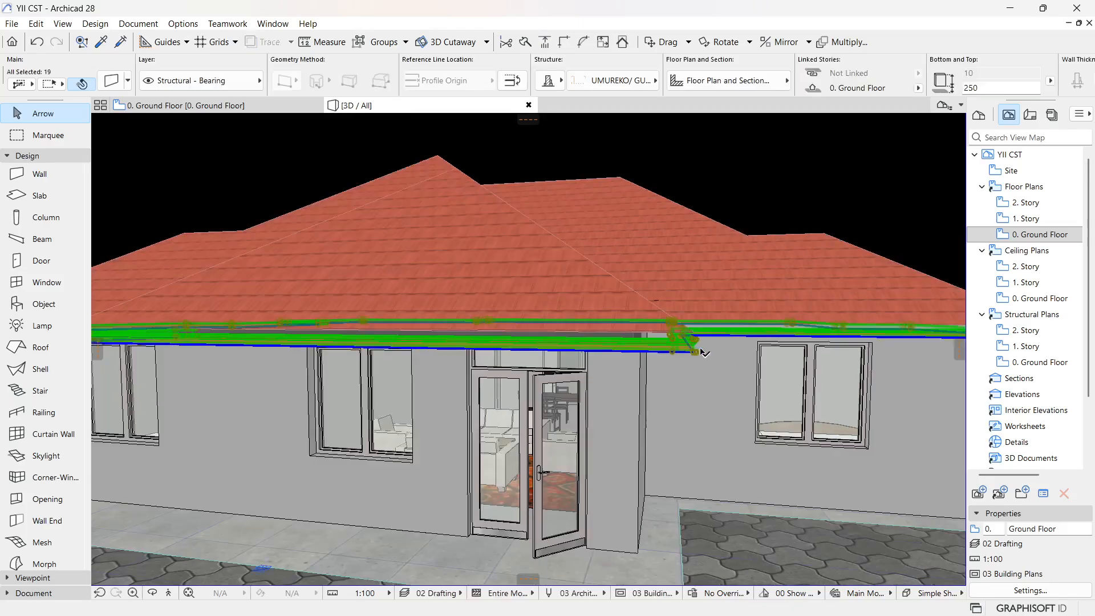
scroll(702, 352, "up", 3)
scroll(741, 388, "down", 4)
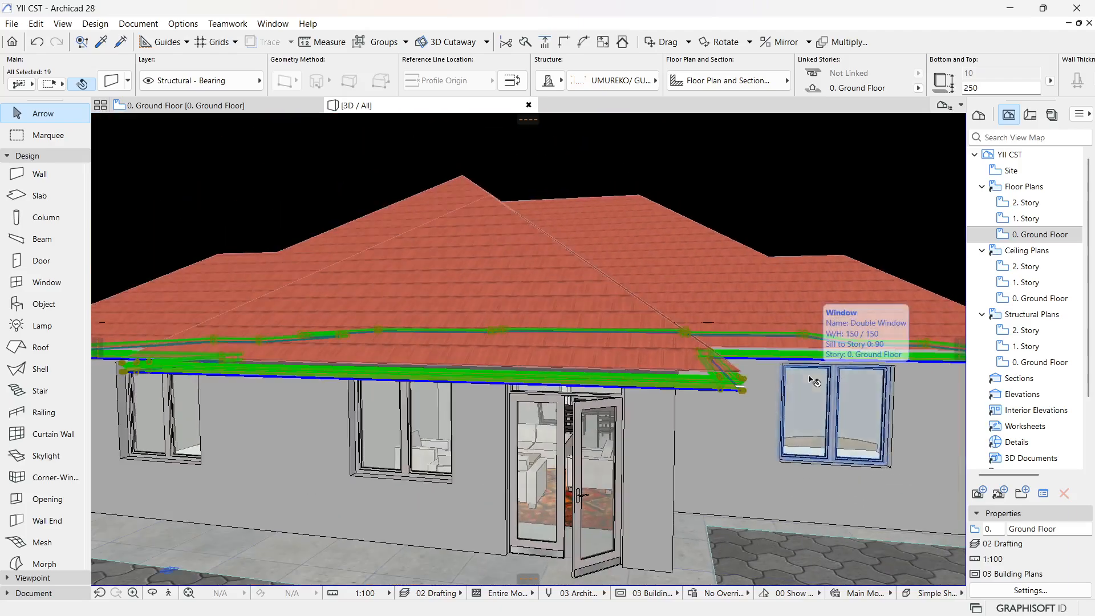
scroll(814, 381, "down", 3)
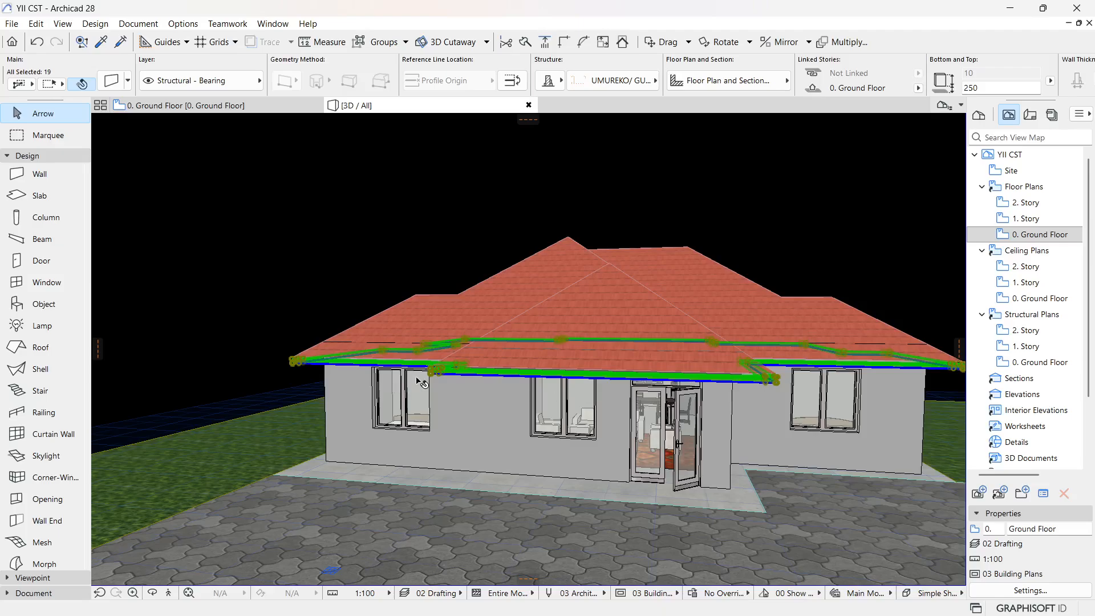
scroll(442, 376, "up", 5)
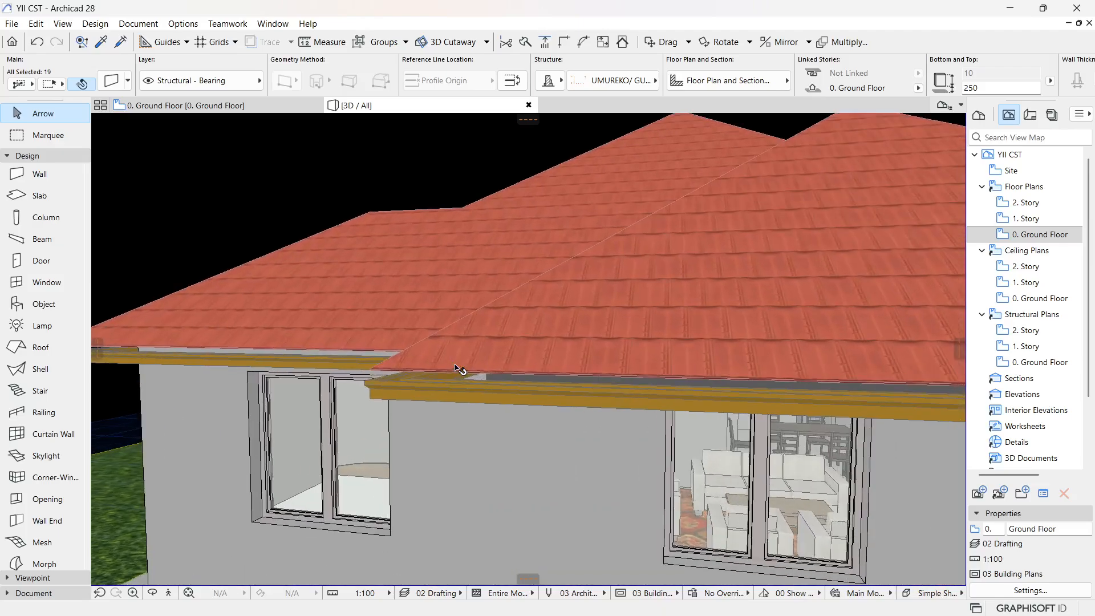
scroll(452, 366, "up", 2)
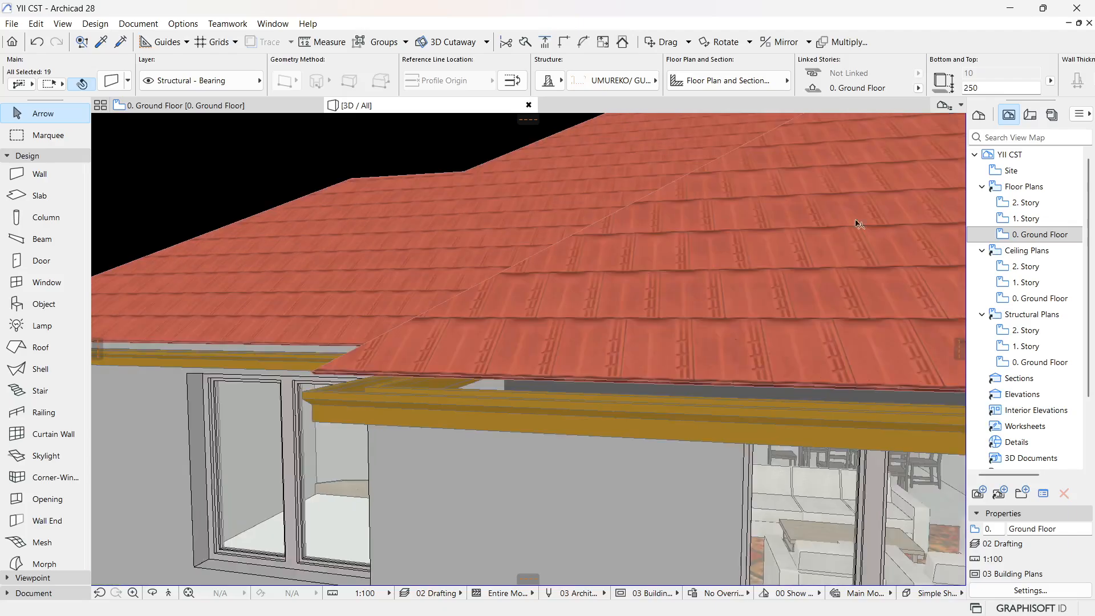
double_click(985, 87)
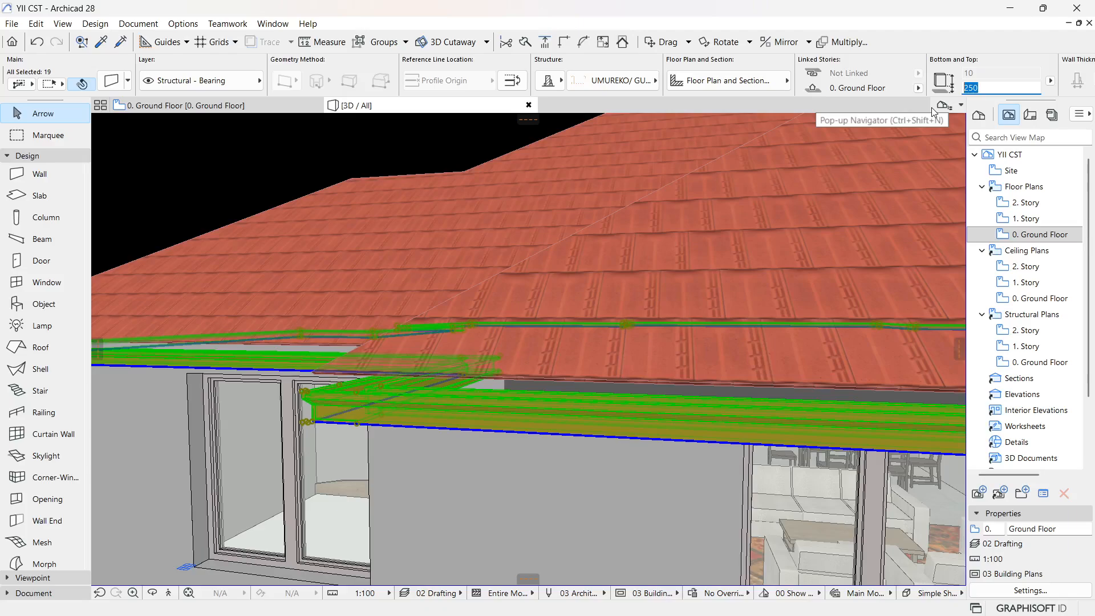
type("280")
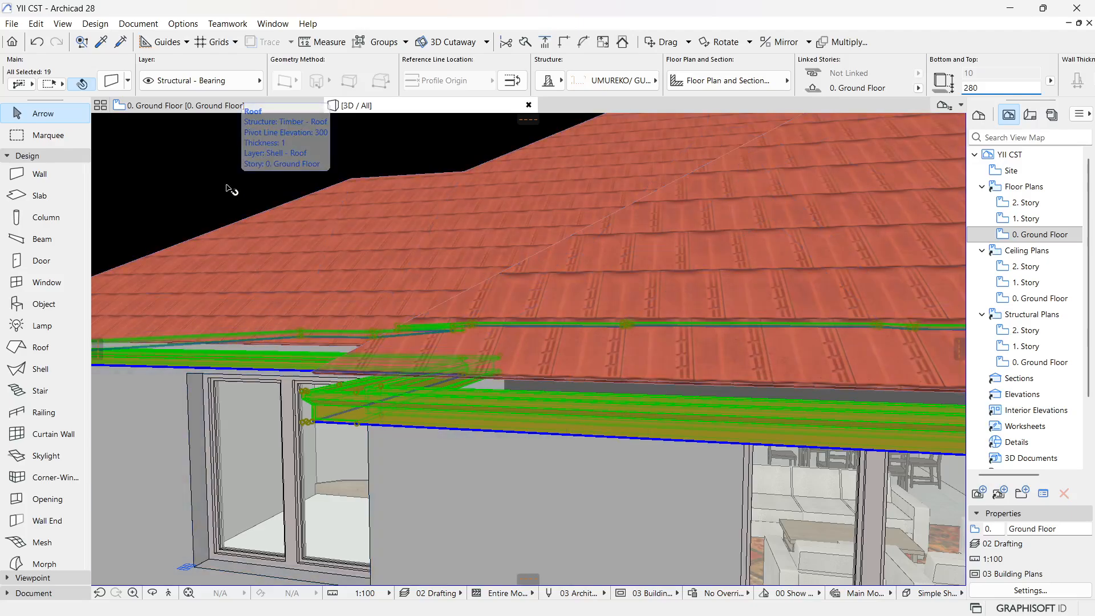
key("Return")
key("Escape")
scroll(314, 403, "up", 3)
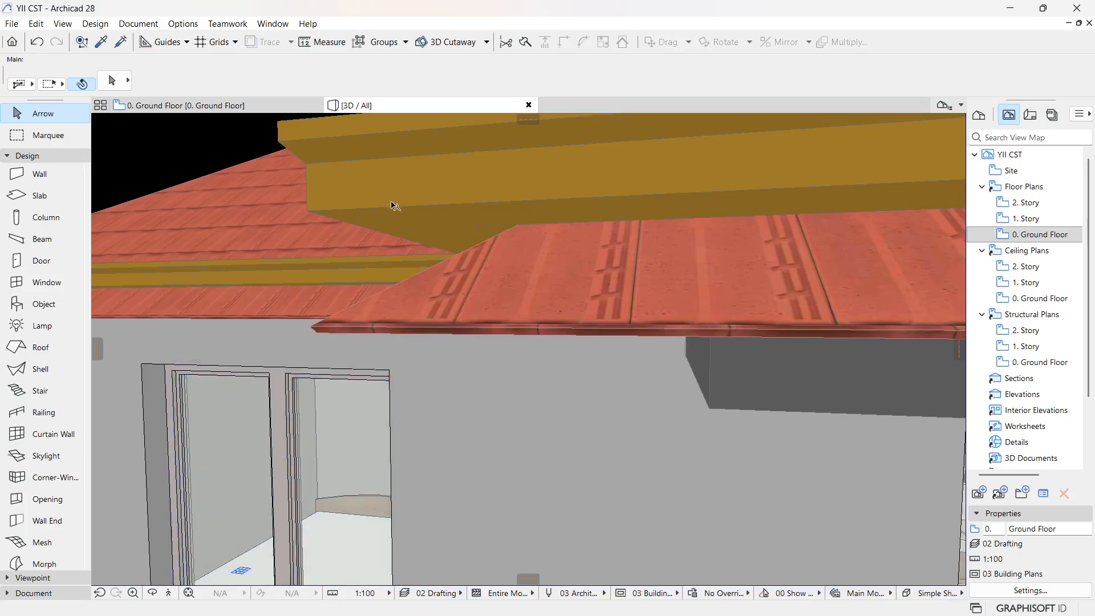
Step: Reselect the whole gutter, set its bottom offset to the home story to 260, and clear the selection
left_click(392, 203)
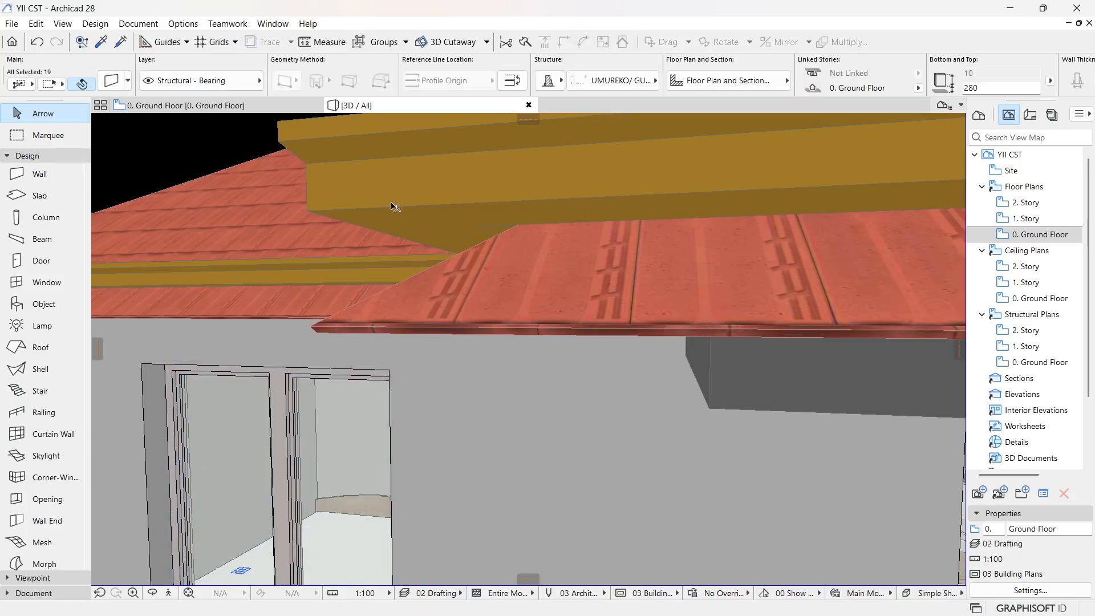
left_click(993, 87)
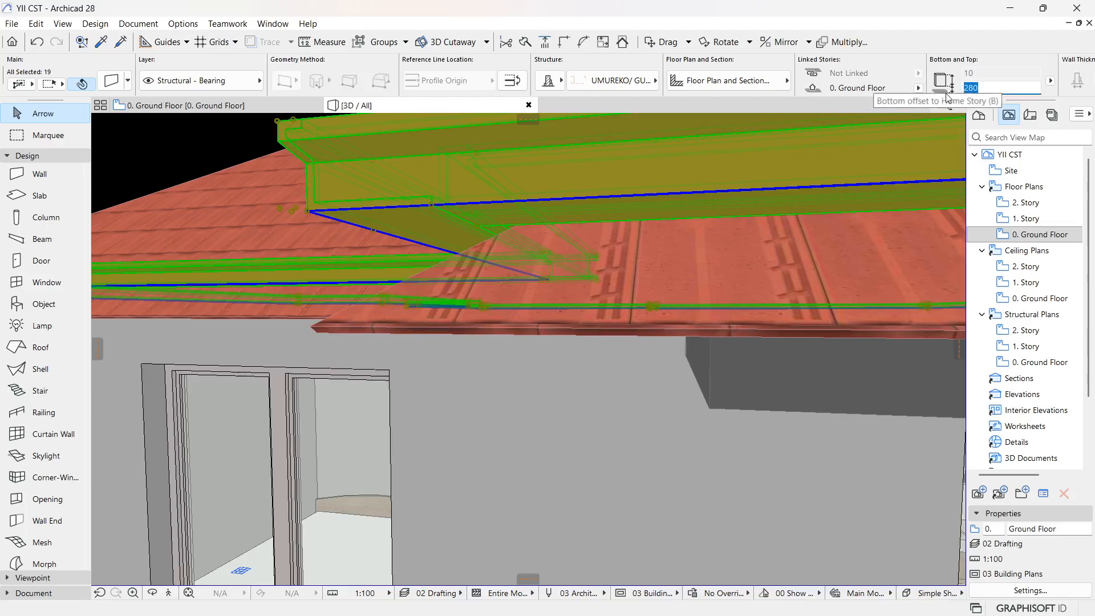
key("BackSpace")
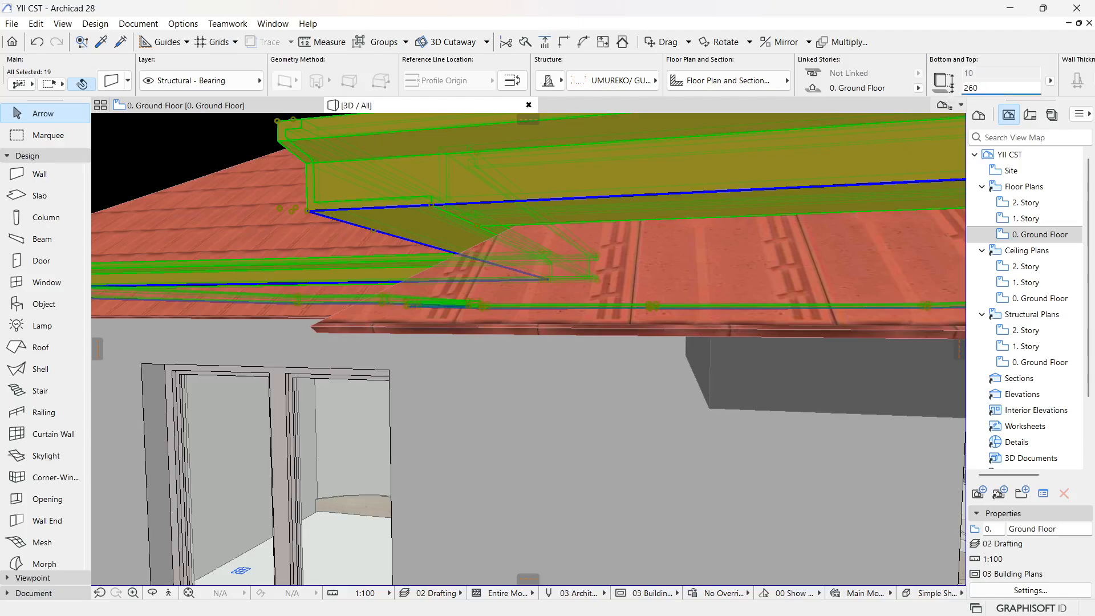
key("Return")
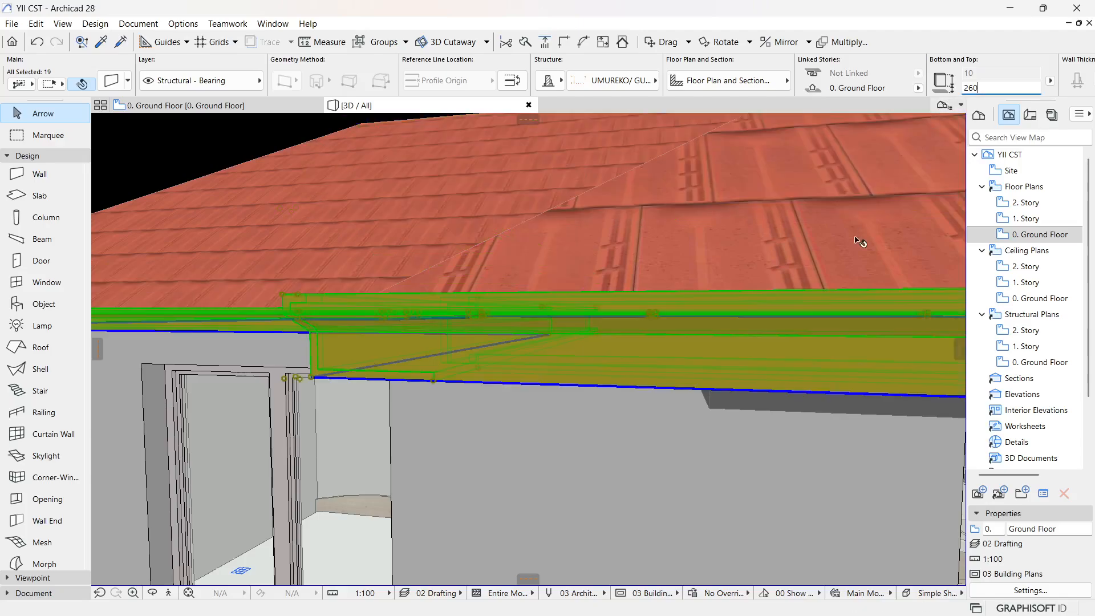
scroll(803, 320, "down", 2)
left_click(255, 221)
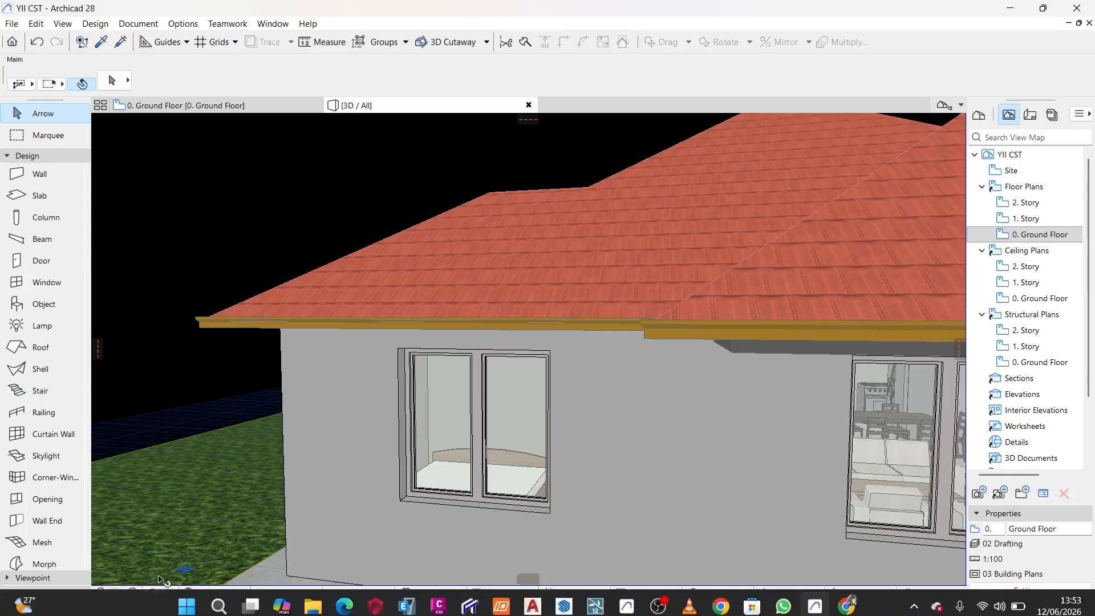
Step: Examine from several angles how the gutter fits the roof edge along the front façade, entrance projection and adjoining corners
left_click(153, 593)
left_click_drag(276, 444, 338, 345)
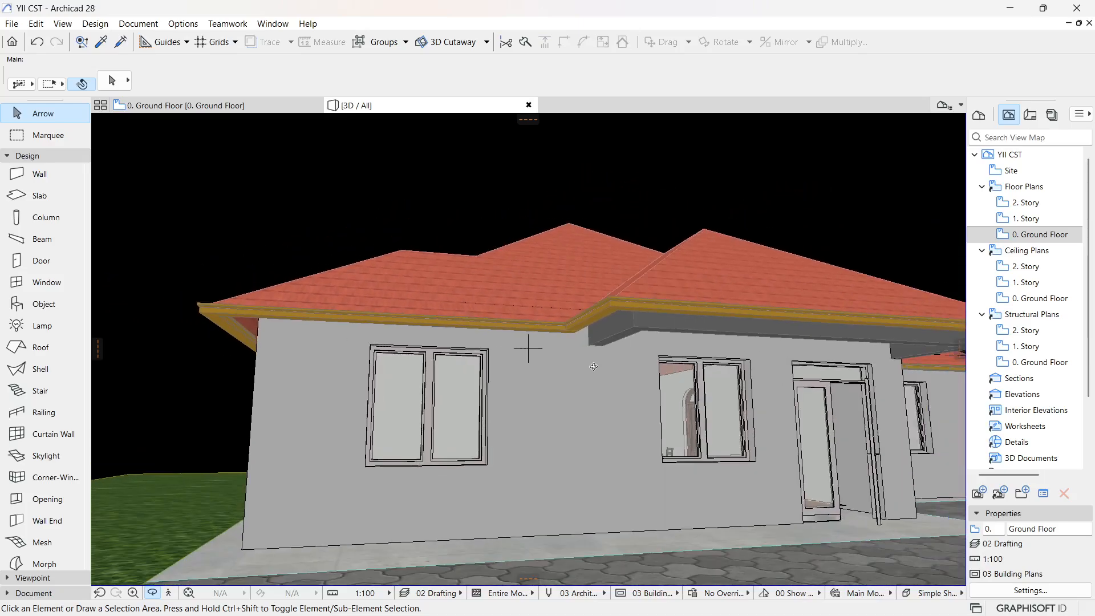
left_click_drag(594, 366, 188, 291)
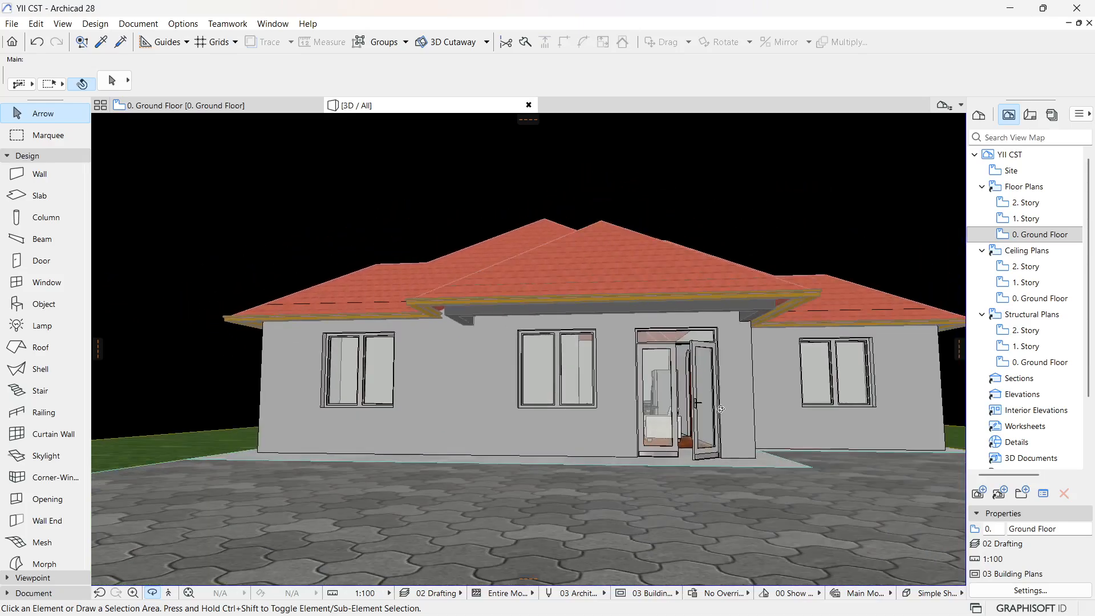
left_click_drag(721, 409, 460, 314)
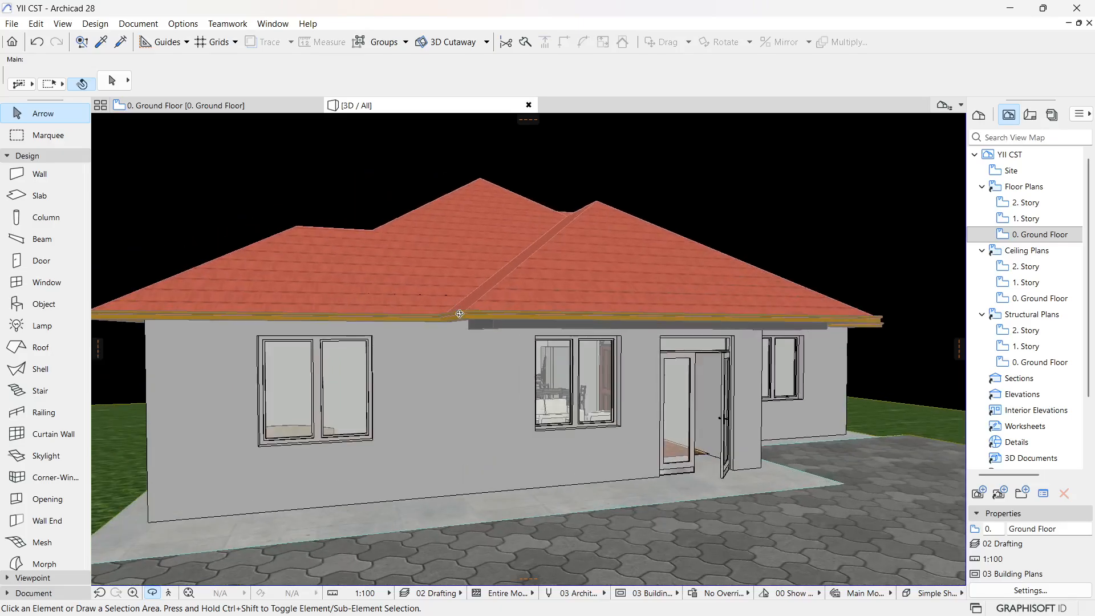
scroll(460, 314, "up", 5)
left_click_drag(464, 394, 318, 349)
scroll(319, 349, "down", 6)
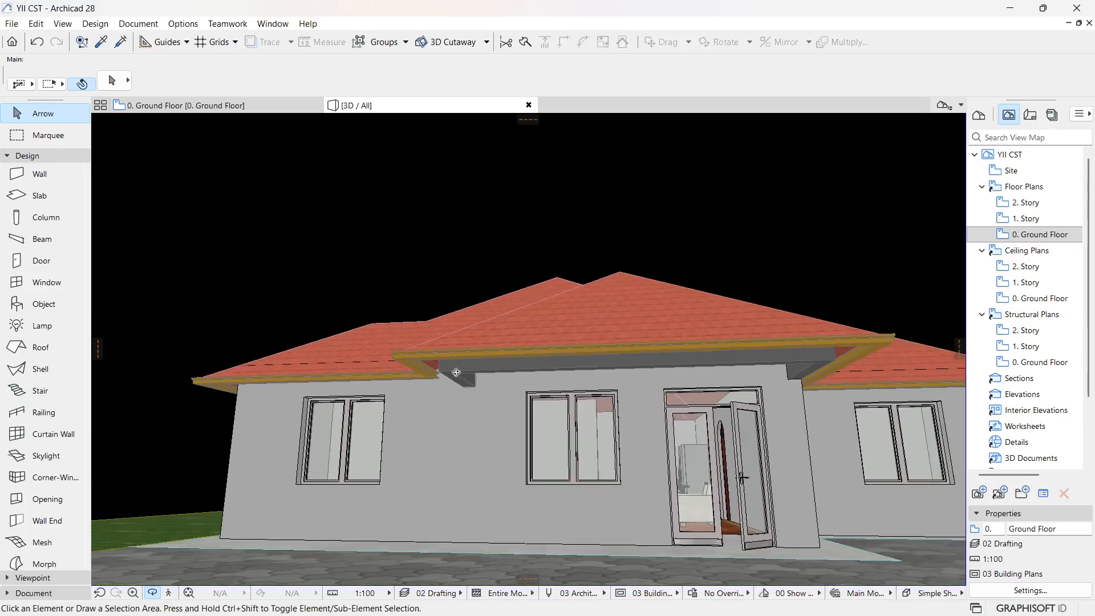
scroll(671, 395, "down", 5)
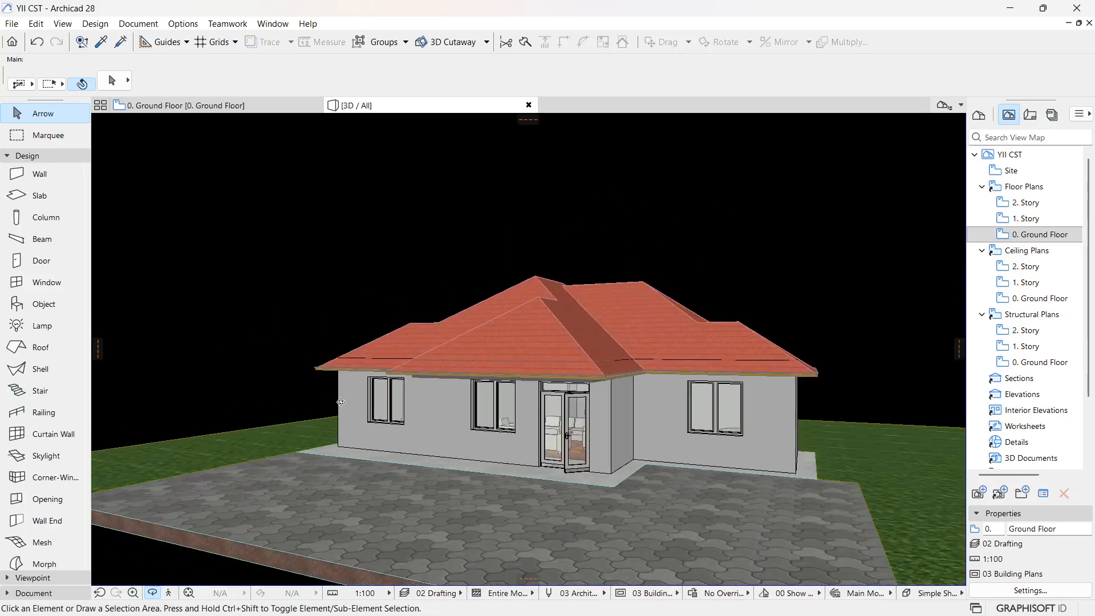
scroll(706, 391, "up", 5)
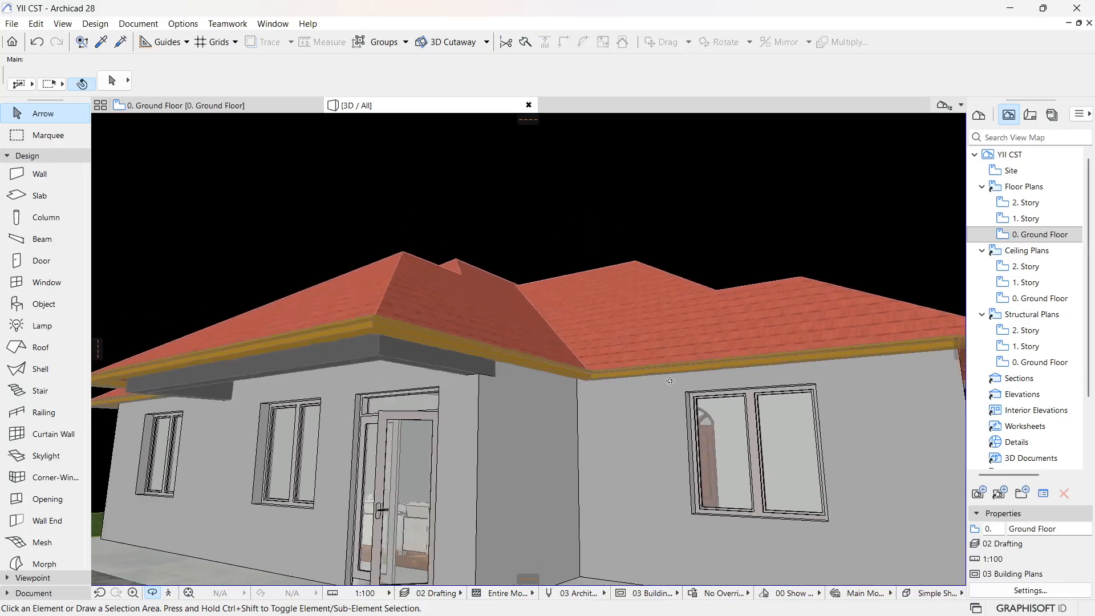
left_click_drag(640, 362, 773, 365)
scroll(464, 335, "down", 3)
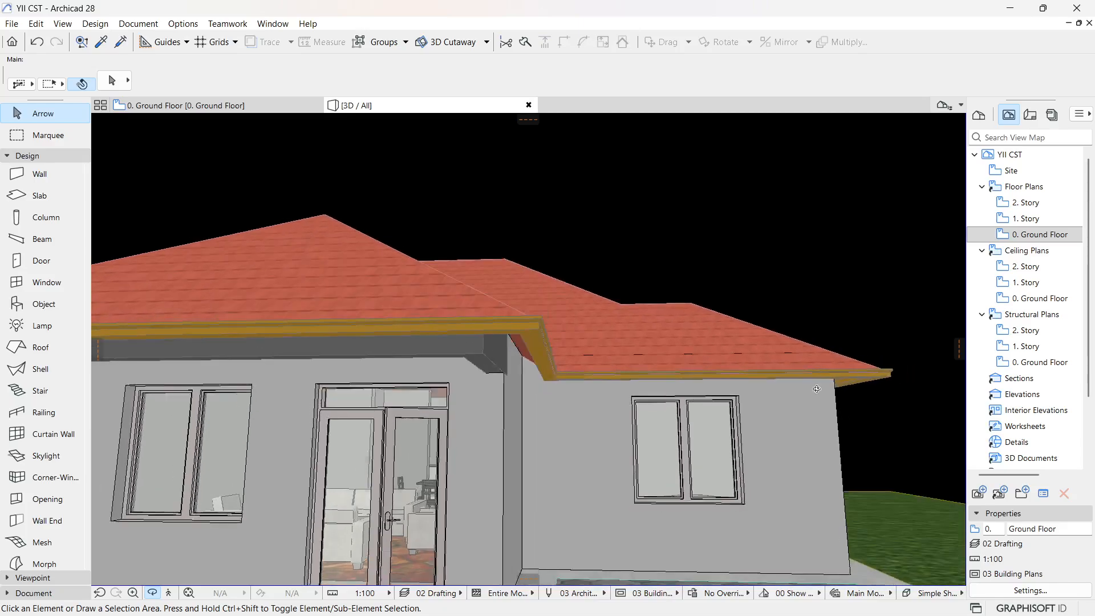
scroll(719, 337, "down", 2)
left_click_drag(768, 317, 594, 457)
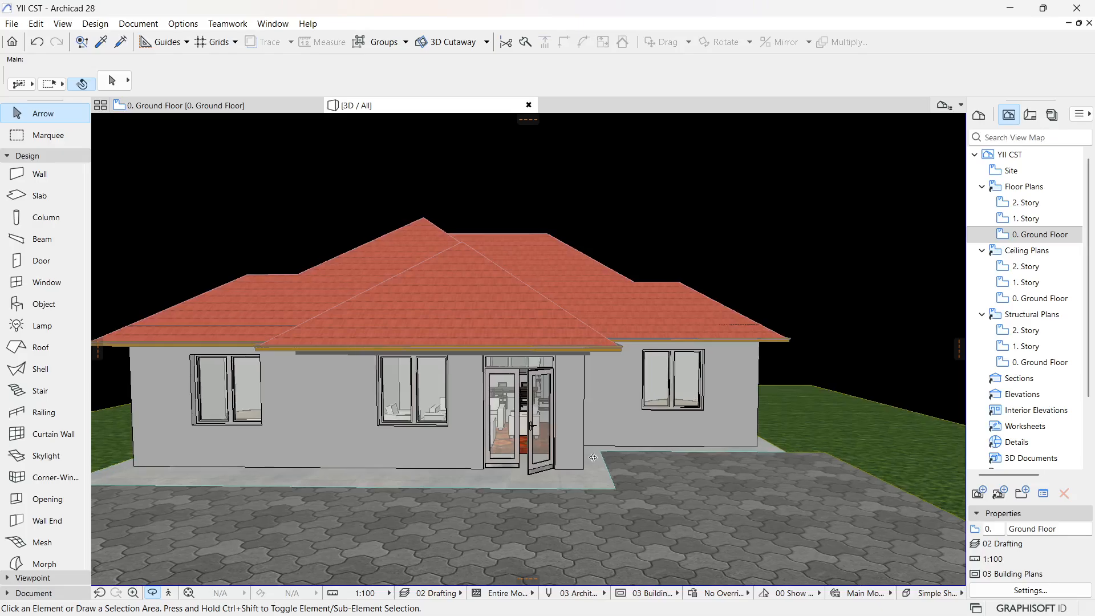
Step: Inspect the gutter from below at the eaves step beside the entrance beam and across the whole front façade
left_click_drag(773, 446, 419, 374)
scroll(491, 387, "up", 5)
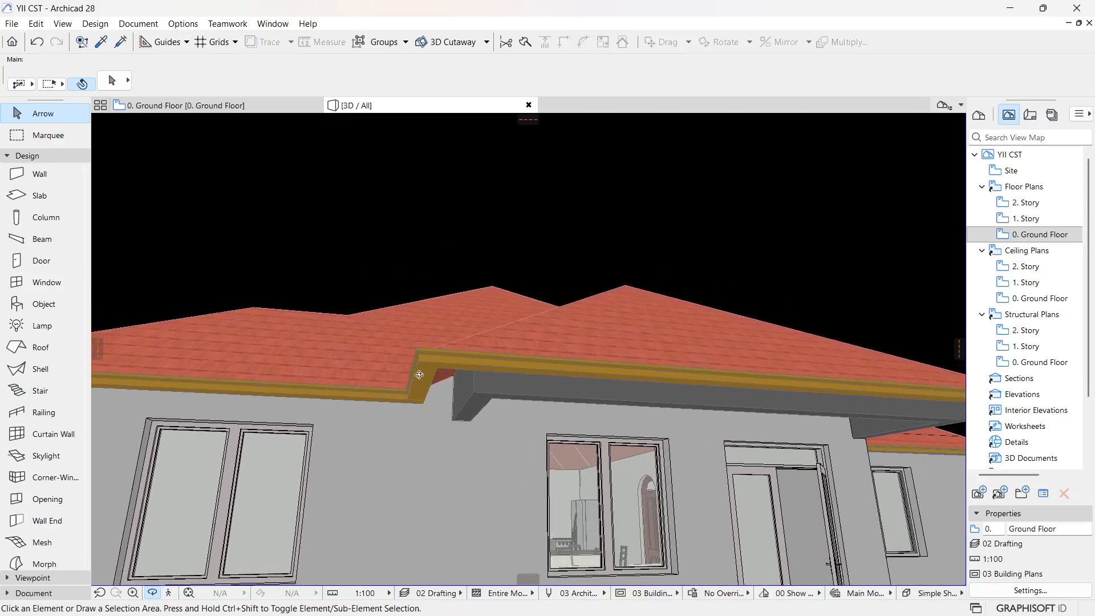
scroll(403, 377, "down", 5)
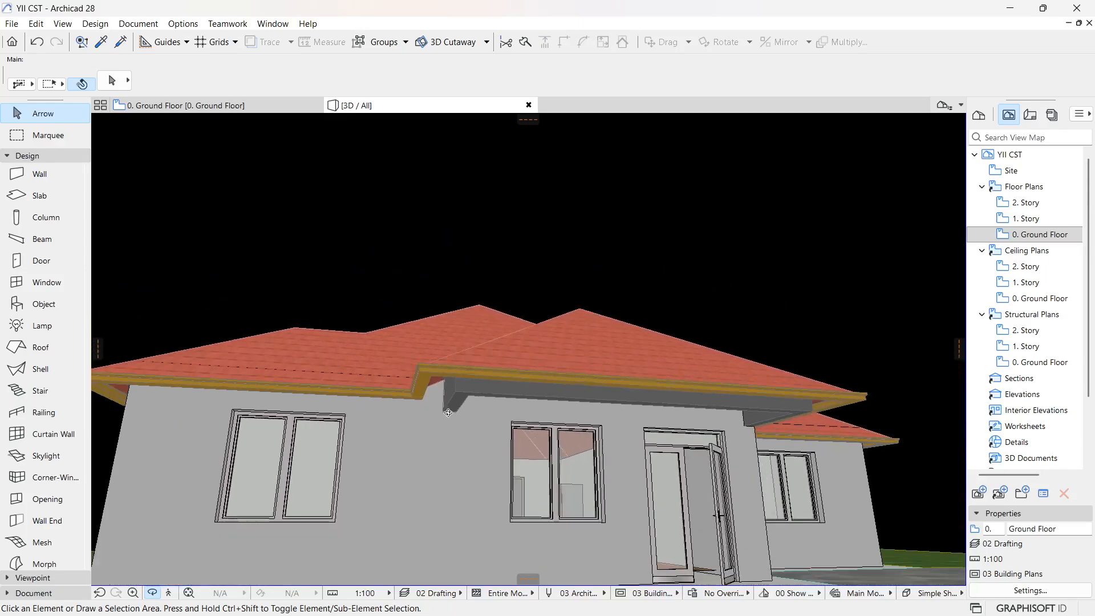
left_click_drag(512, 460, 471, 447)
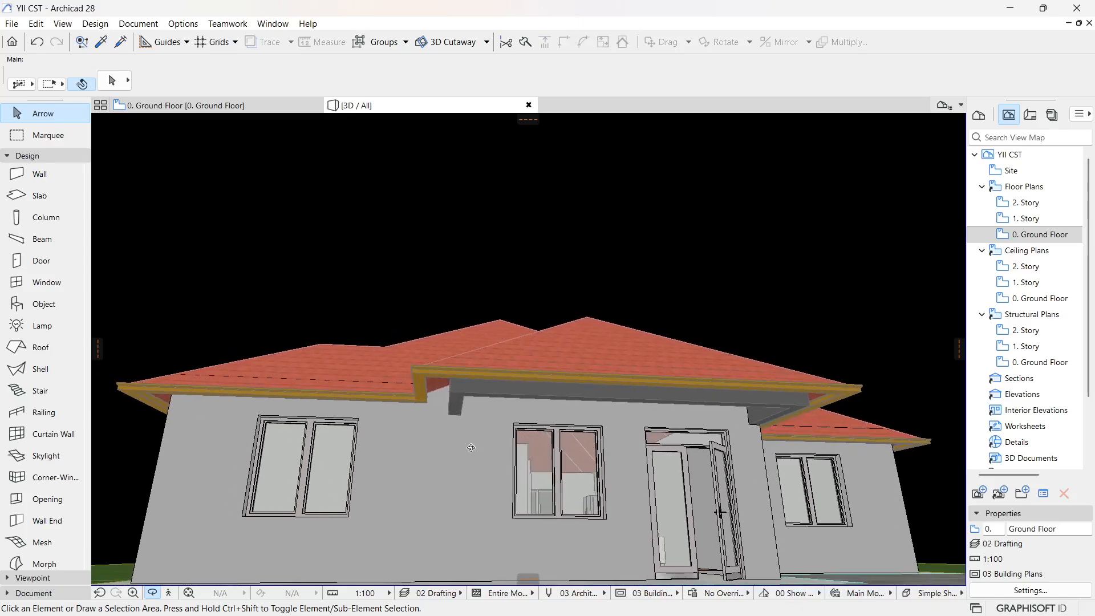
left_click_drag(543, 432, 531, 466)
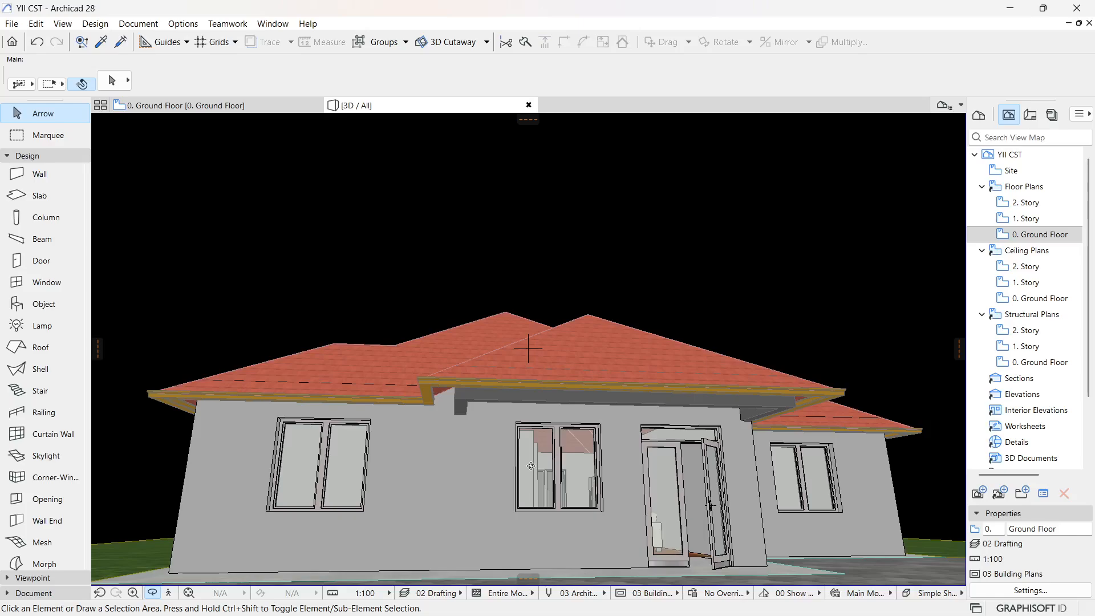
mouse_move(758, 613)
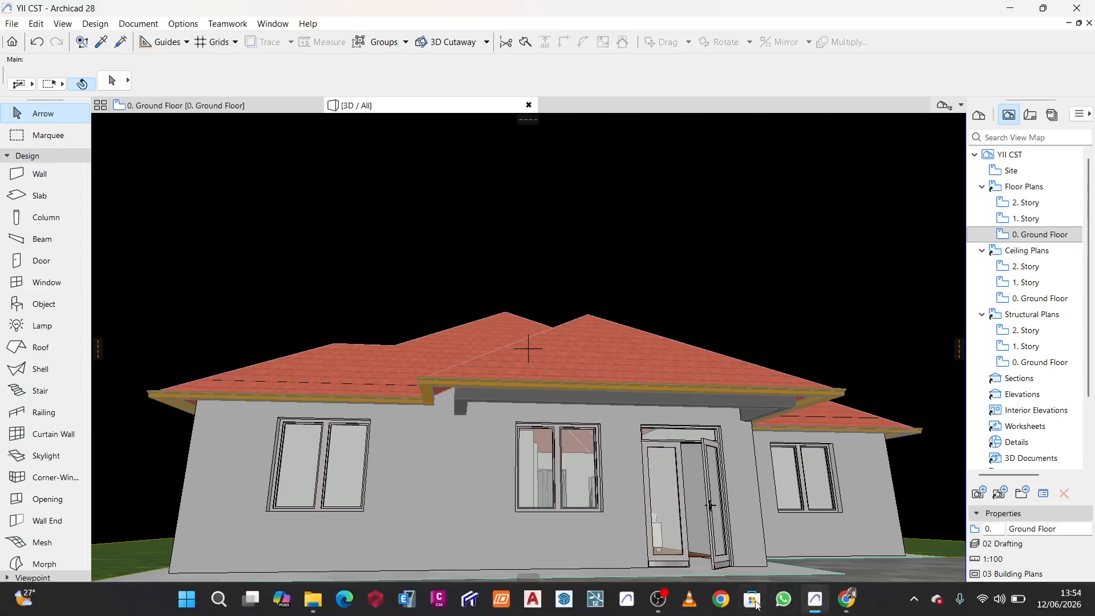
left_click(659, 599)
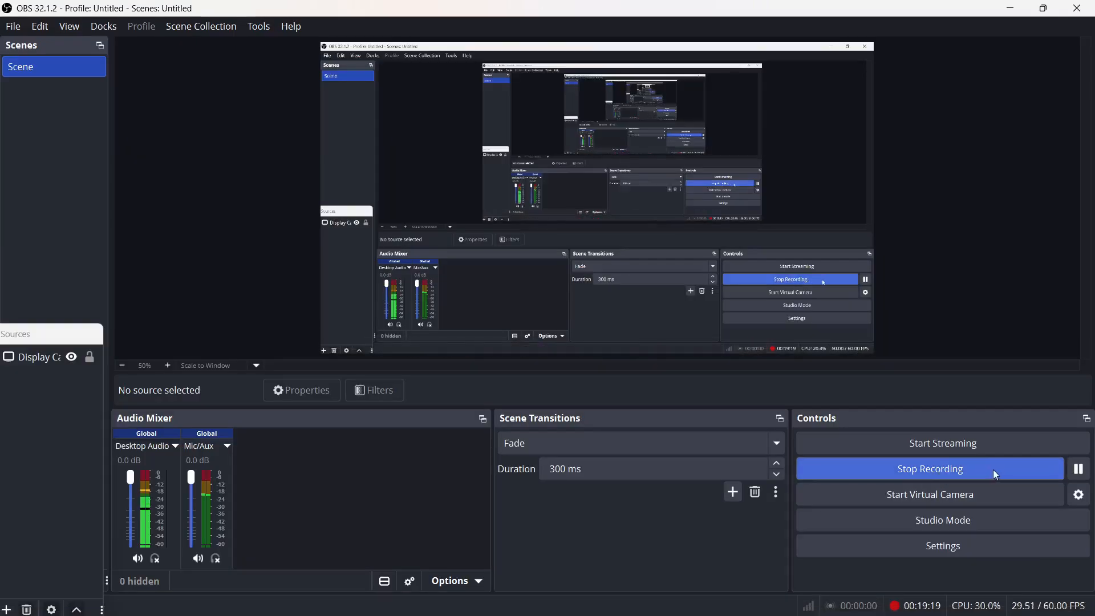